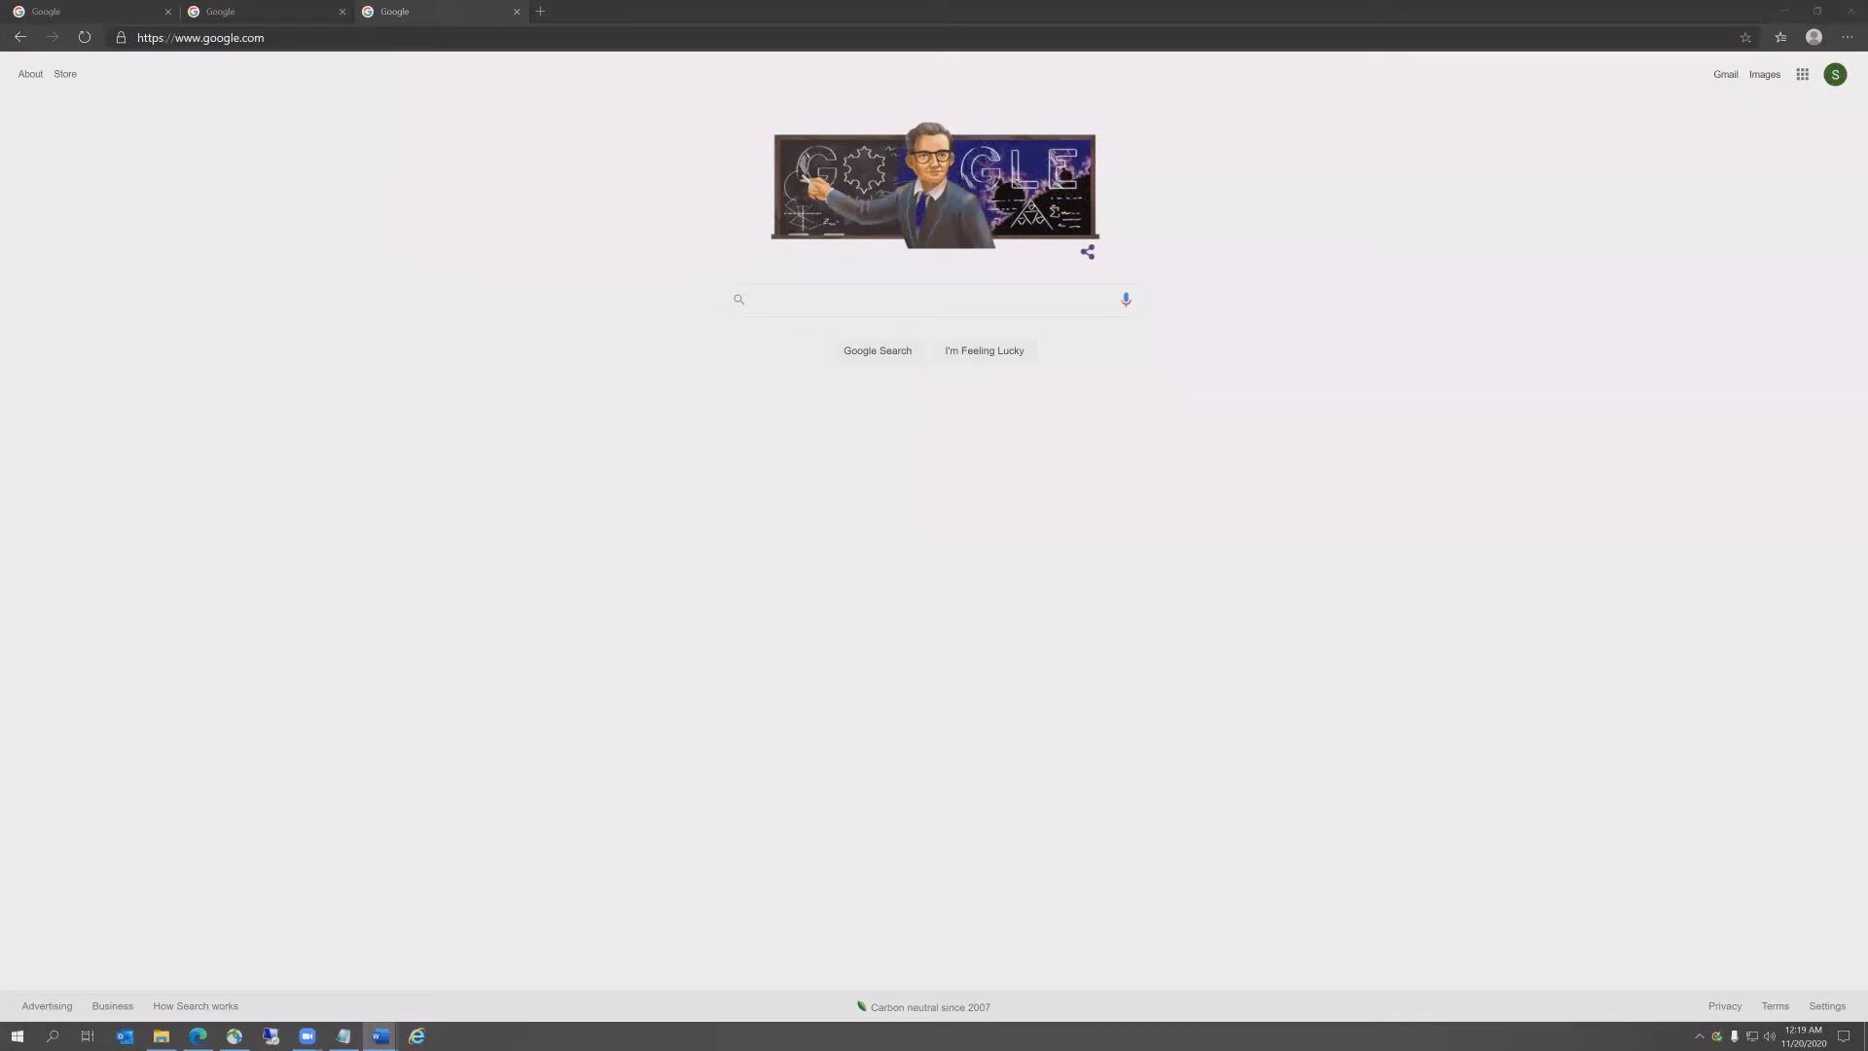
Step: Search Google for 'google drive' and open the Google Drive sign-in result
left_click(786, 297)
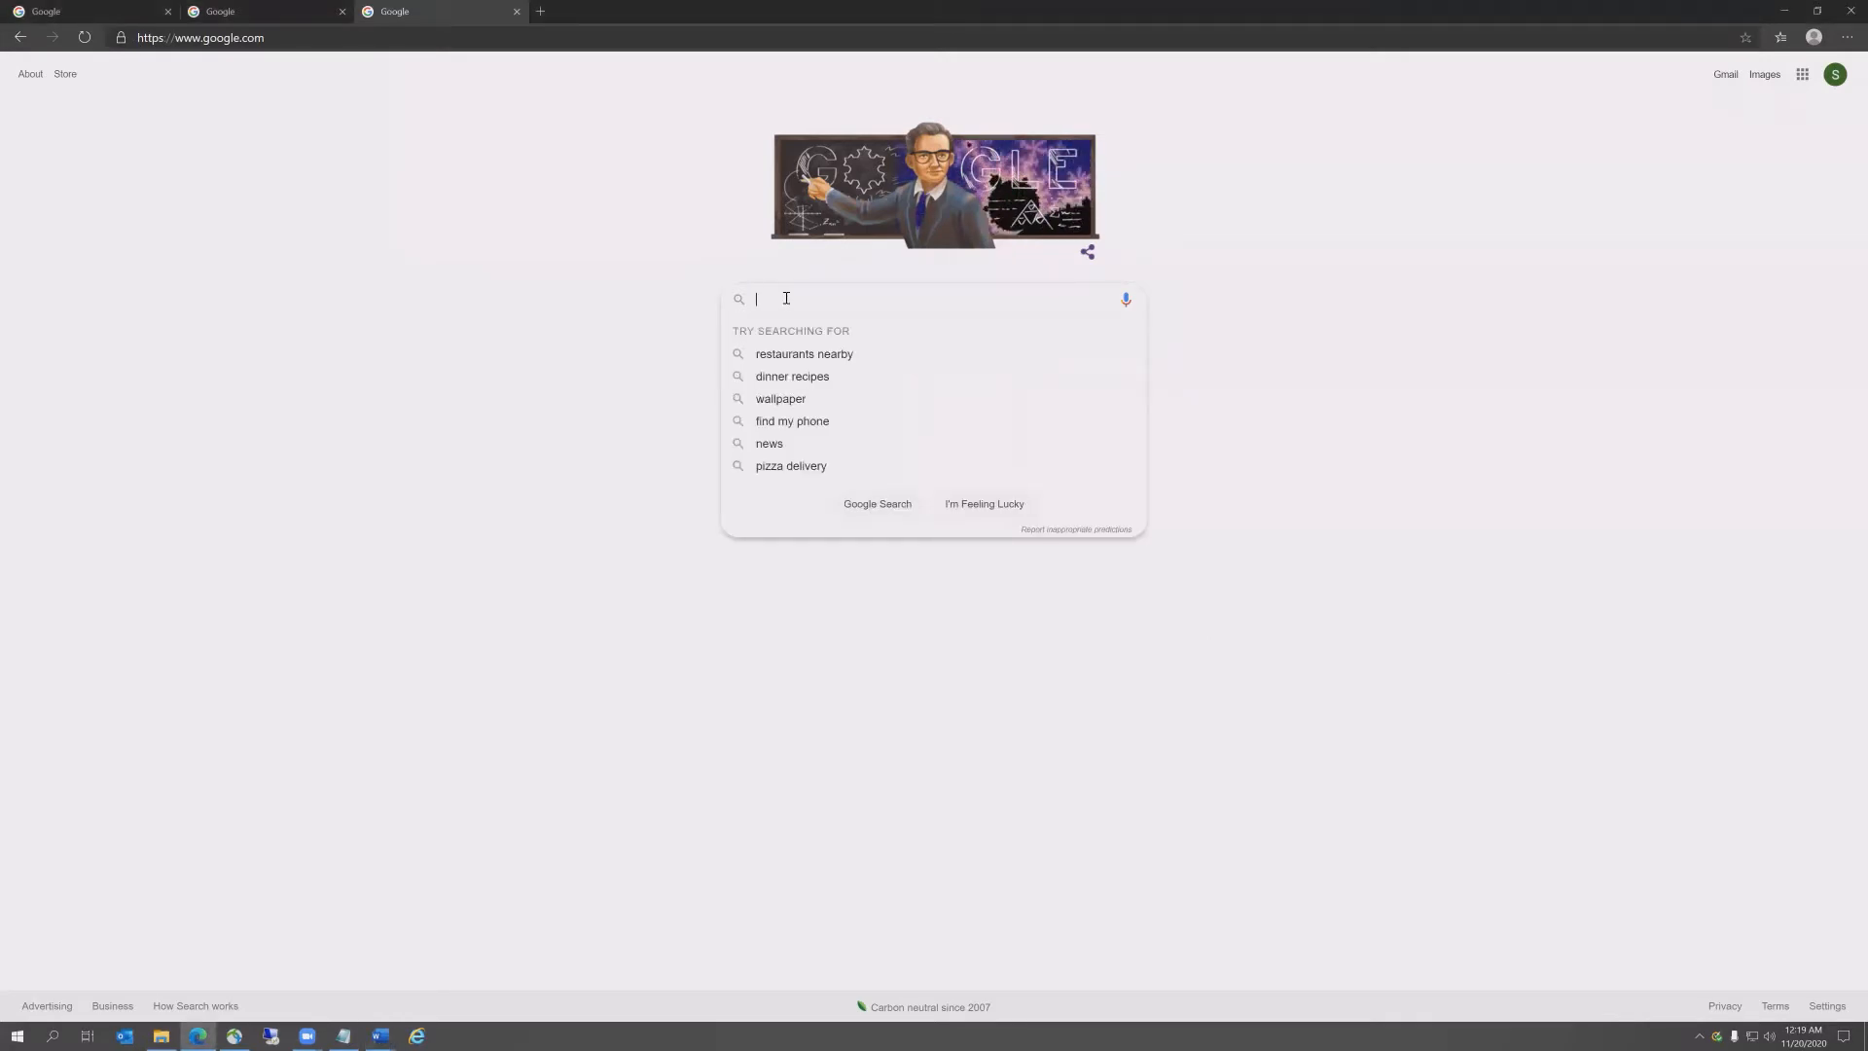
type("google drive")
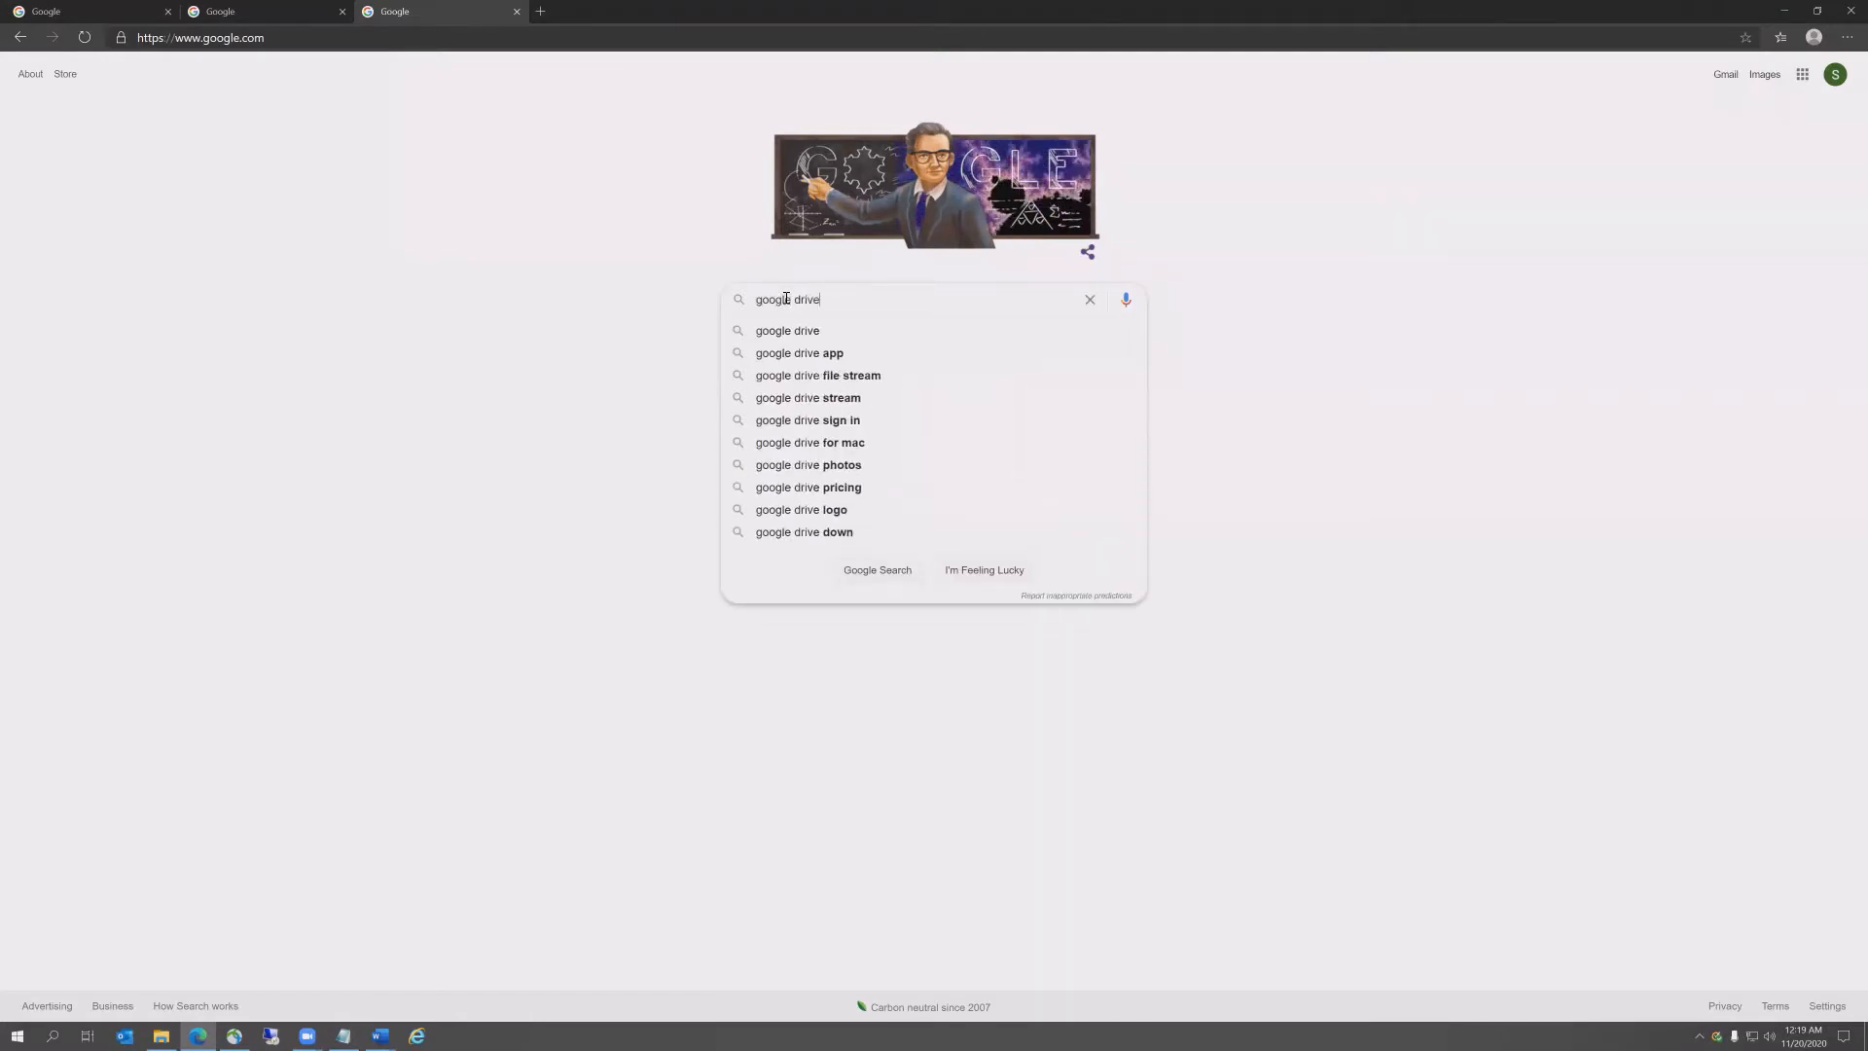
key("Return")
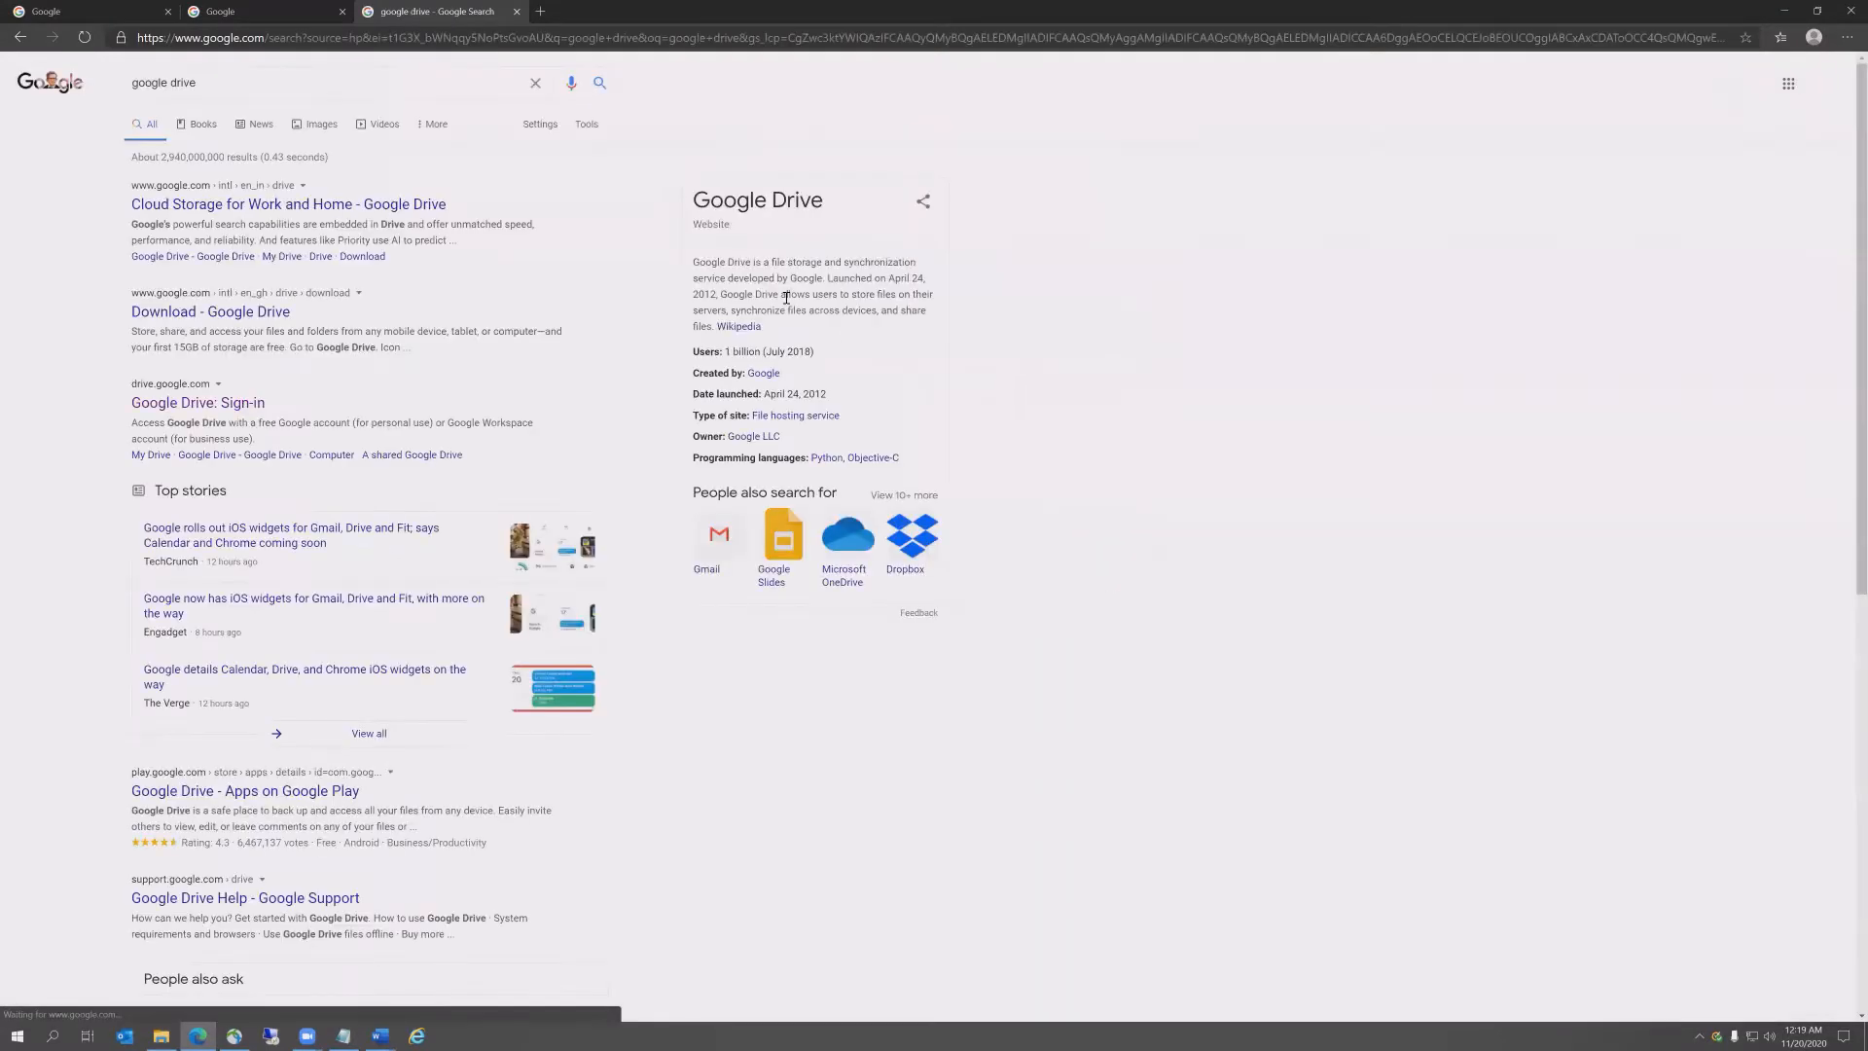
left_click(177, 407)
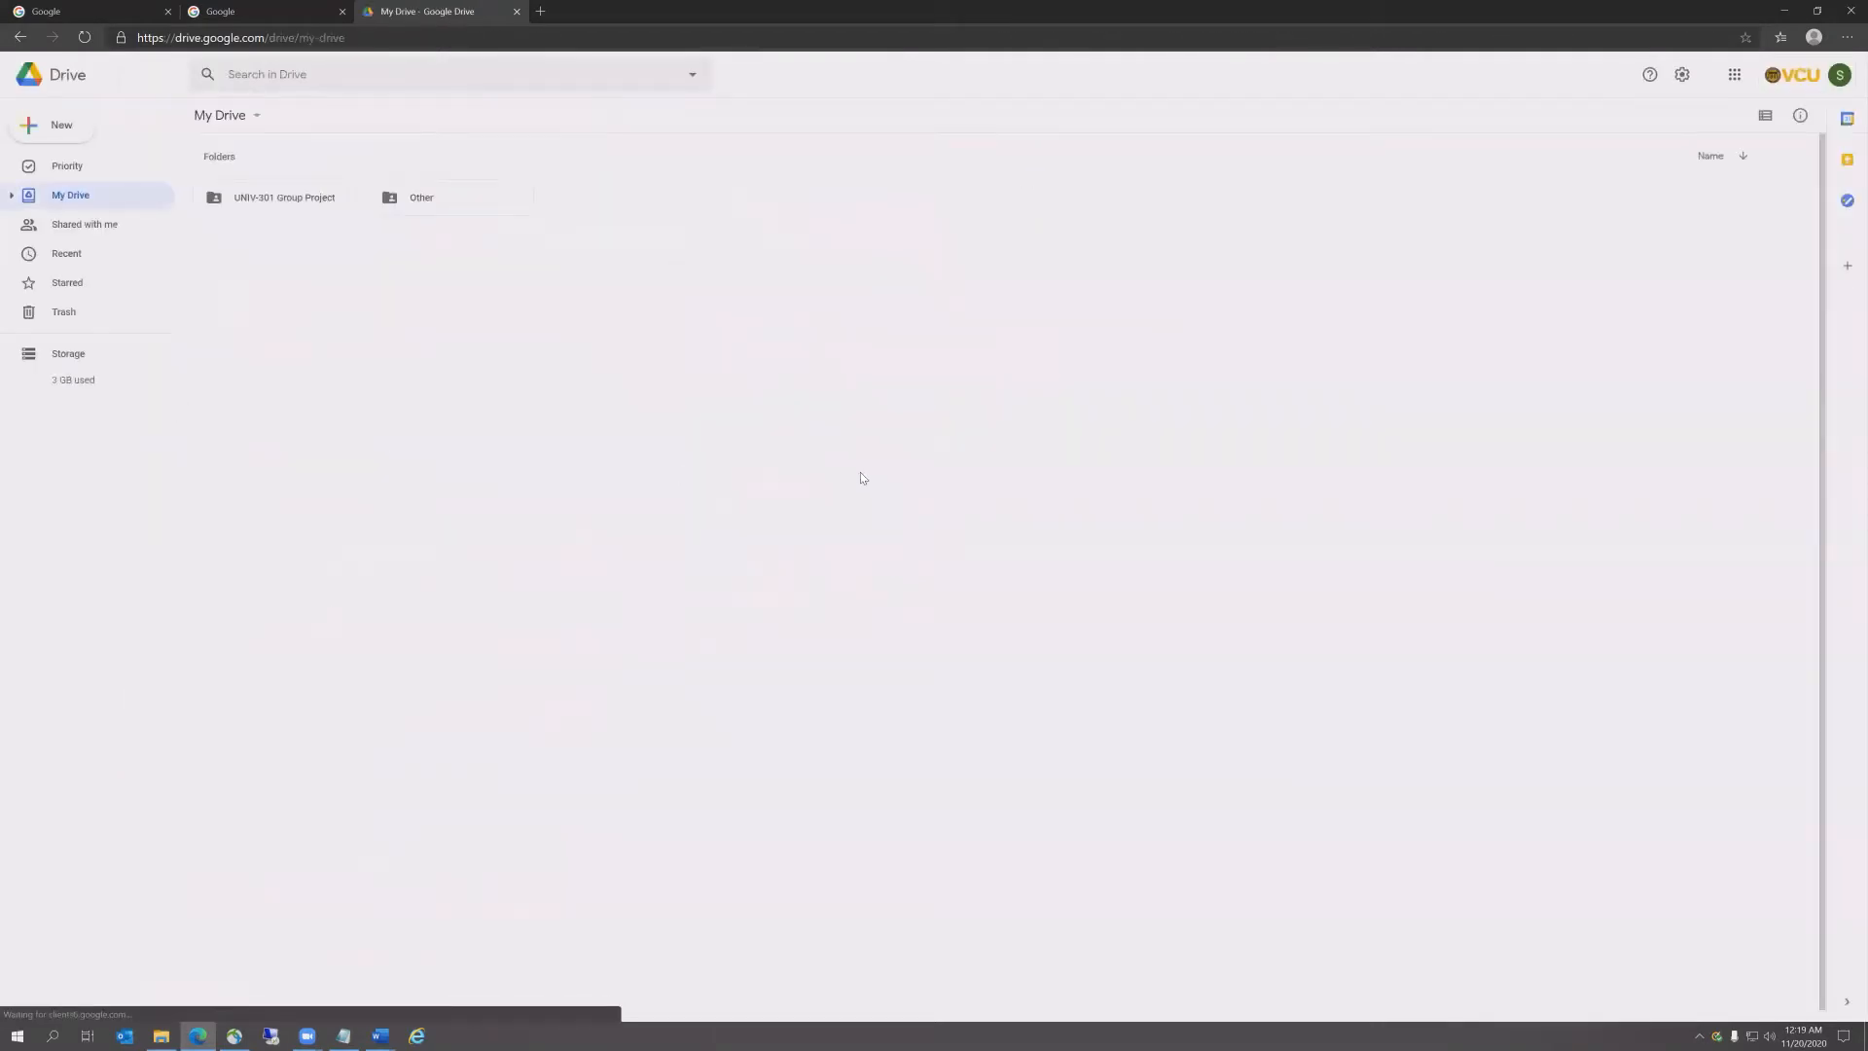
Step: Create a new folder named IDSWebsite in My Drive
left_click(20, 130)
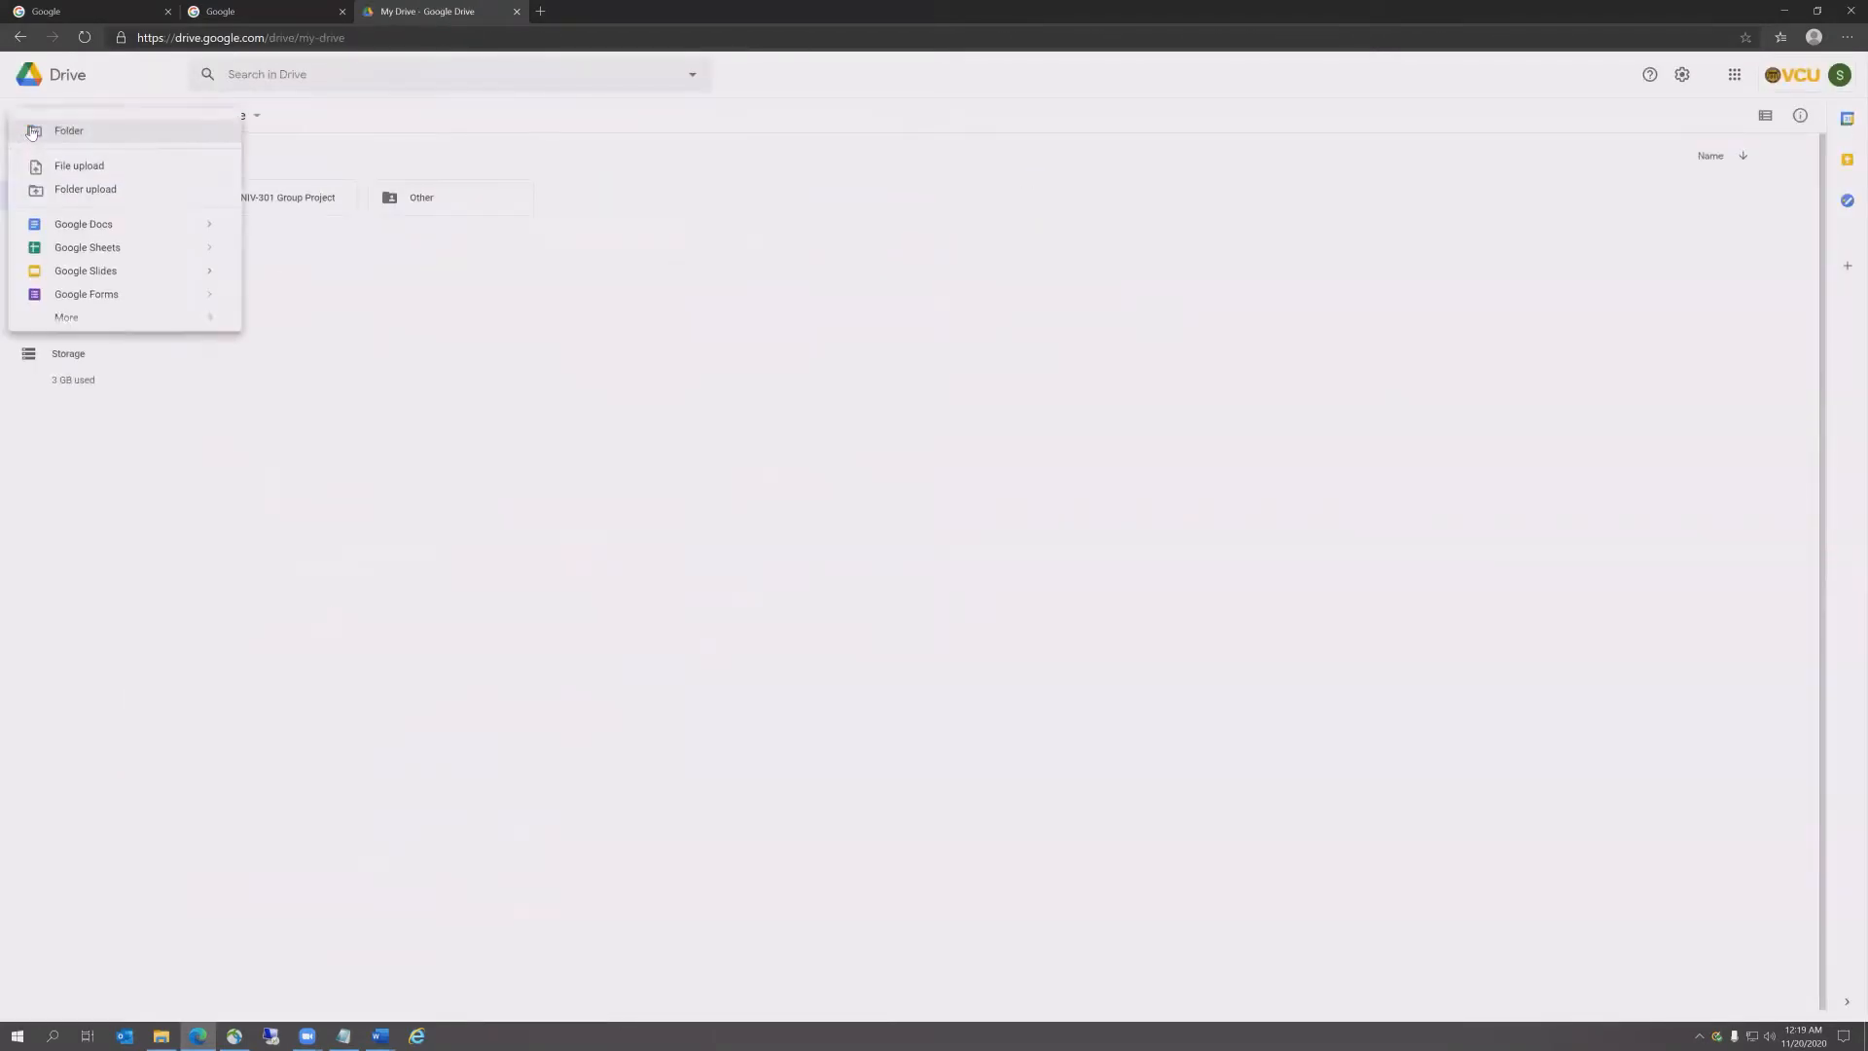
left_click(59, 132)
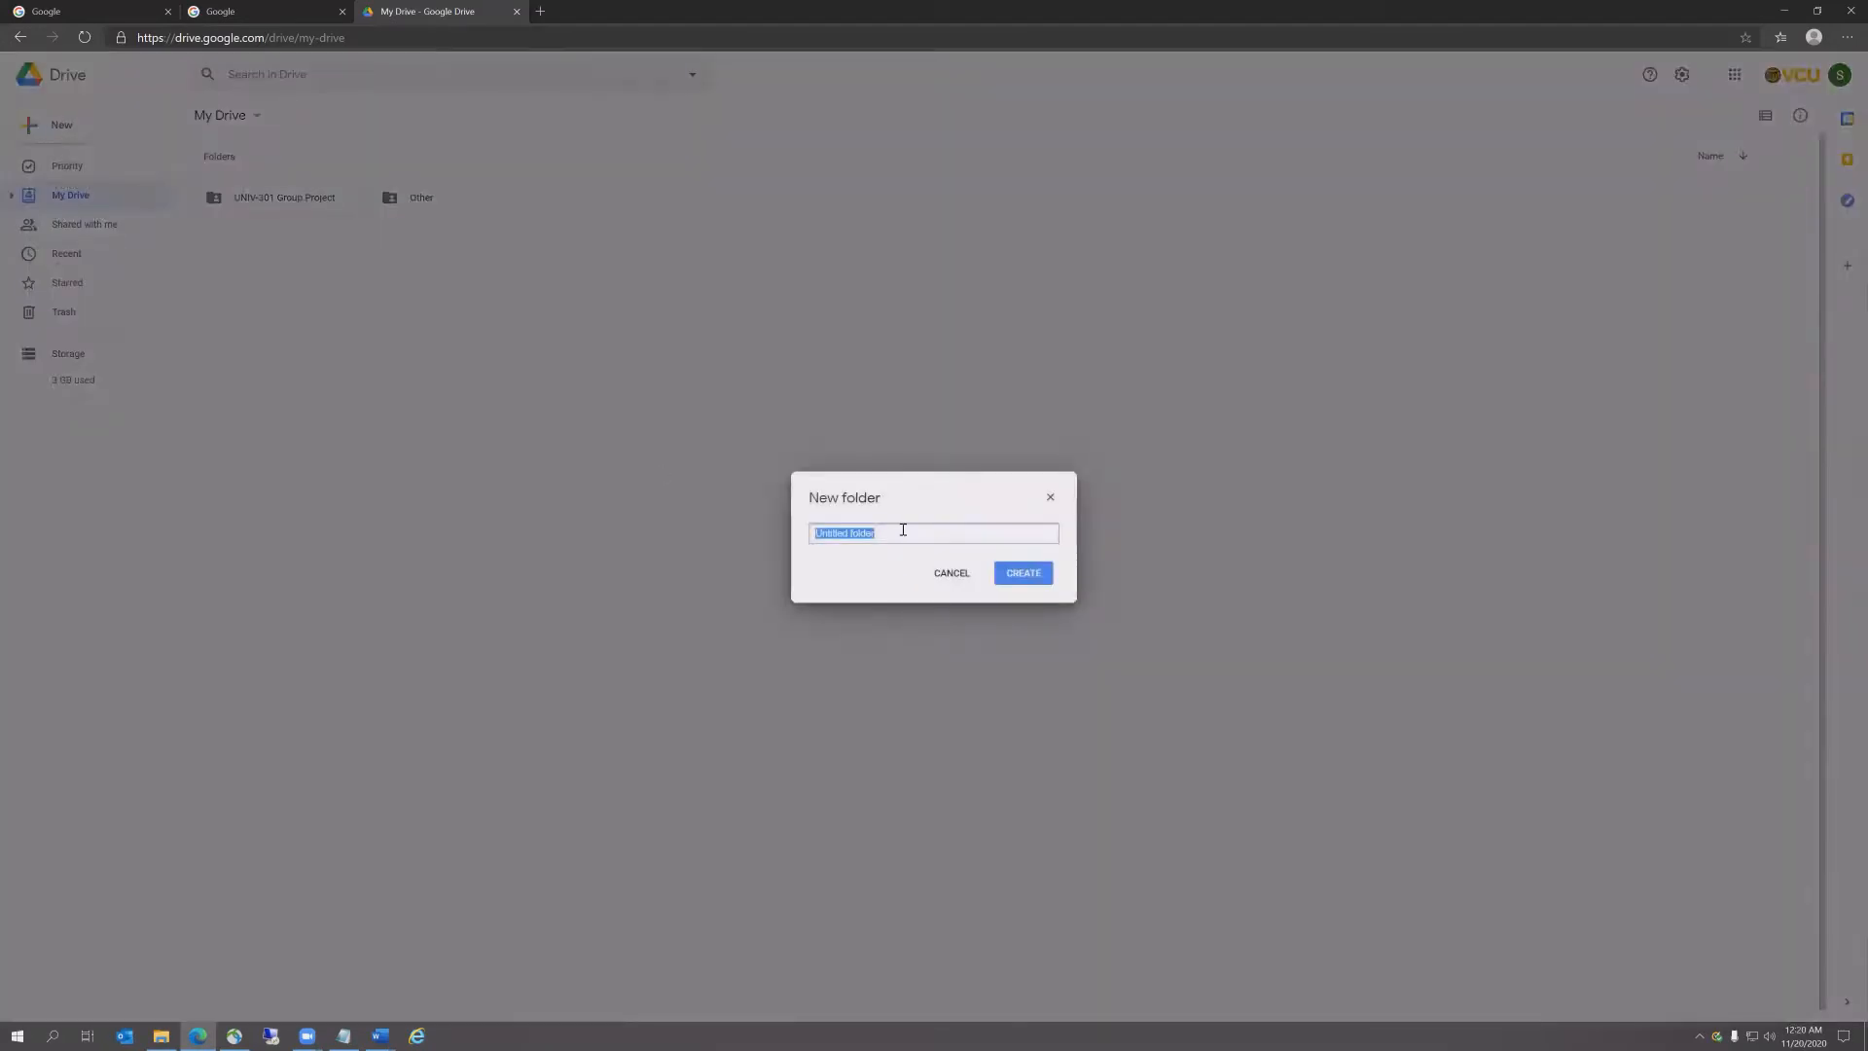
type("IDSWebsite")
left_click(1033, 575)
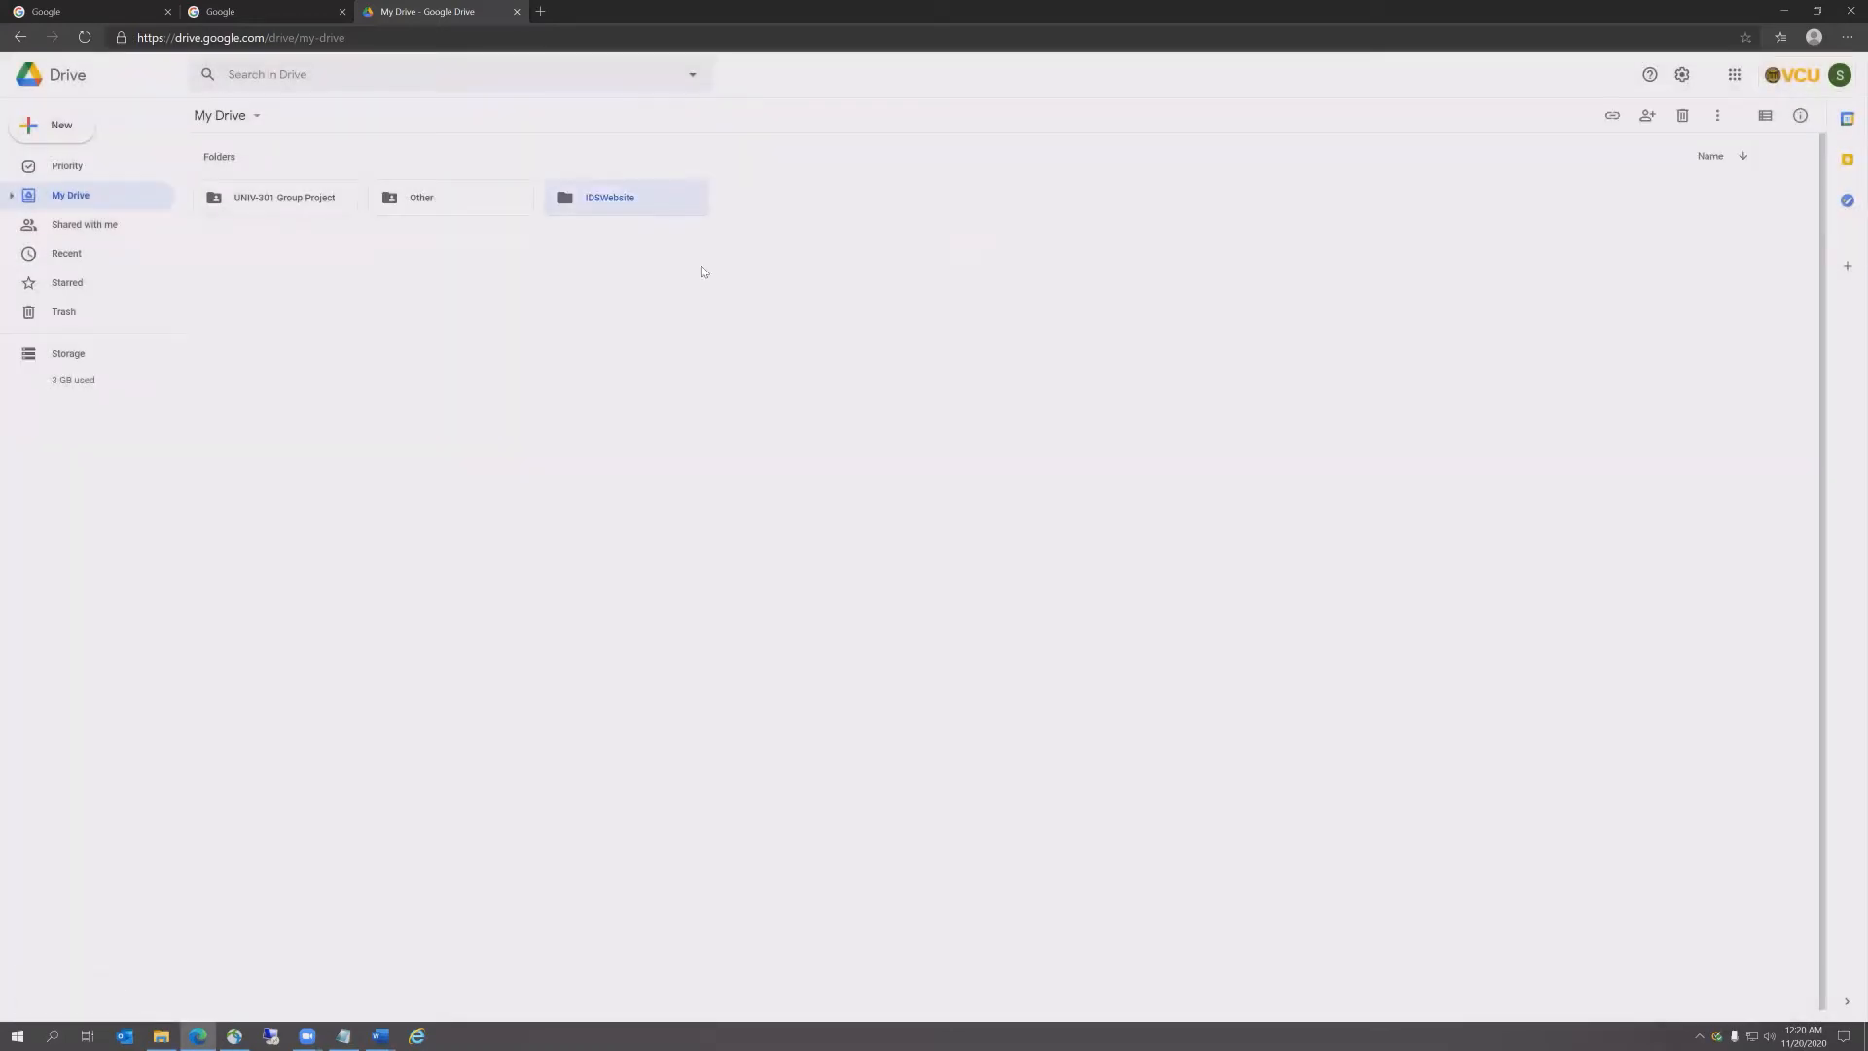
Step: Share the IDSWebsite folder so anyone with the link can view it
right_click(659, 200)
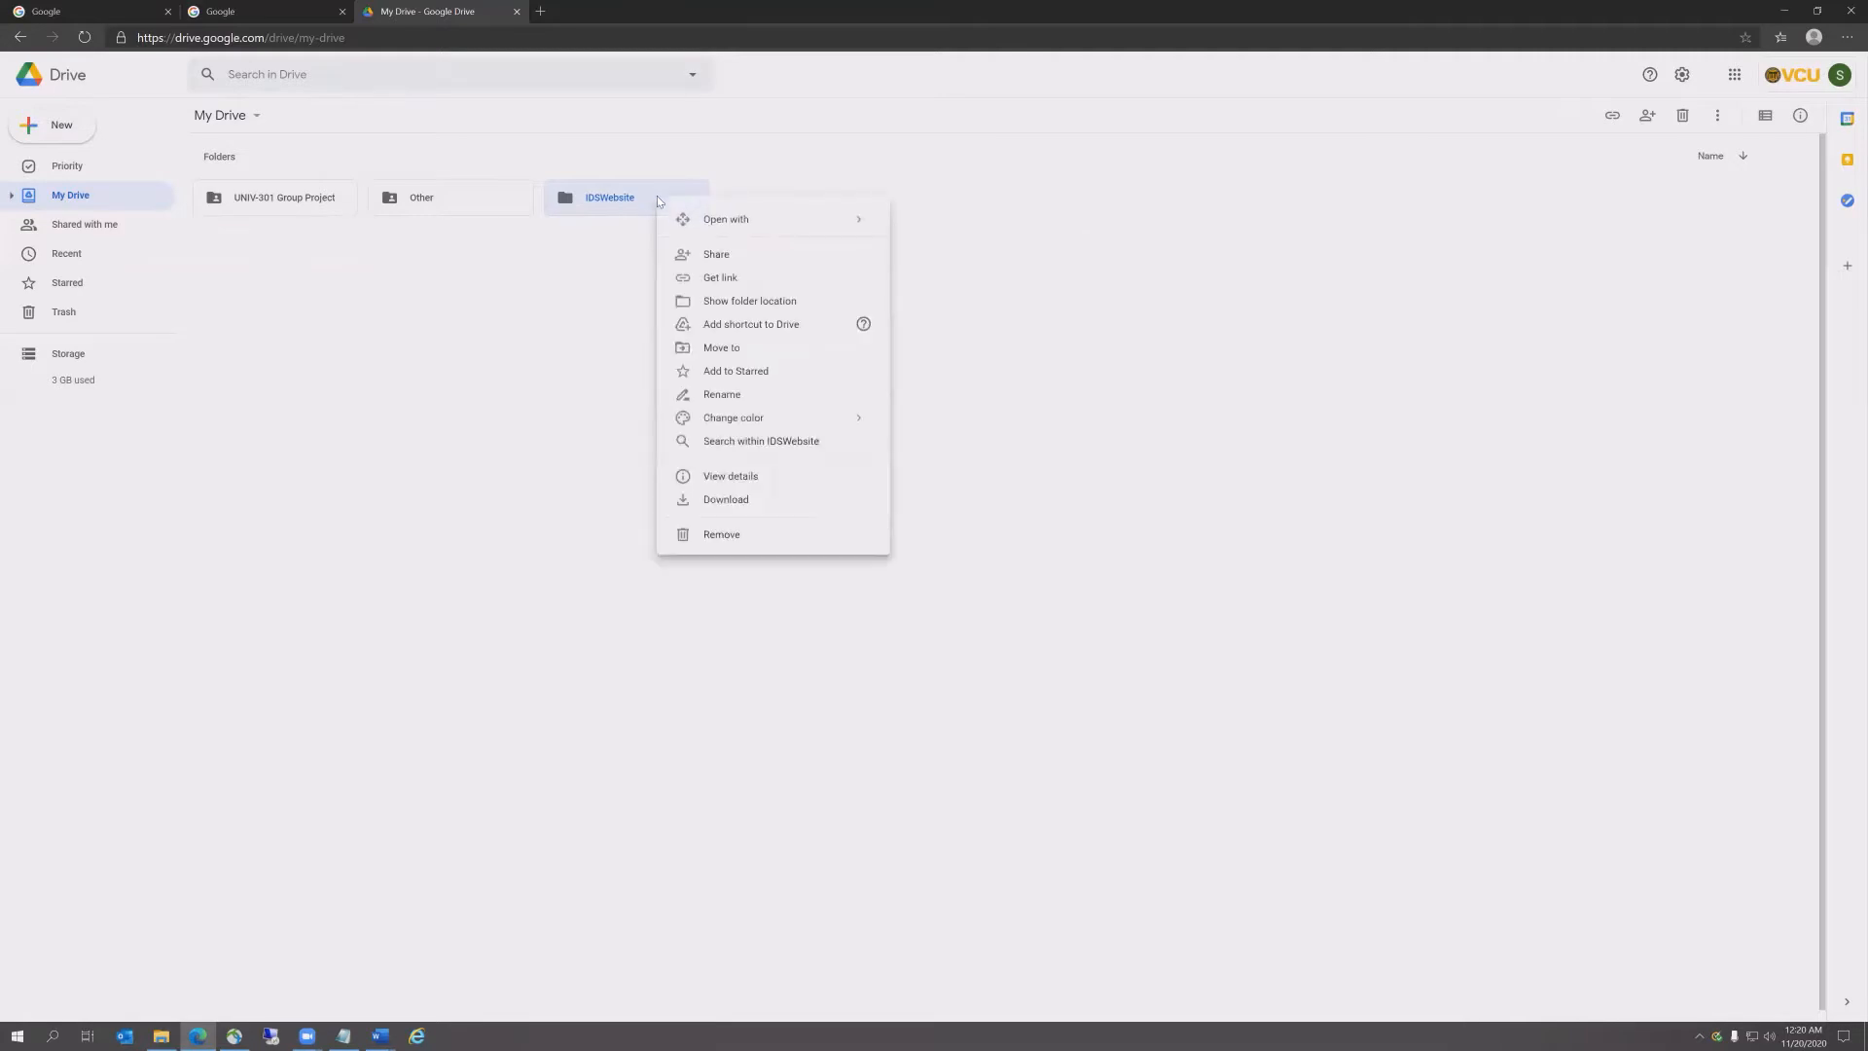
left_click(715, 256)
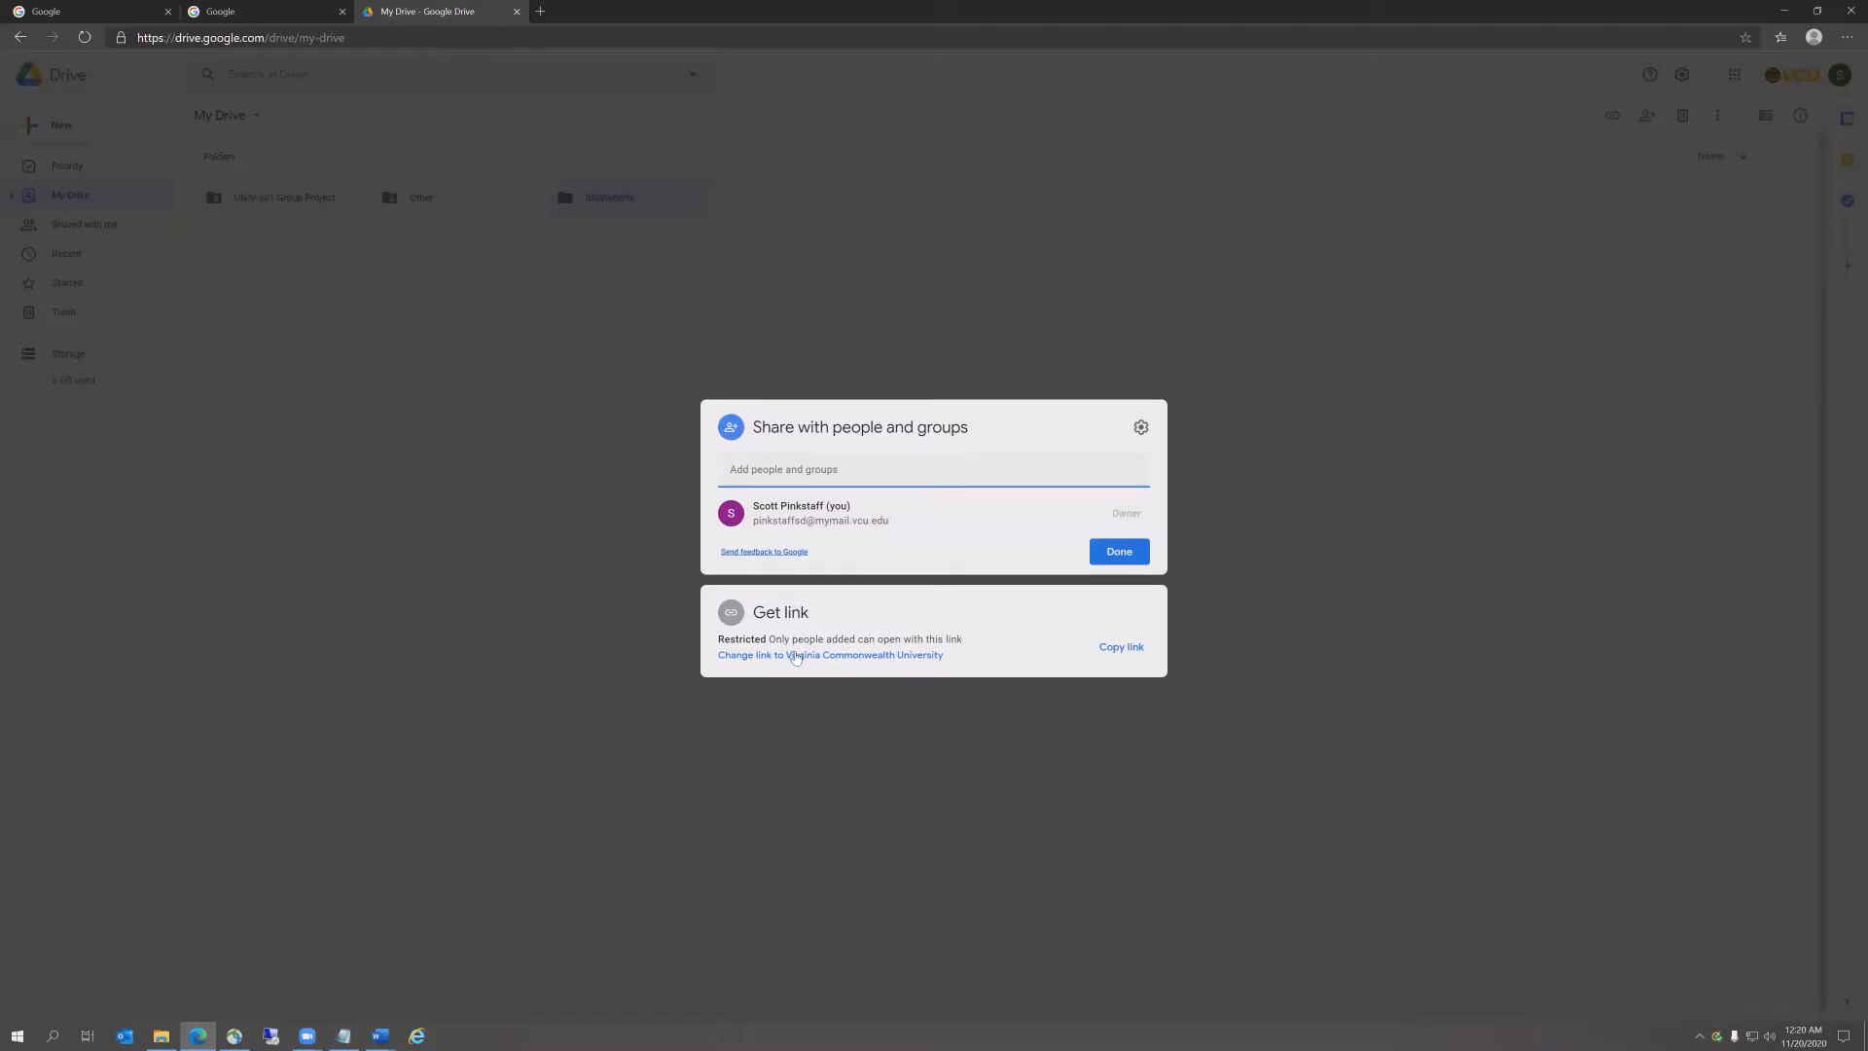
left_click(796, 659)
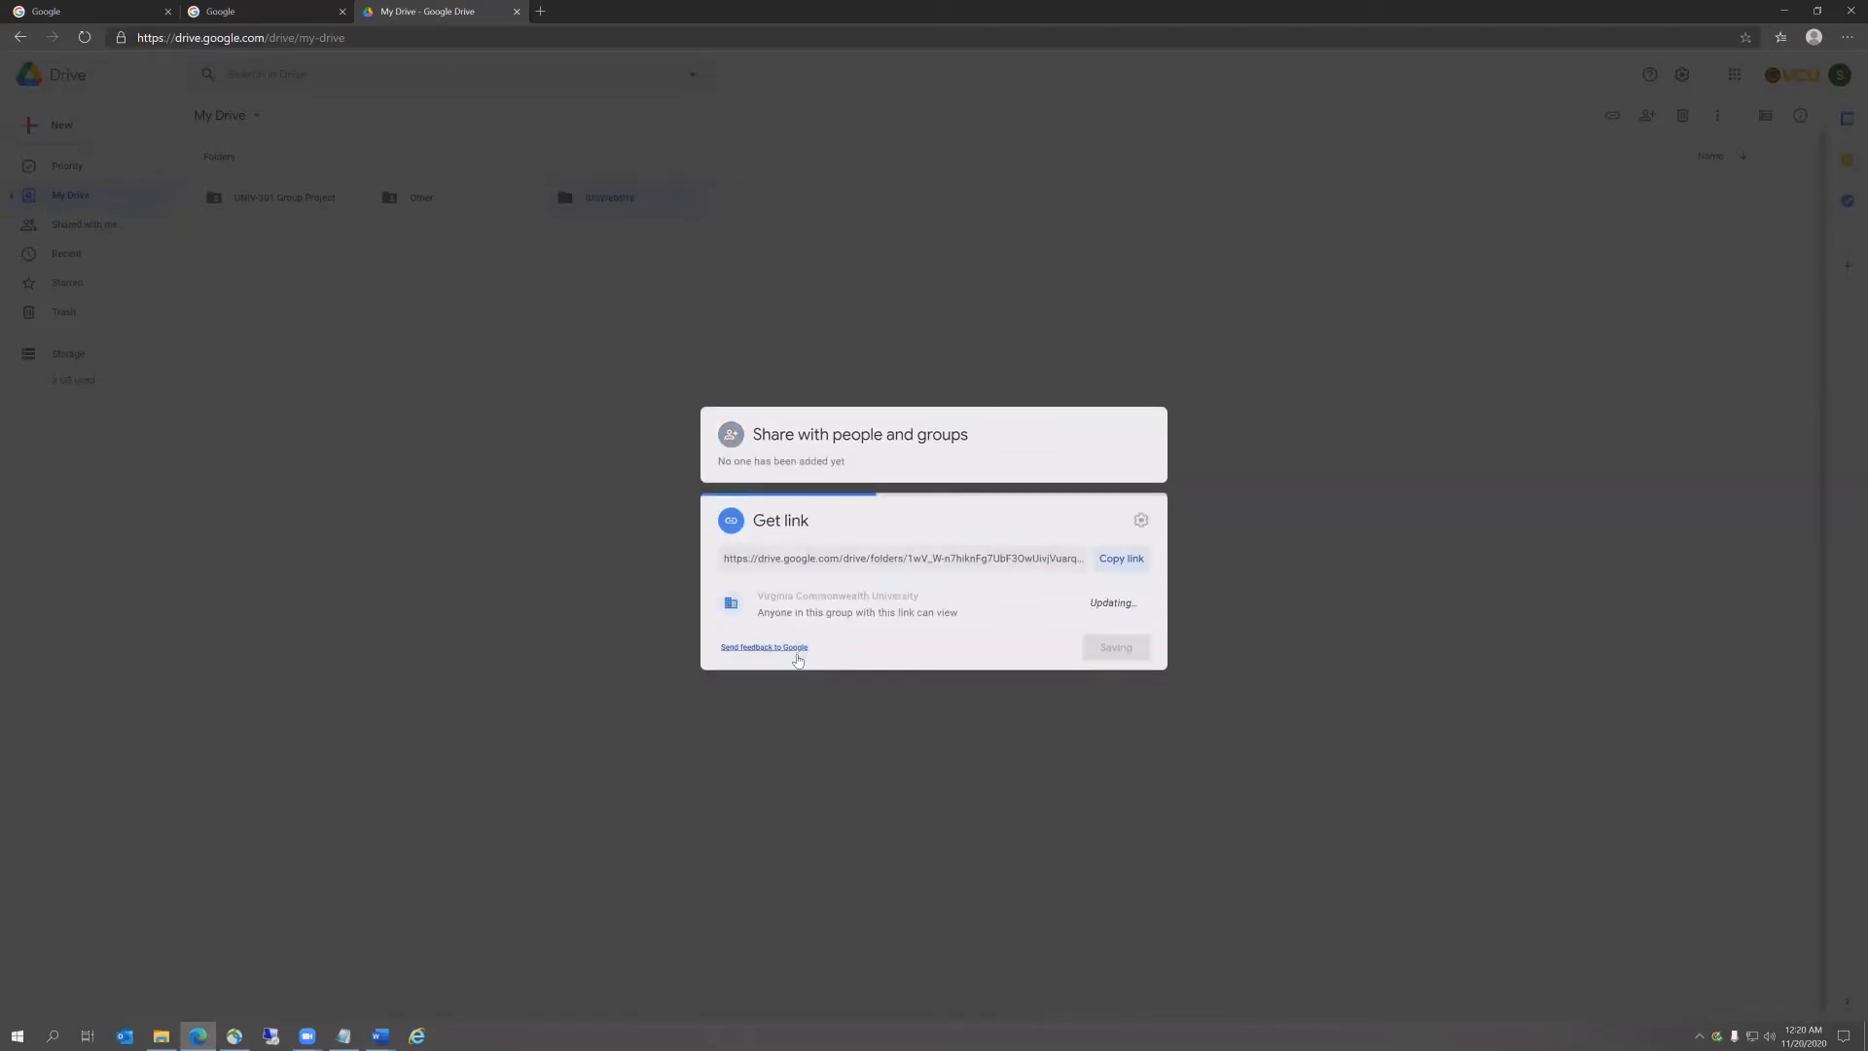
left_click(930, 598)
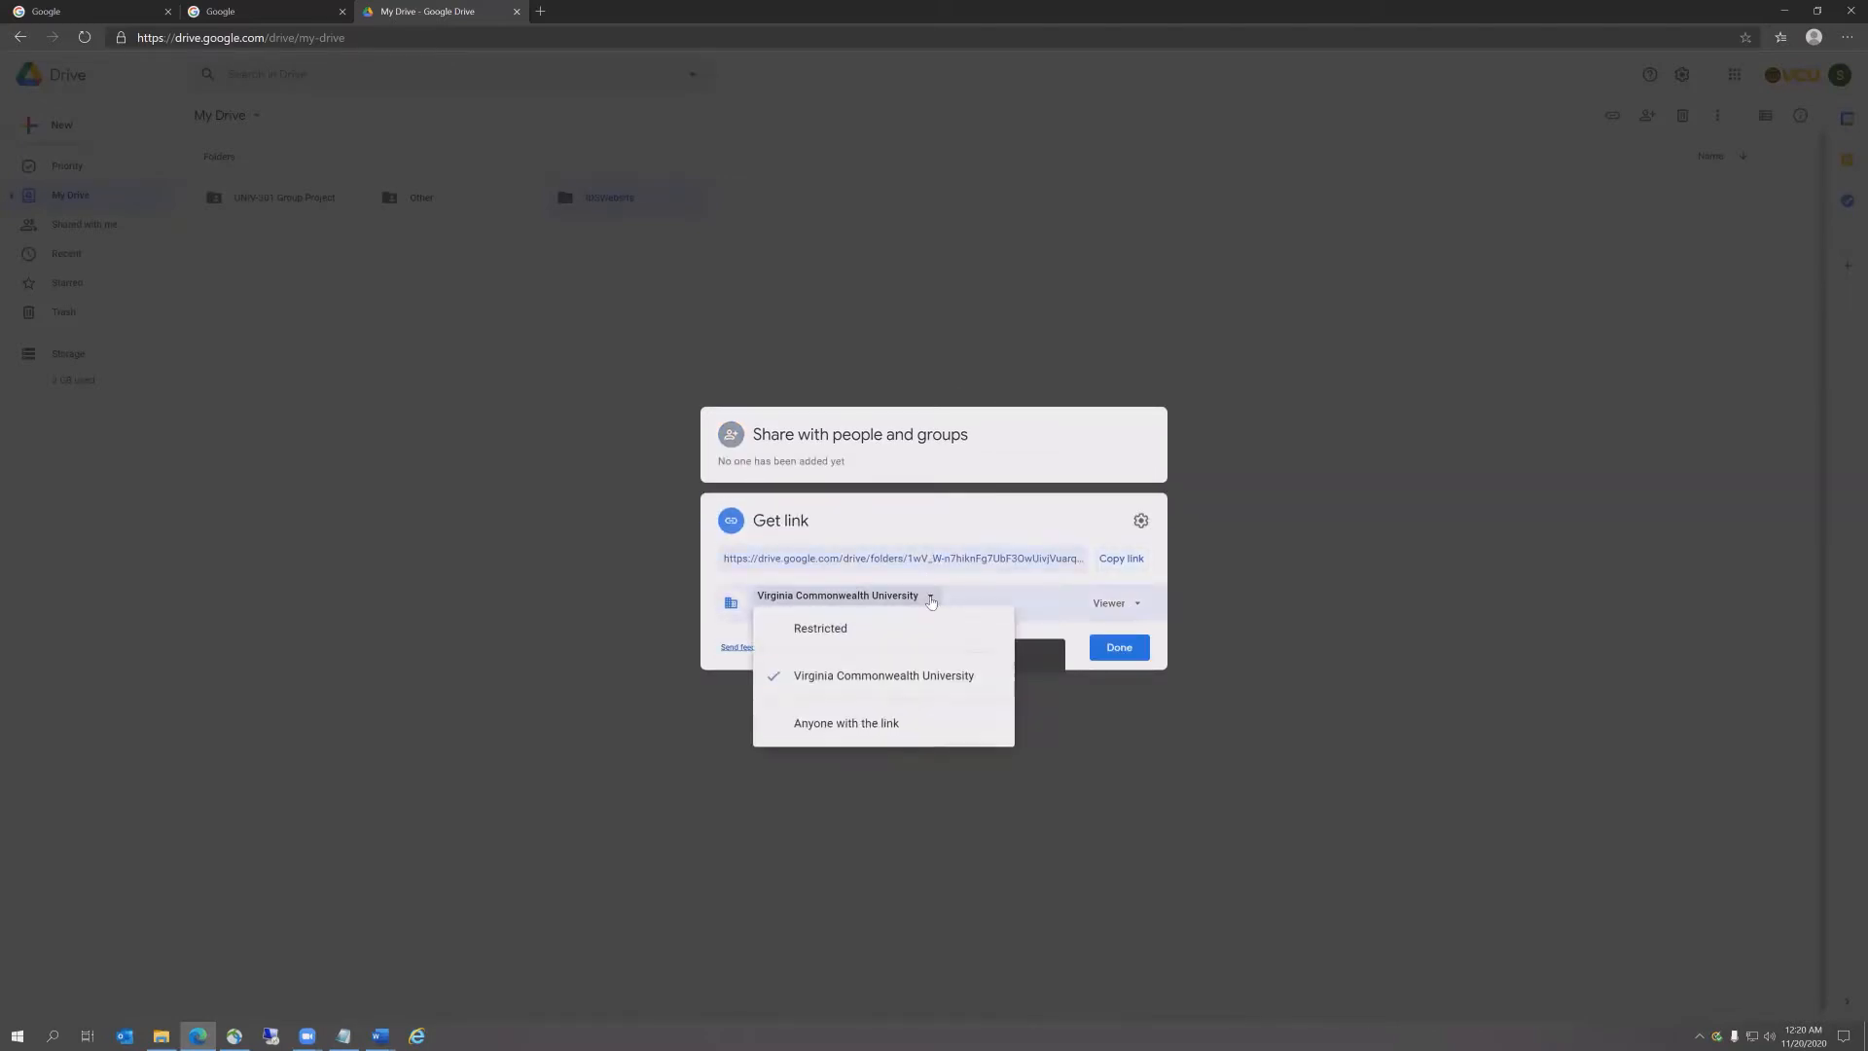
left_click(865, 737)
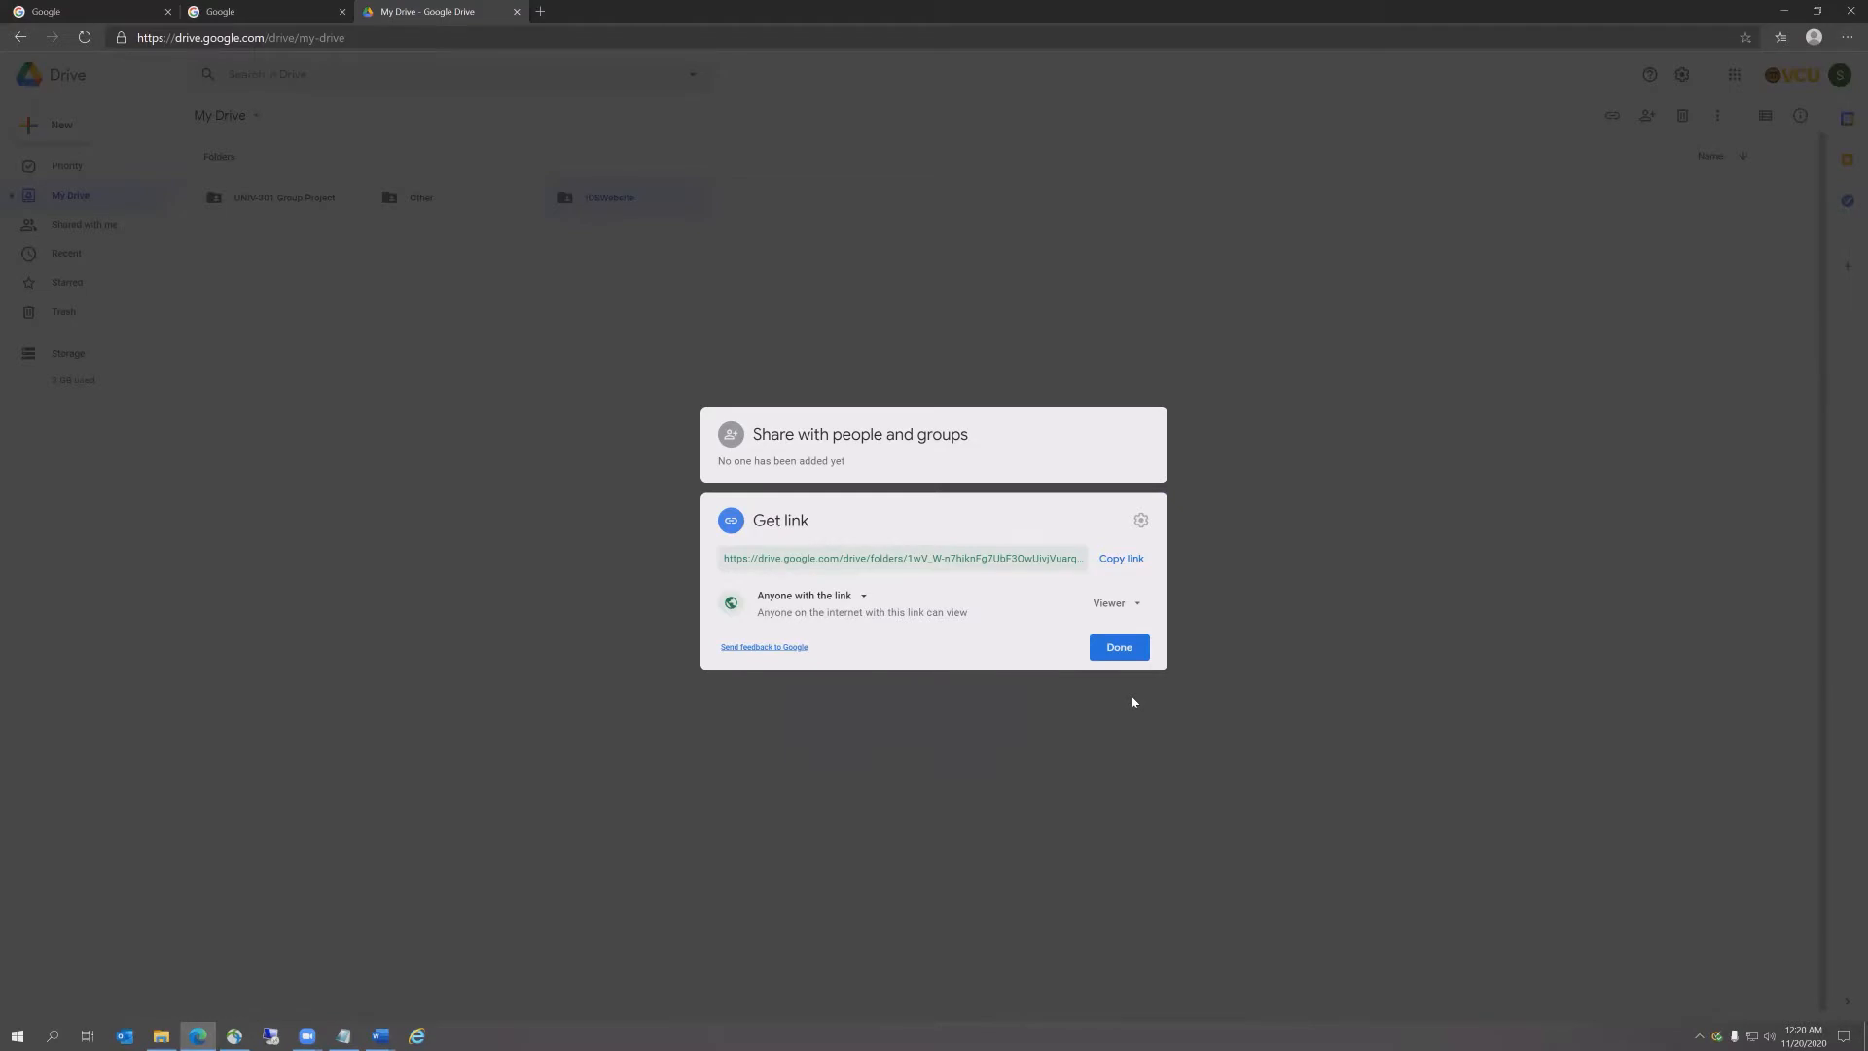
left_click(1119, 649)
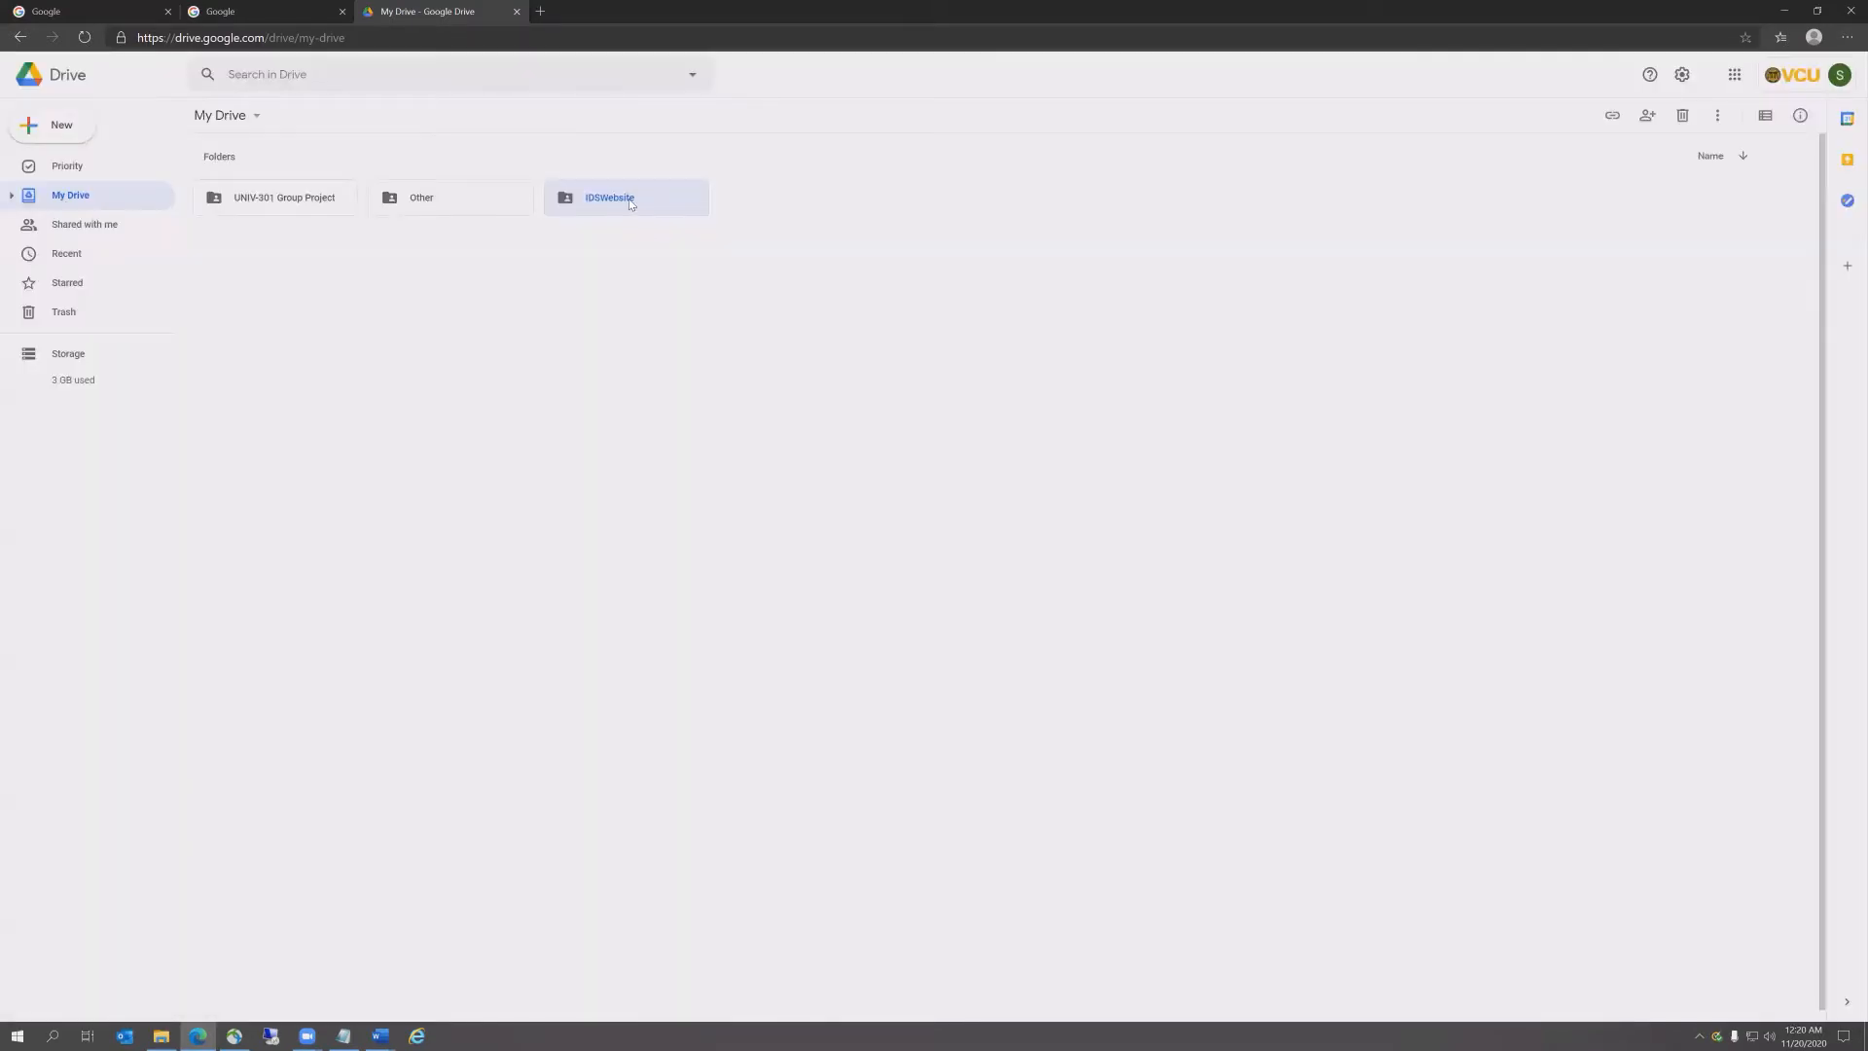
Step: Upload Interdisciplinary Integration, Interdisciplinary Map and Statement of Interdisciplinarity into IDSWebsite
double_click(613, 199)
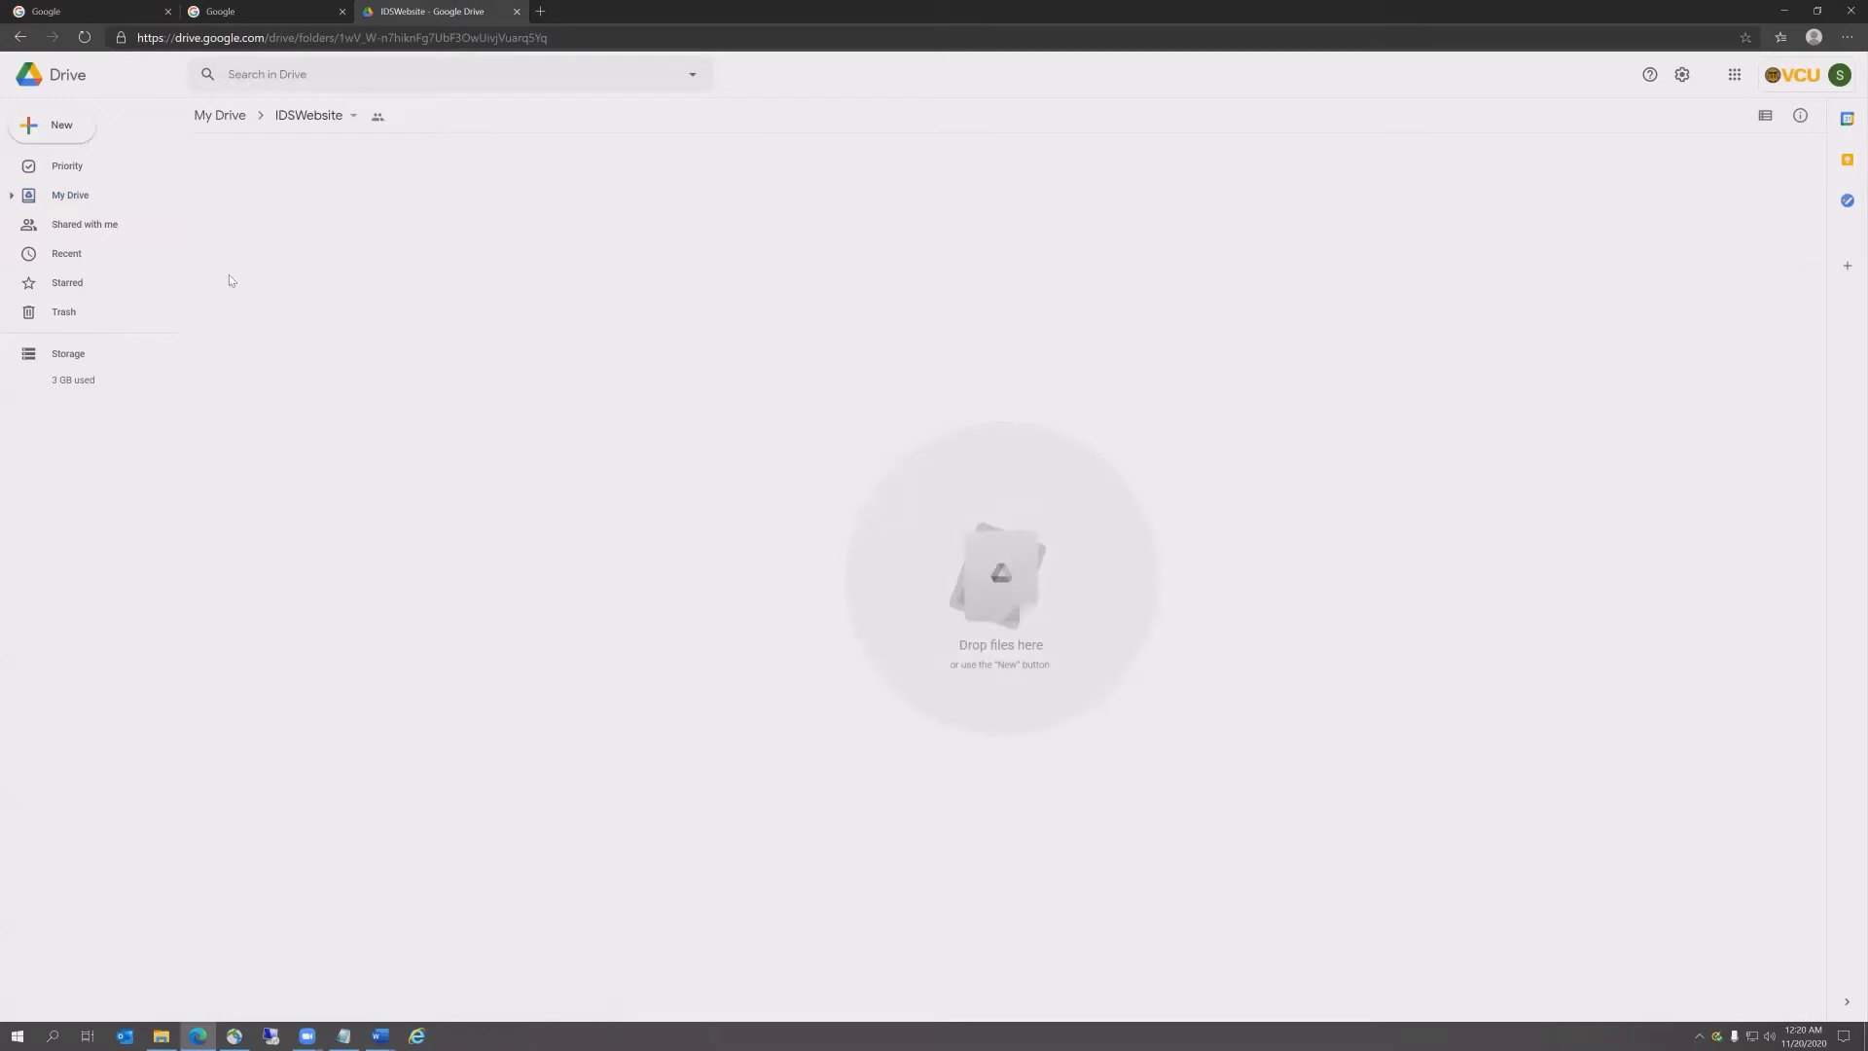
left_click(32, 129)
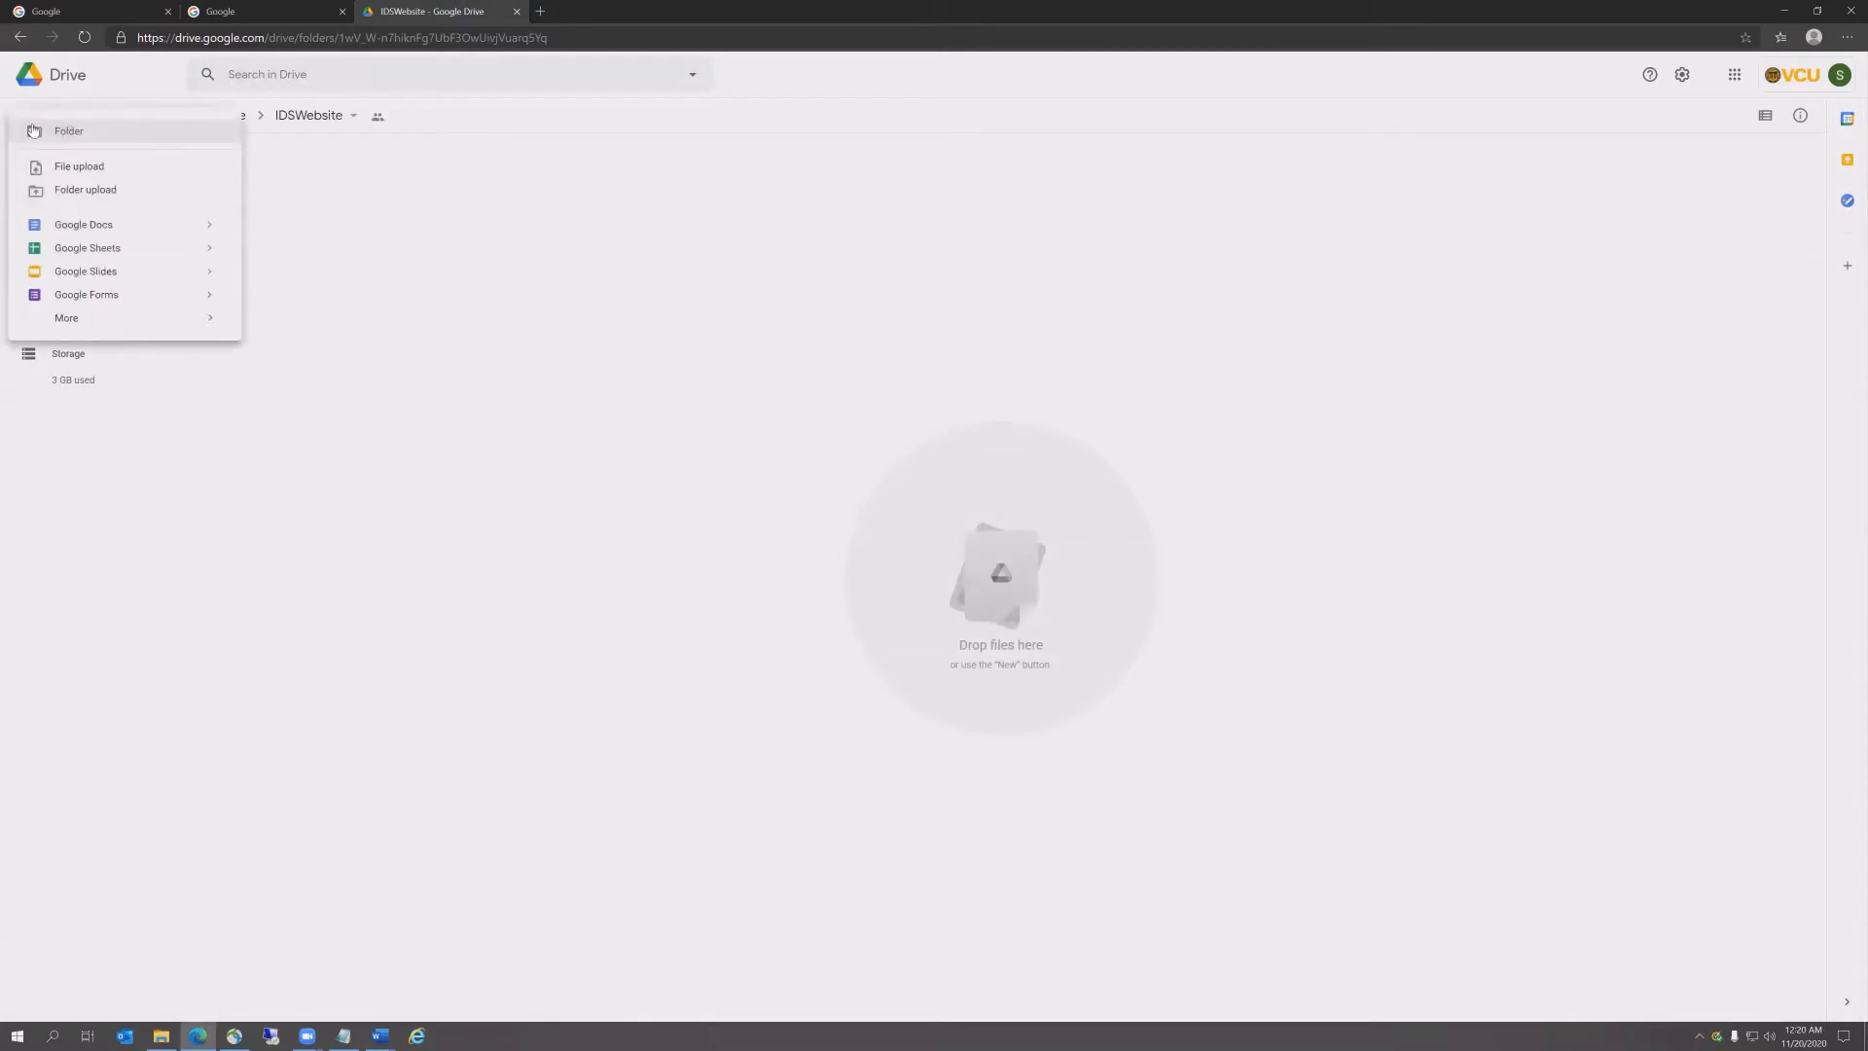
left_click(85, 167)
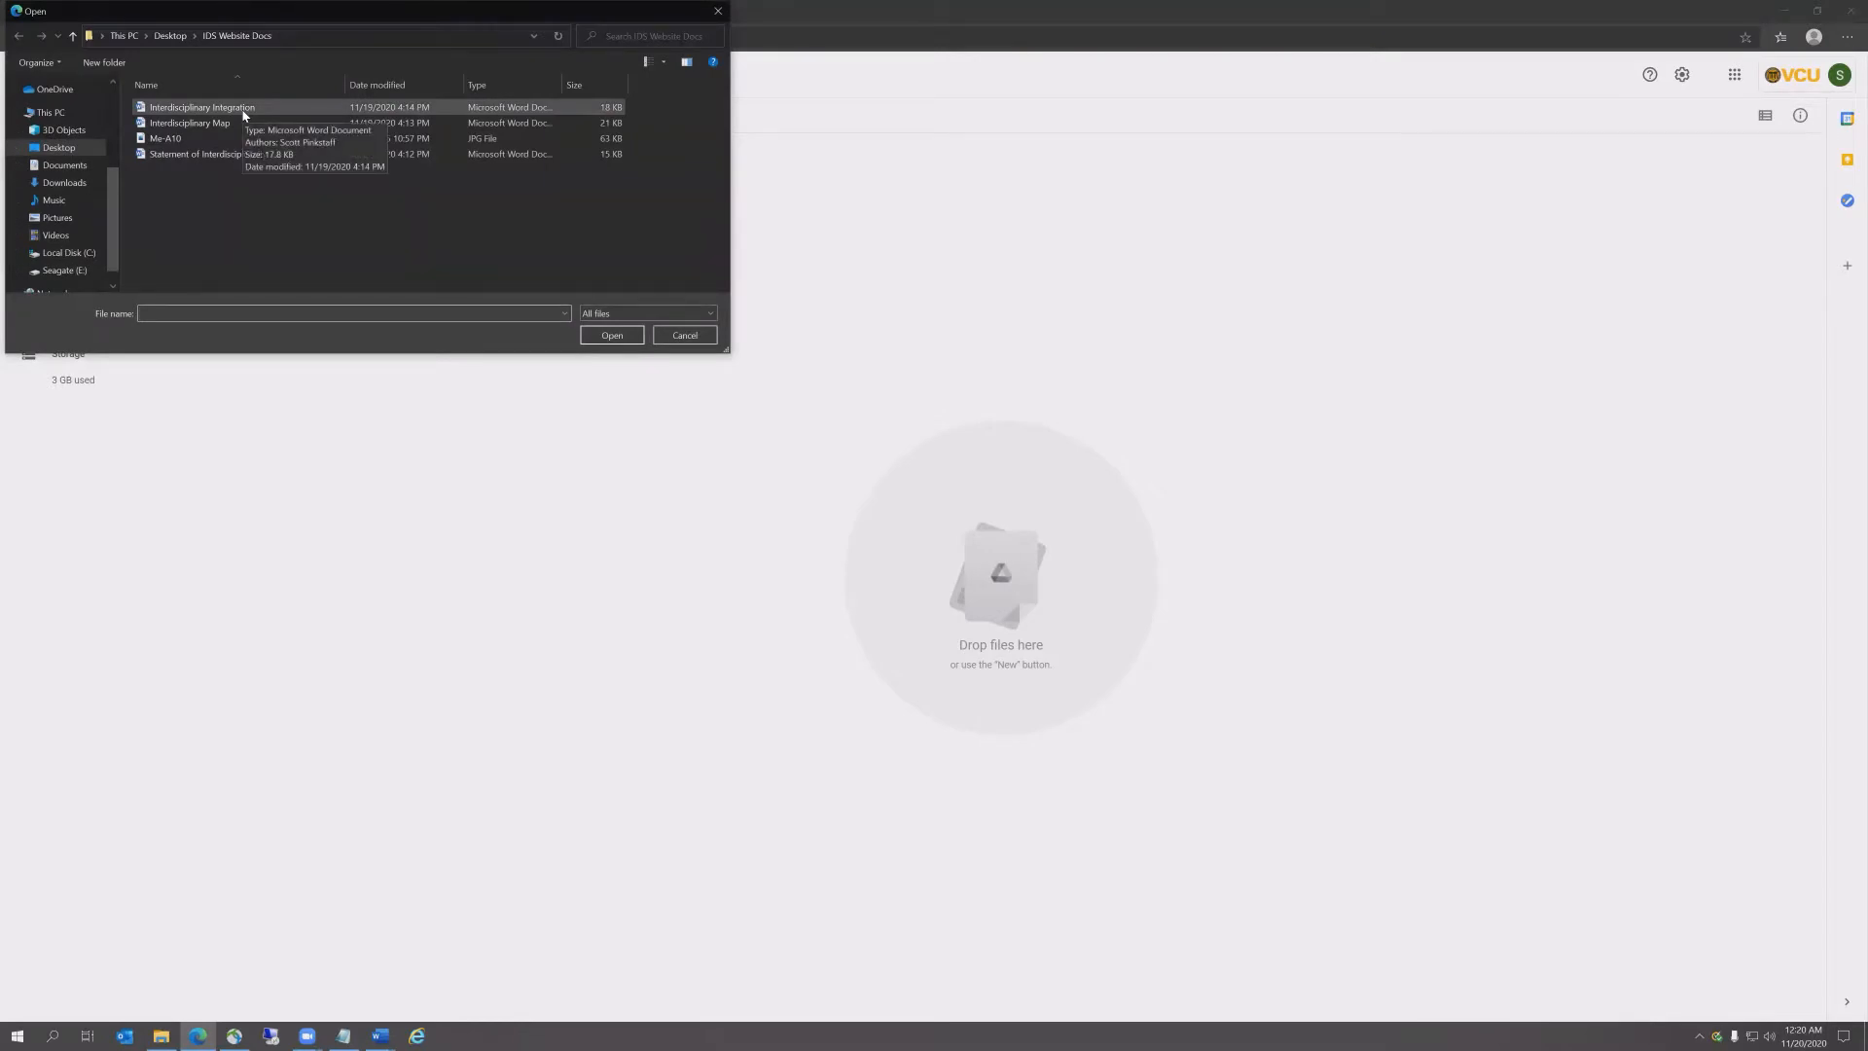
left_click(243, 109)
left_click(238, 122, "ctrl")
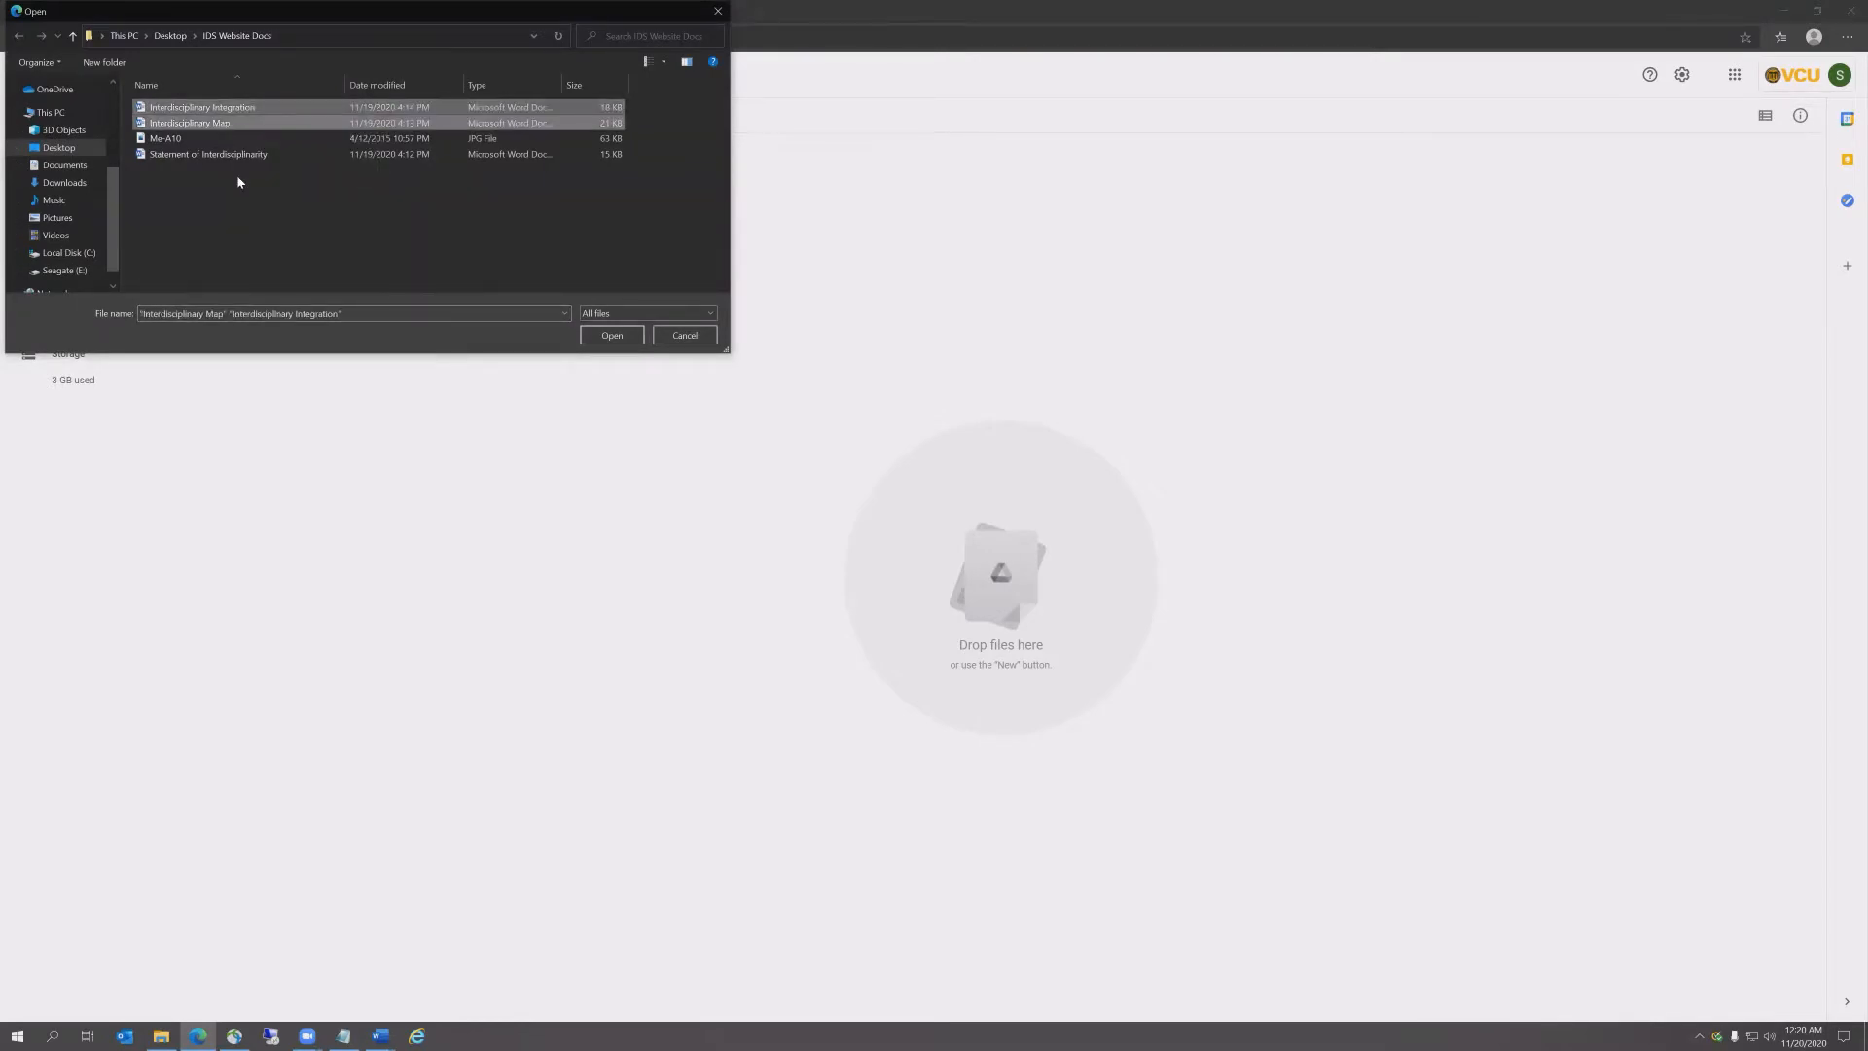
left_click(241, 155, "ctrl")
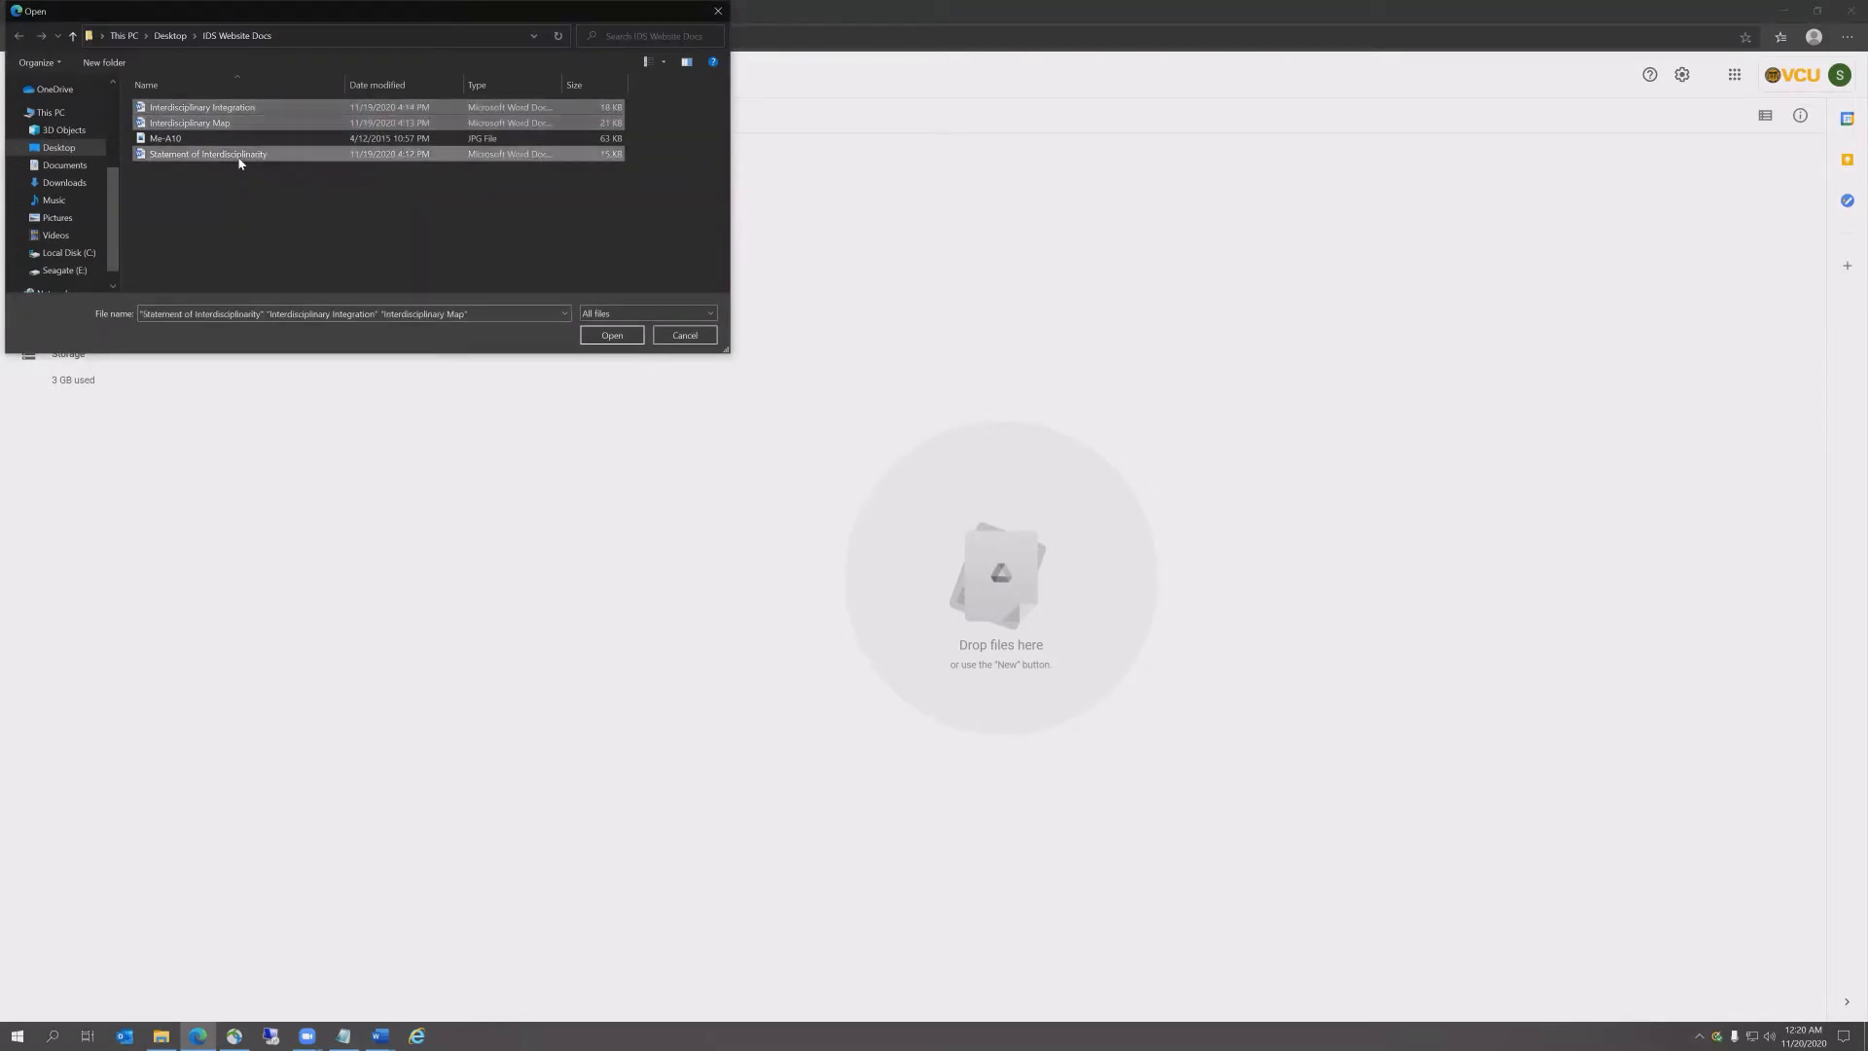
left_click(612, 334)
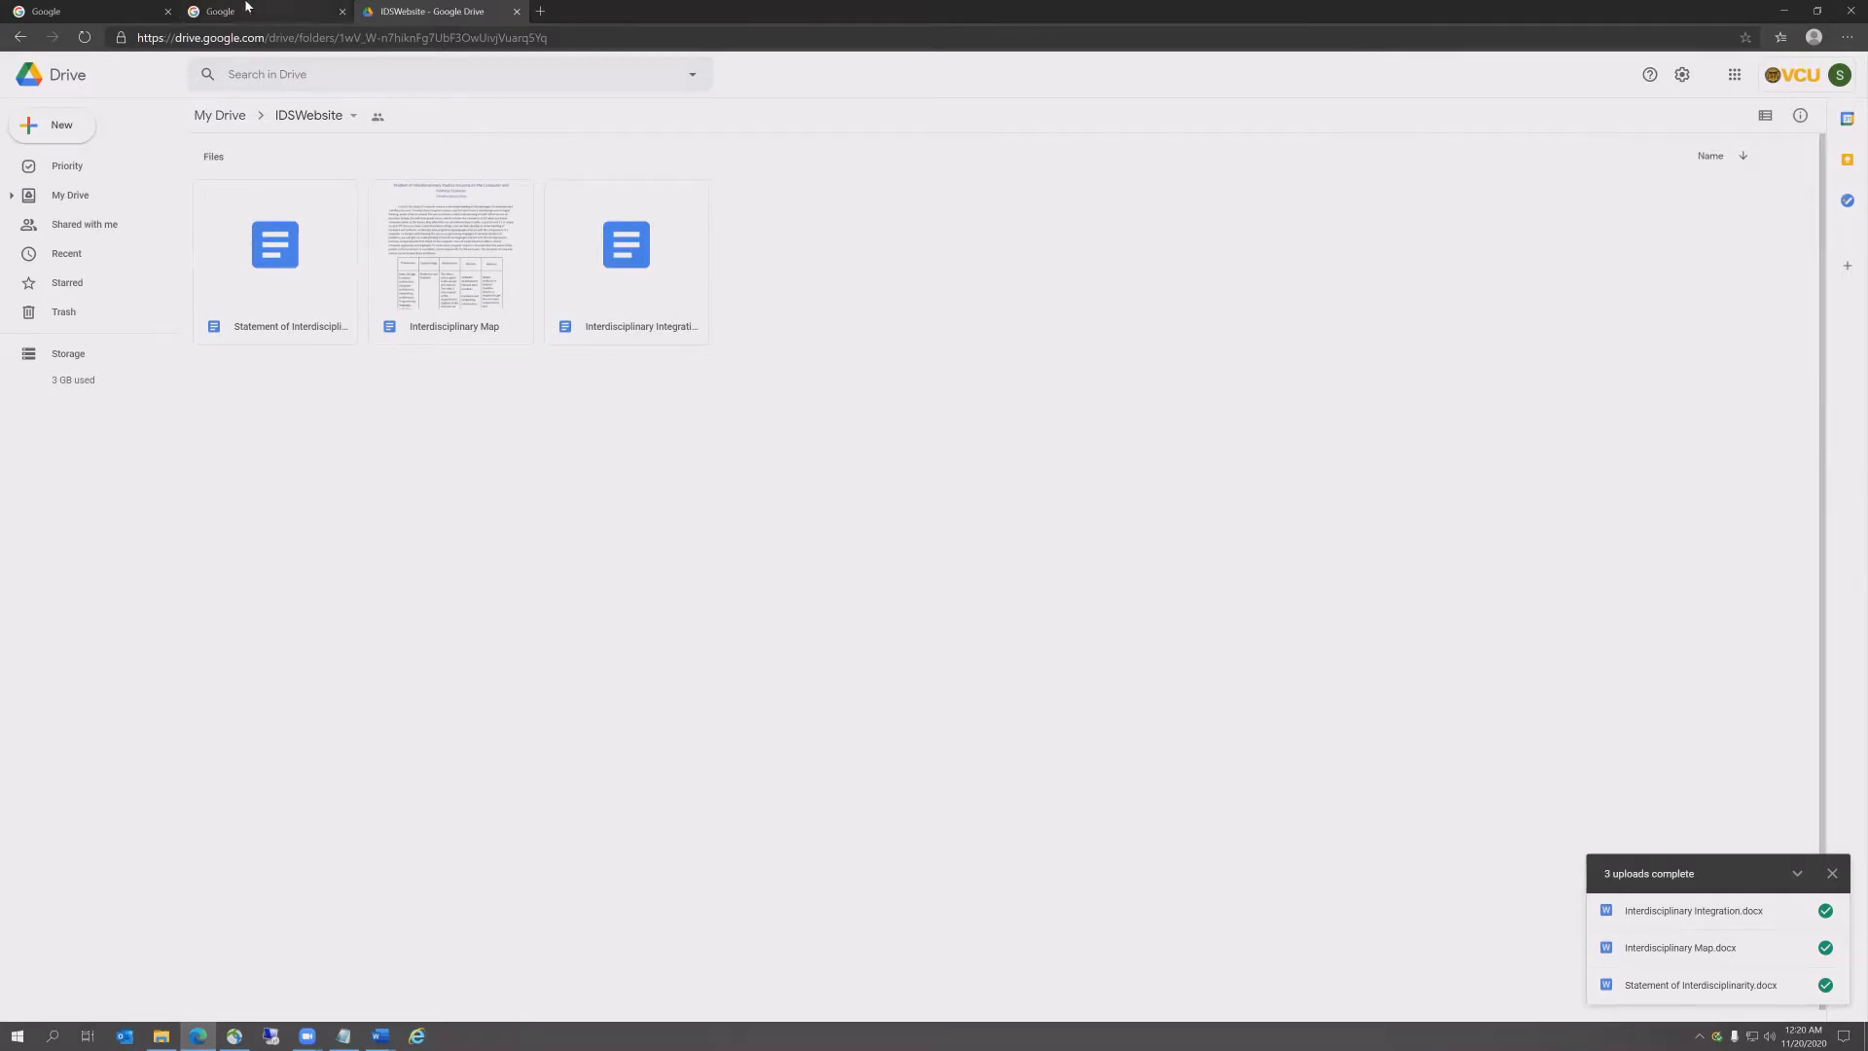
Step: Search 'how to use google sites', open the Google Support article and its new Google Sites link
left_click(83, 14)
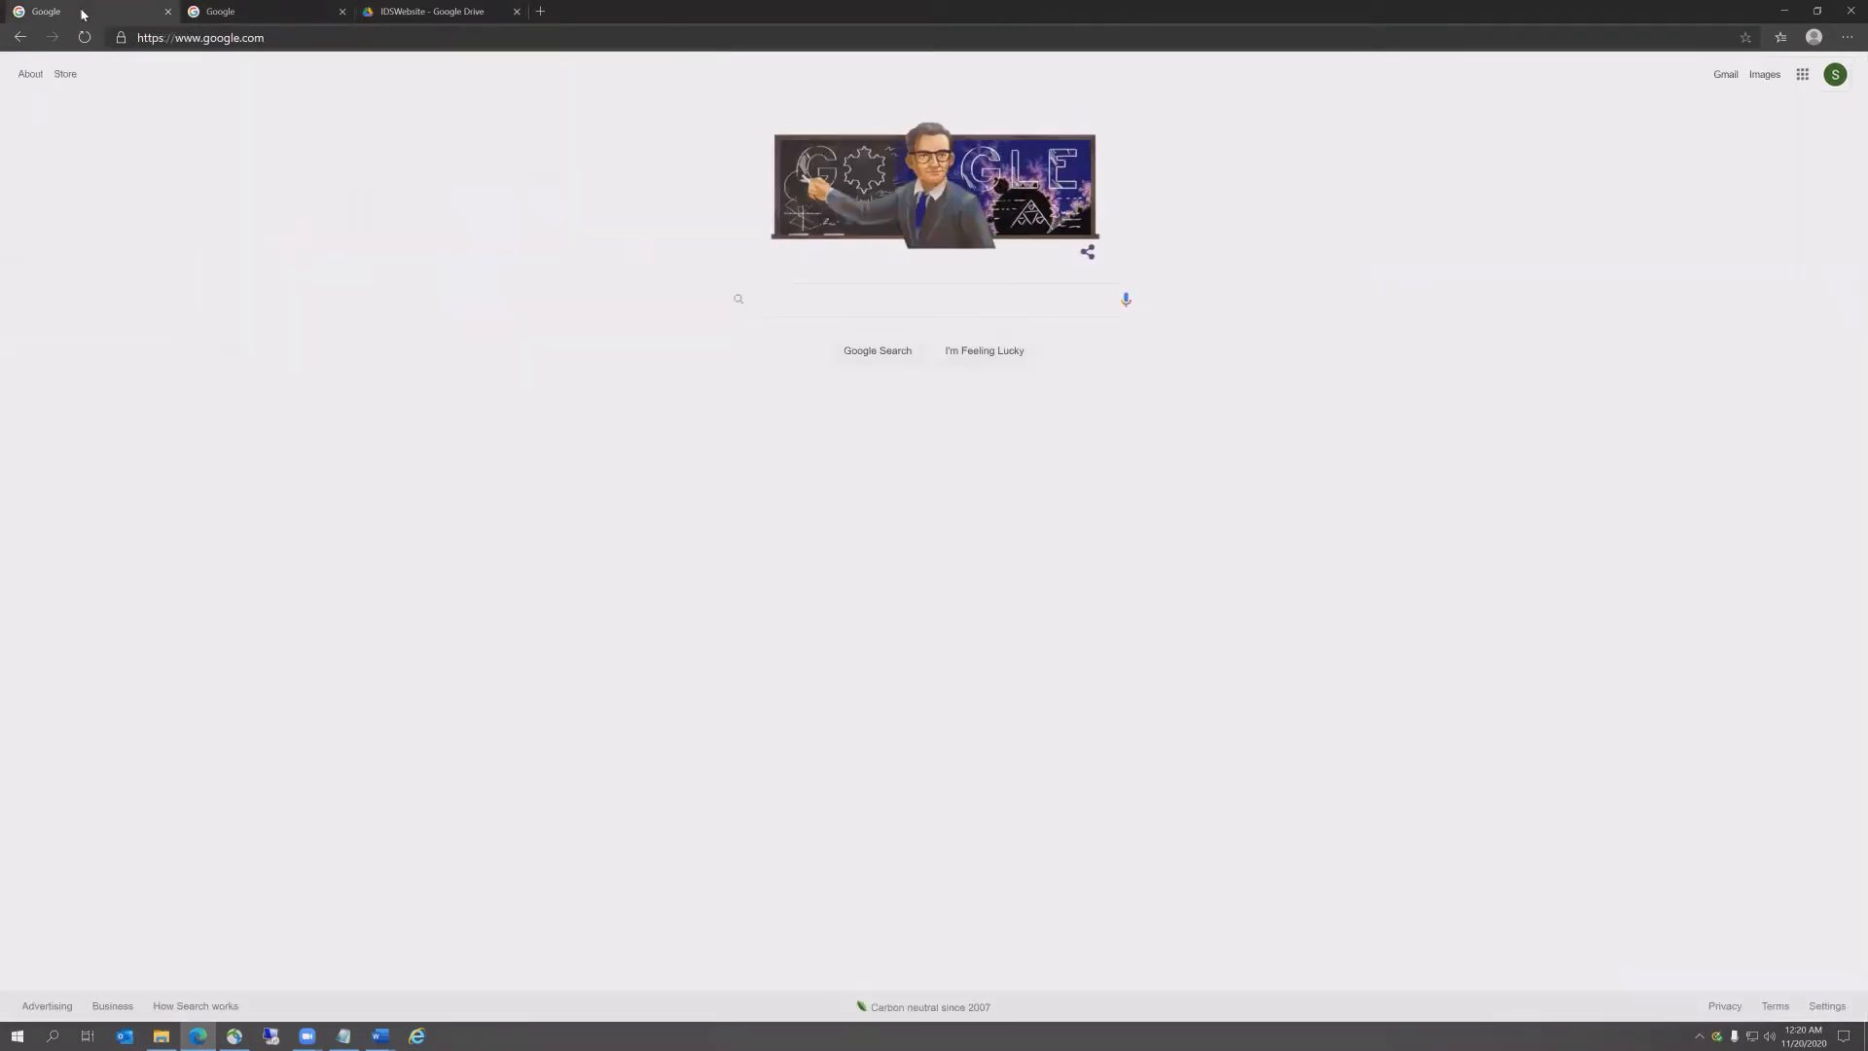
left_click(892, 308)
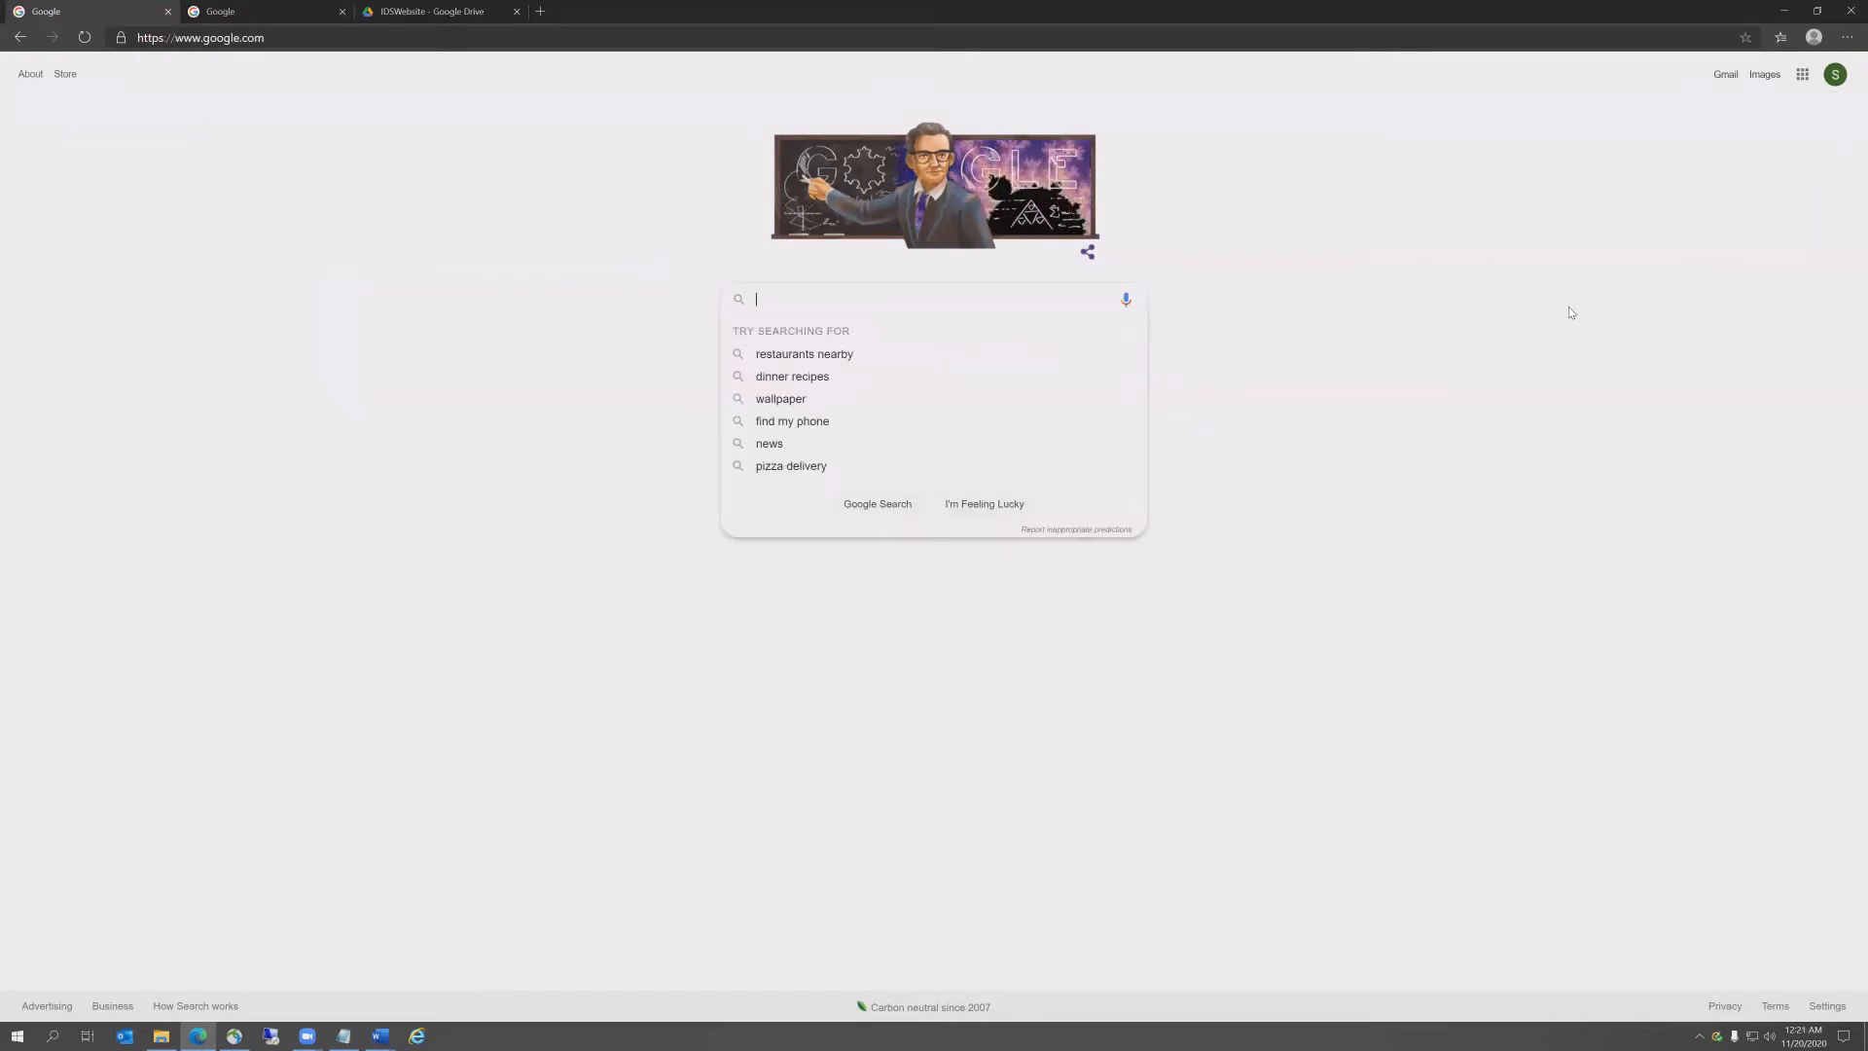
type("how to use google sites")
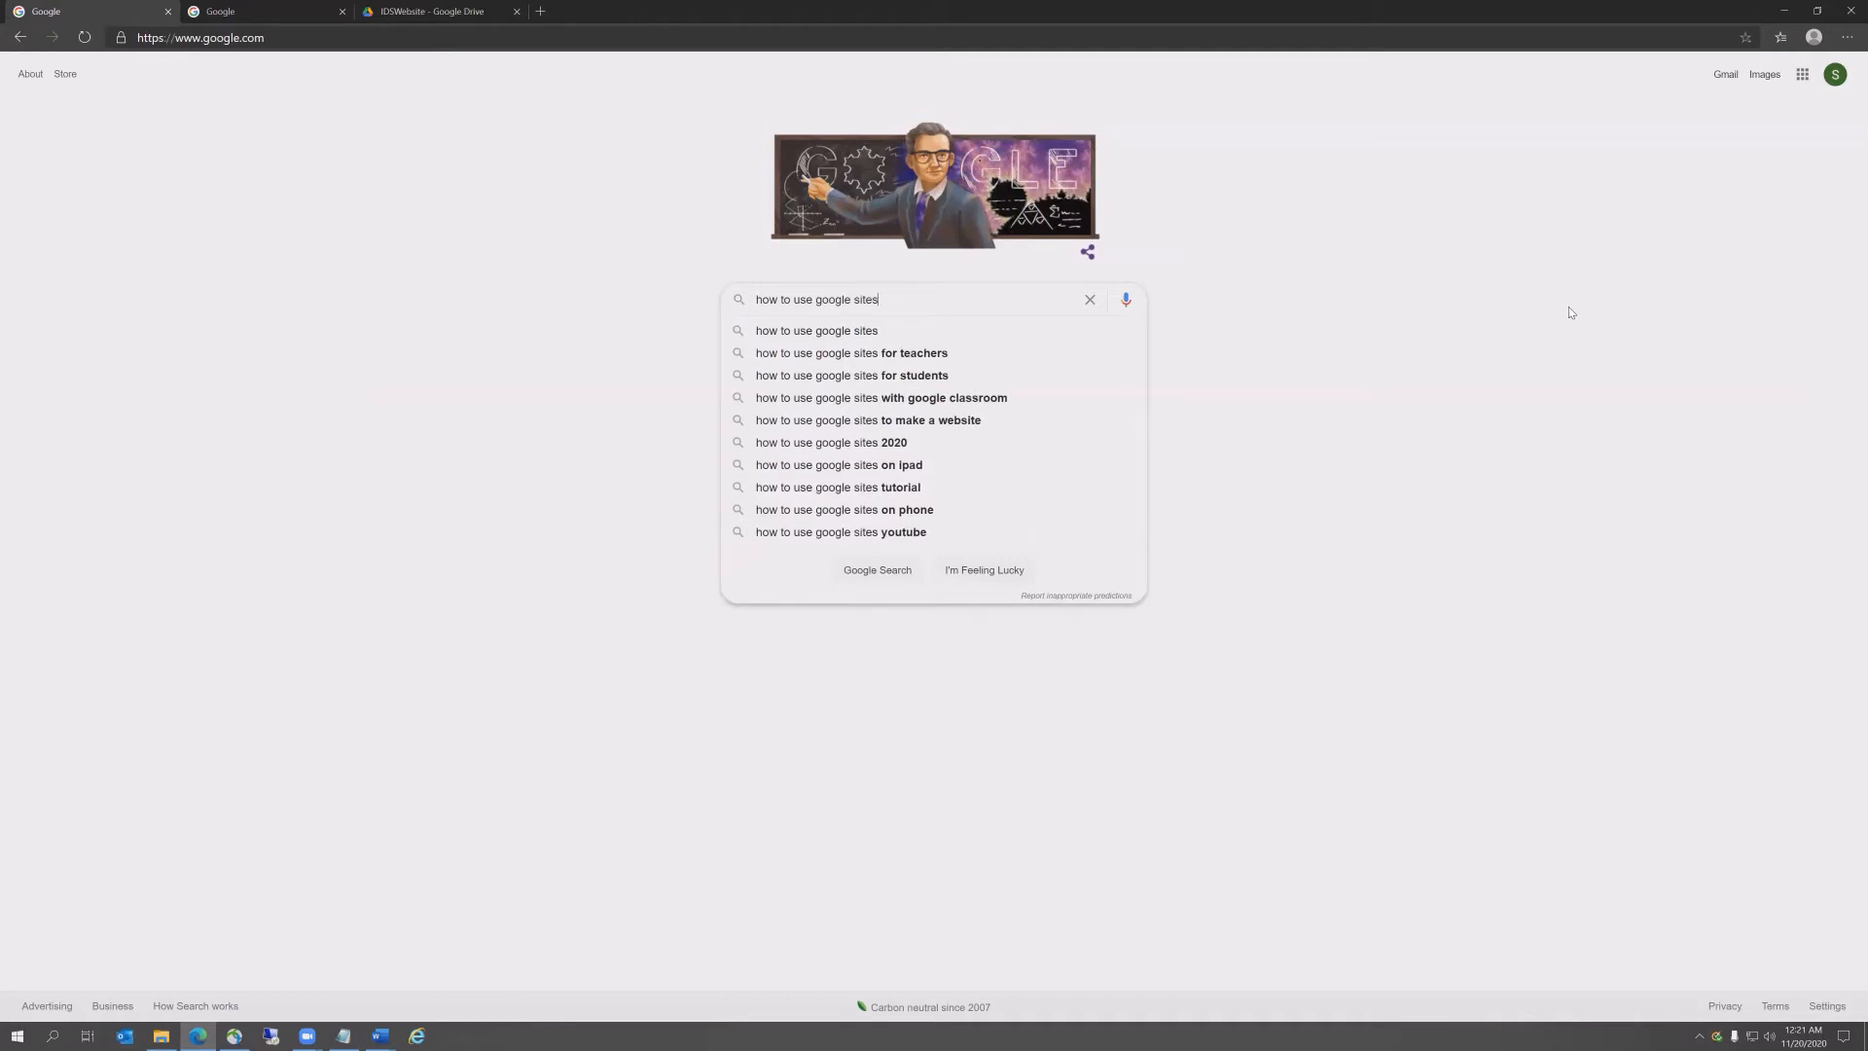
key("Return")
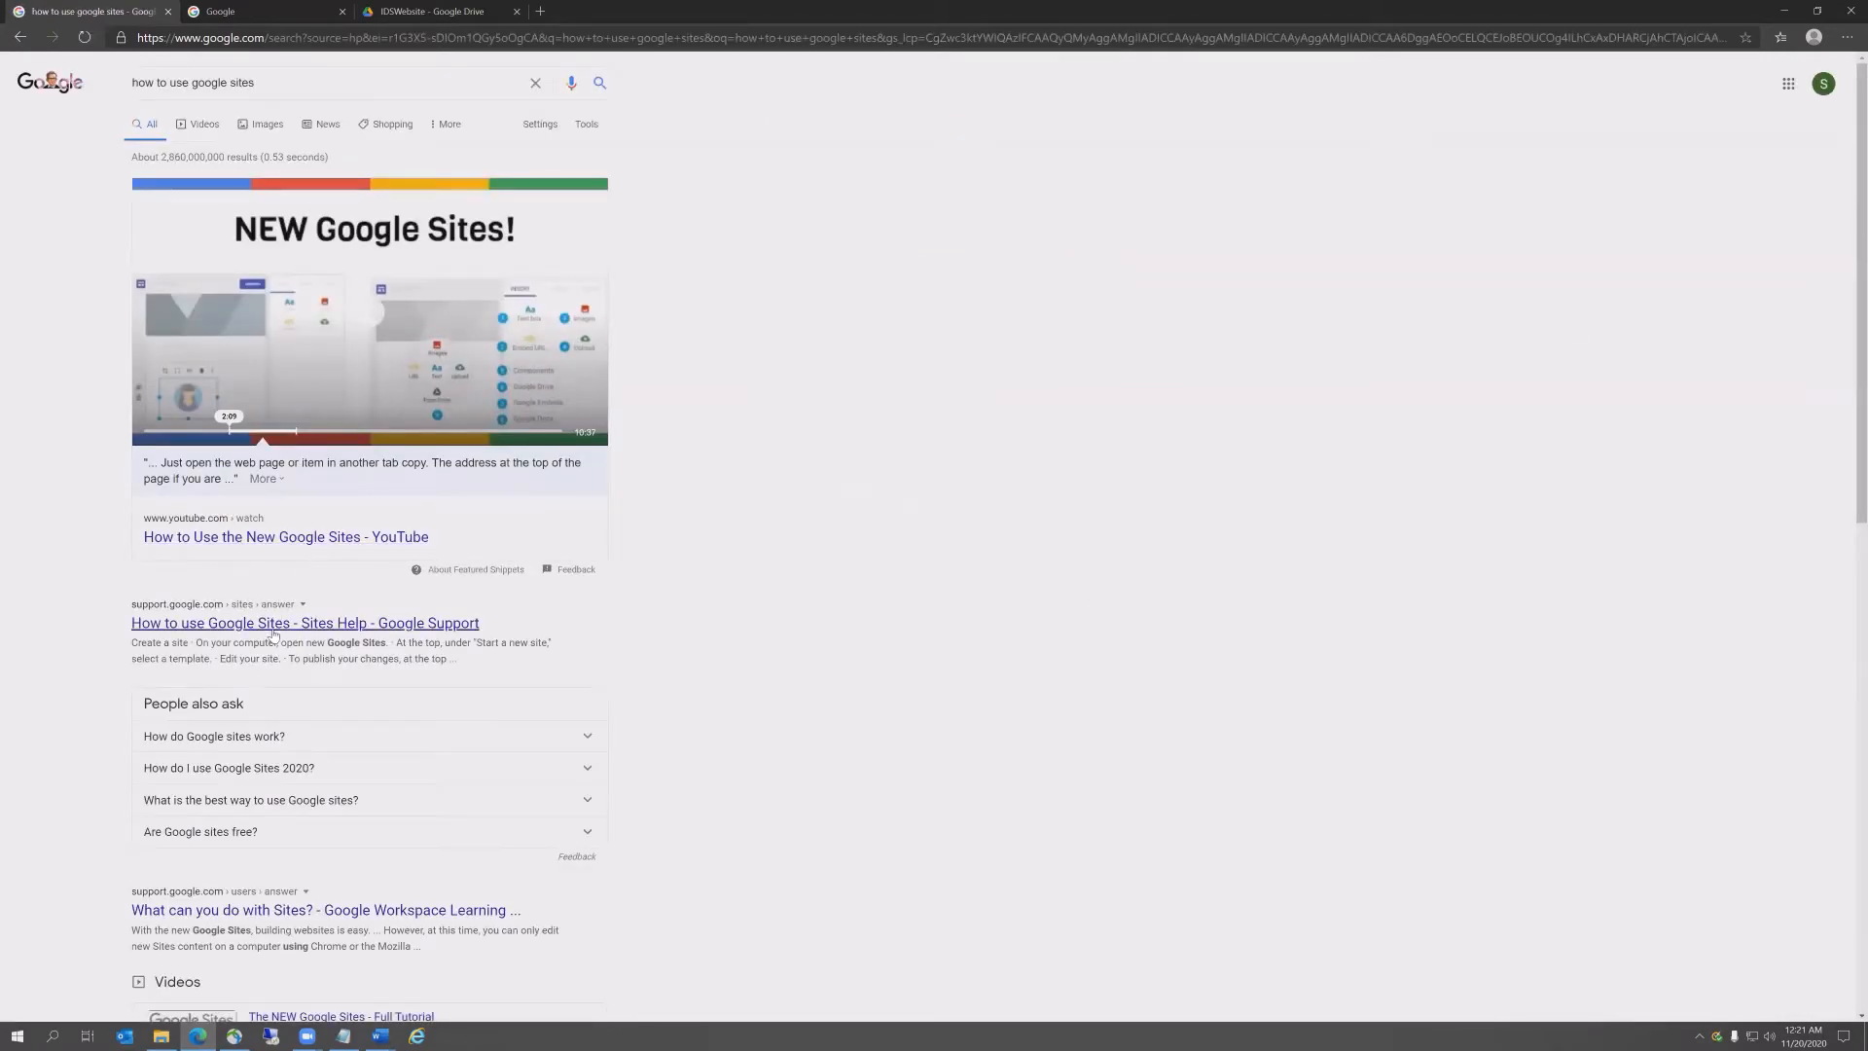
left_click(288, 623)
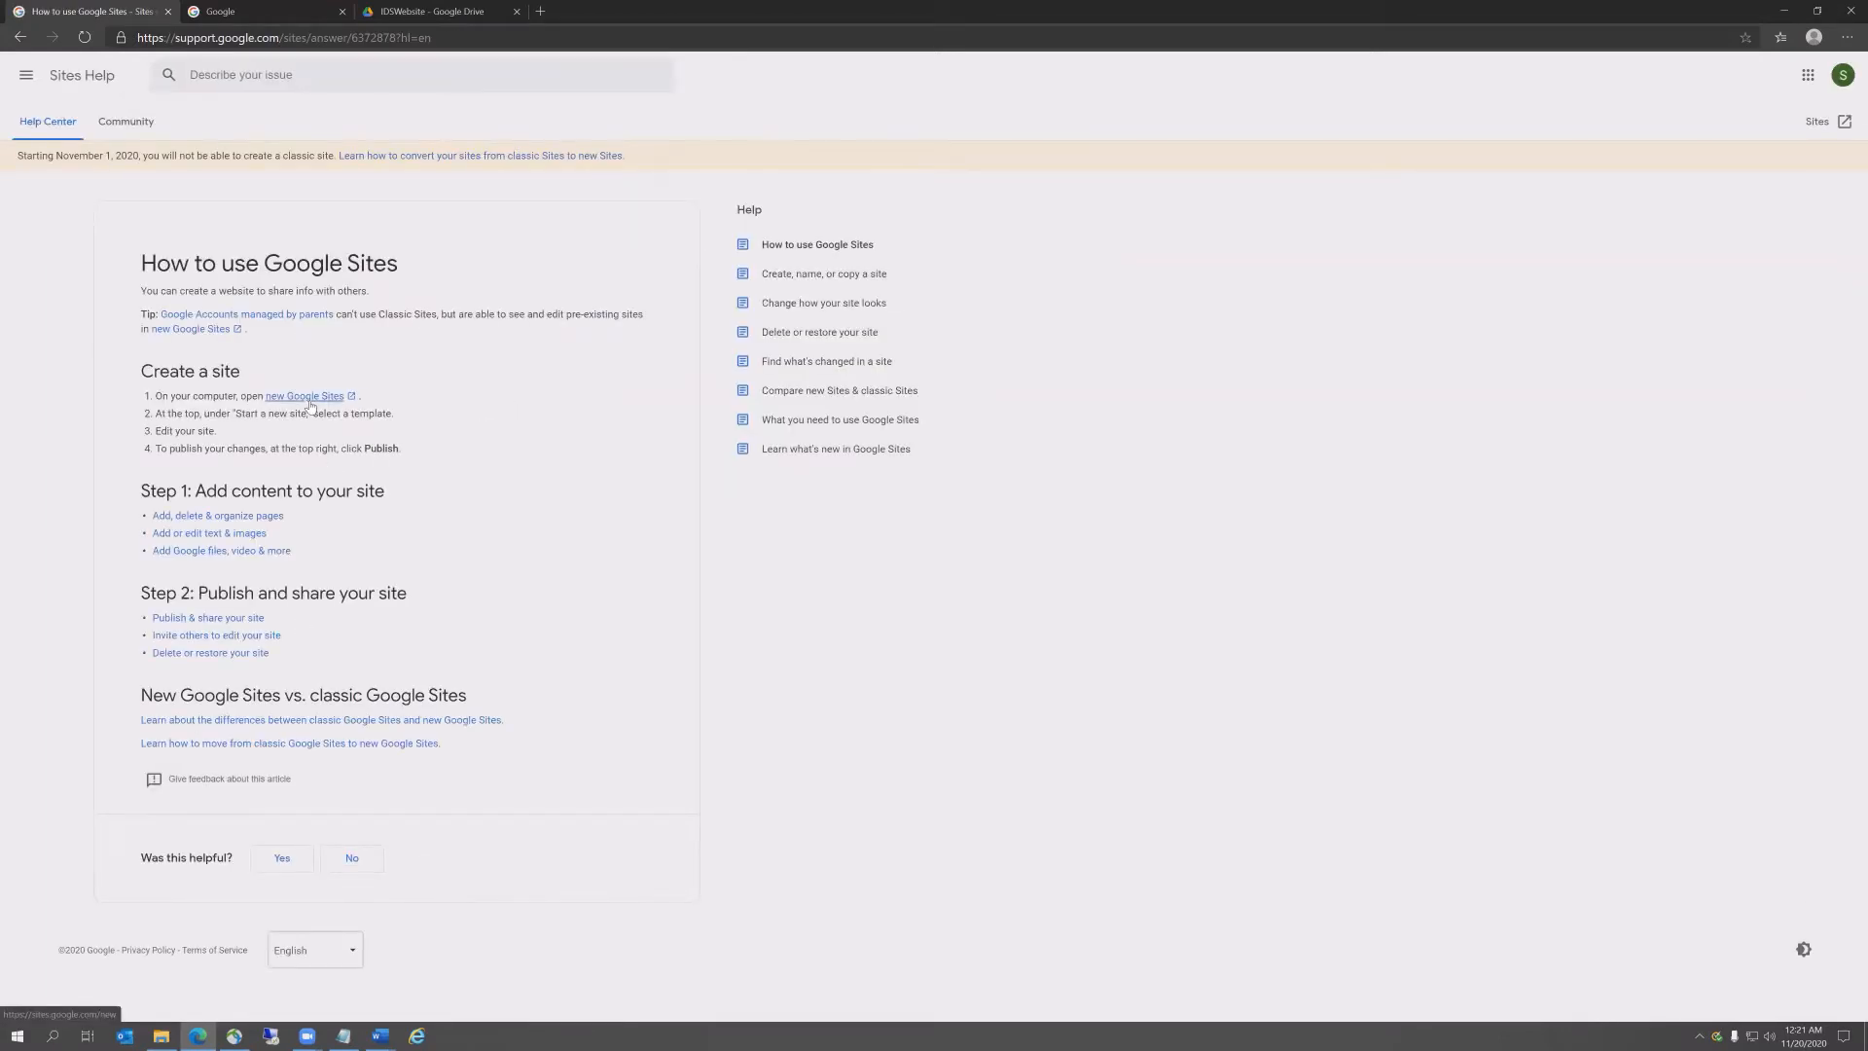
left_click(309, 405)
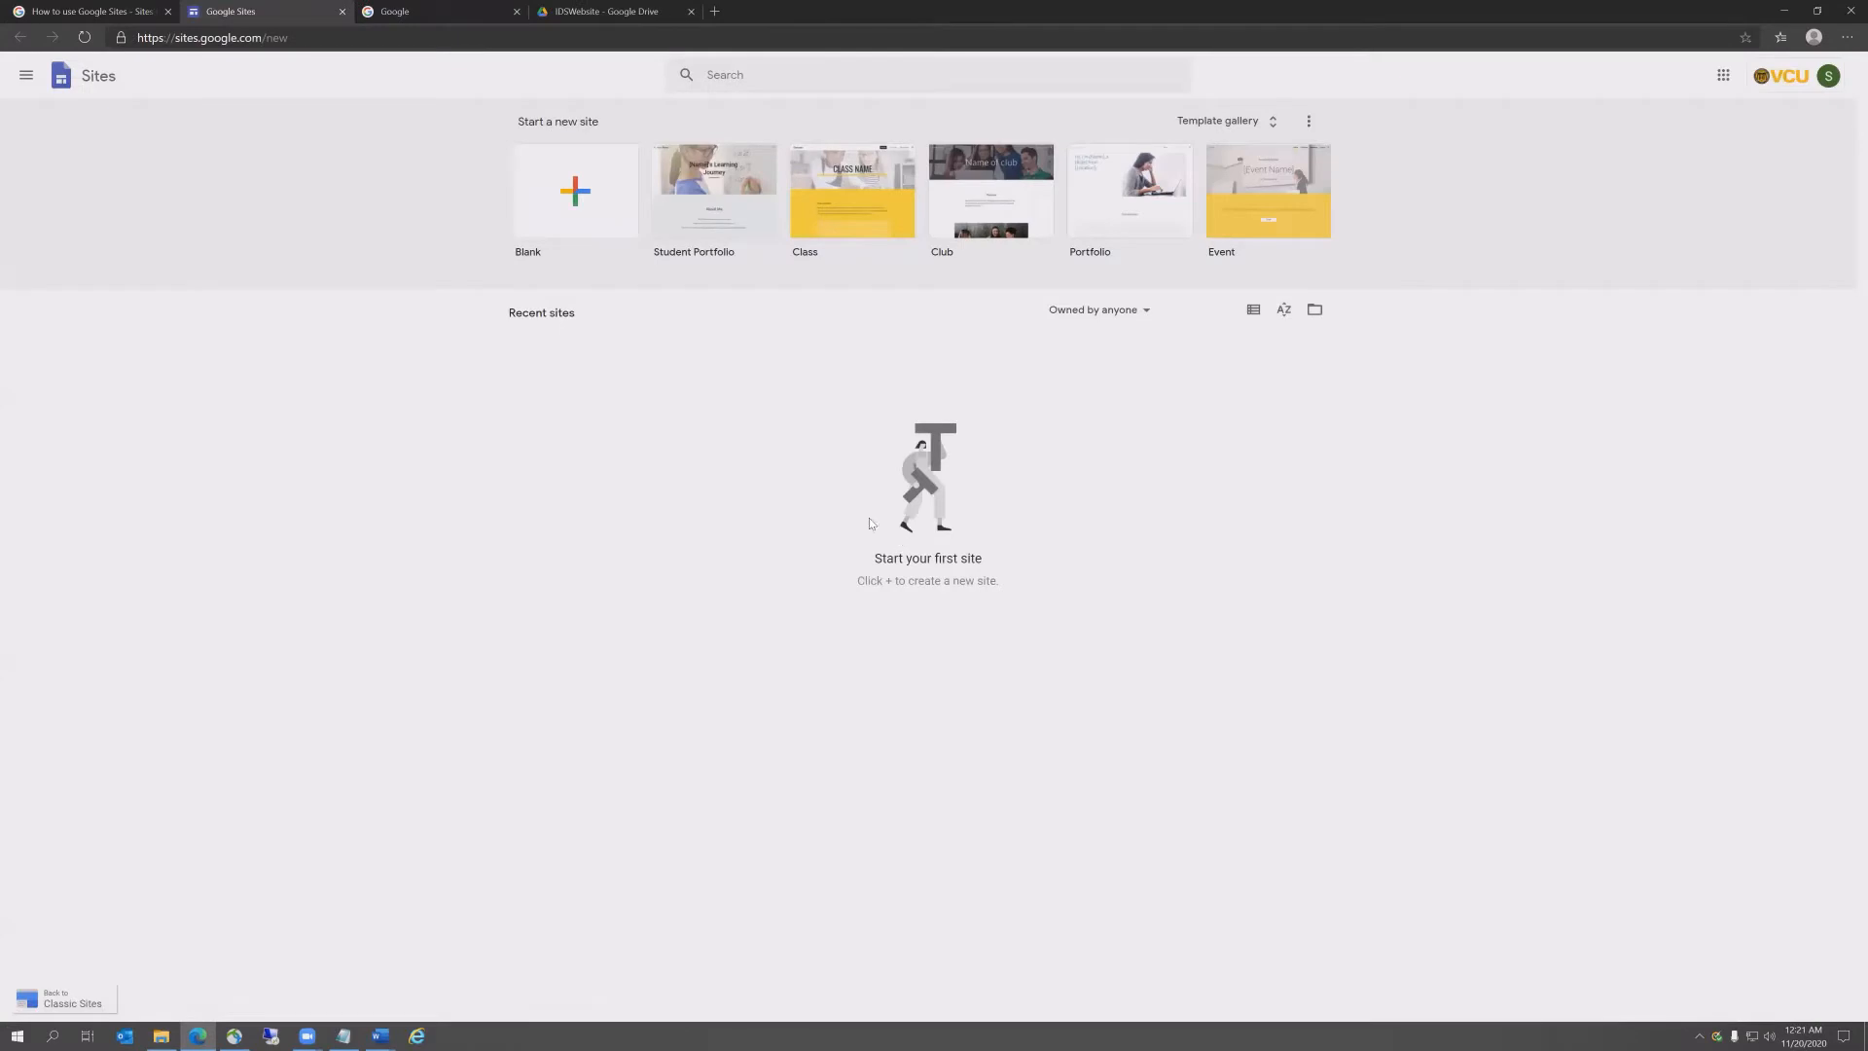
Step: Start a Student Portfolio site and enter the owner's name as site name and page title
left_click(721, 205)
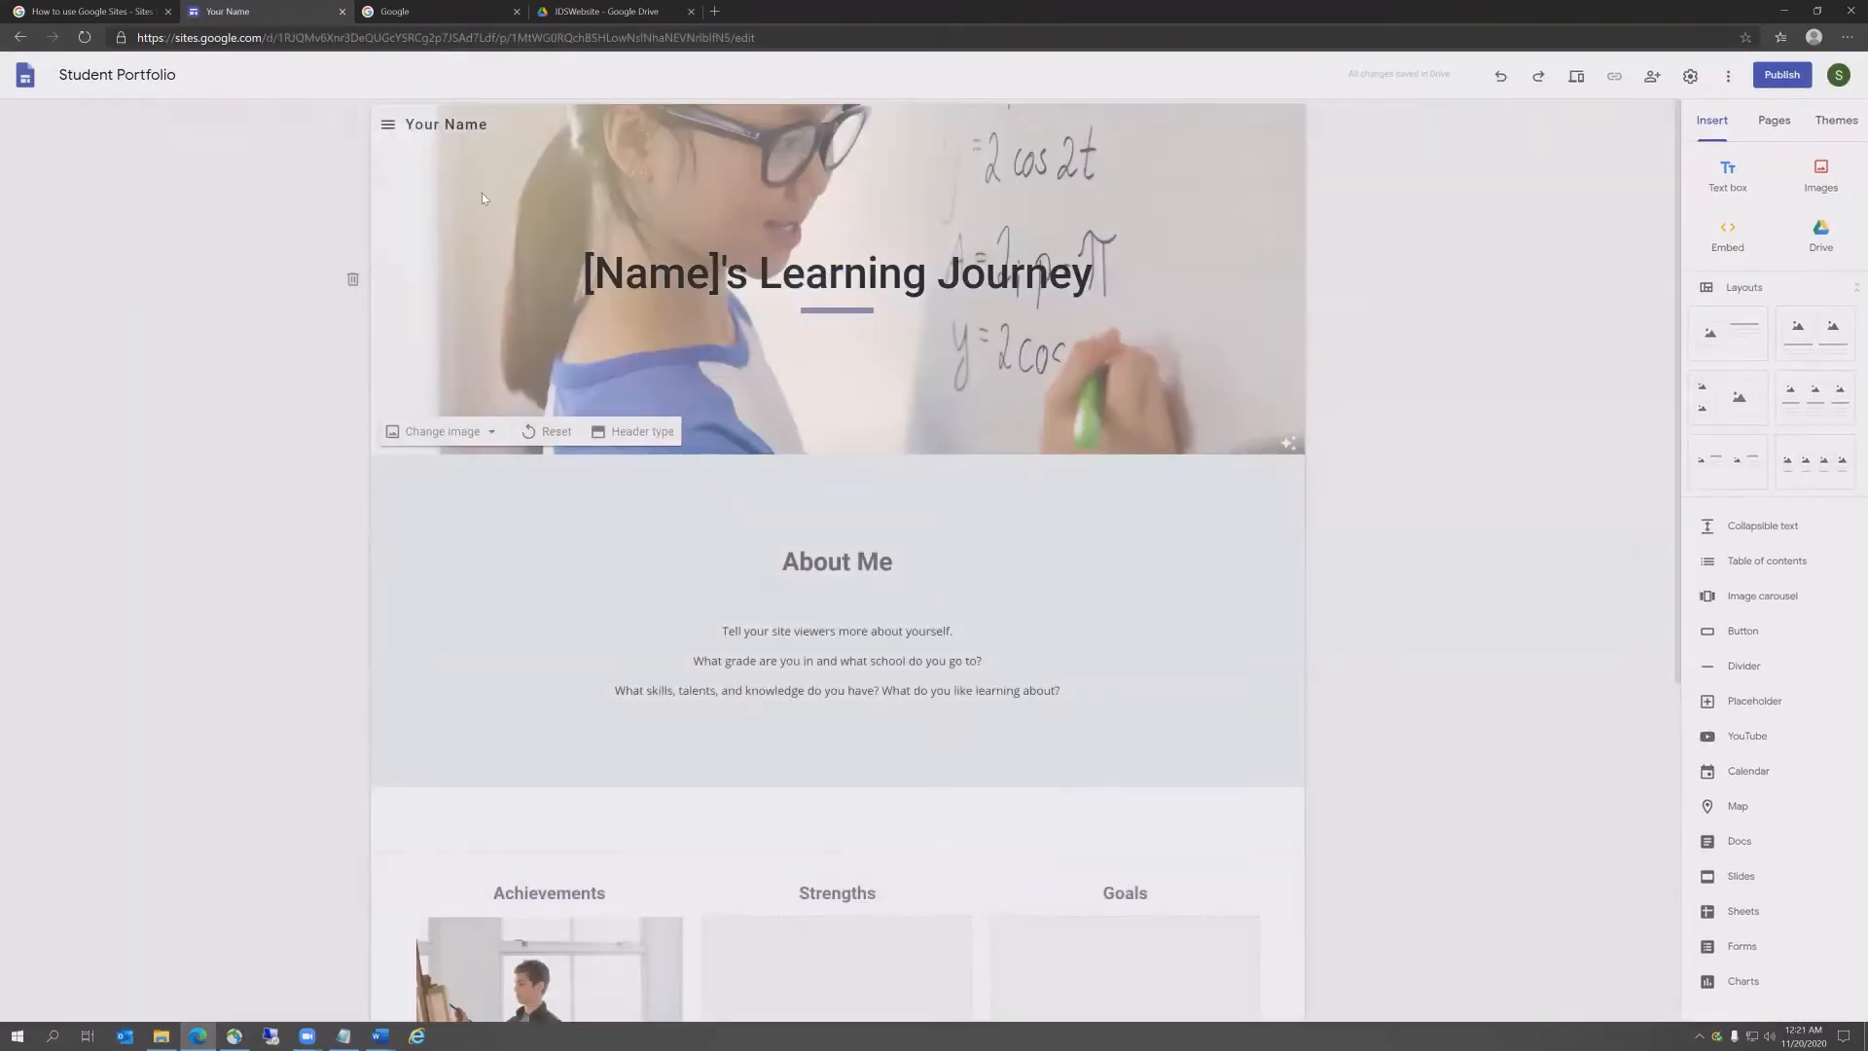
left_click(483, 124)
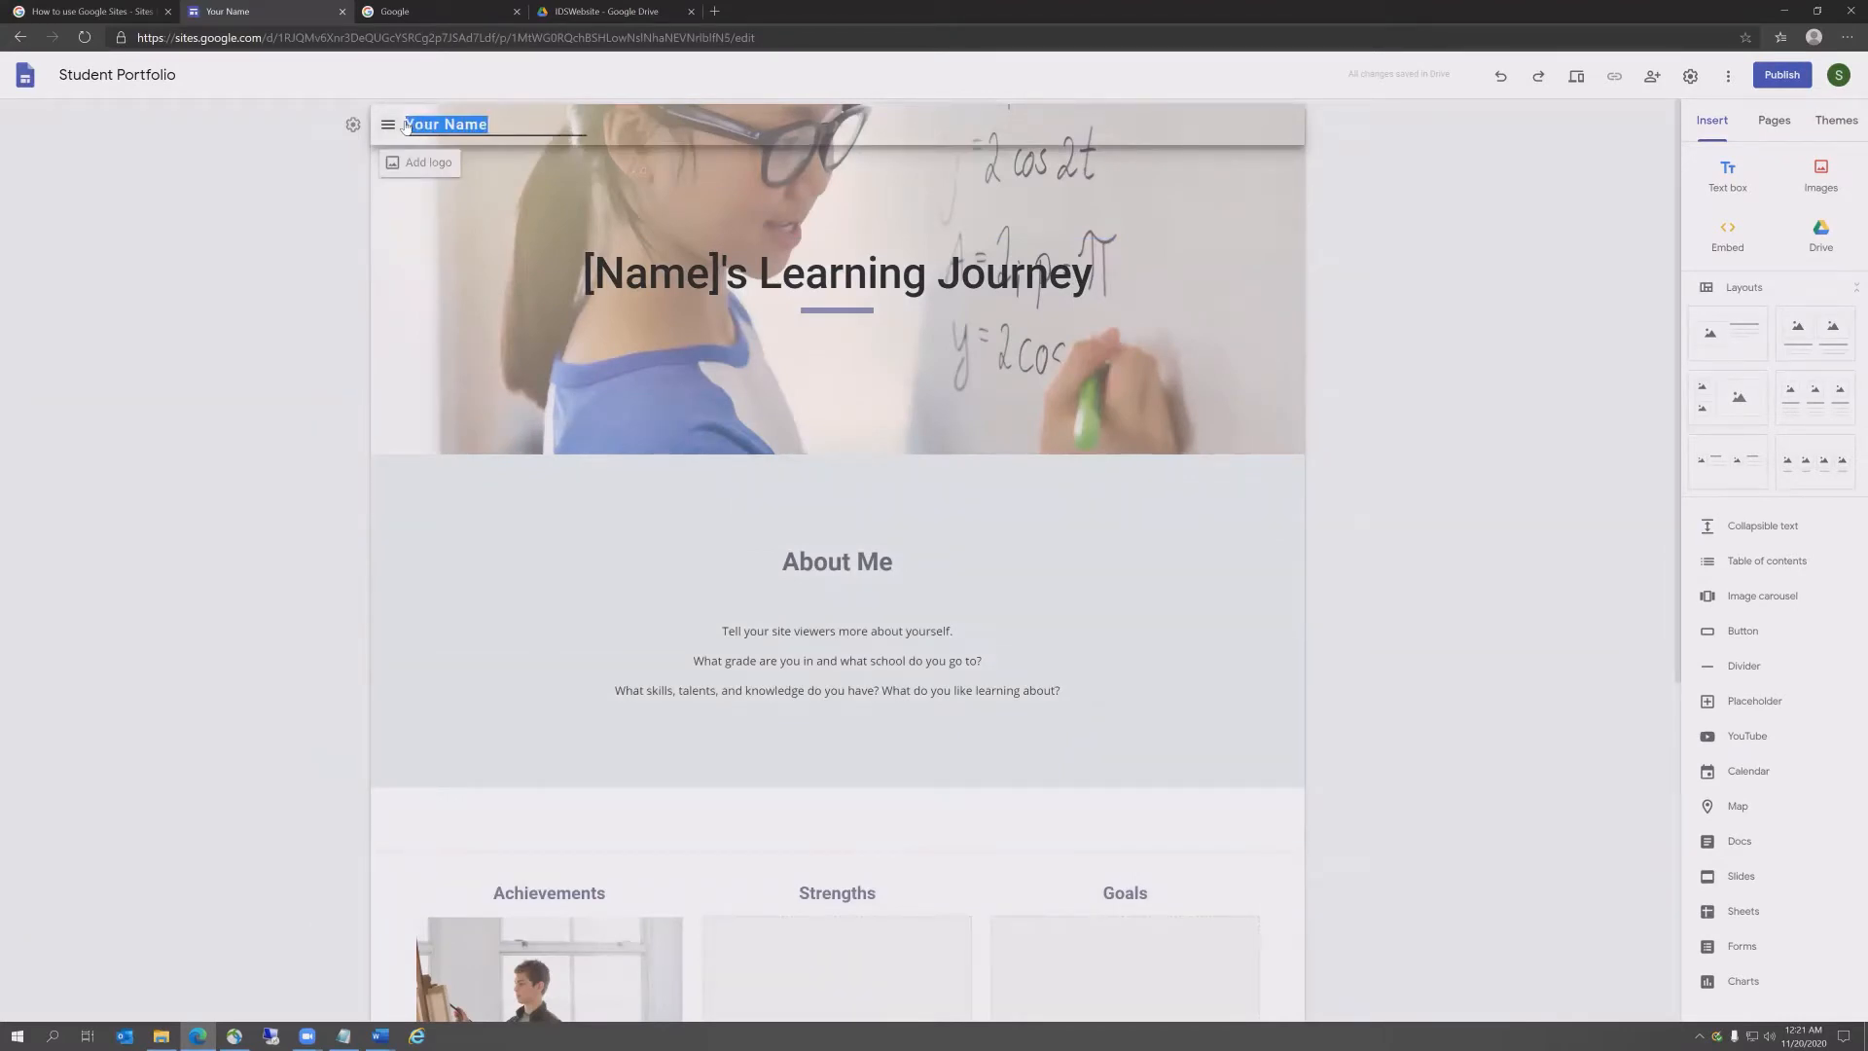
type("Scott Pinkstaff")
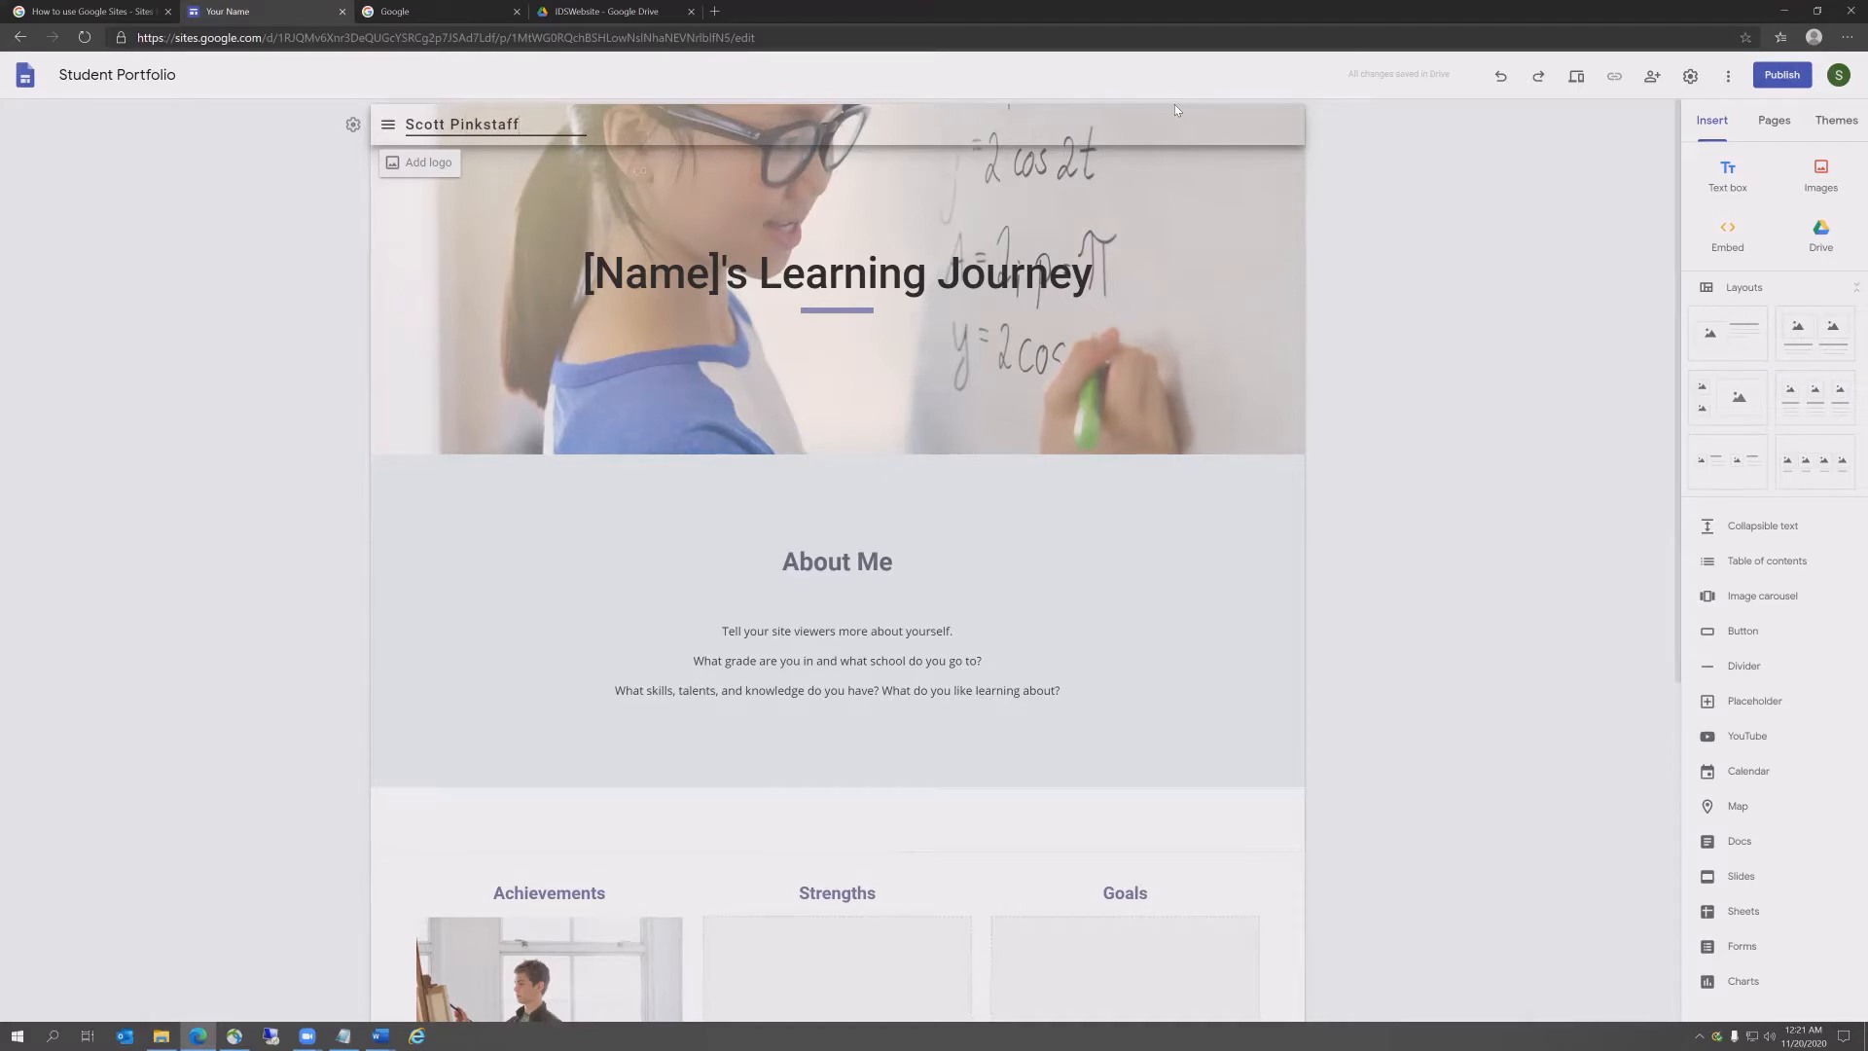
left_click_drag(750, 275, 1095, 275)
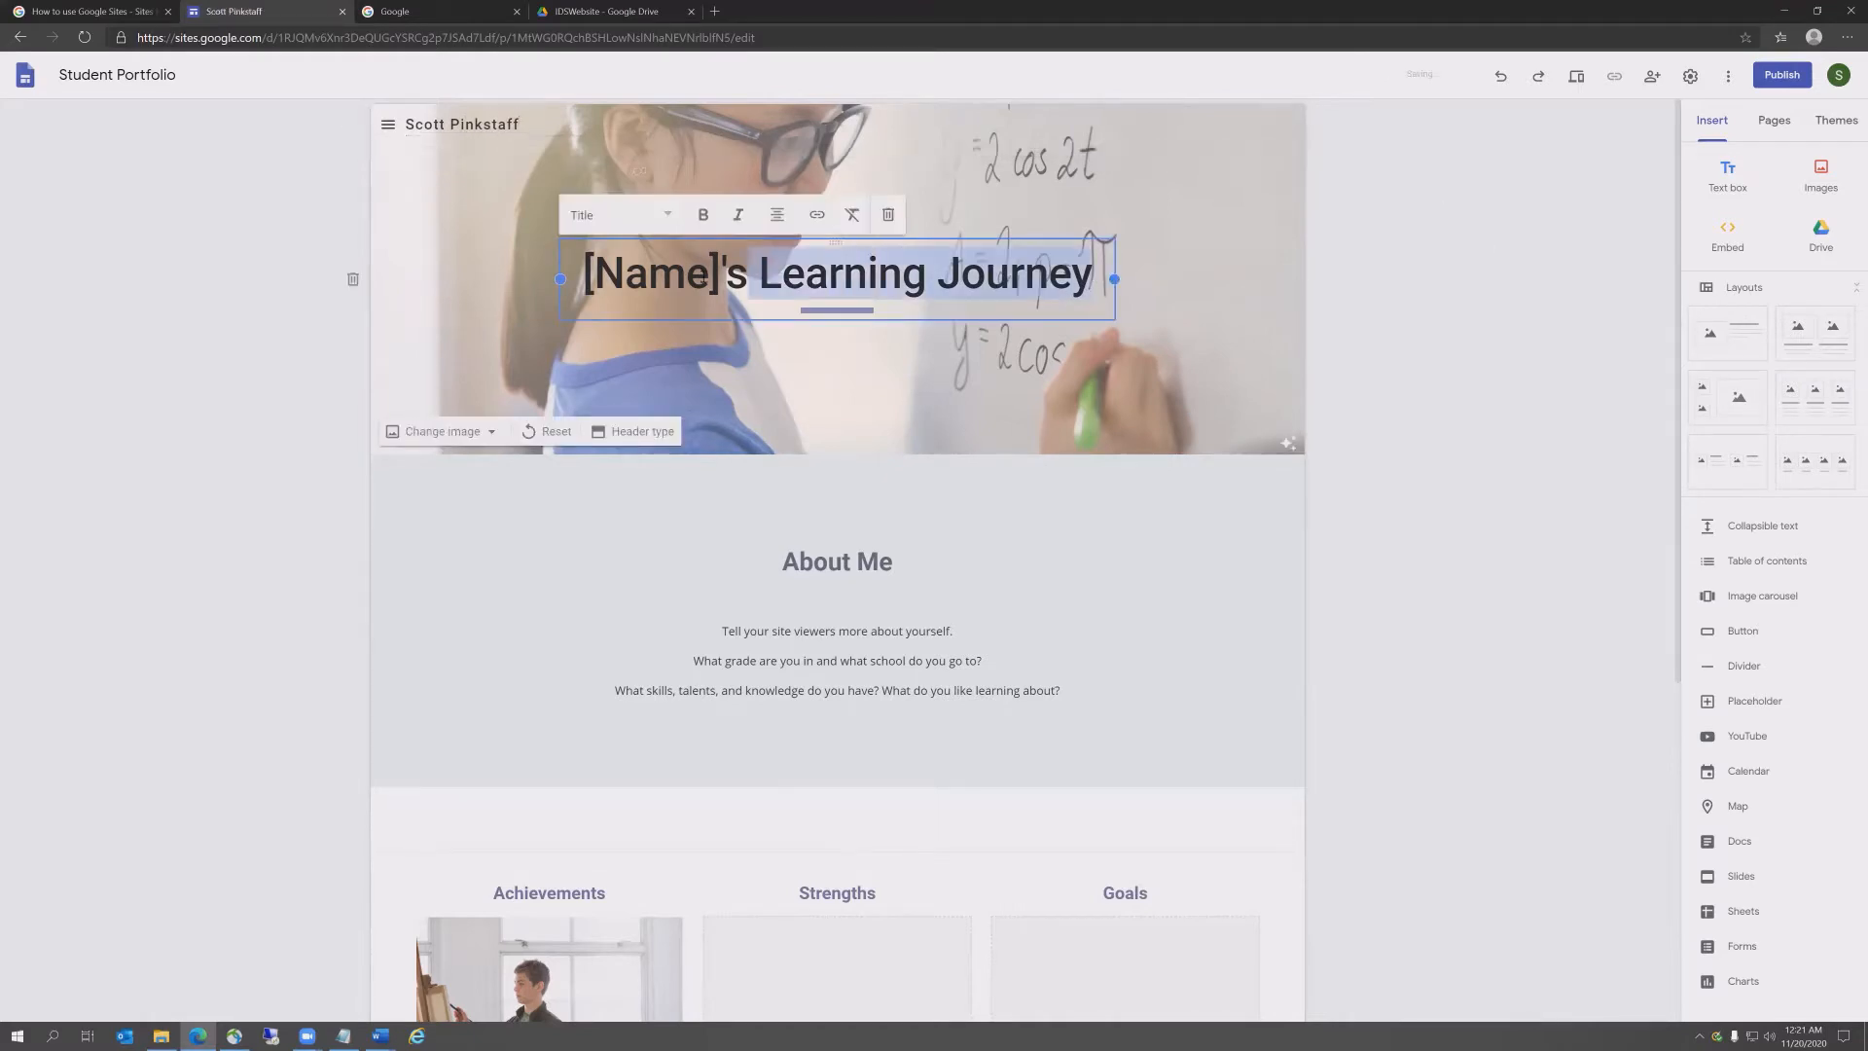
left_click_drag(700, 275, 584, 276)
type("Scott")
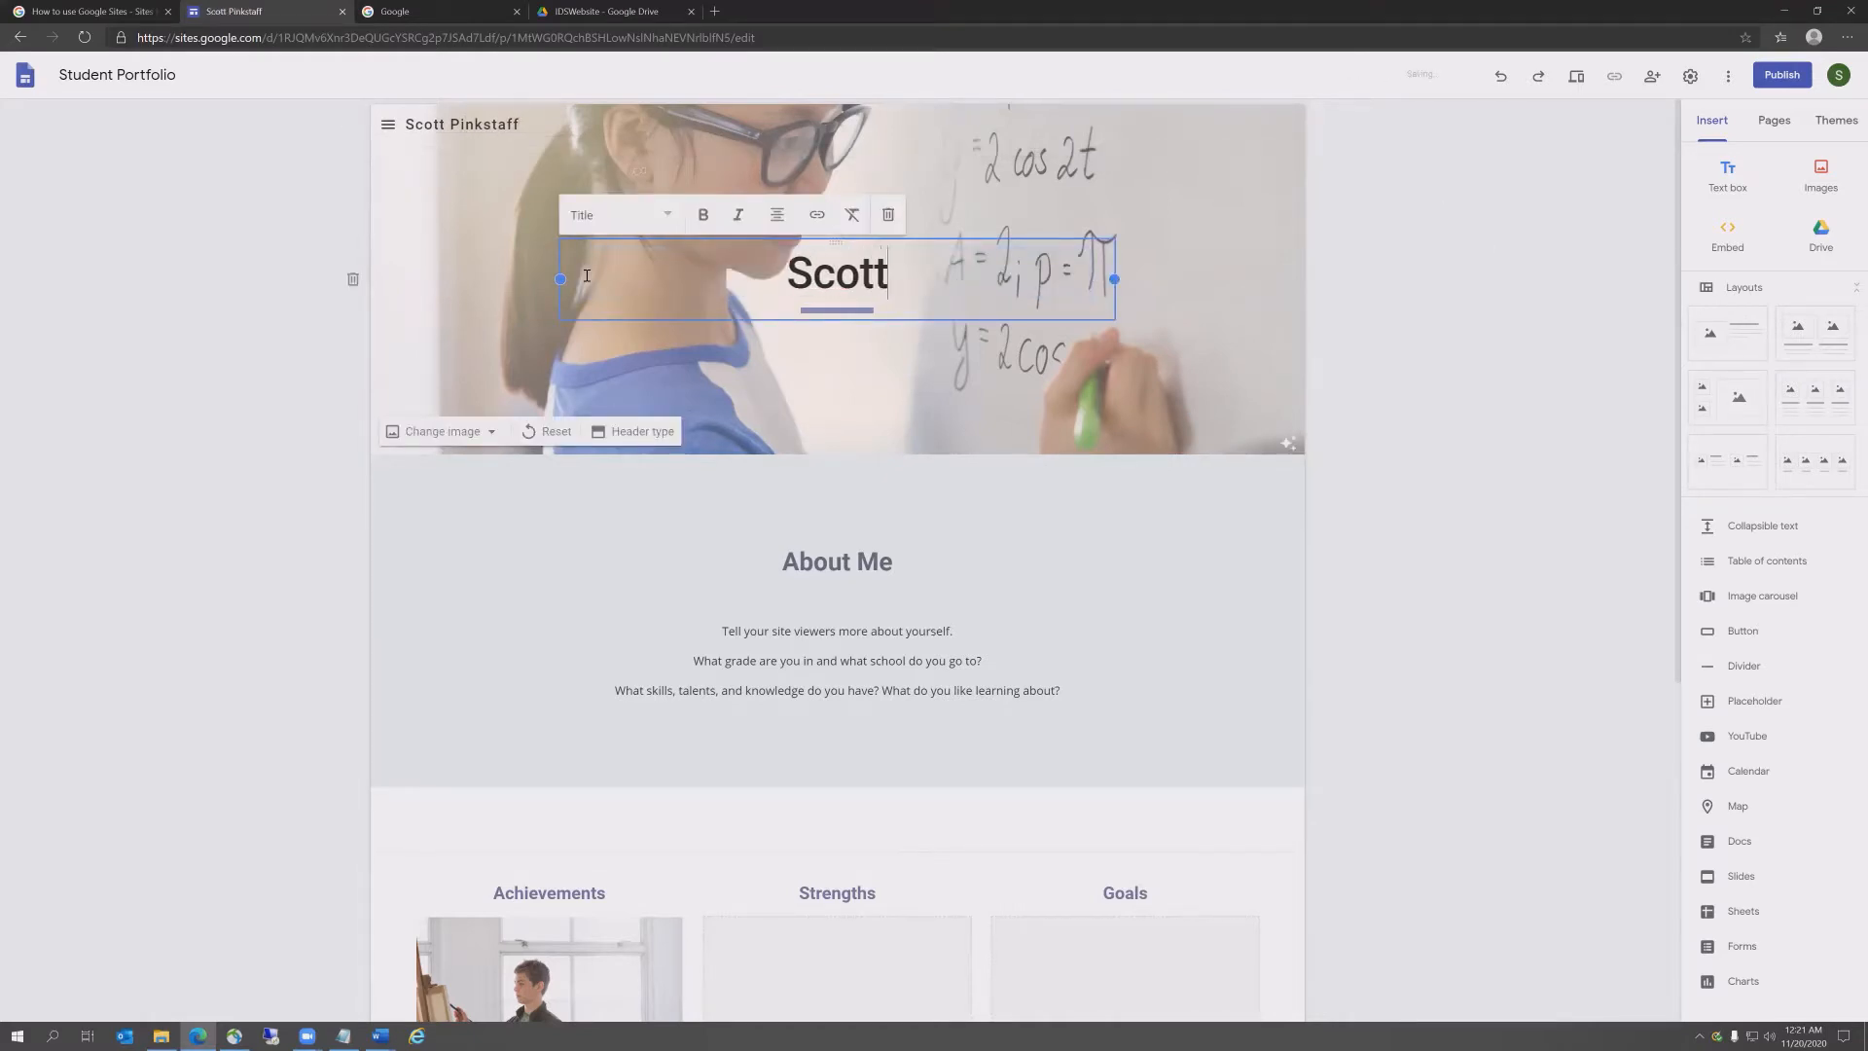
type(" Pinkstaff")
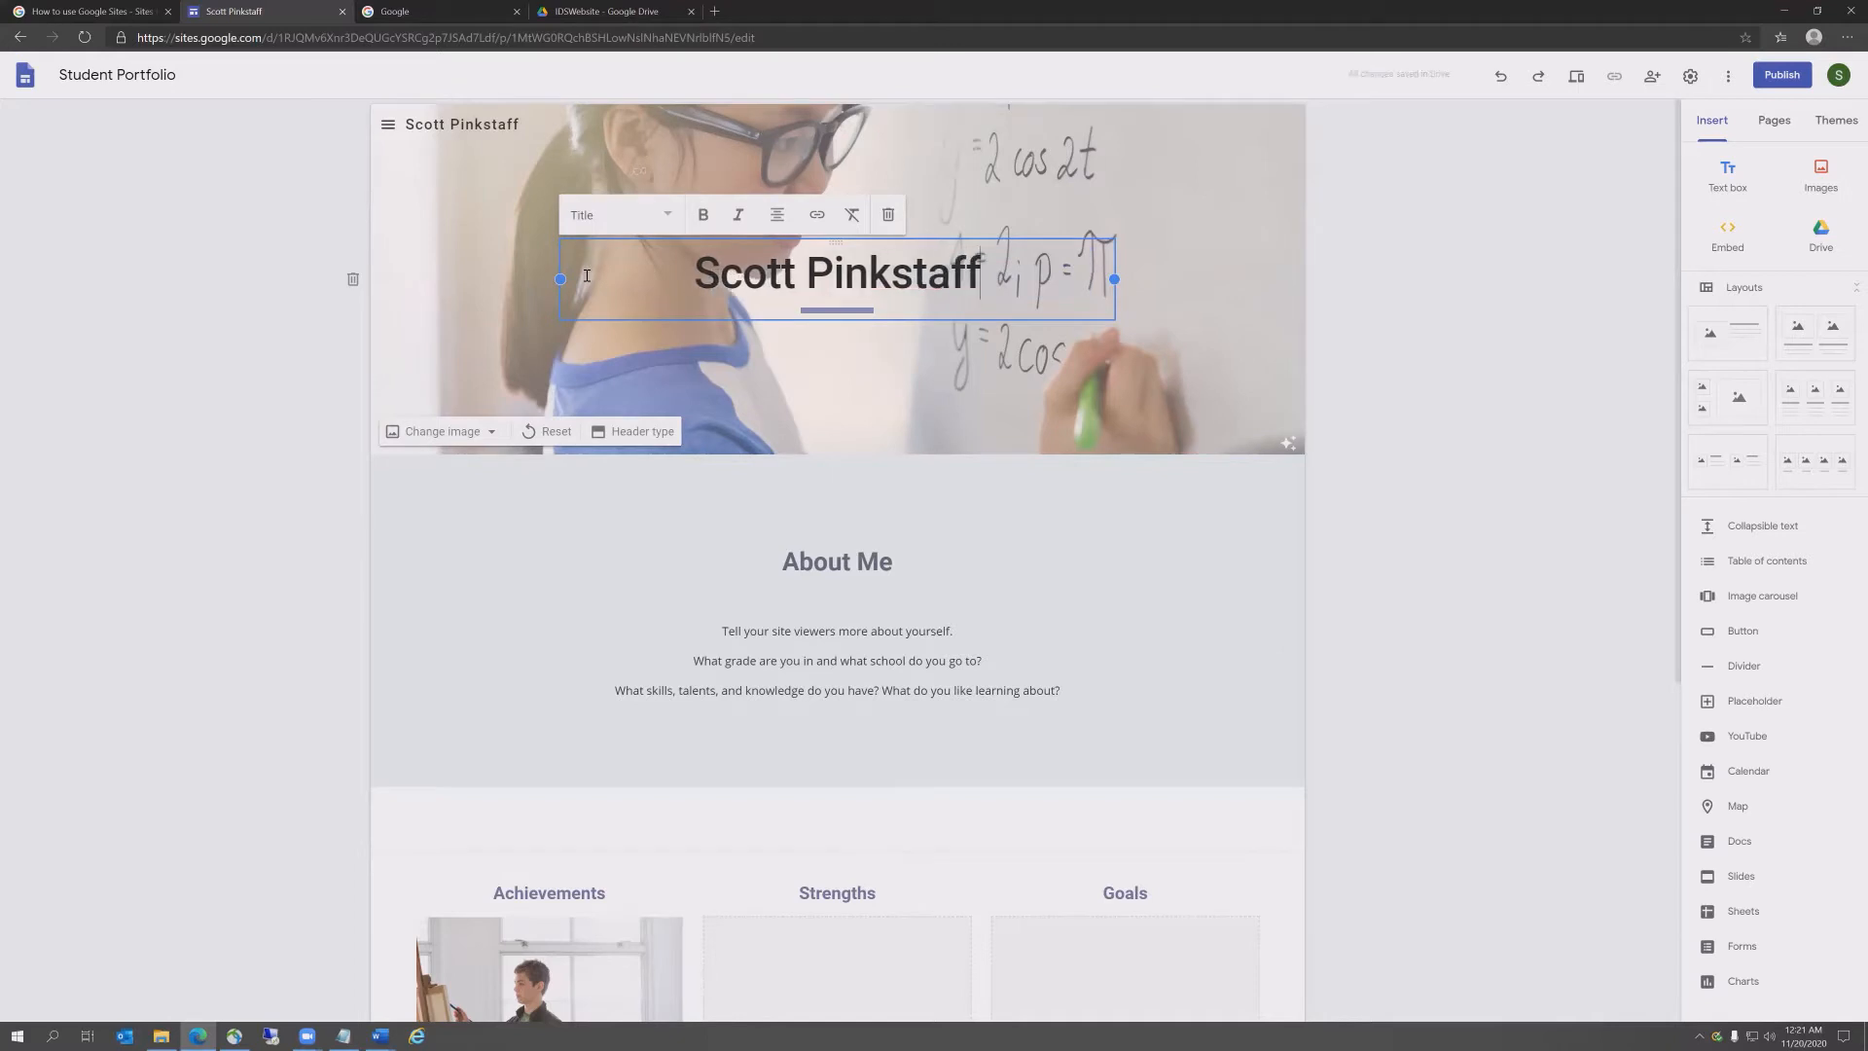
Step: Paste the Interdisciplinary Studies subtitle from Word under the name and center it
key("Return")
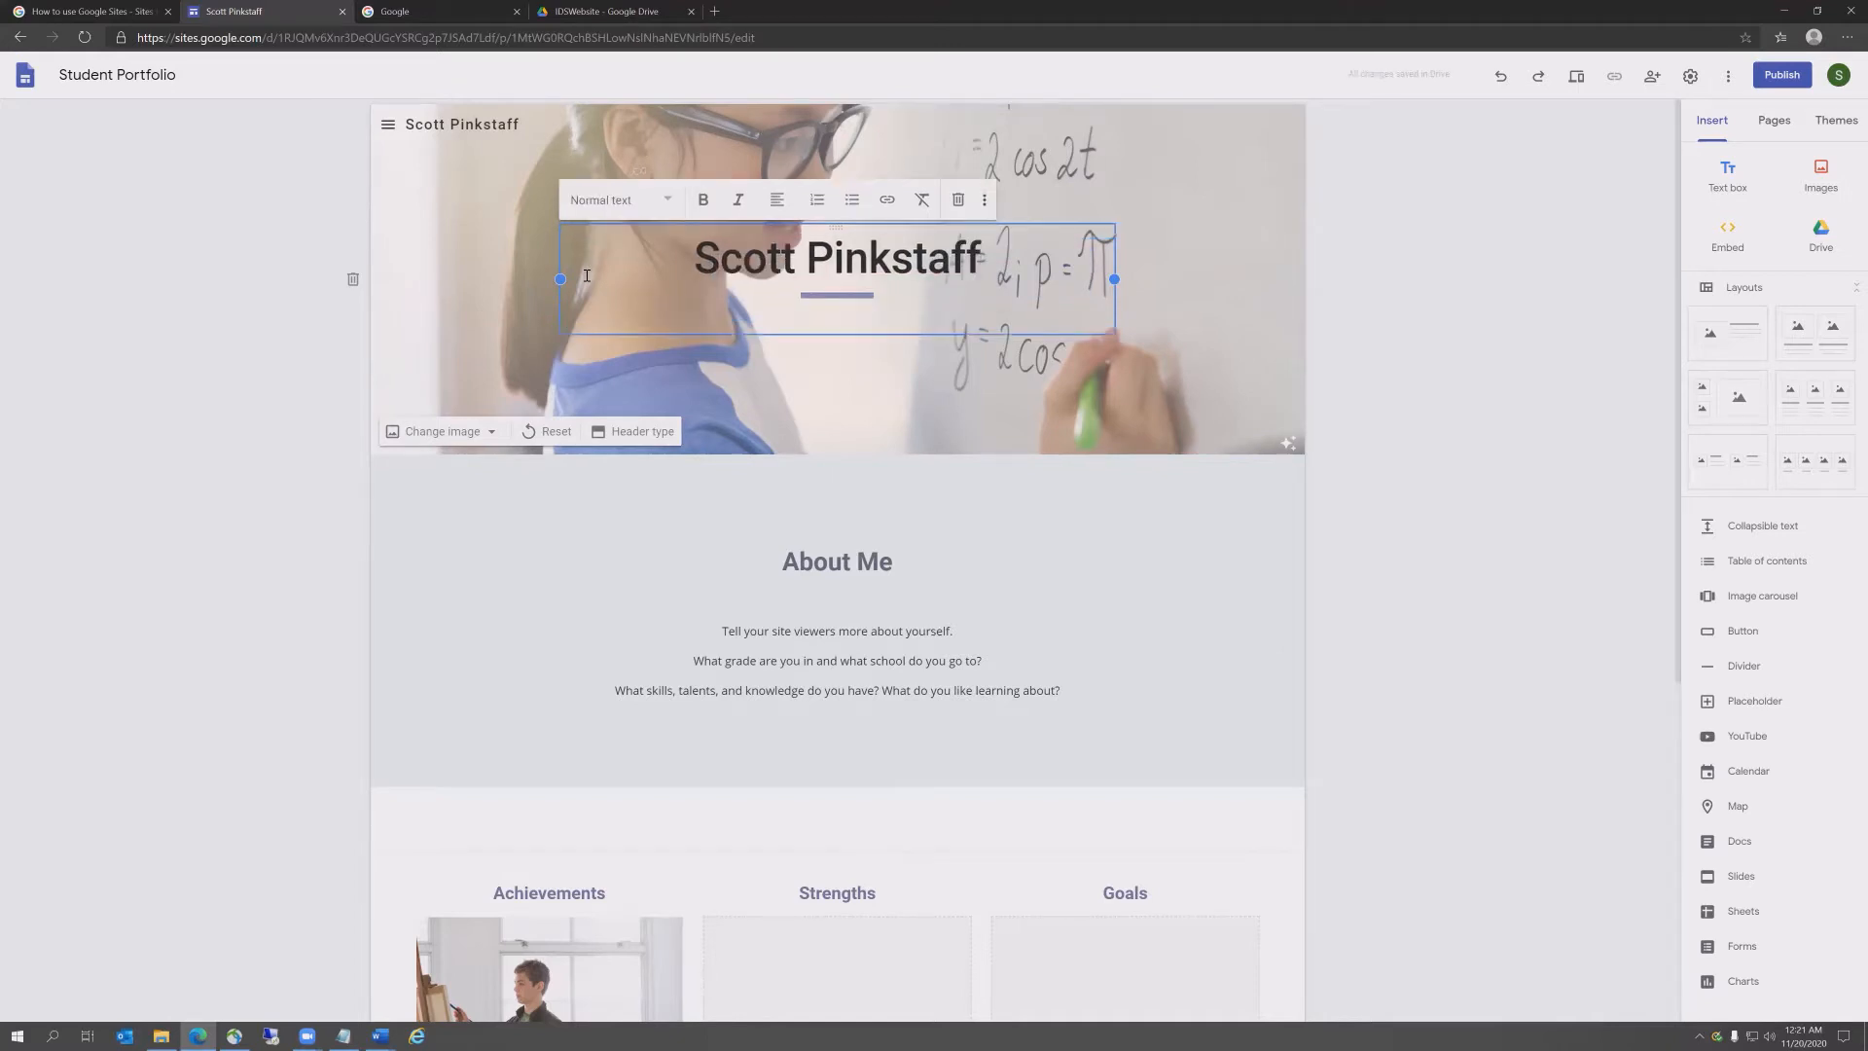
key("alt+Tab")
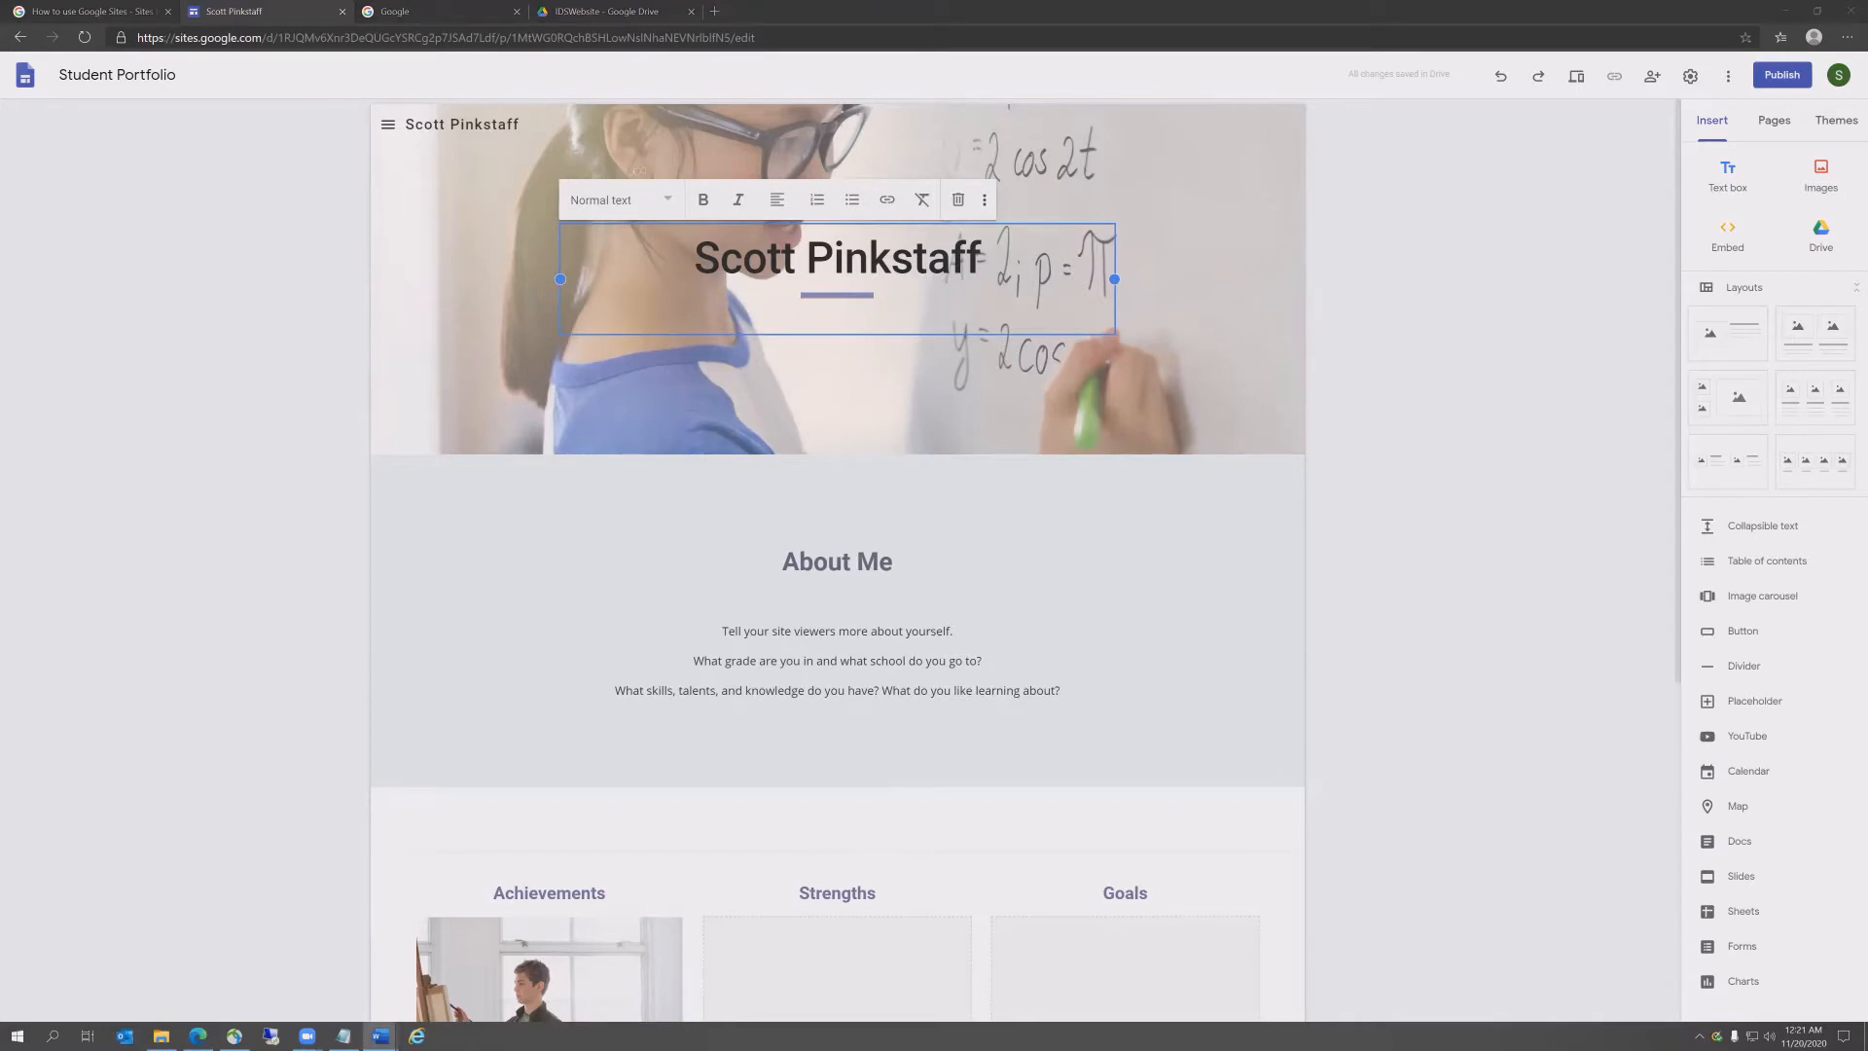
left_click(655, 317)
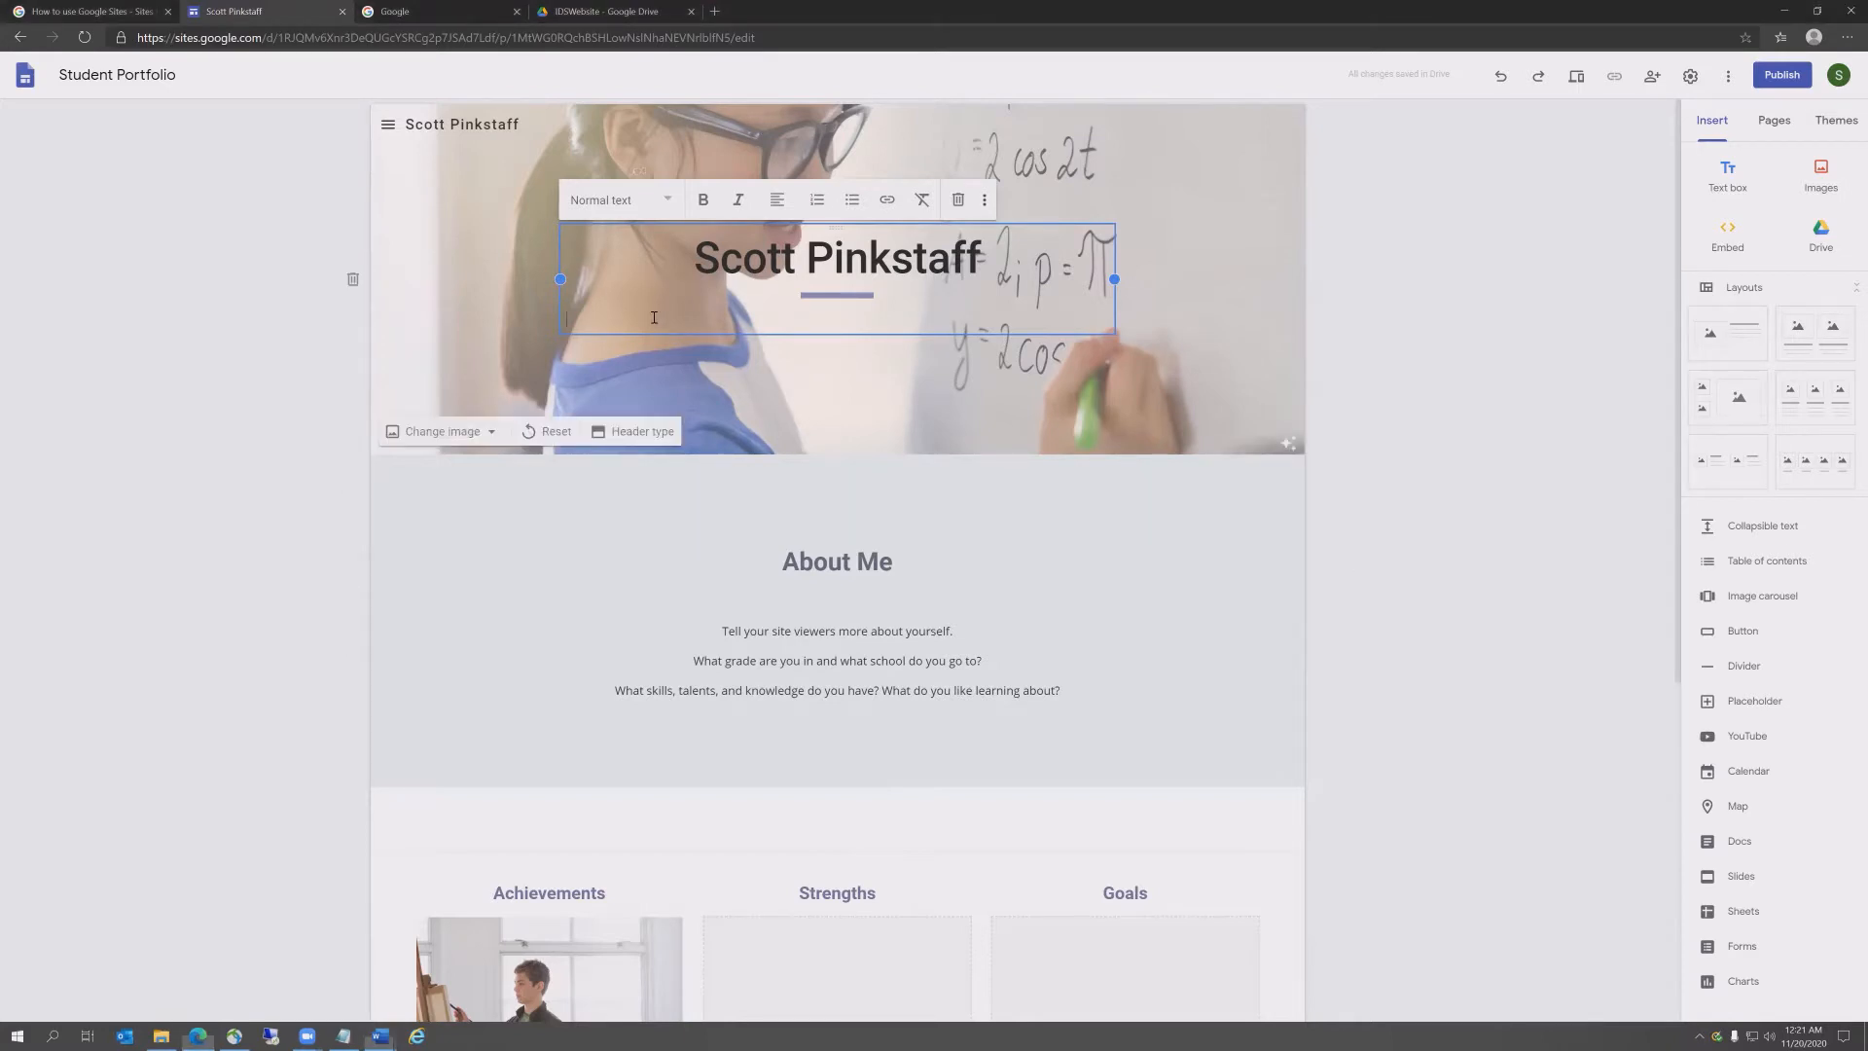
type("Student of Interdisciplinary Studies at Virginia Commonwealth University focusing on Computer and Political Science")
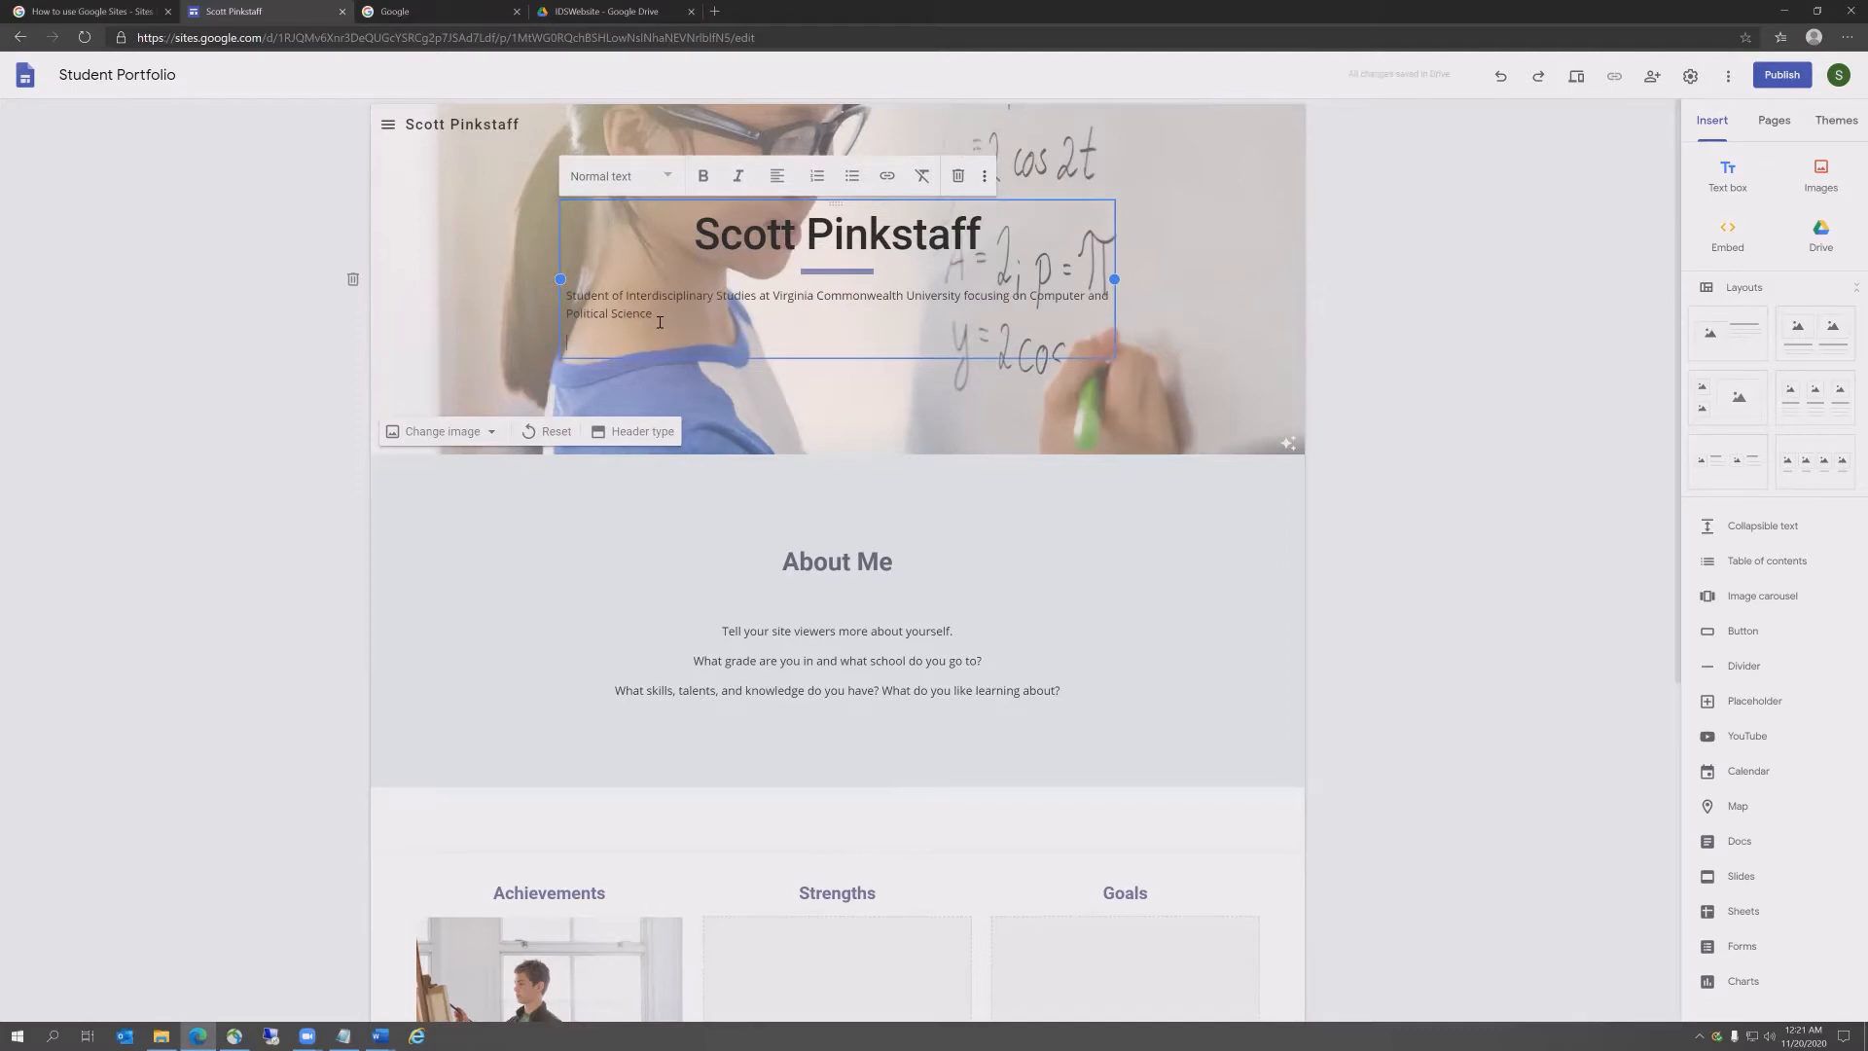
key("BackSpace")
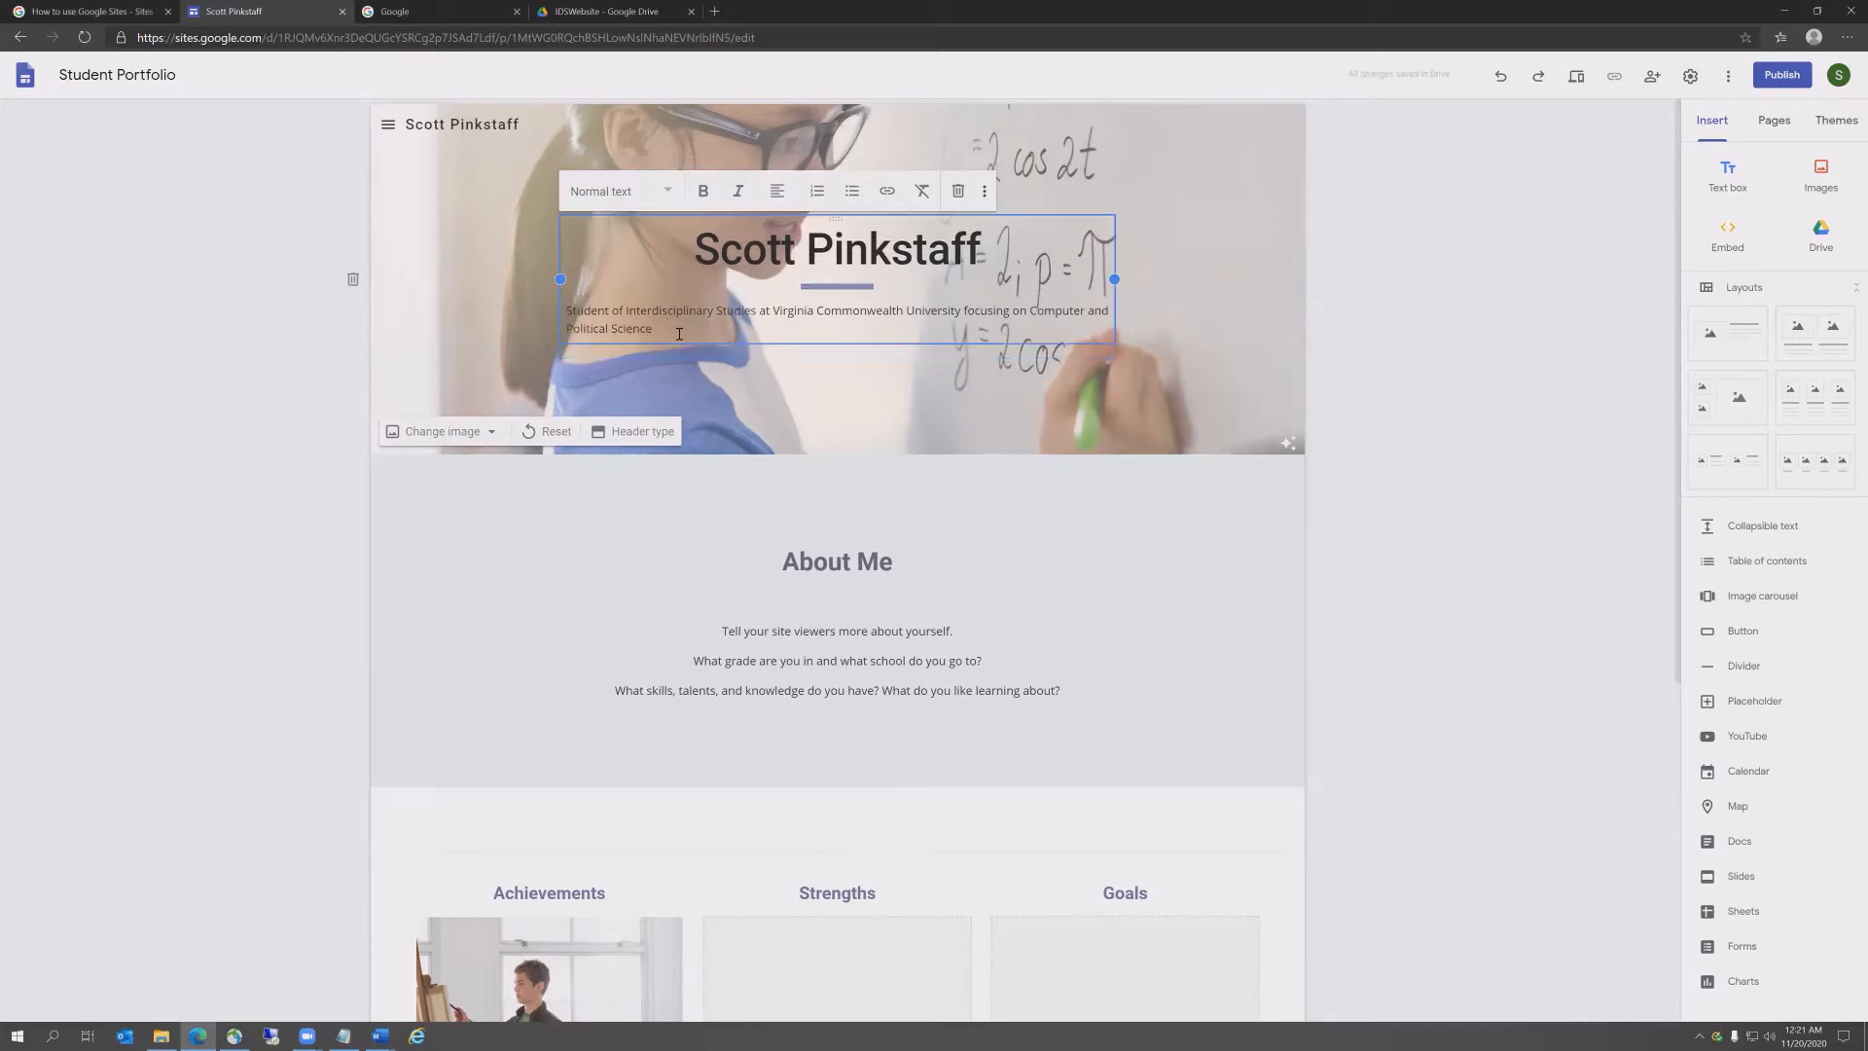
left_click_drag(676, 332, 520, 314)
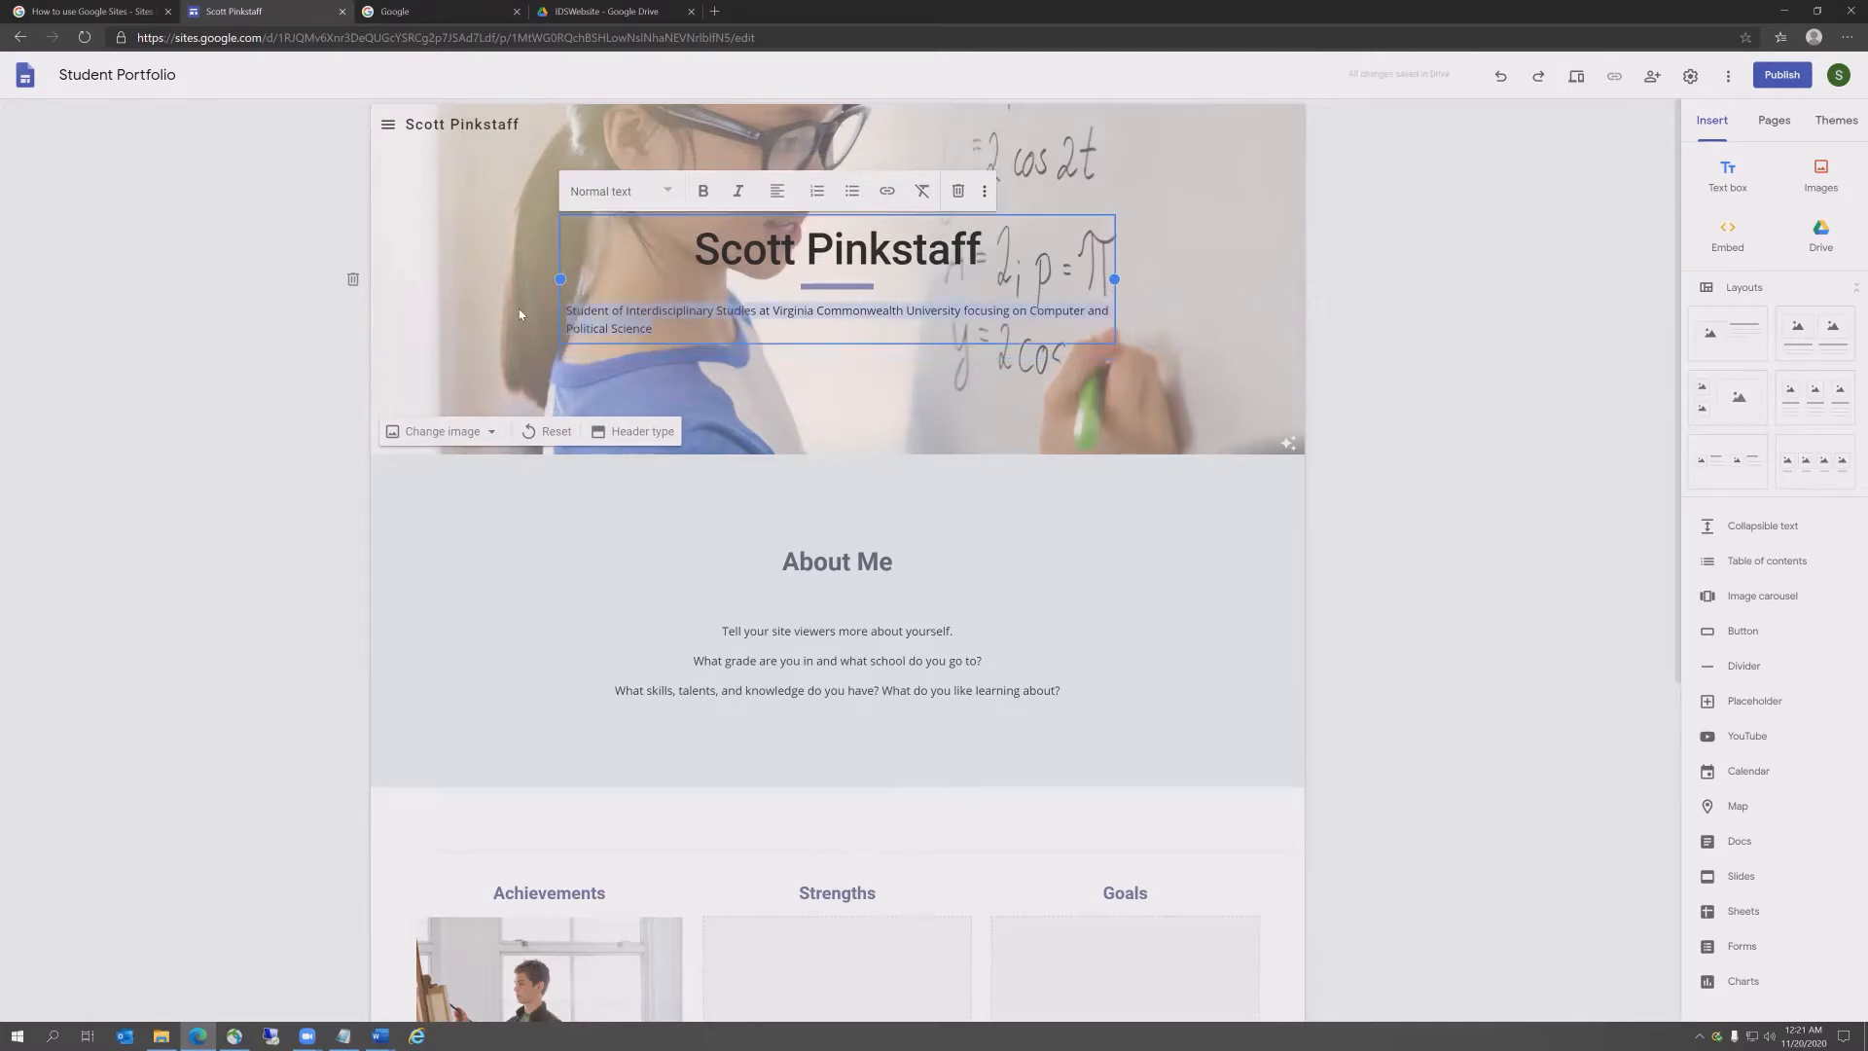
left_click(778, 190)
left_click(777, 239)
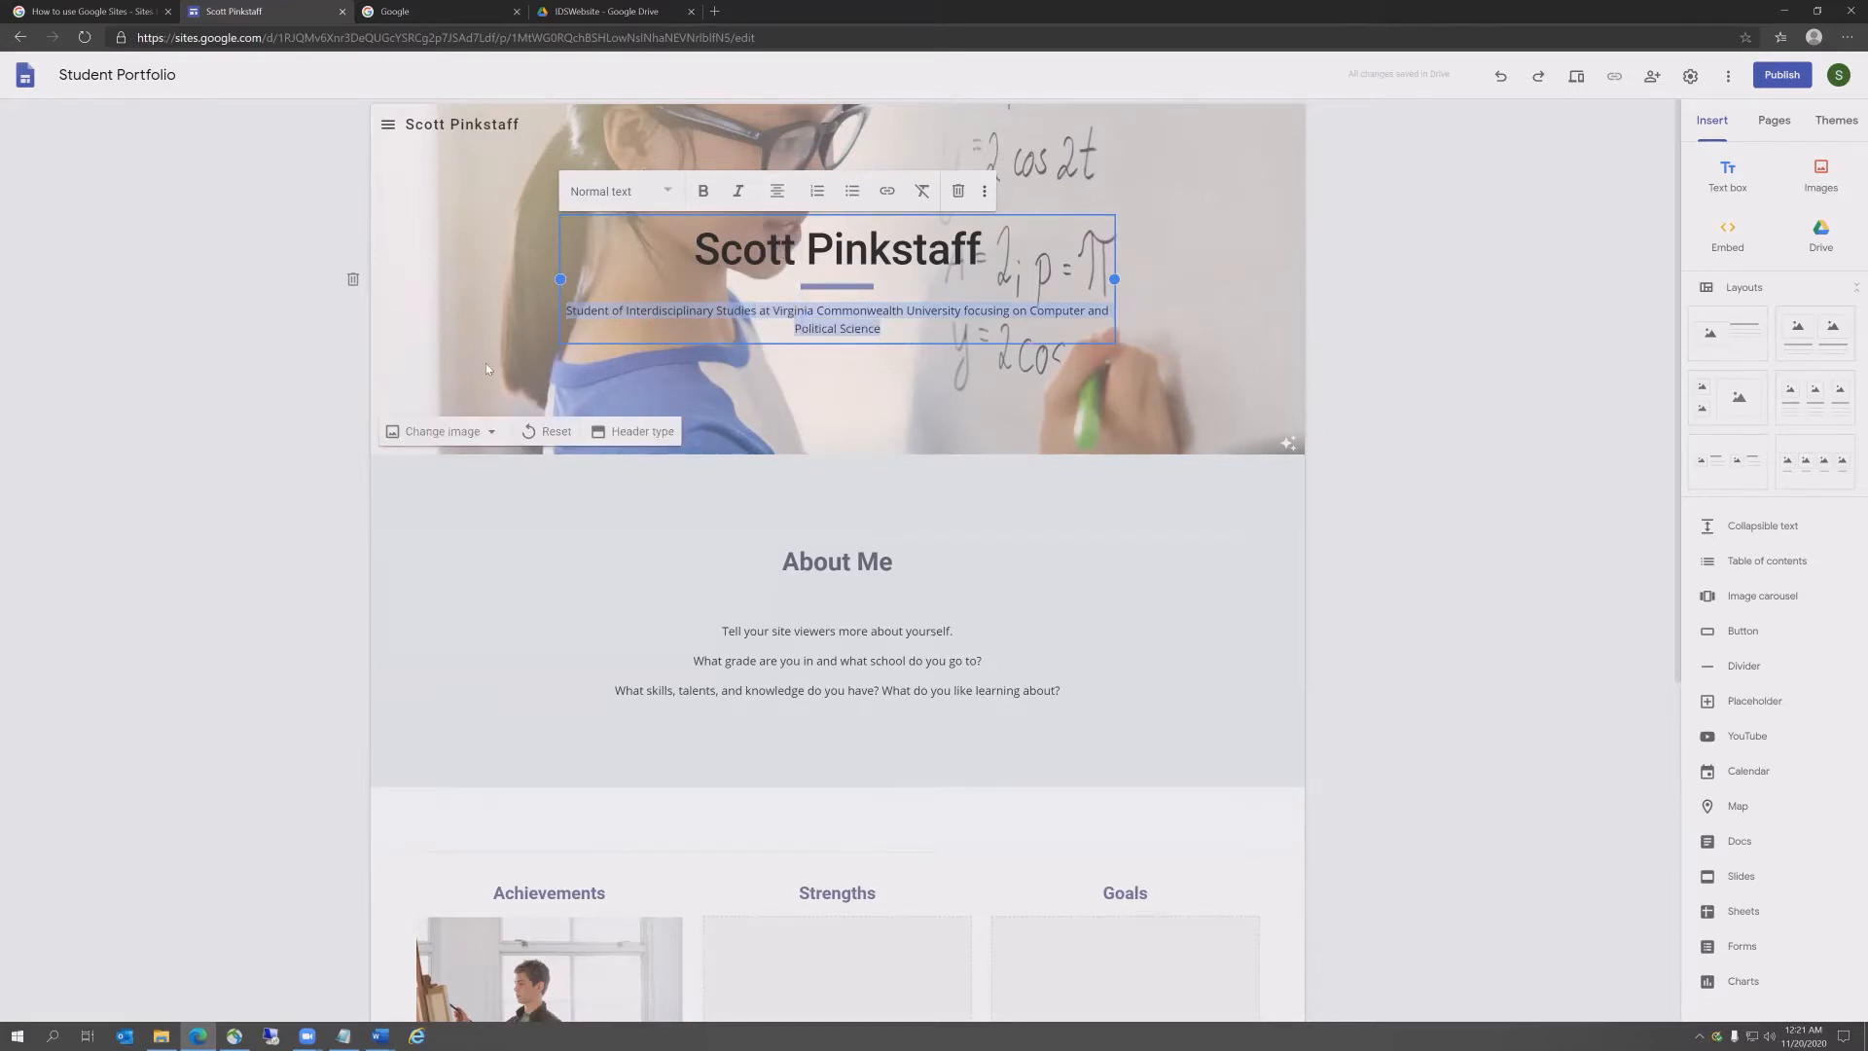
left_click(440, 433)
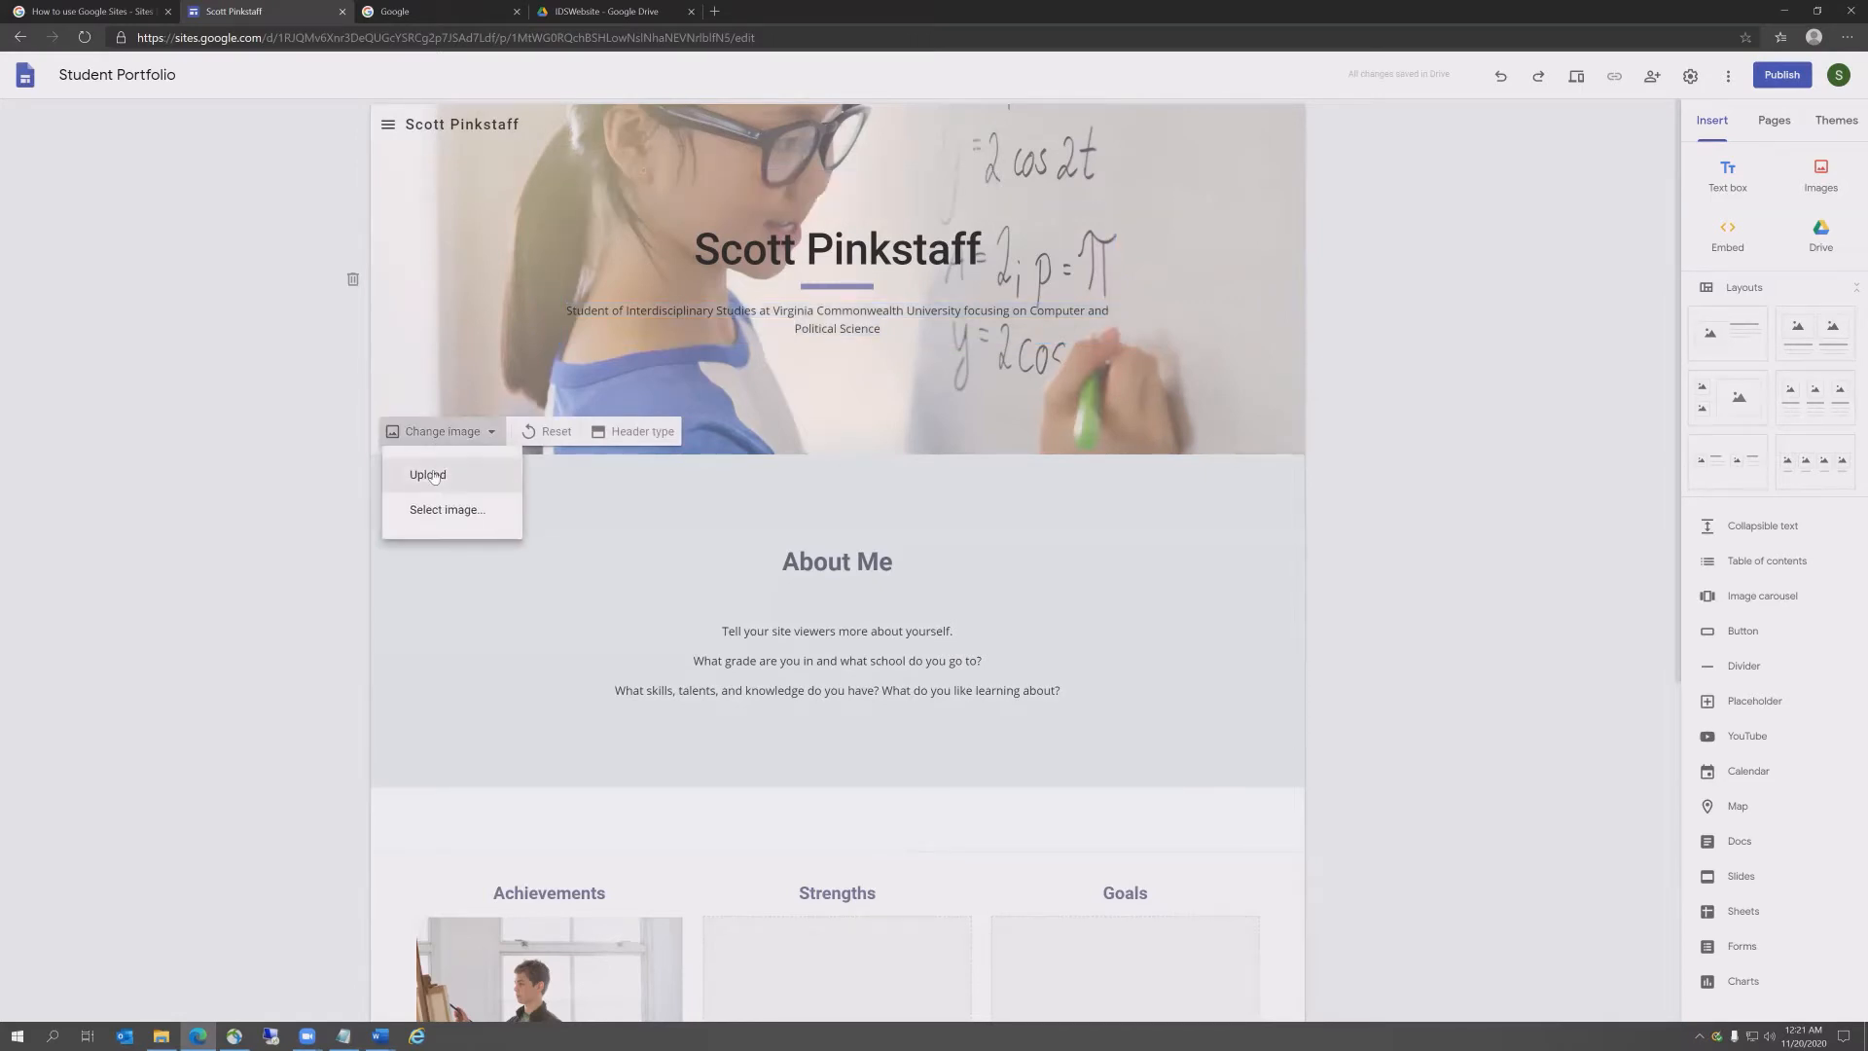
Step: Upload the Me-A10 trombone photo as the header background image
left_click(434, 472)
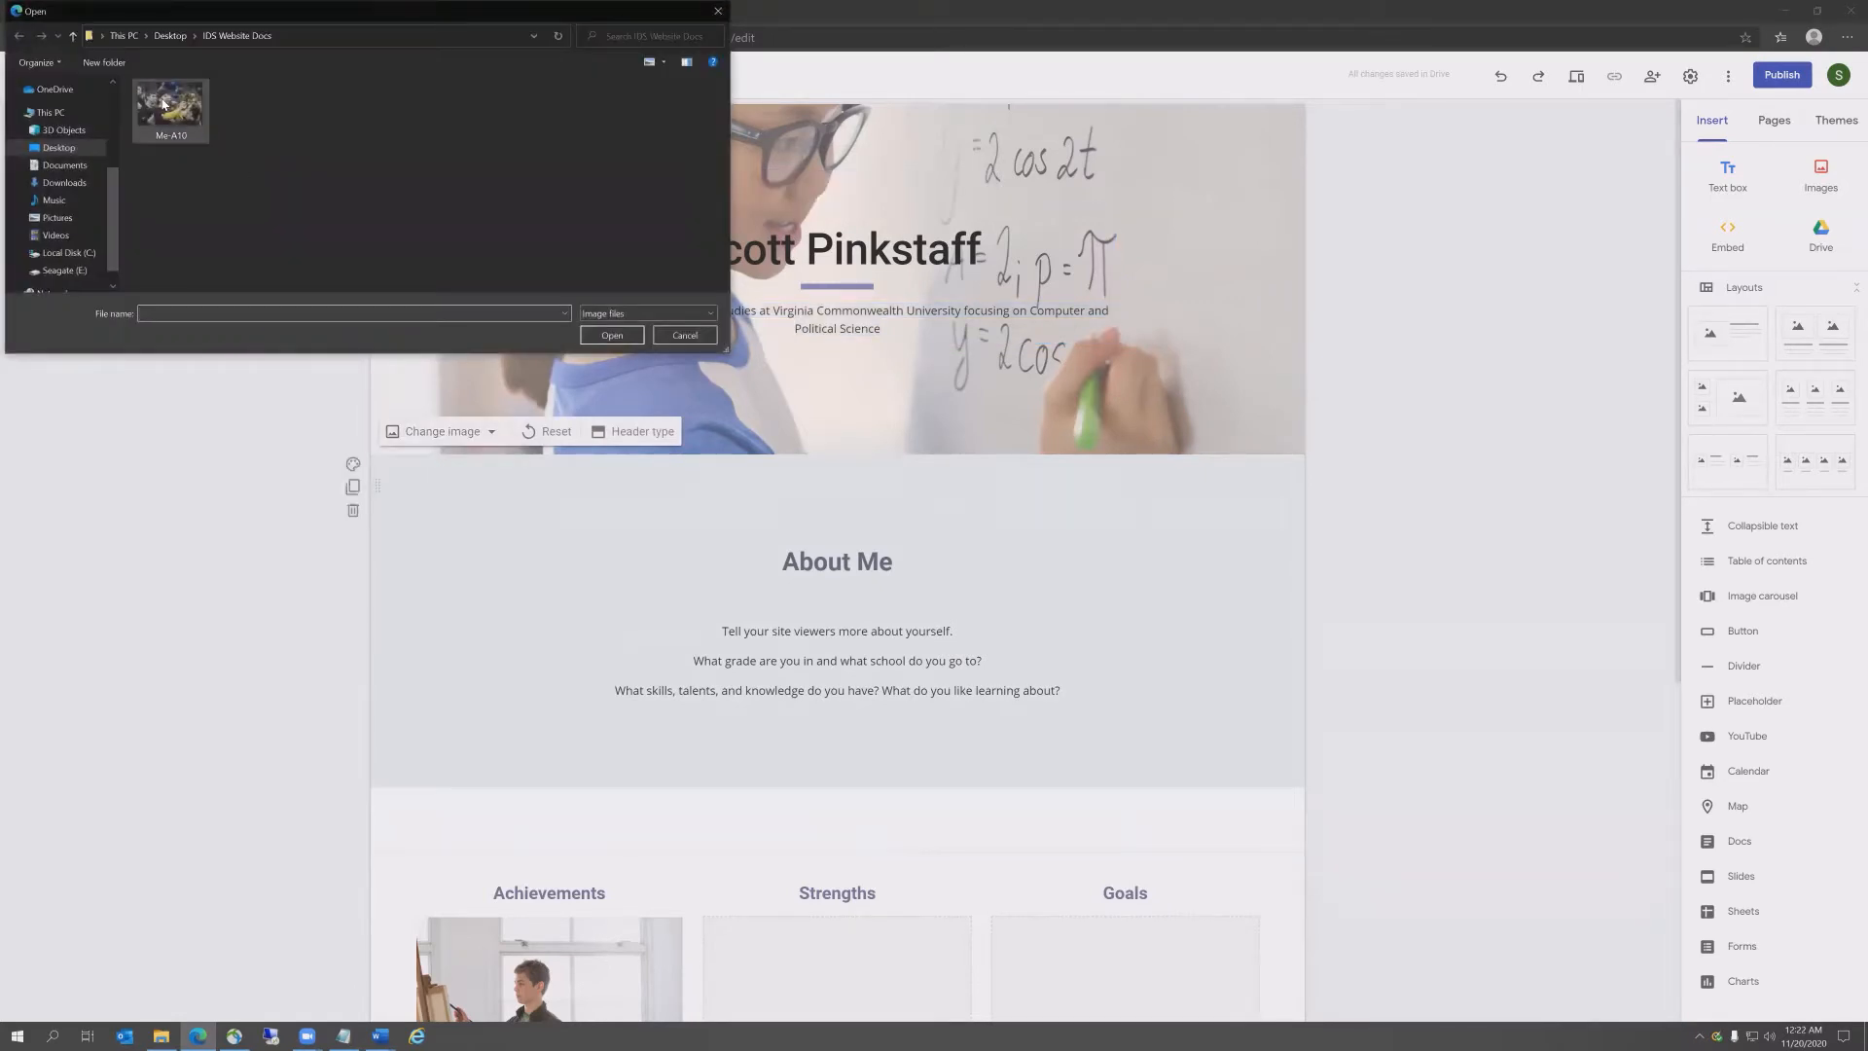
left_click(163, 104)
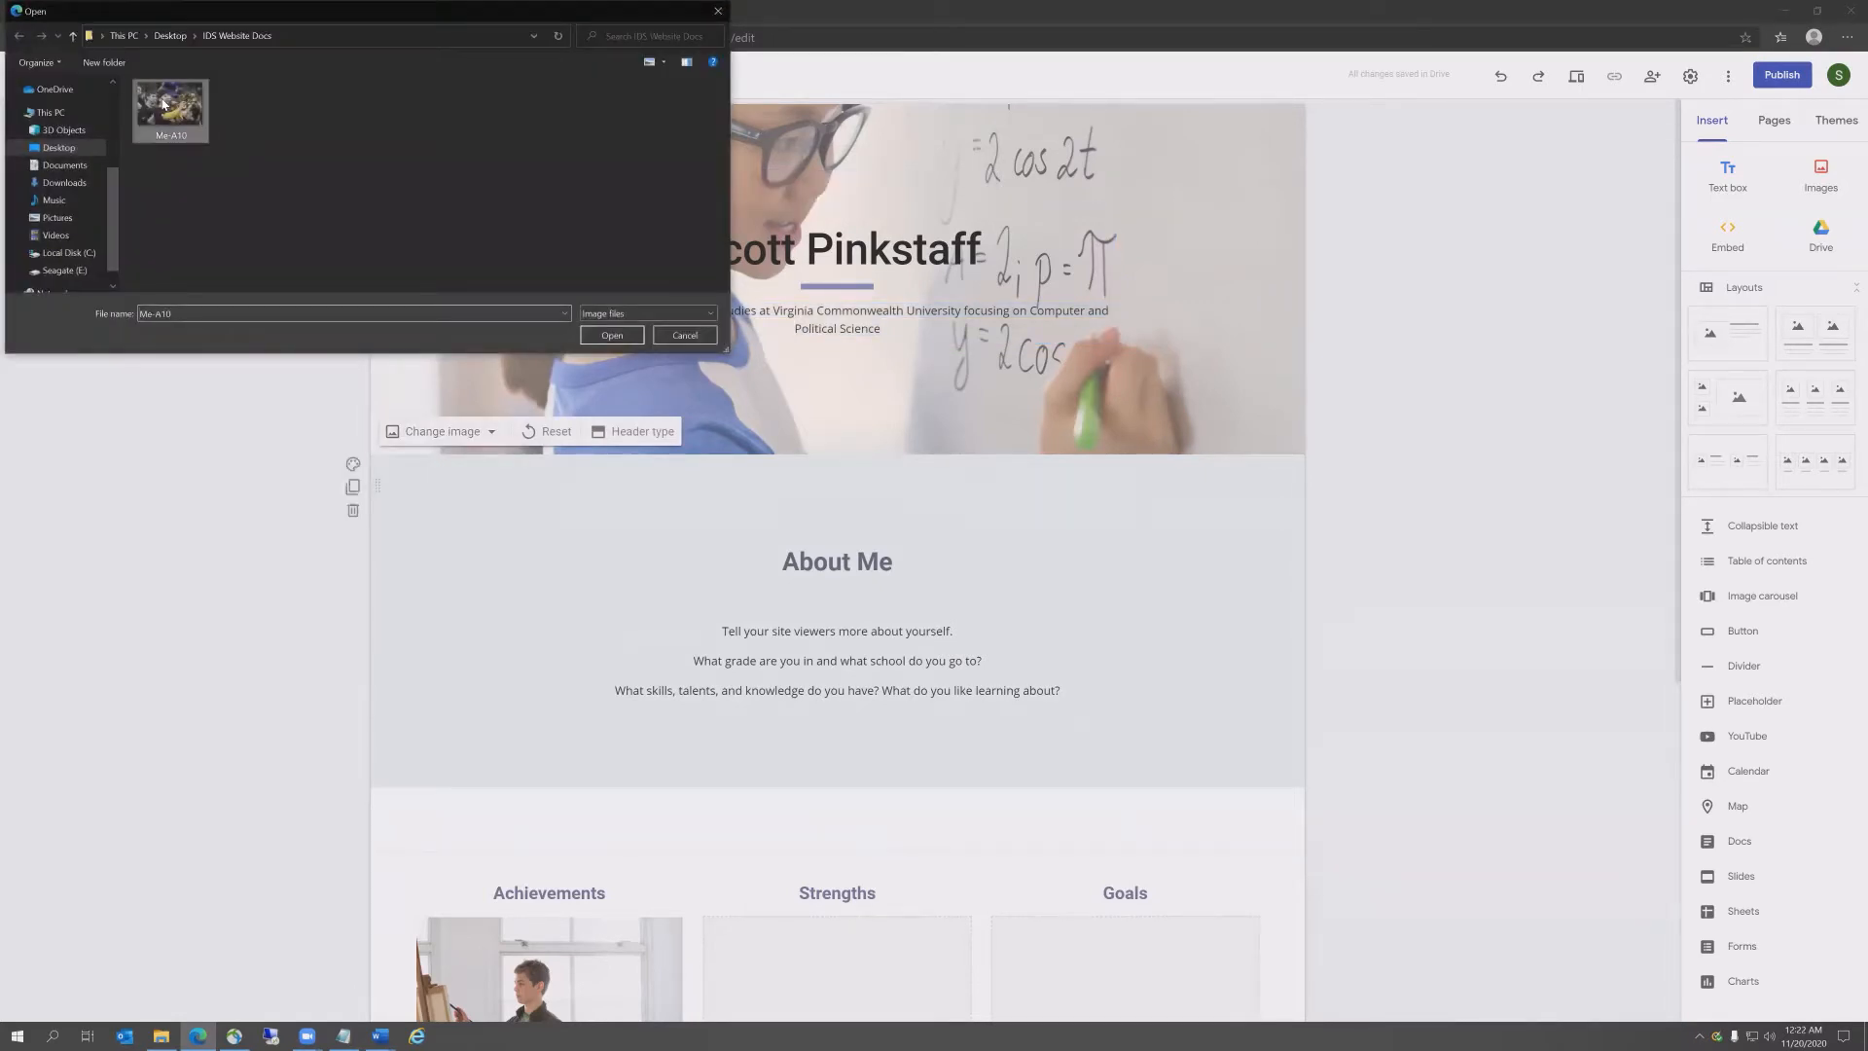
left_click(613, 339)
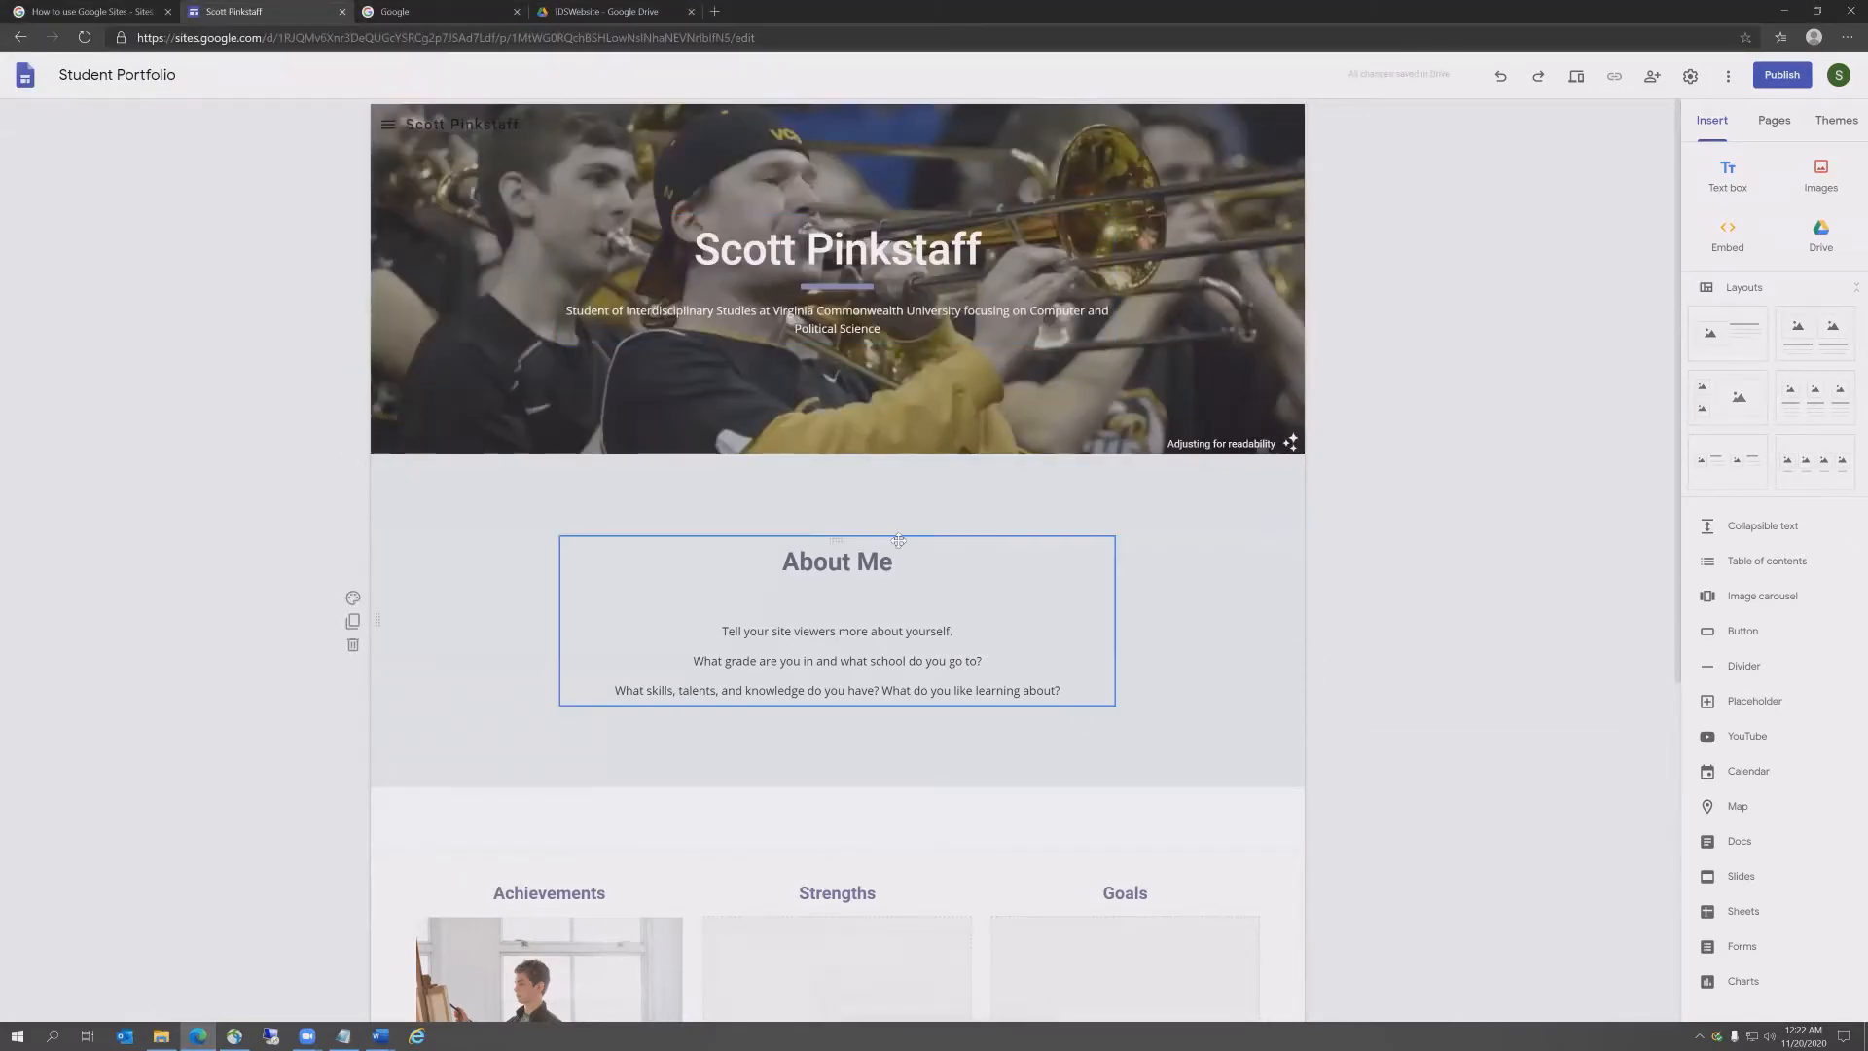
left_click_drag(896, 562, 793, 561)
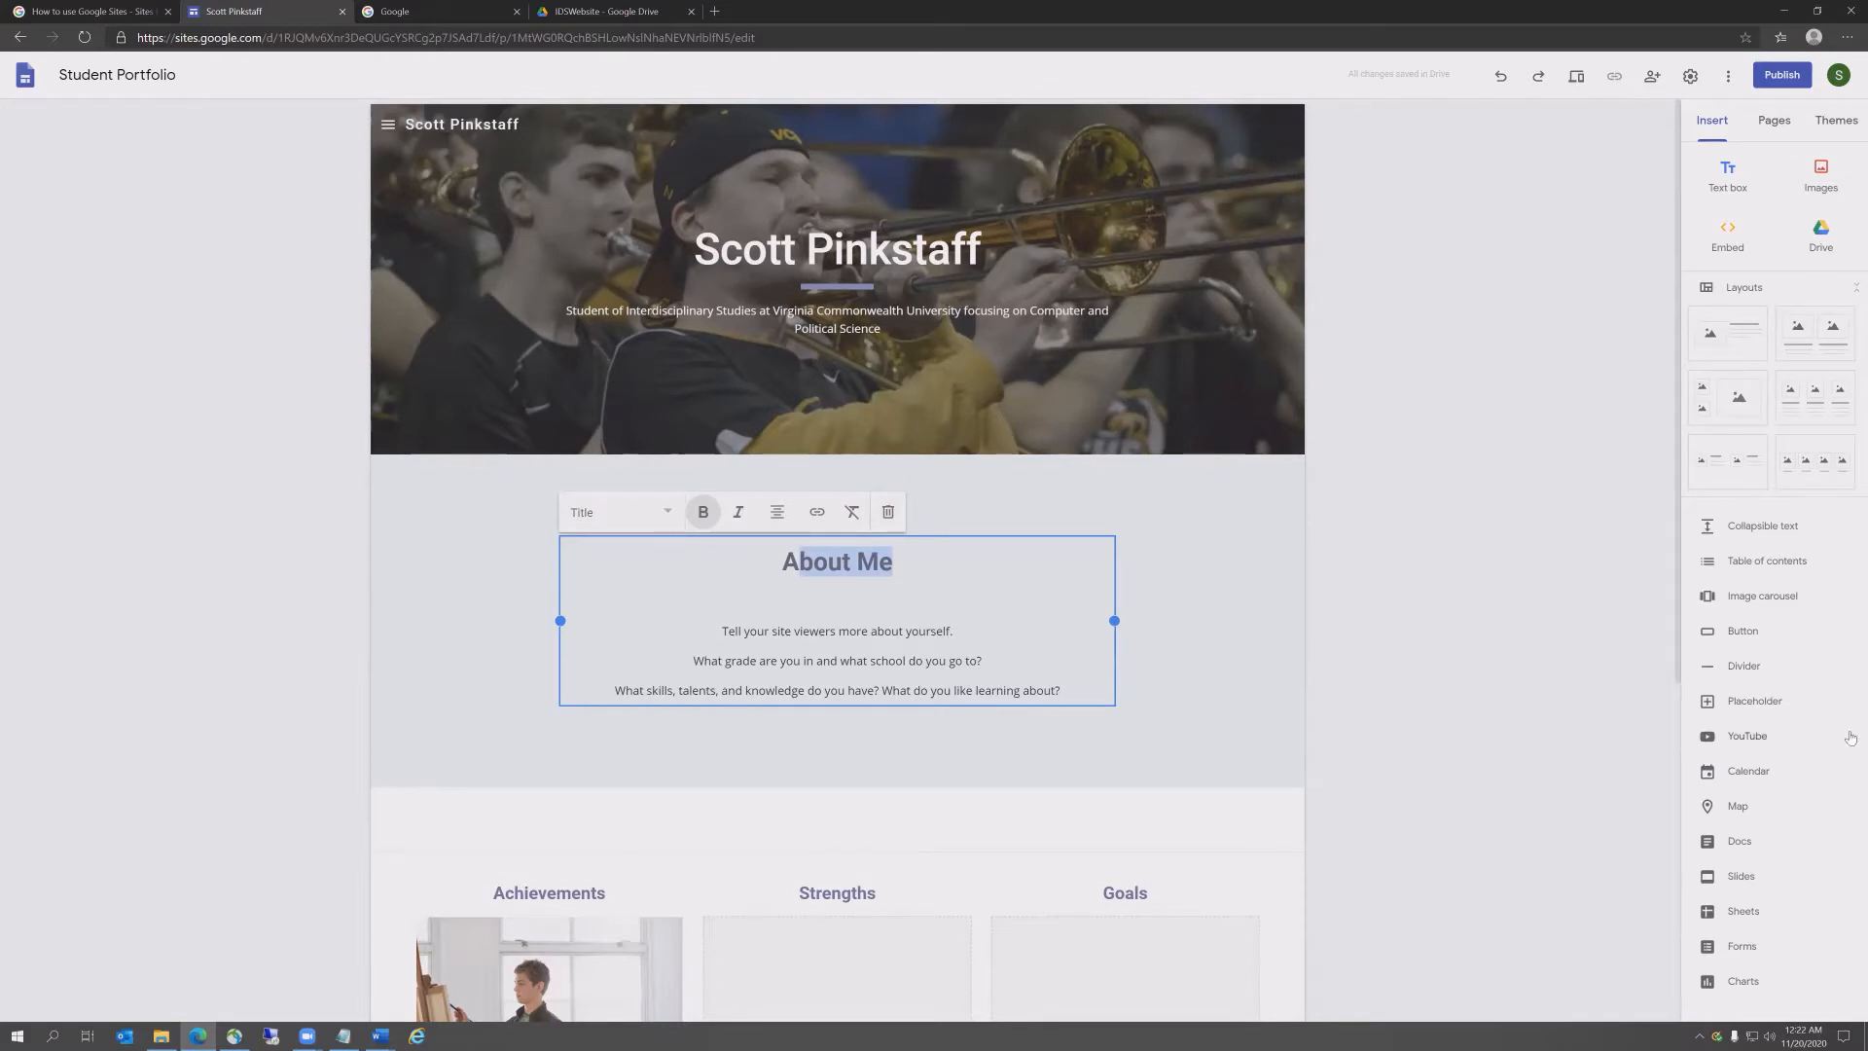
Step: Replace the About Me heading with 'Portfolio of Interdisciplinary Studies' and delete the stray letter and blank line
key("alt+Tab")
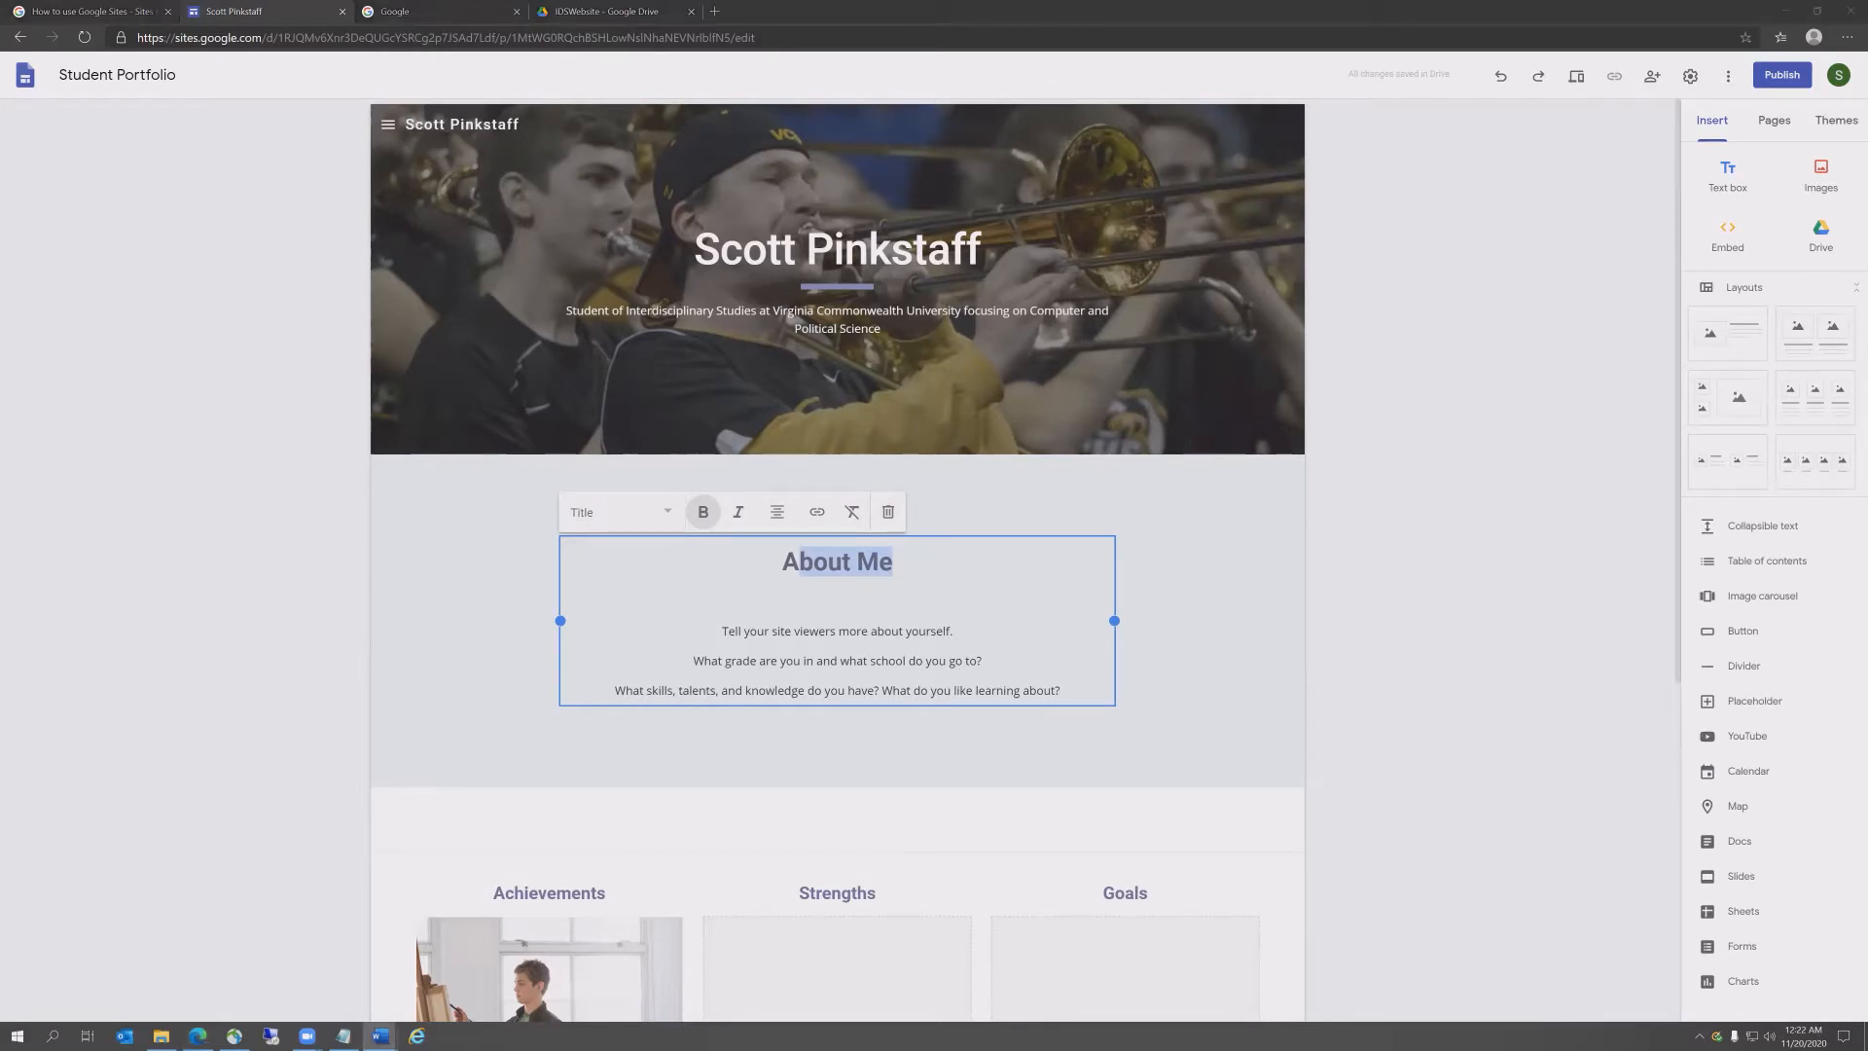
left_click(905, 564)
left_click(905, 565)
left_click_drag(905, 565, 799, 559)
type("Portfolio of Interdisciplinary Studies")
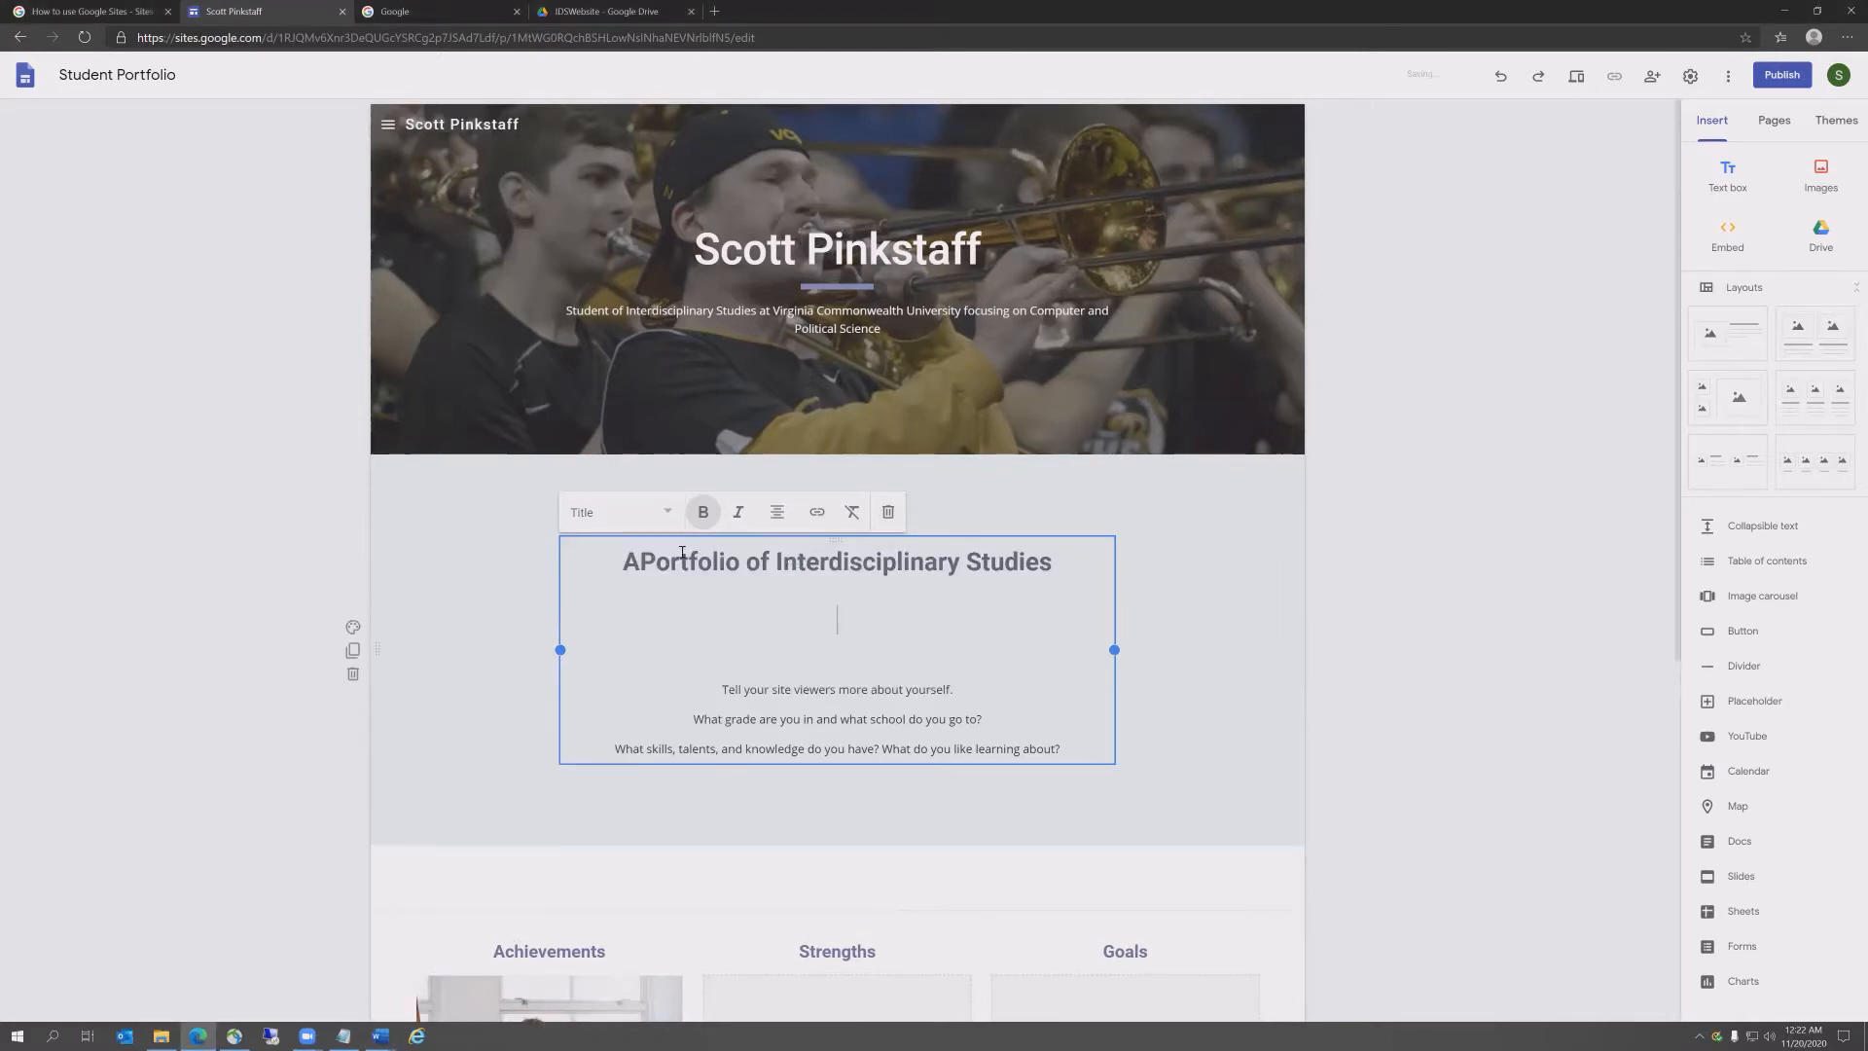
key("BackSpace")
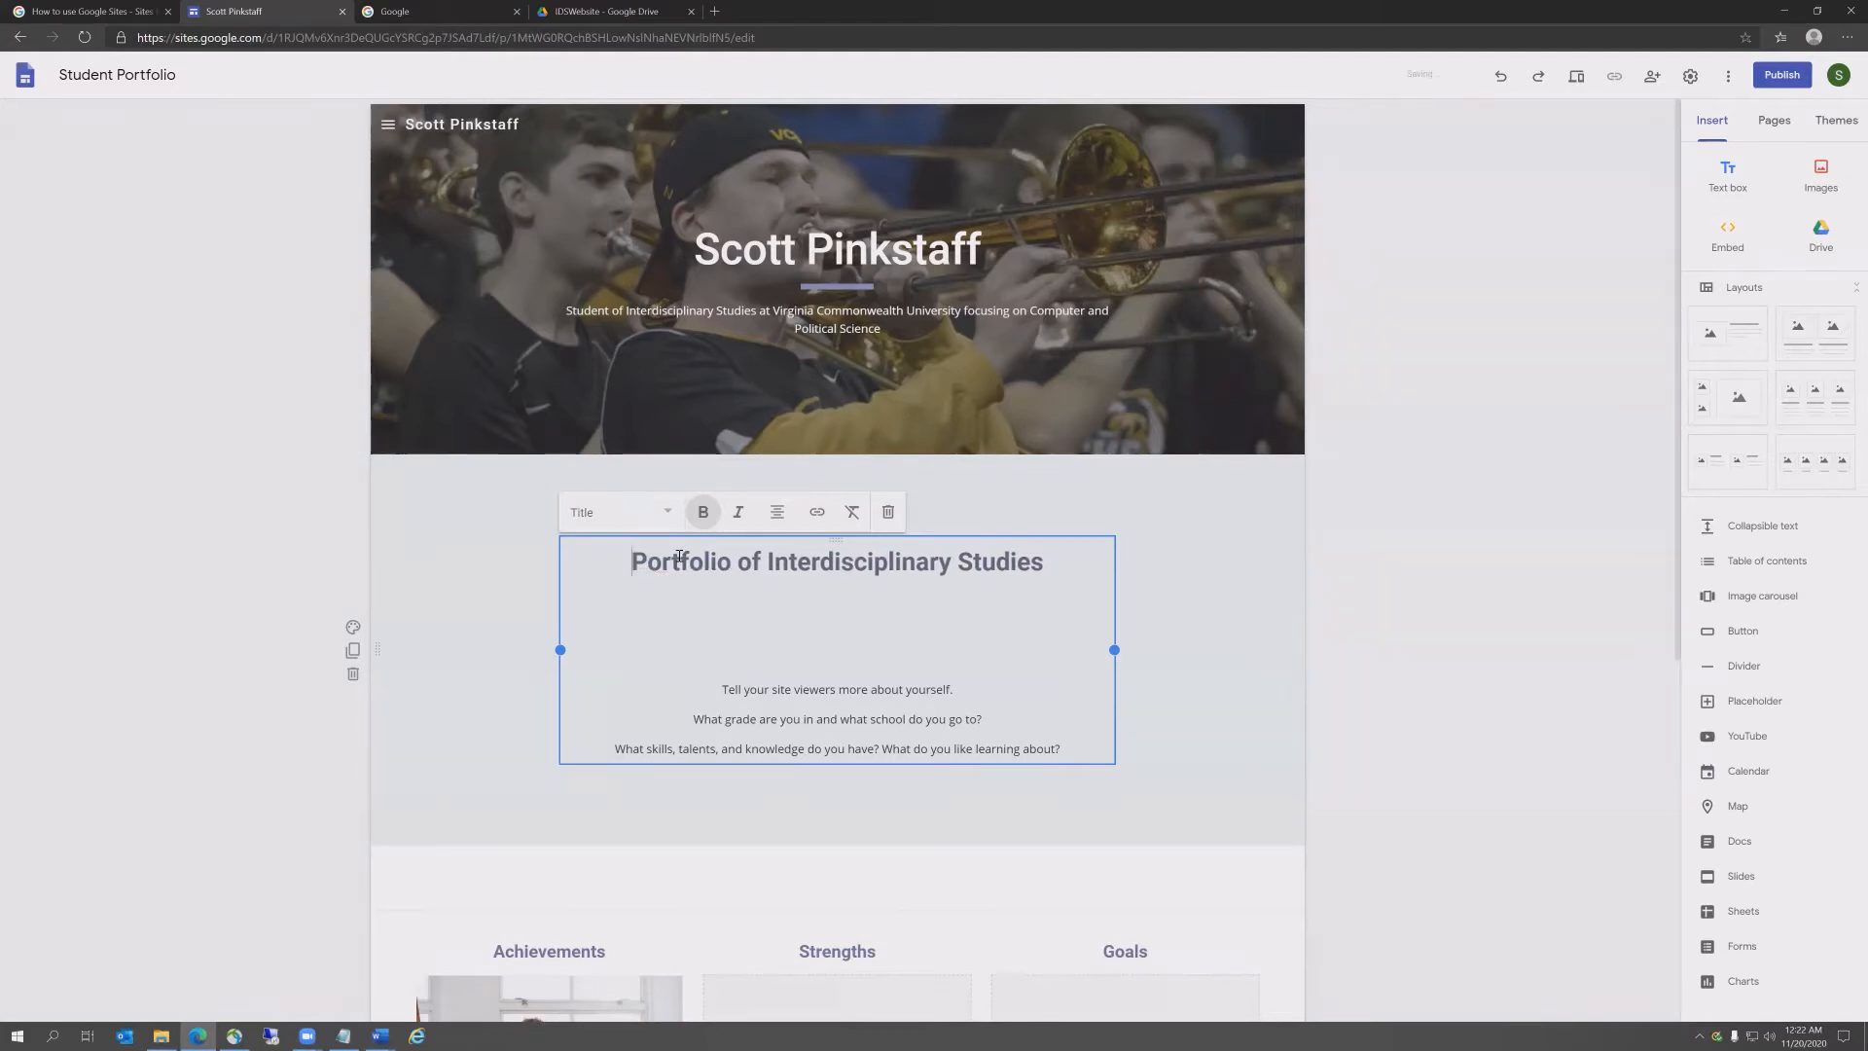
key("Down")
key("BackSpace")
key("Down")
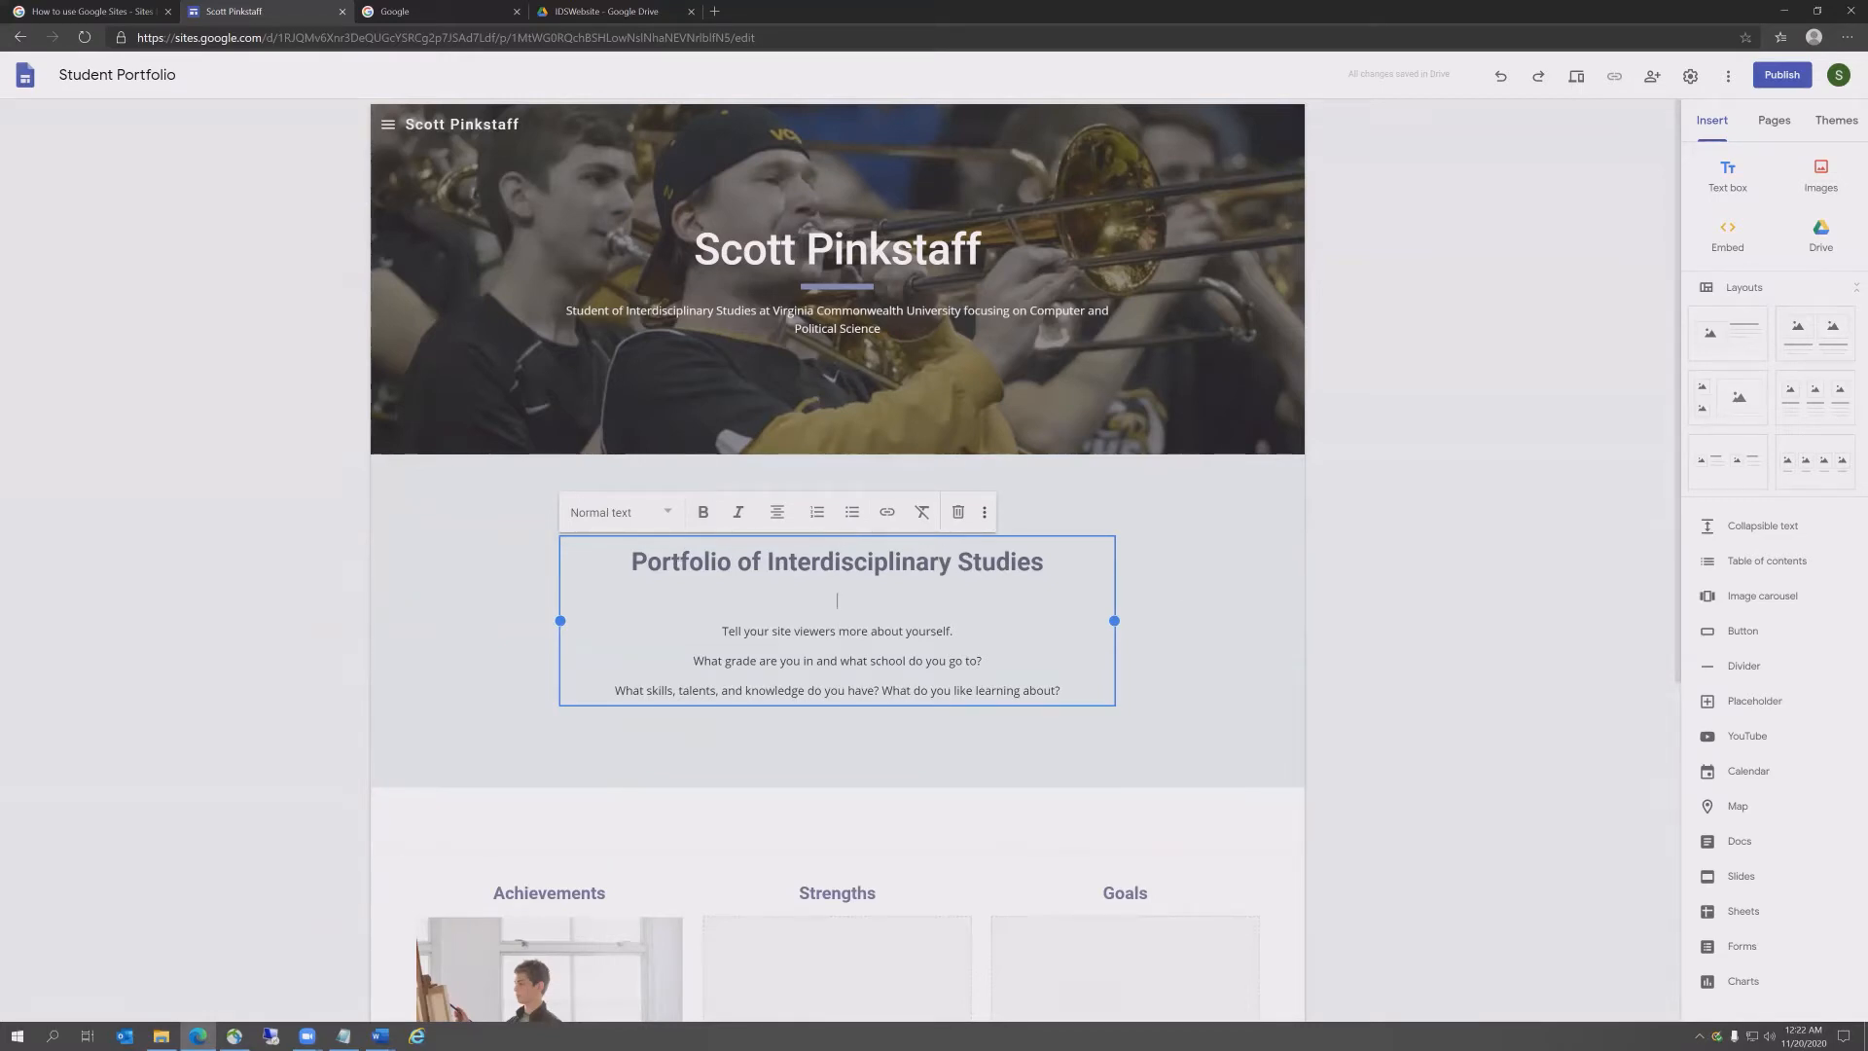
key("alt+Tab")
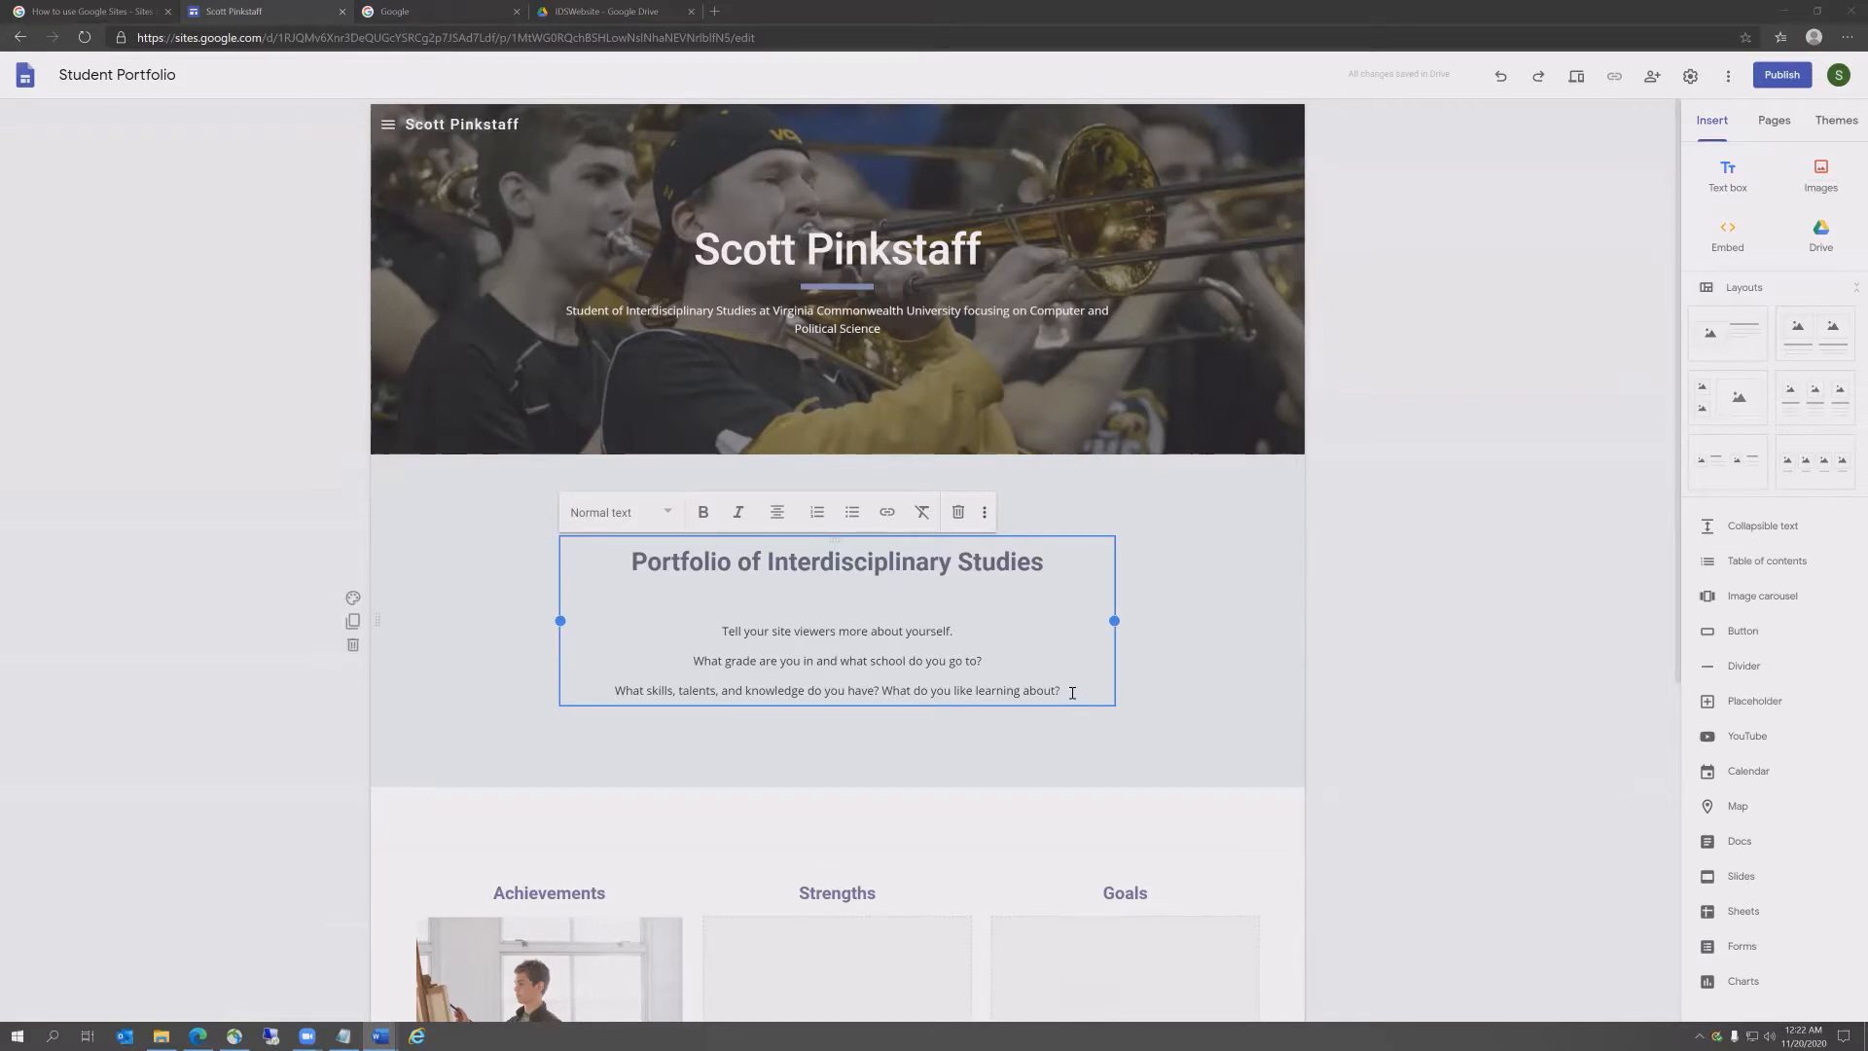
Step: Paste the interdisciplinary studies paragraph over the placeholder prompts, indent it and remove the blank line
left_click_drag(1072, 692, 646, 626)
key("ctrl+v")
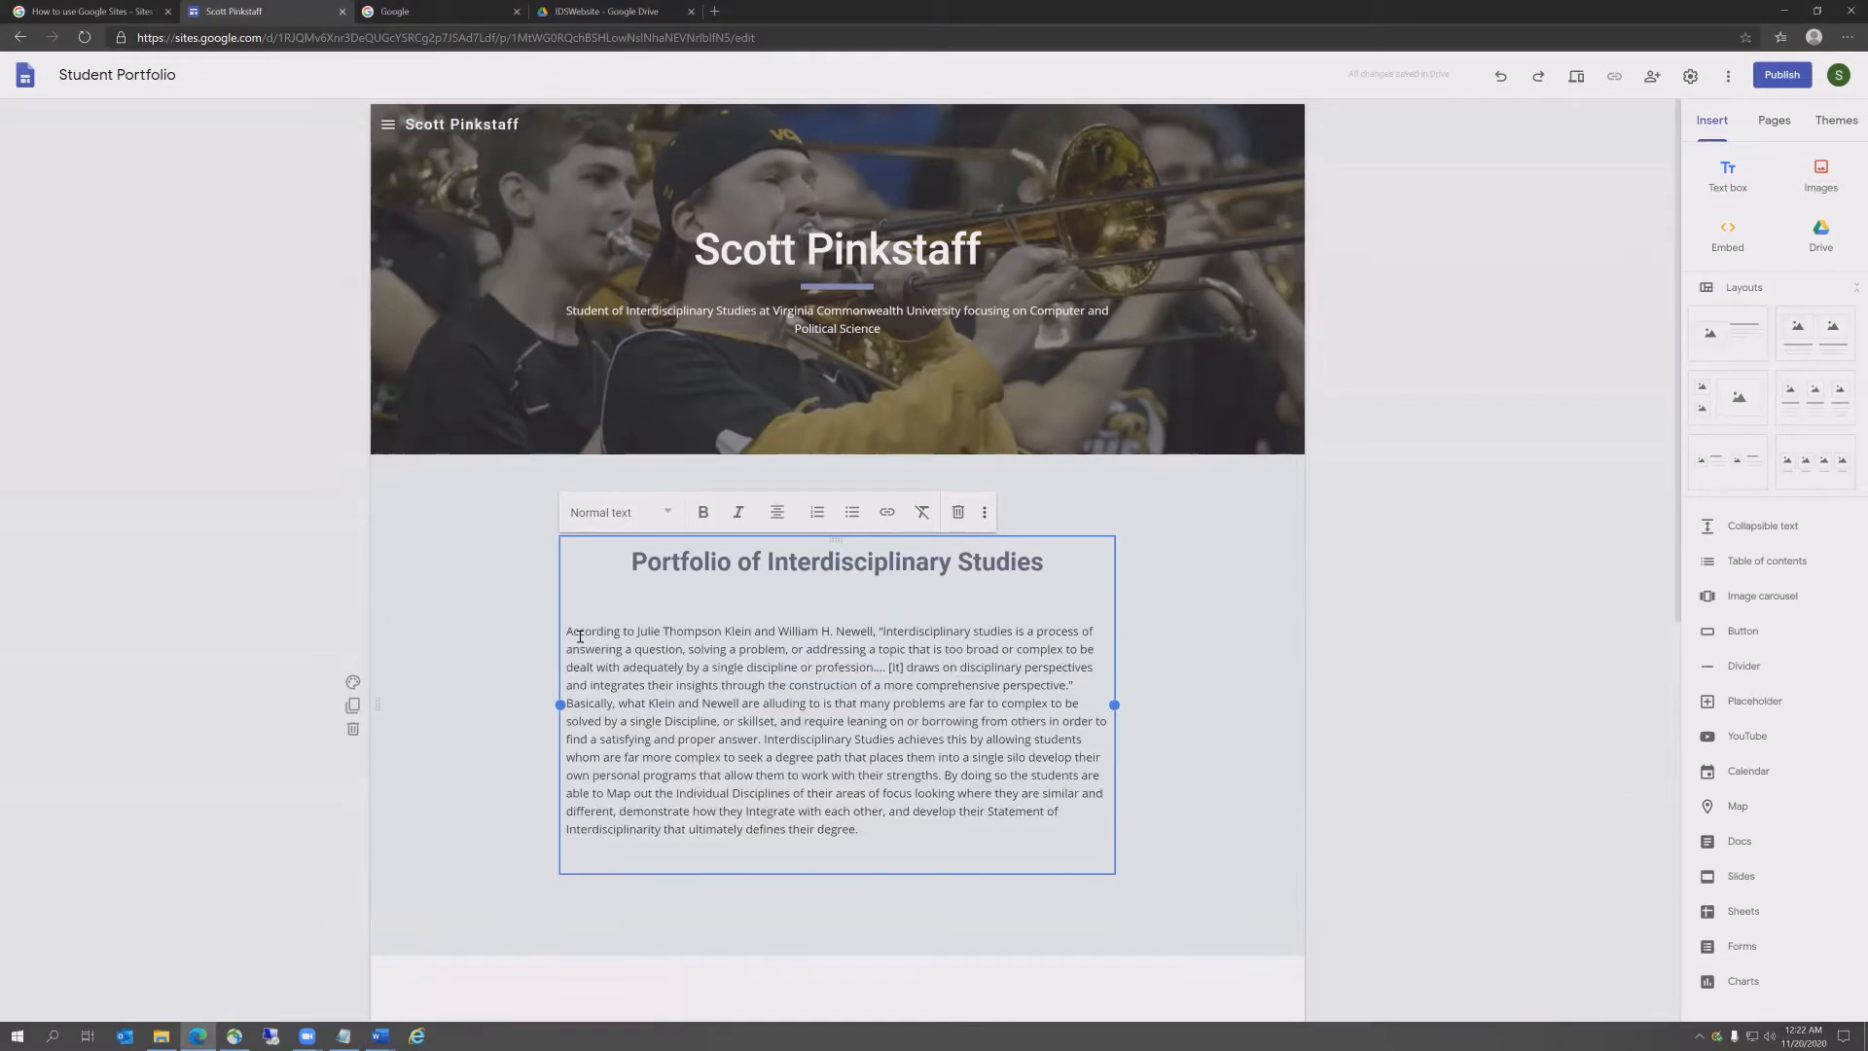
key("alt+Tab")
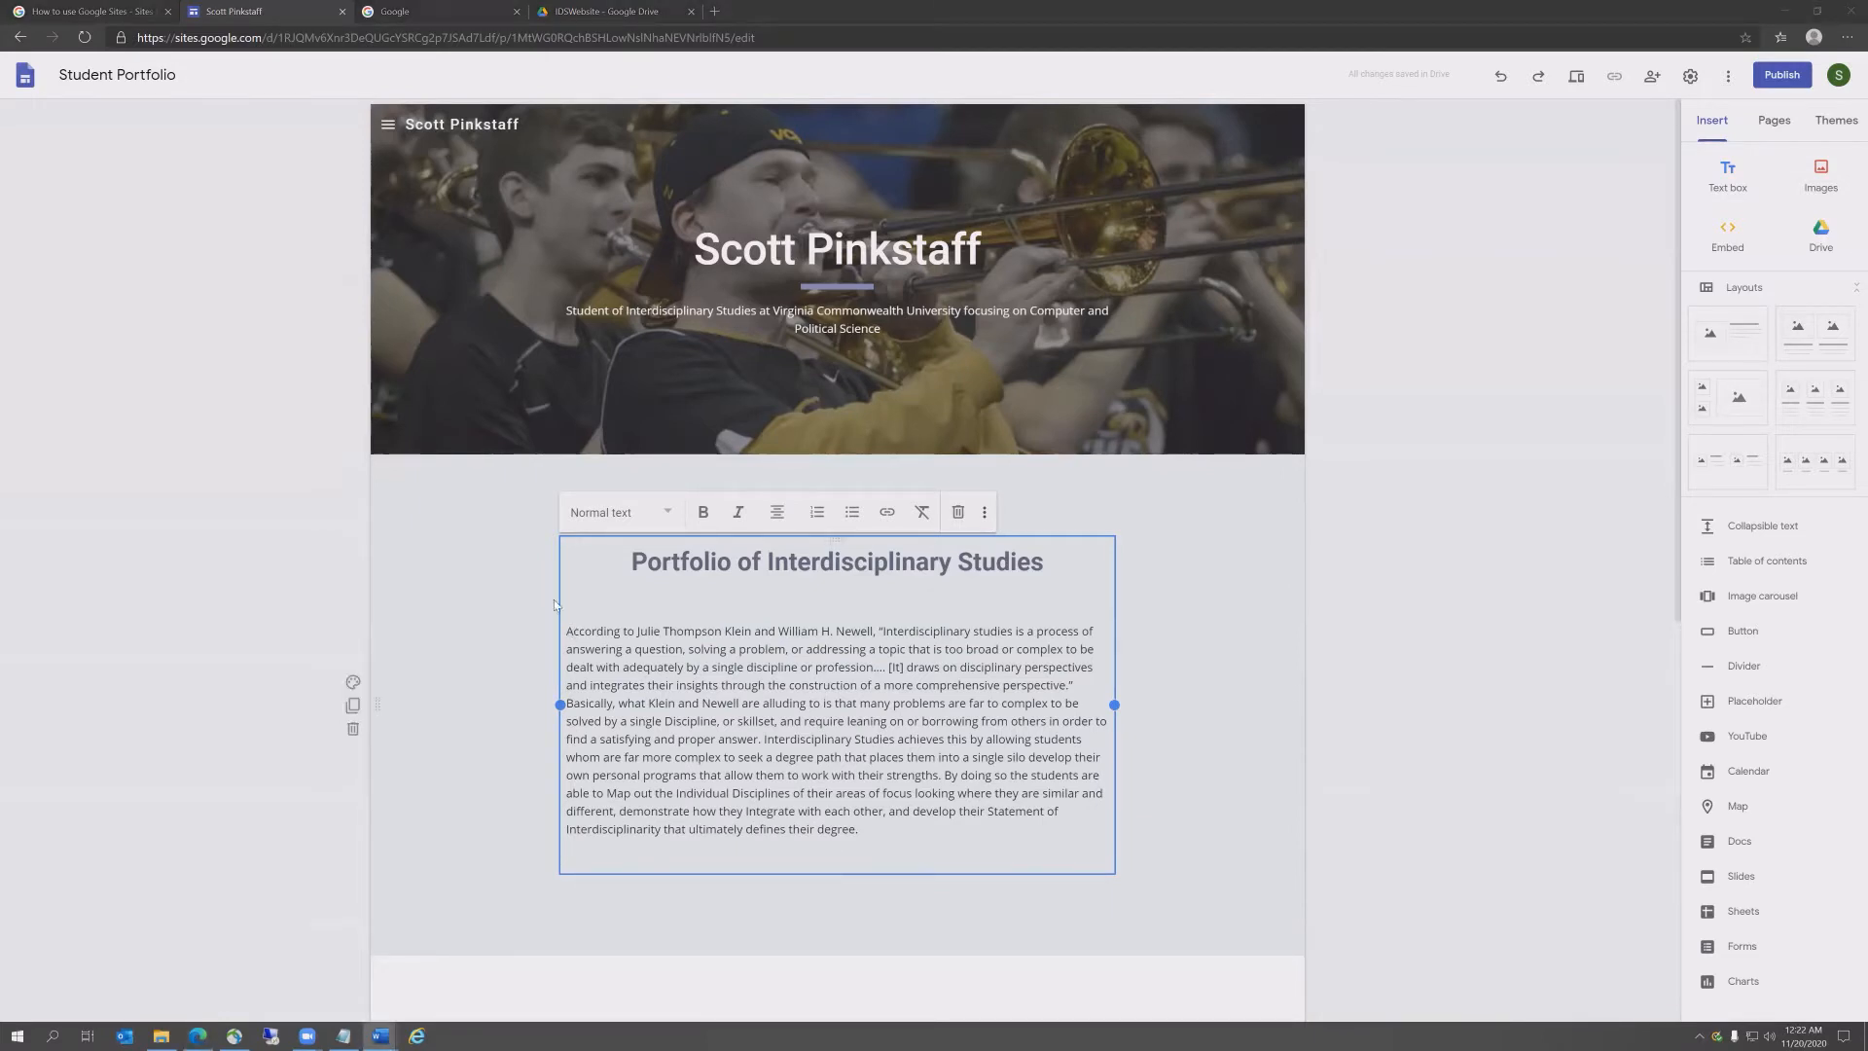
left_click(567, 633)
key("Tab")
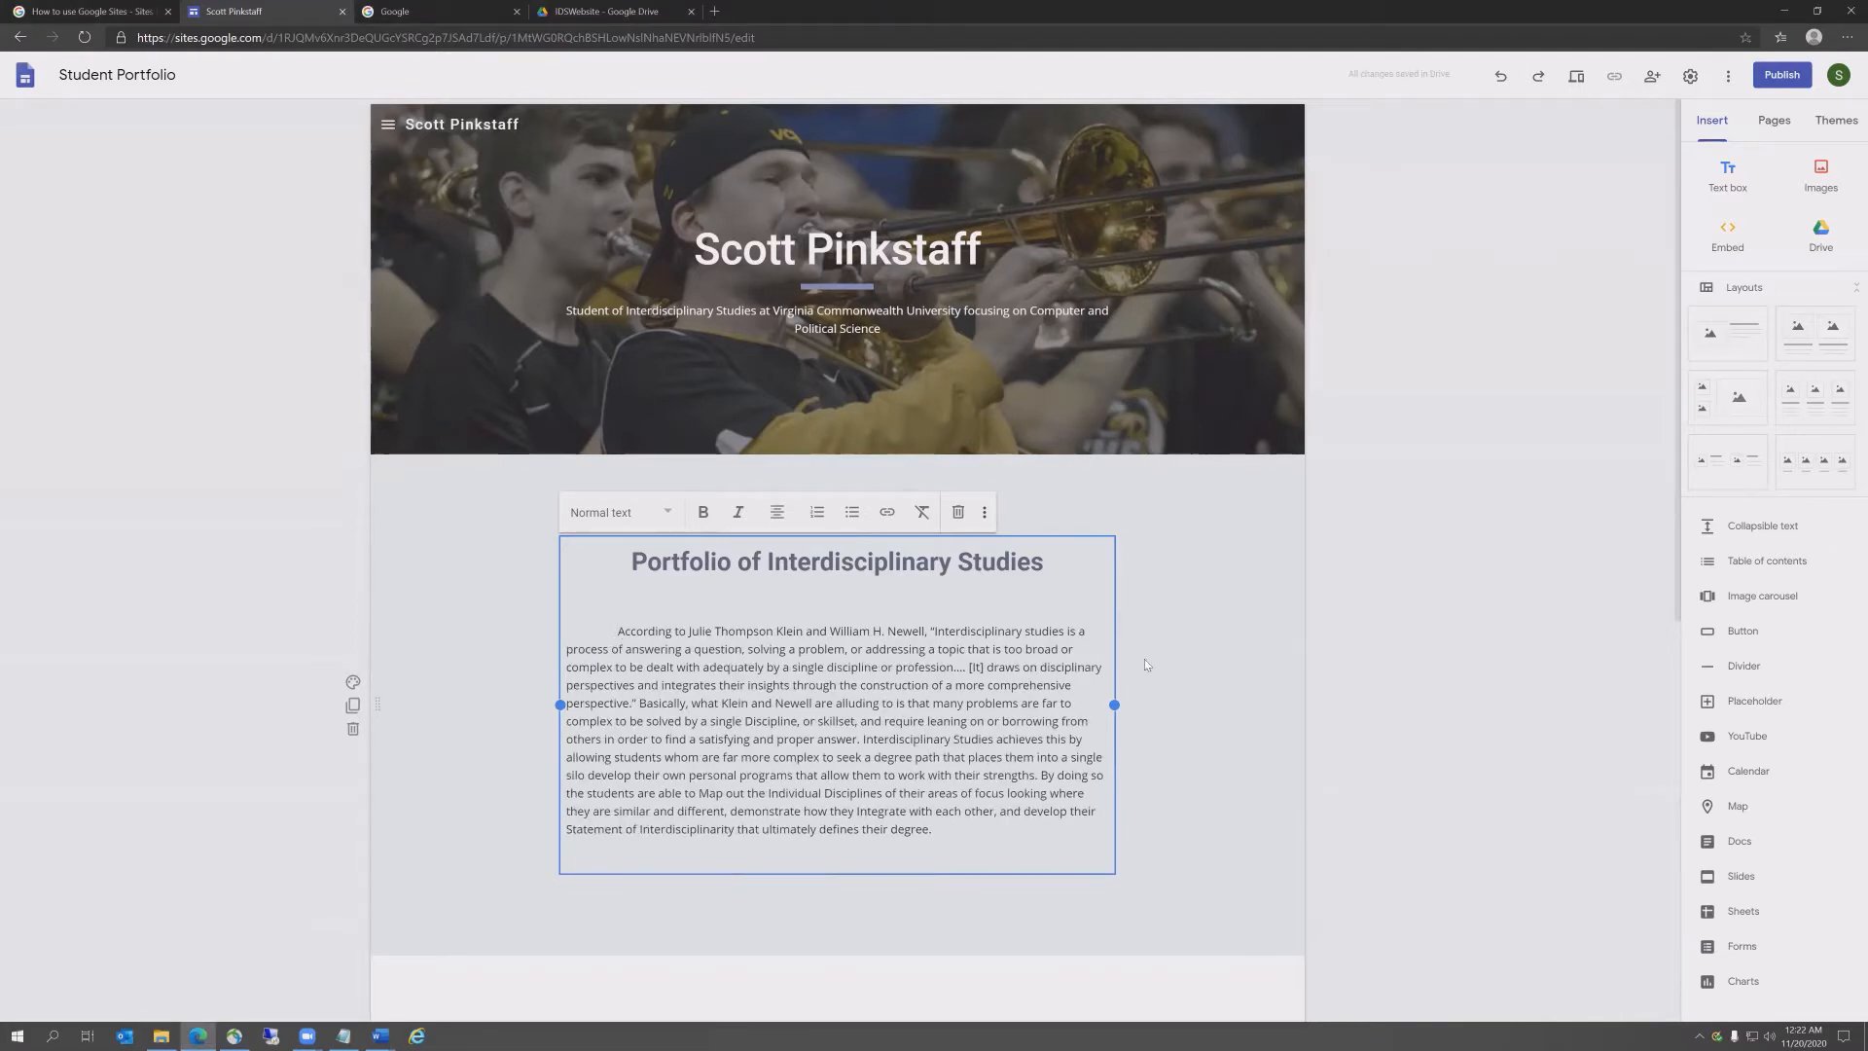
key("BackSpace")
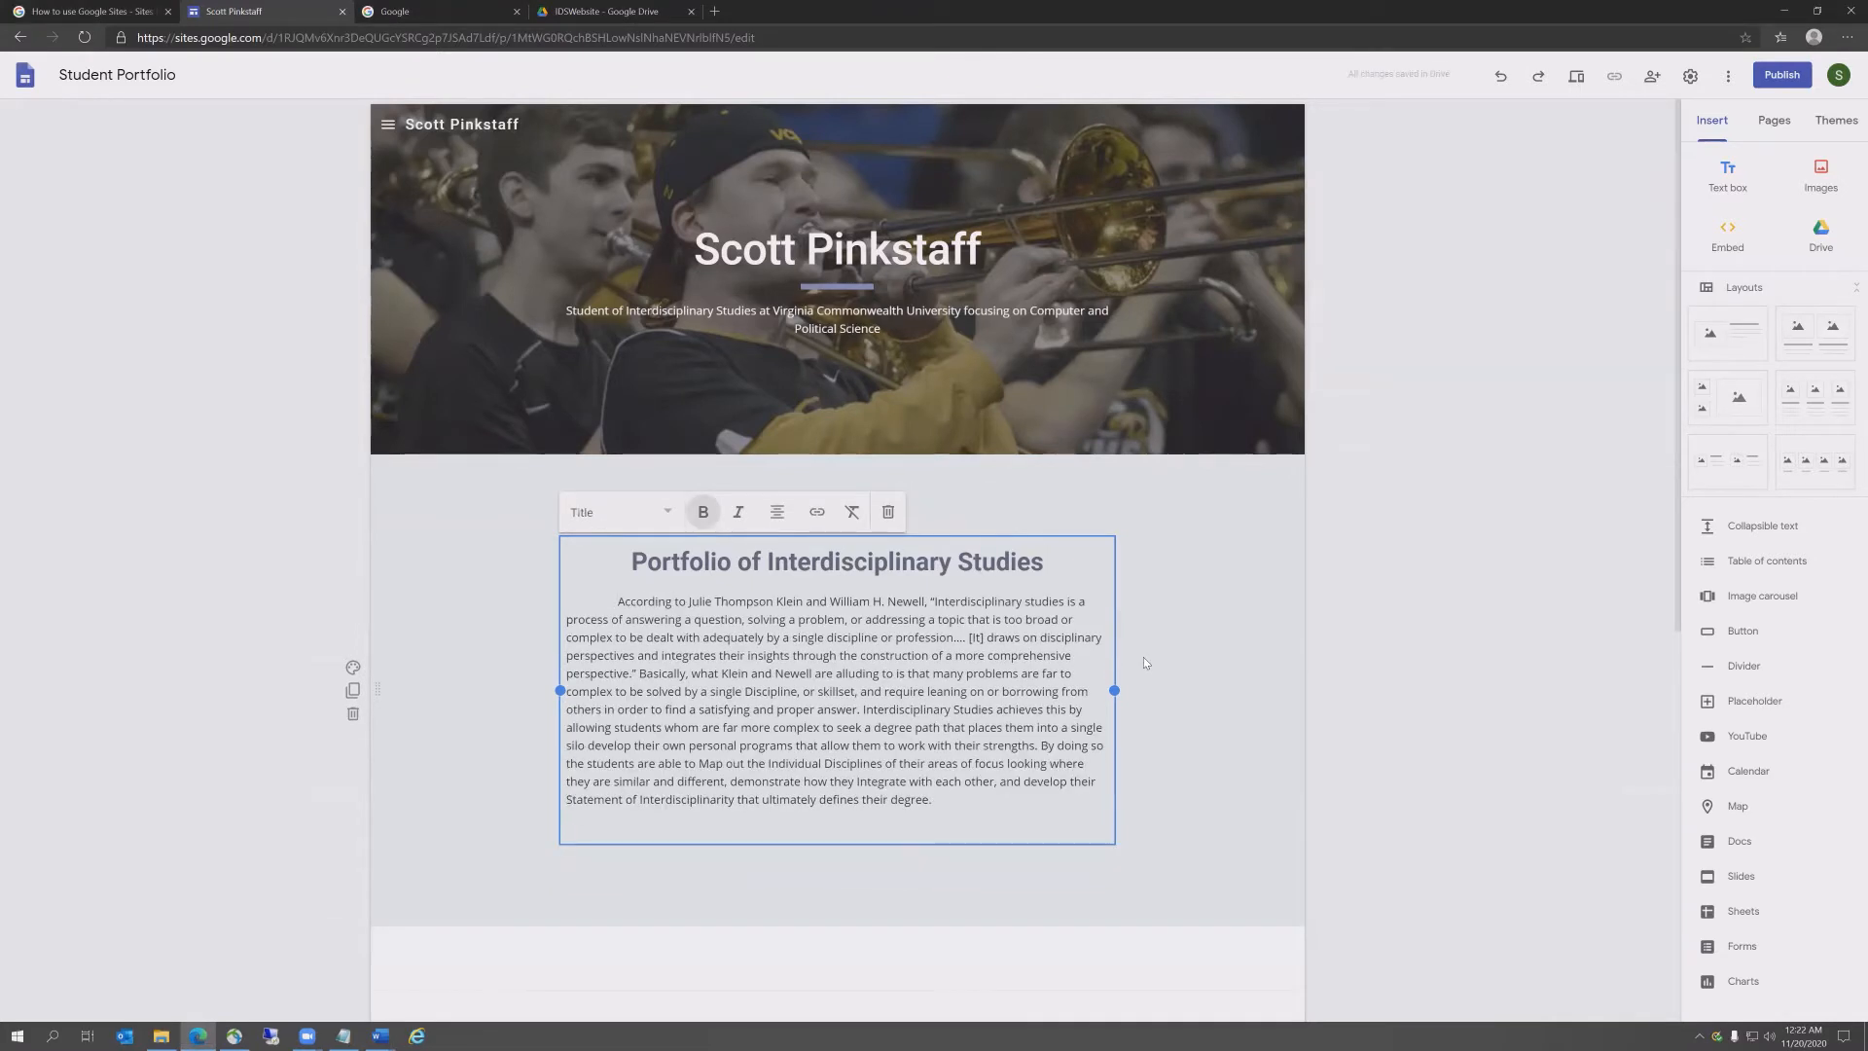
Step: Widen the paragraph's text box on both the left and right sides
scroll(132, 642, "down", 3)
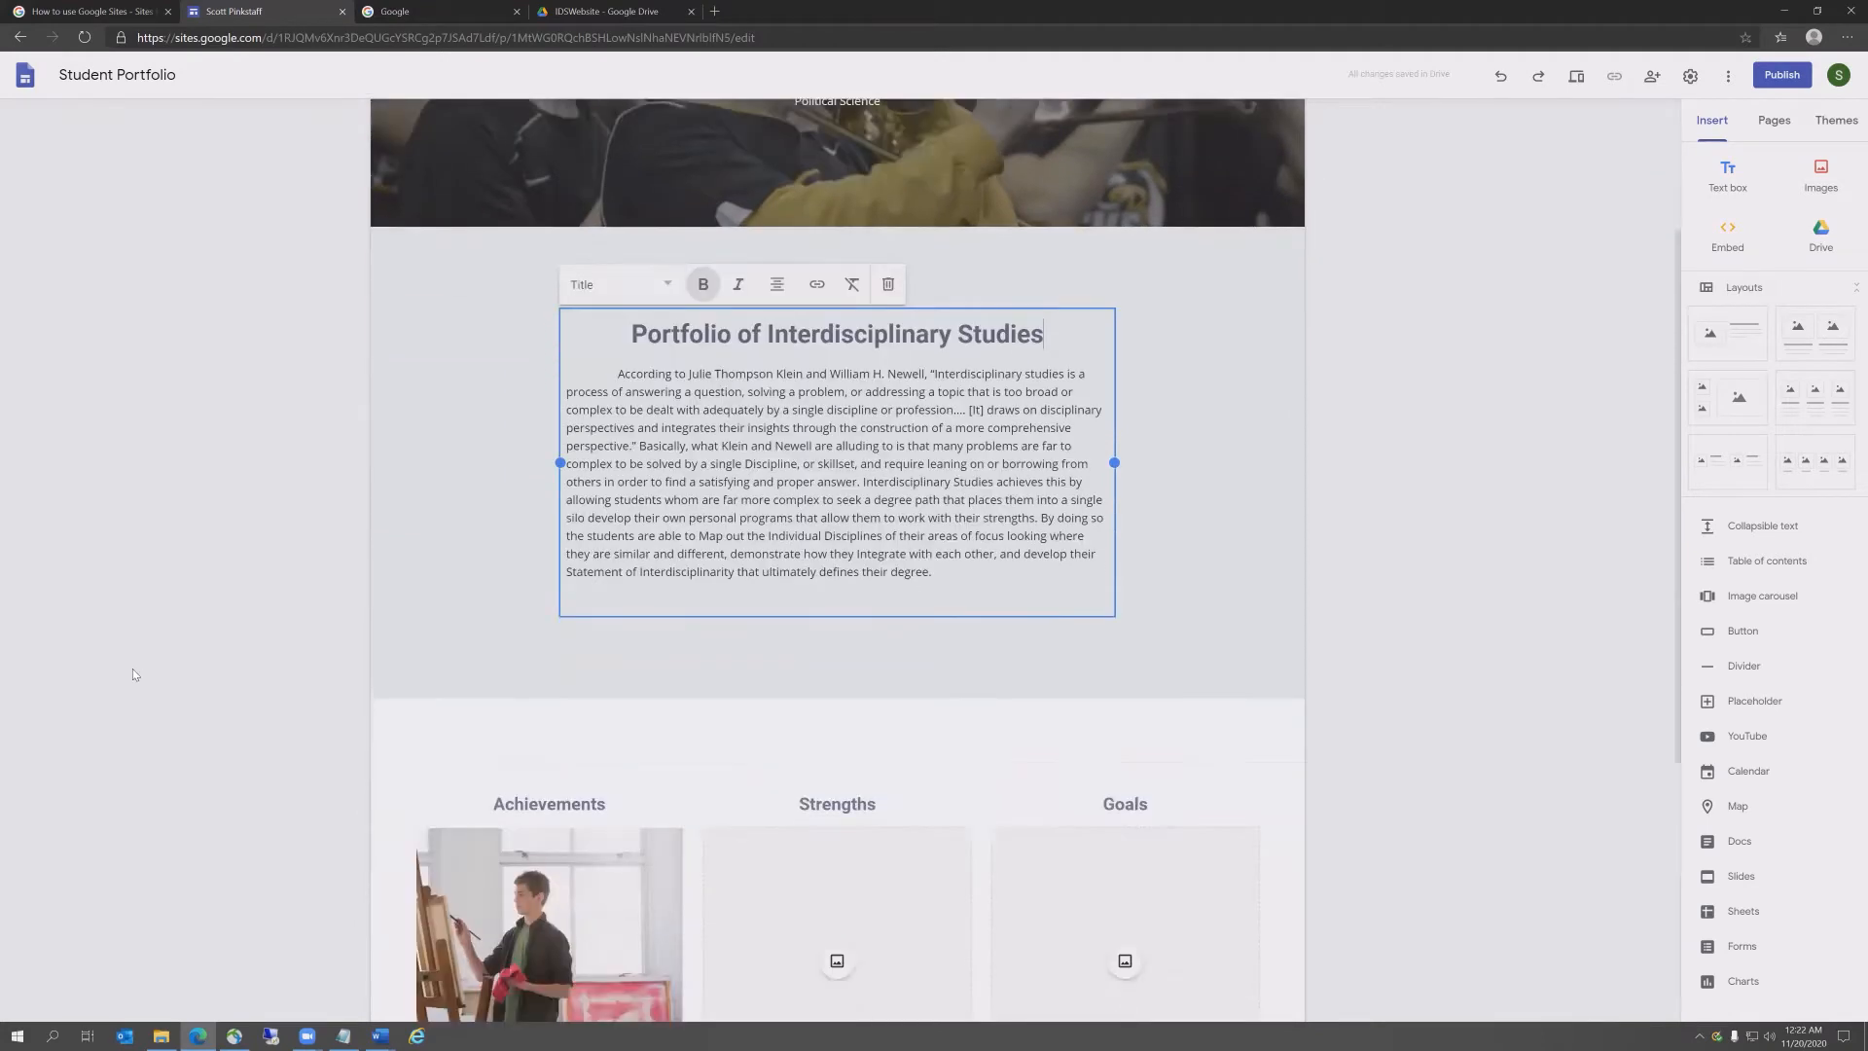
left_click_drag(559, 413, 473, 418)
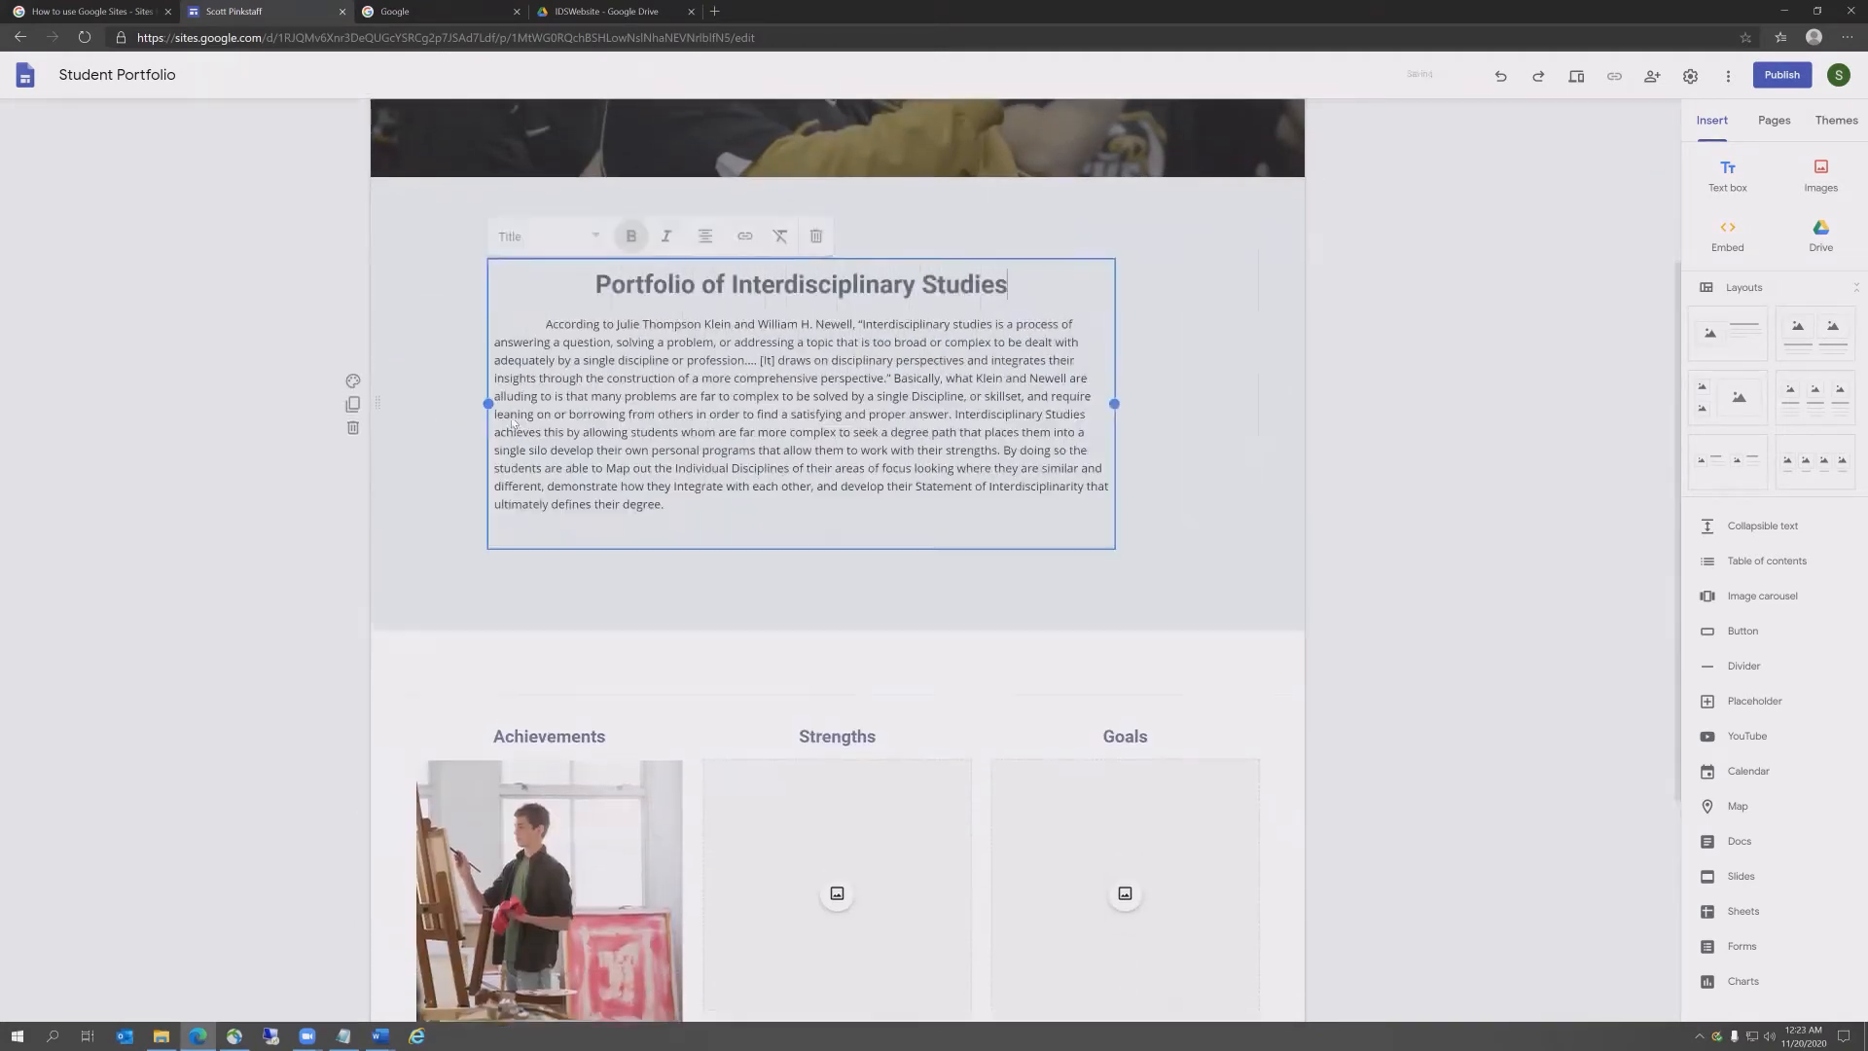
left_click_drag(1115, 402, 1189, 407)
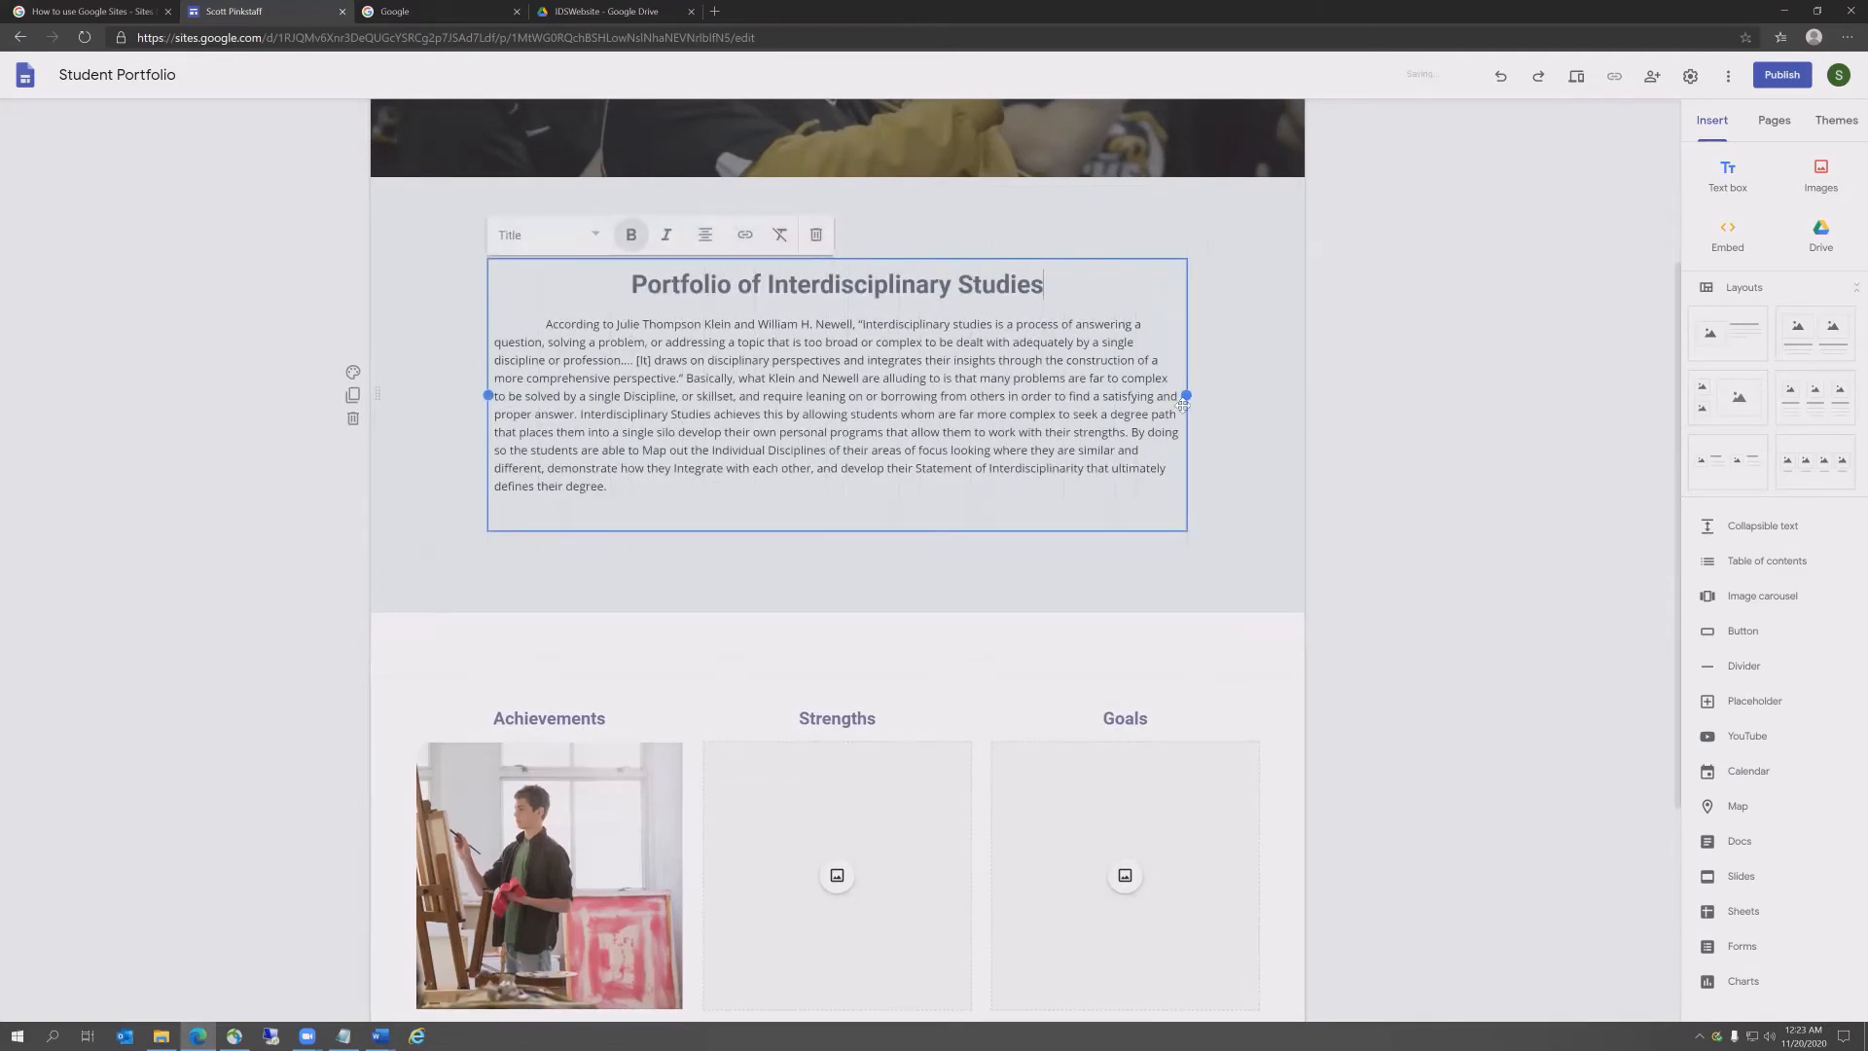
Step: Duplicate the Portfolio of Interdisciplinary Studies section, heading and paragraph, above Achievements
left_click(353, 395)
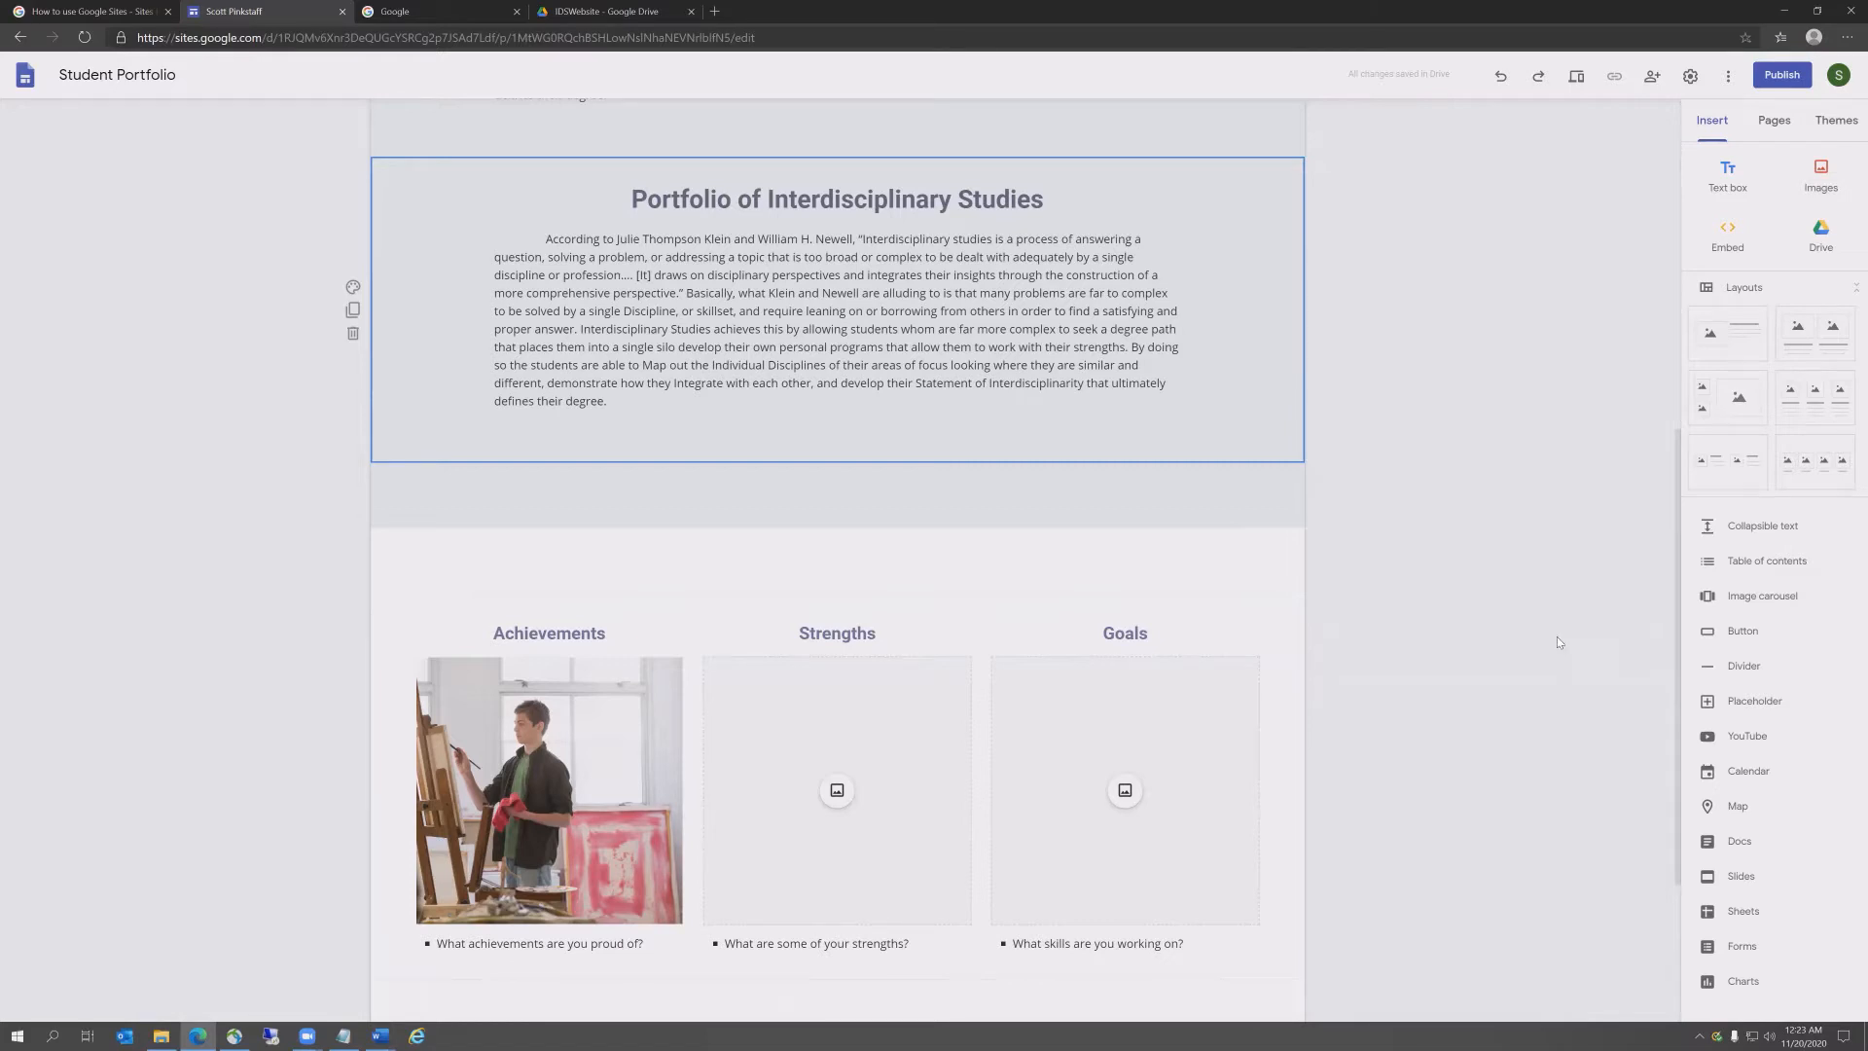
scroll(1245, 471, "up", 3)
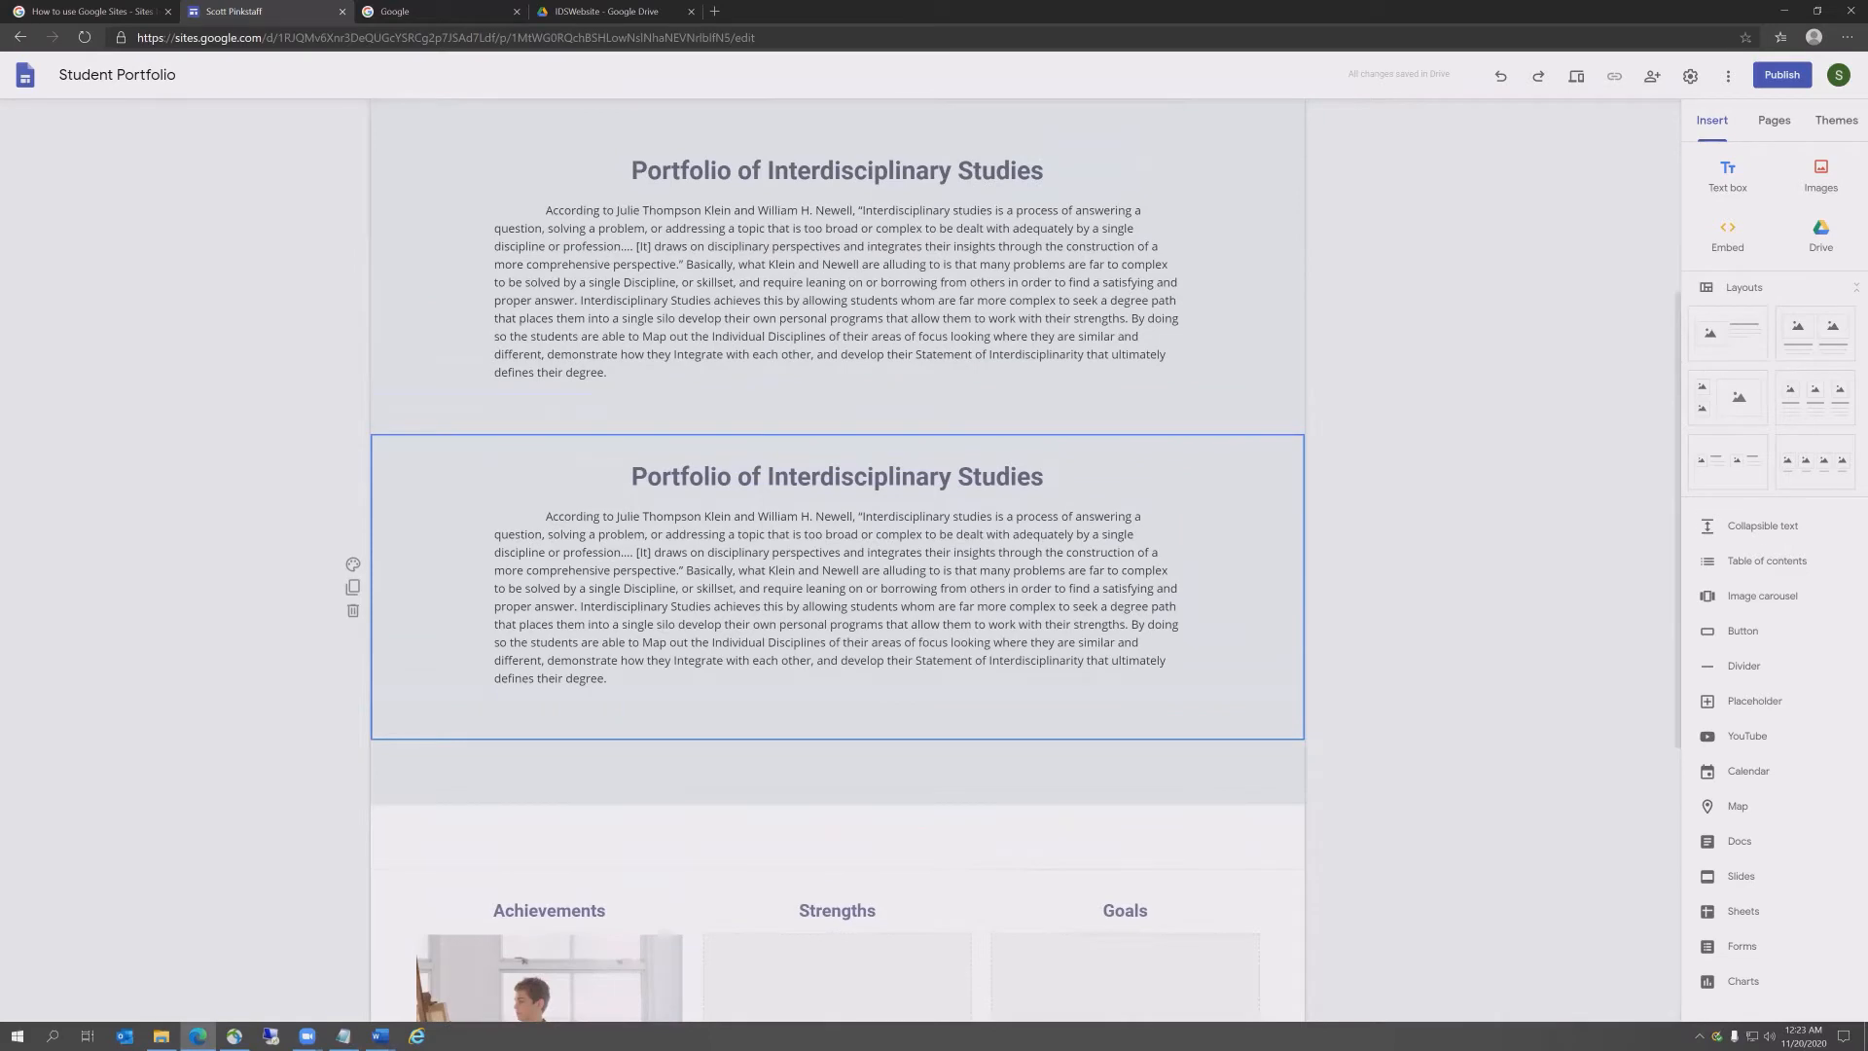
key("alt+Tab")
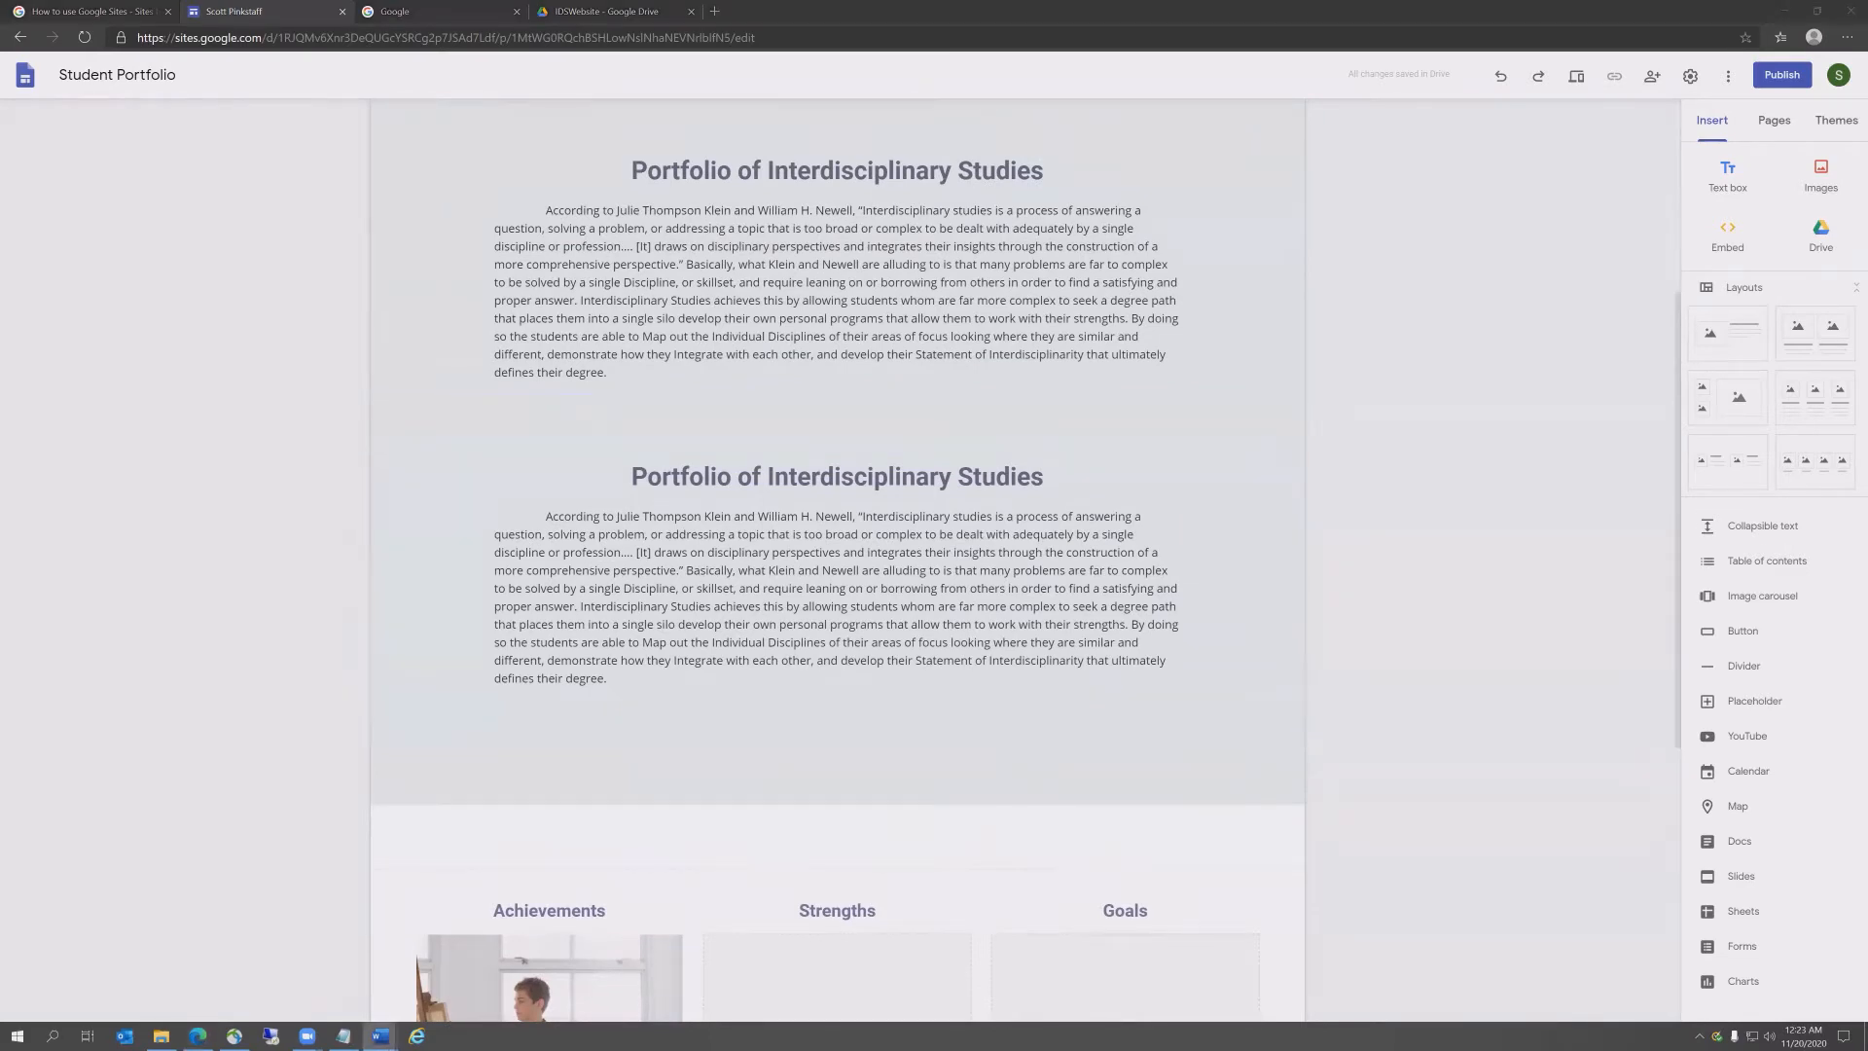
Step: Retitle the copied section's heading to 'Interdisciplinary Map' and remove the stray letter and blank line
left_click(945, 482)
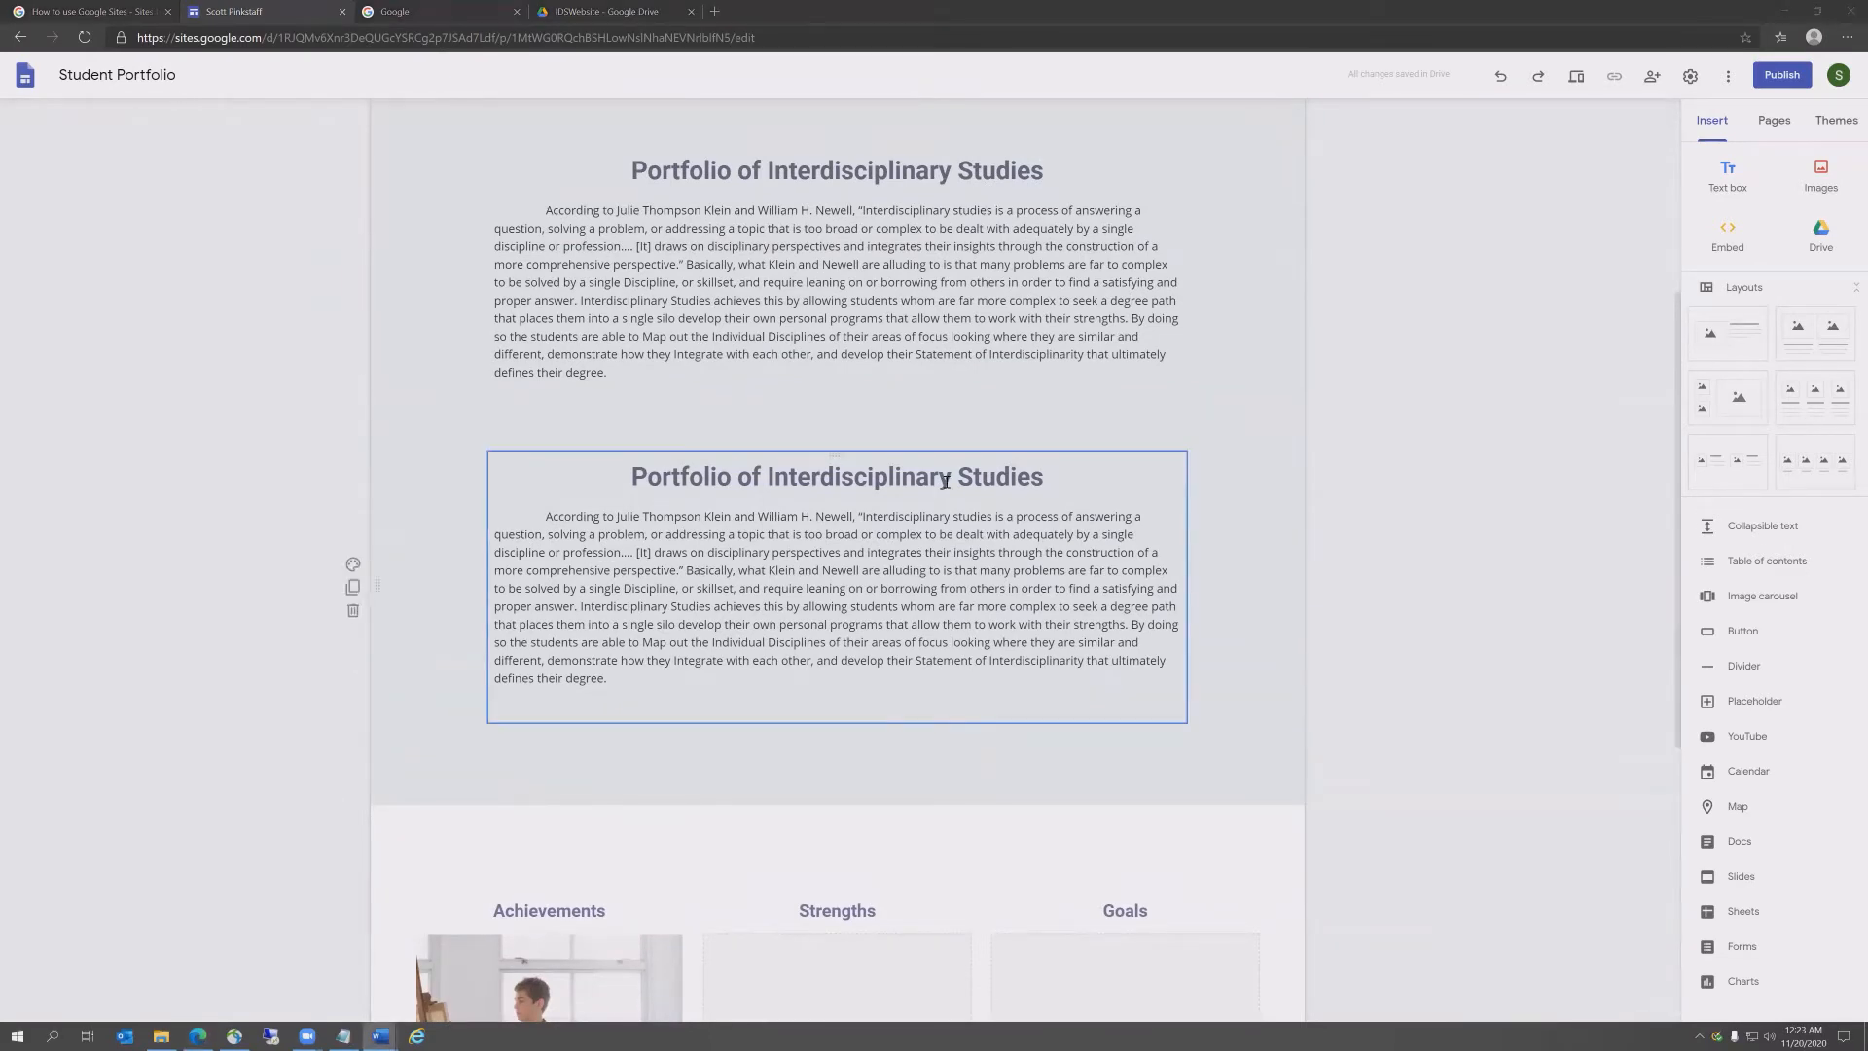
left_click(1043, 473)
left_click_drag(1043, 476, 649, 477)
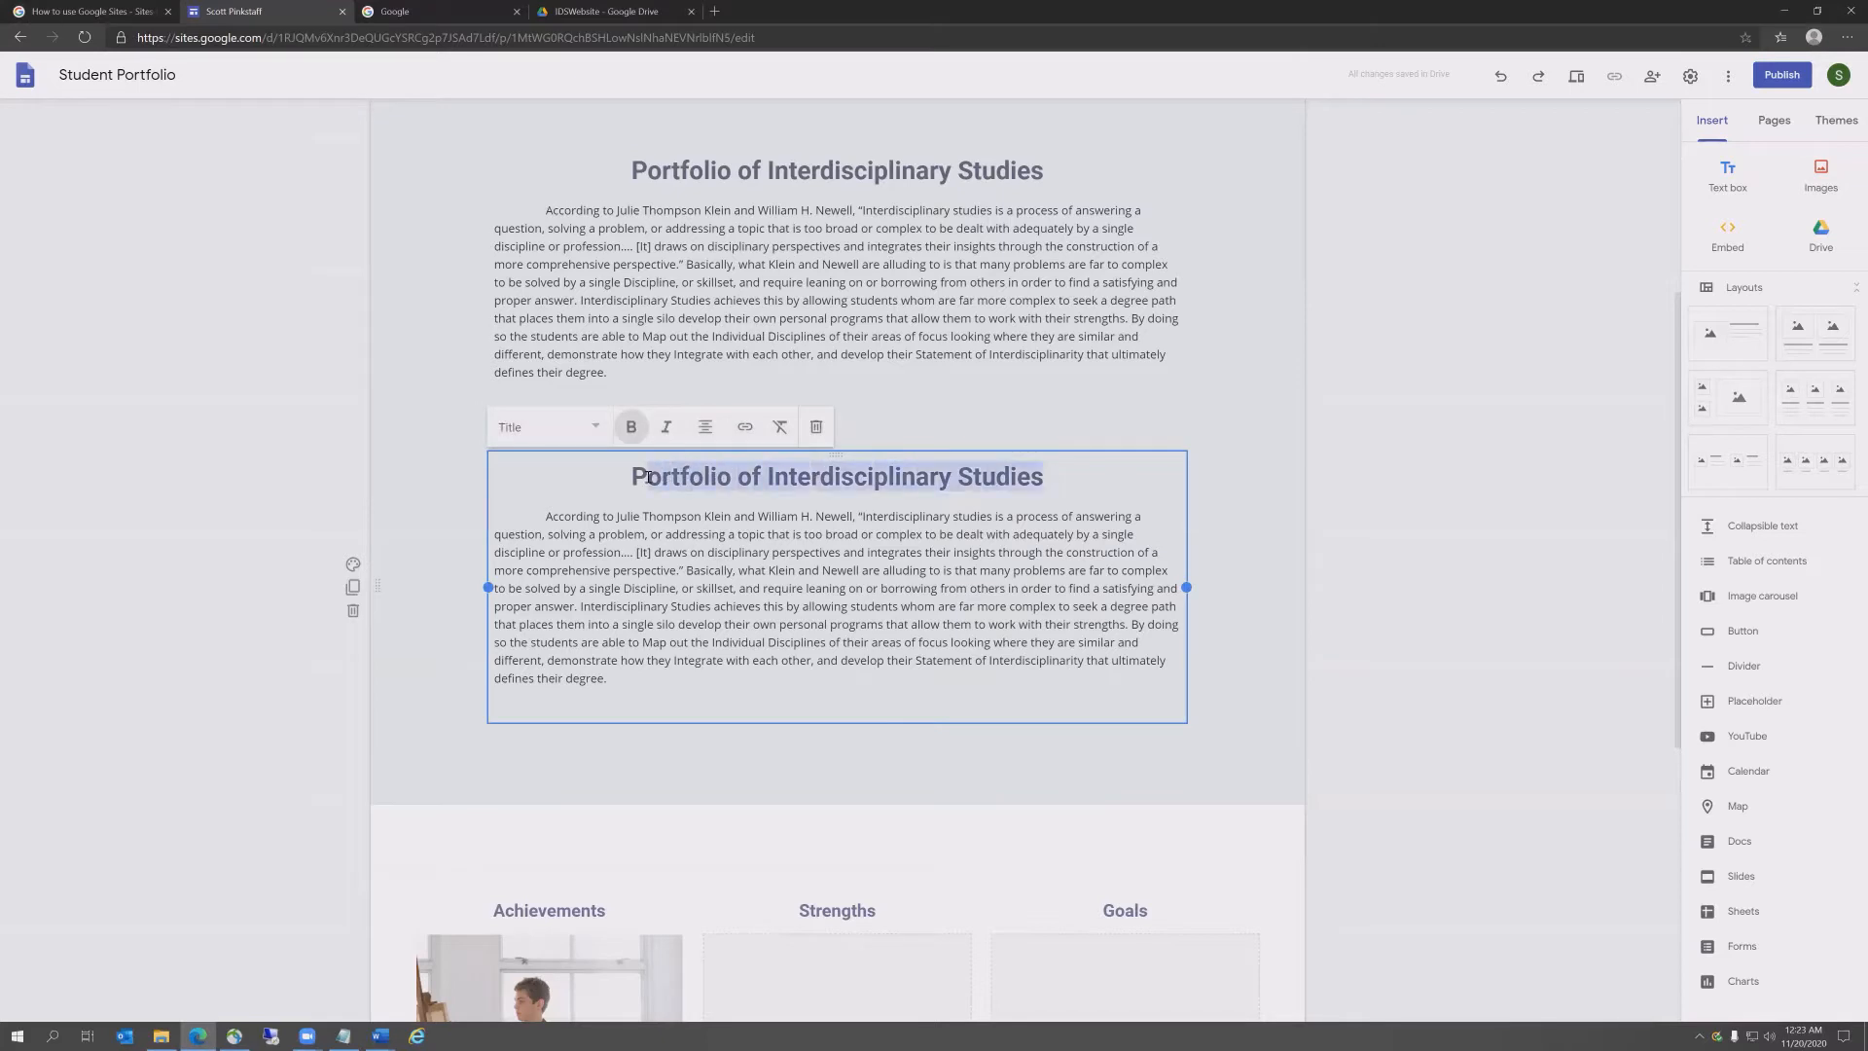
type("Interdisciplinary Map")
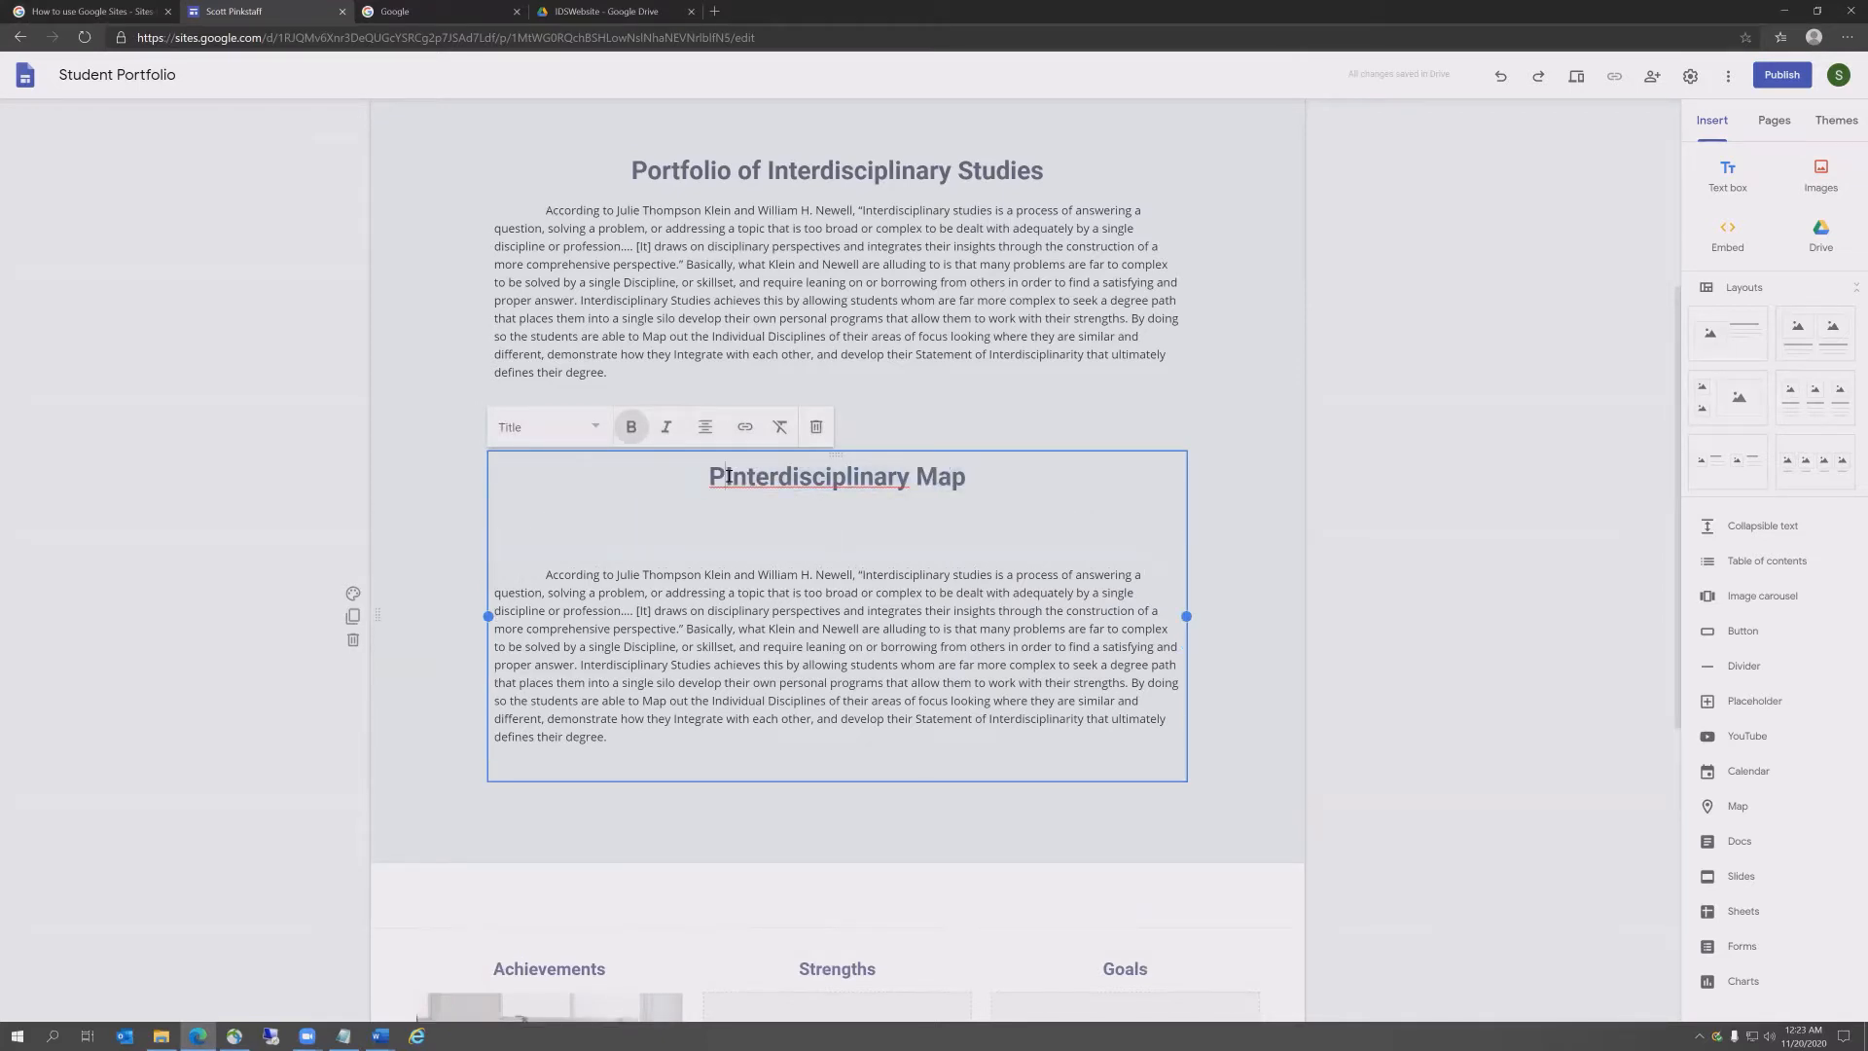
key("BackSpace")
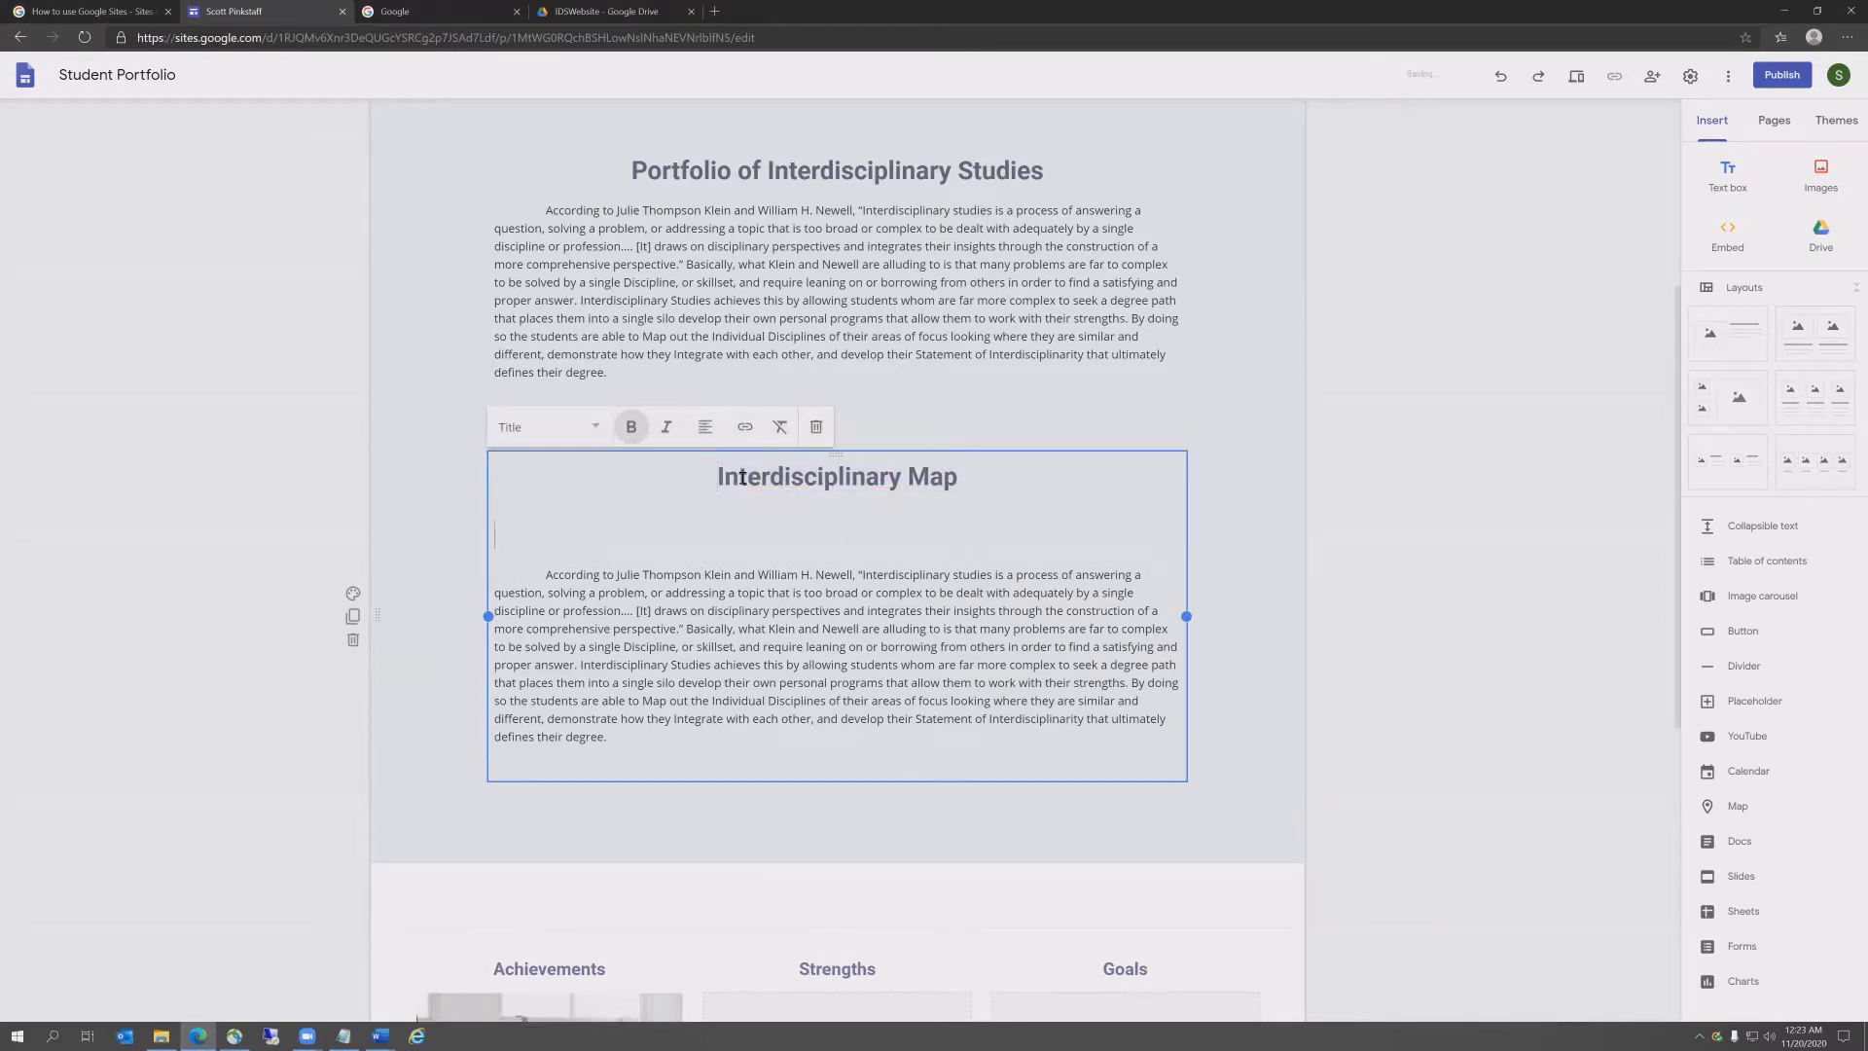
key("Down")
key("BackSpace")
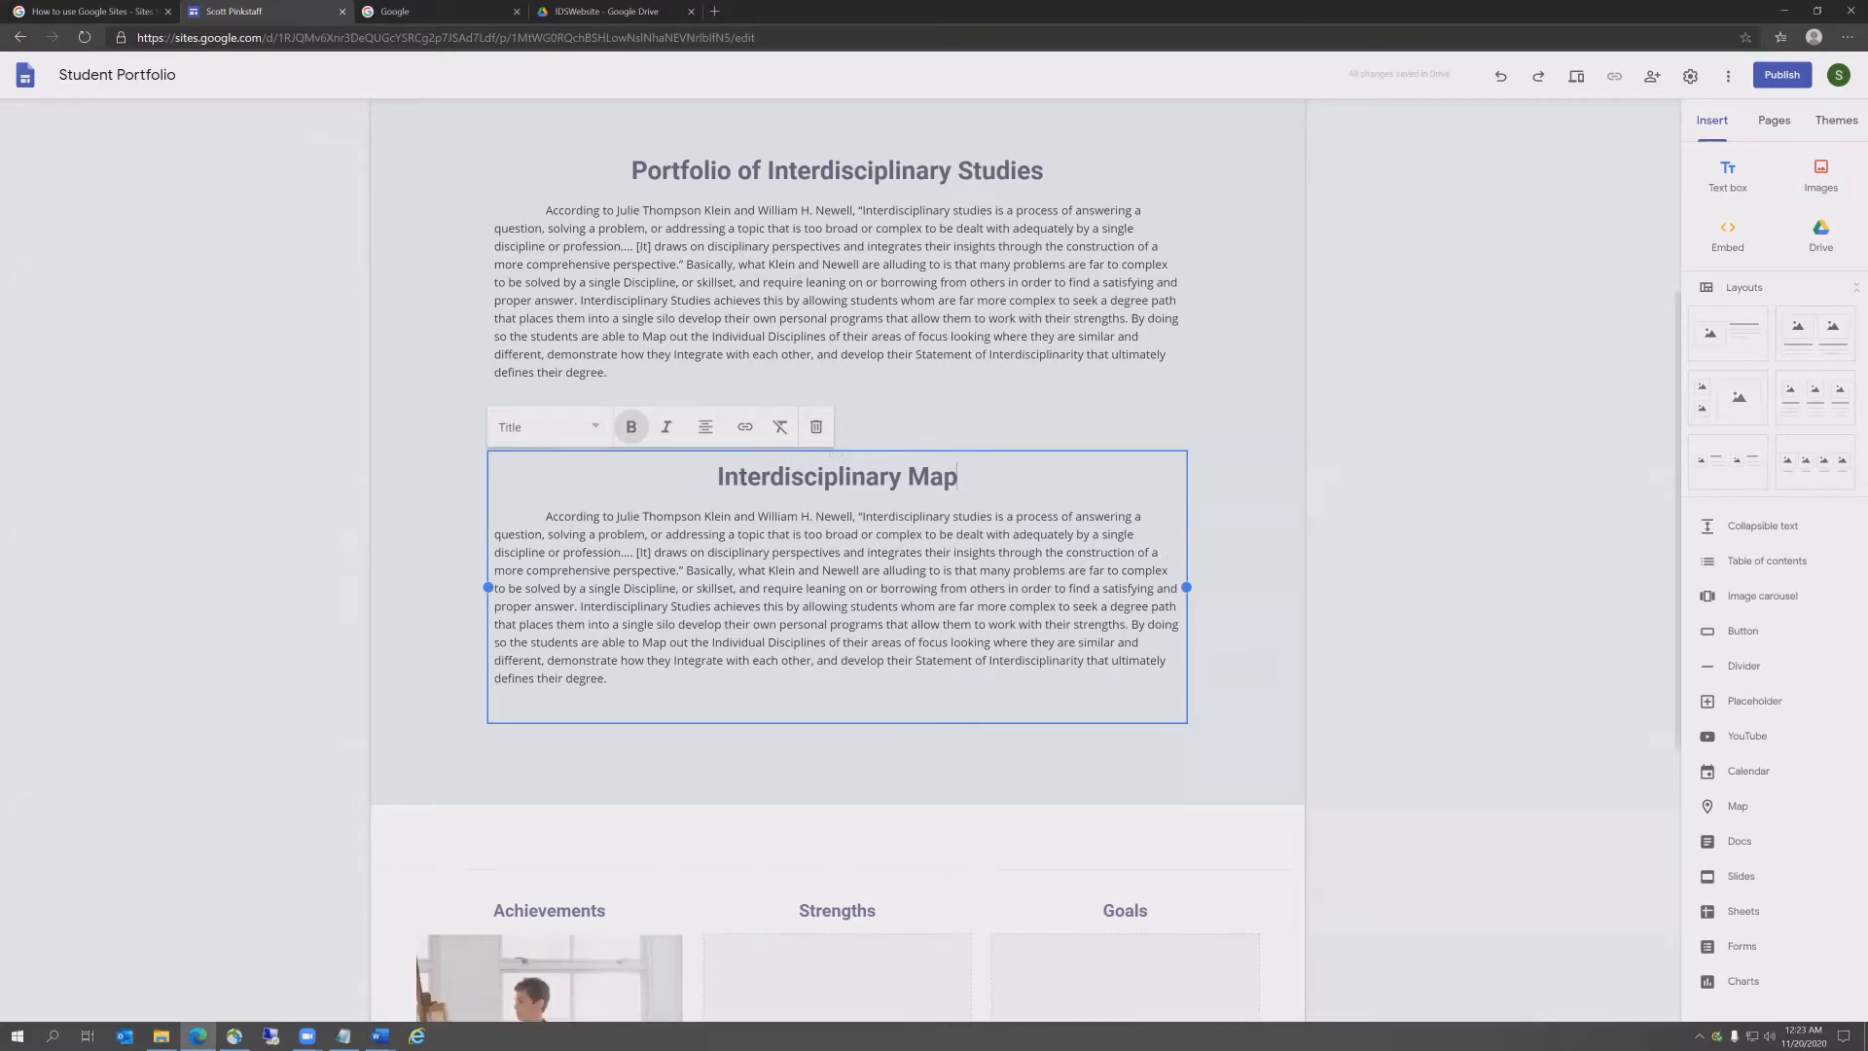
Step: Replace the placeholder paragraph with the Interdisciplinary Map paragraph pasted from Word
key("alt+Tab")
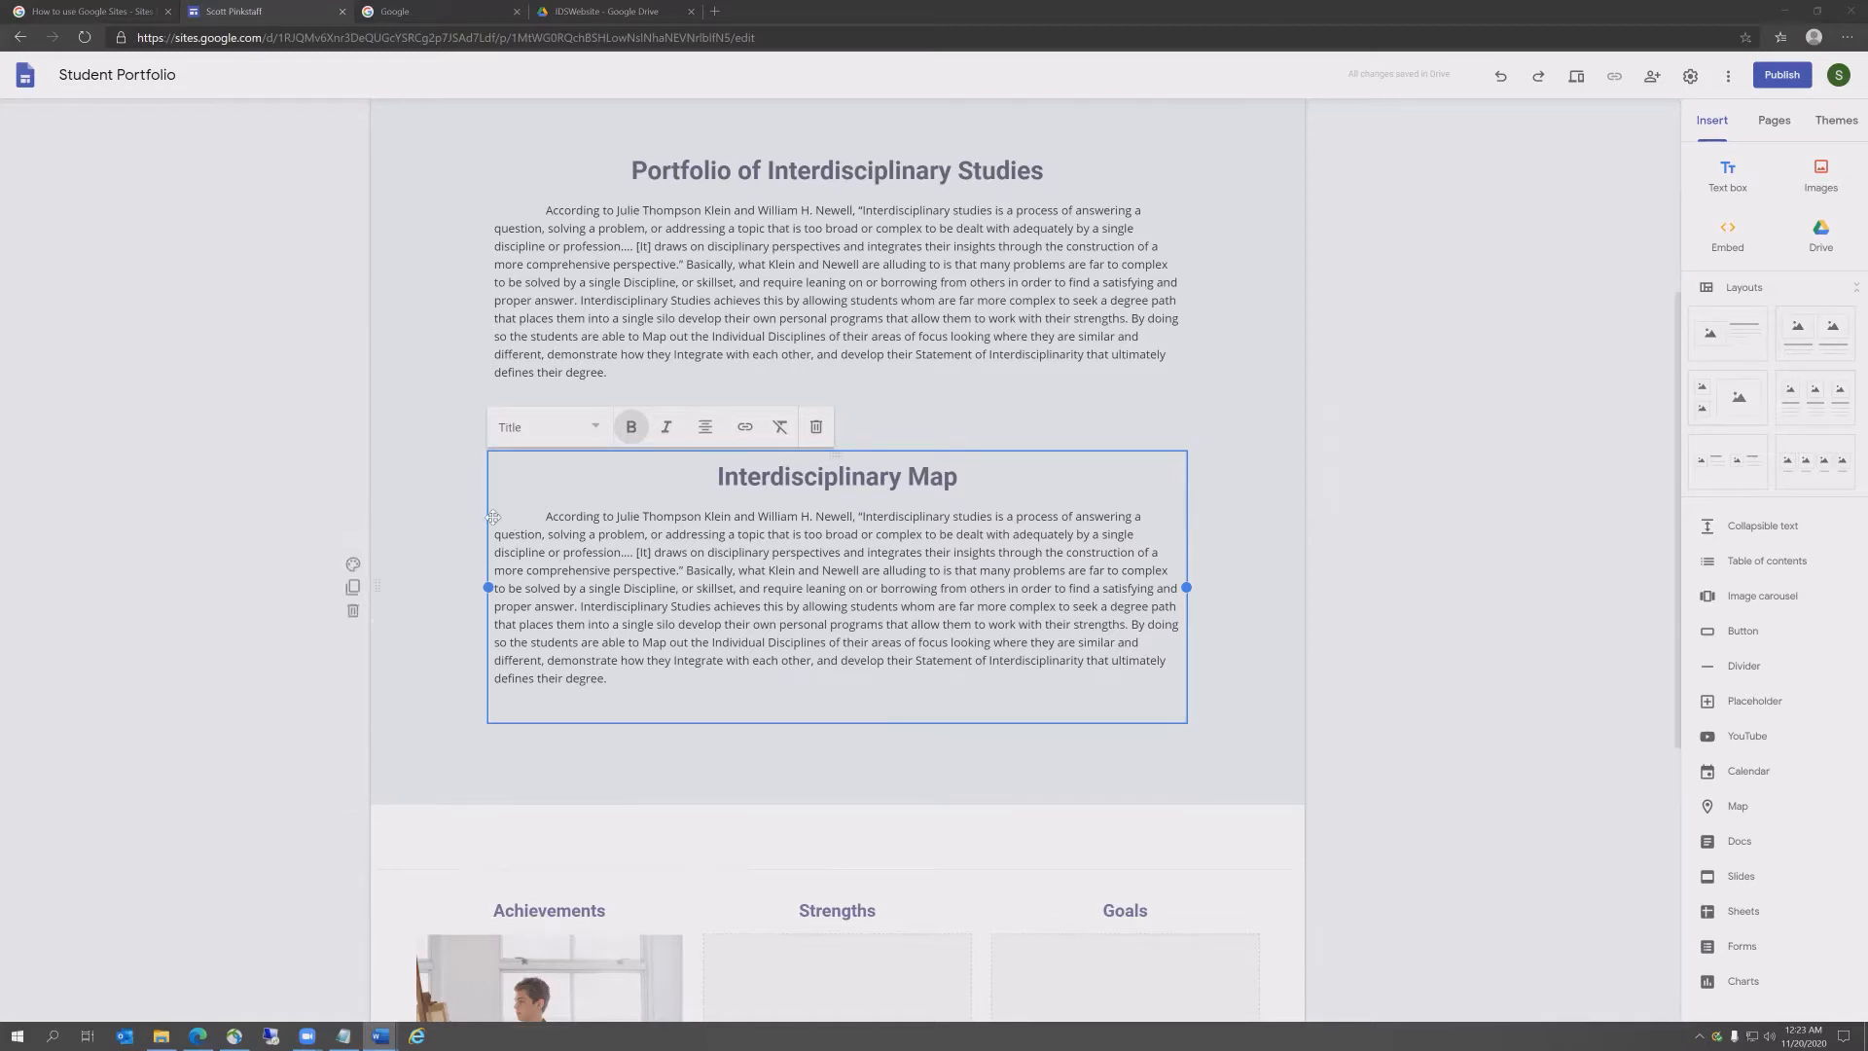
left_click_drag(494, 516, 702, 674)
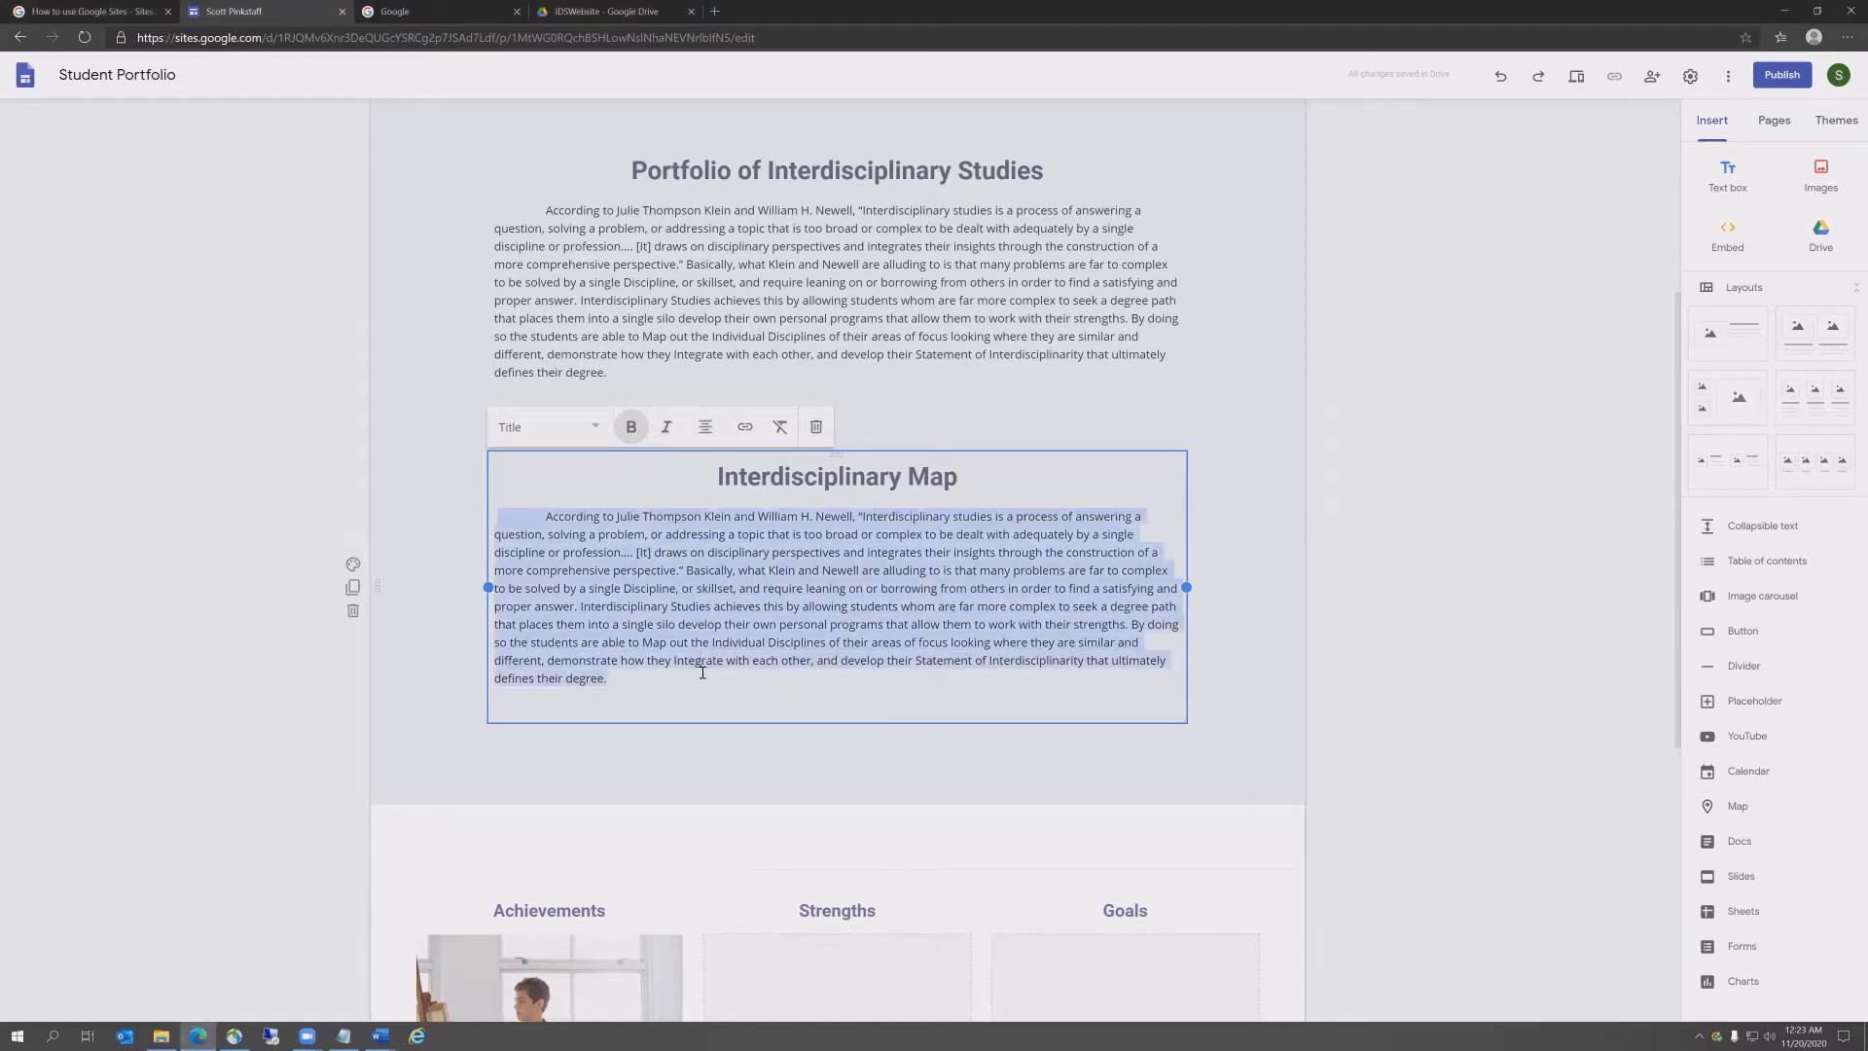
key("BackSpace")
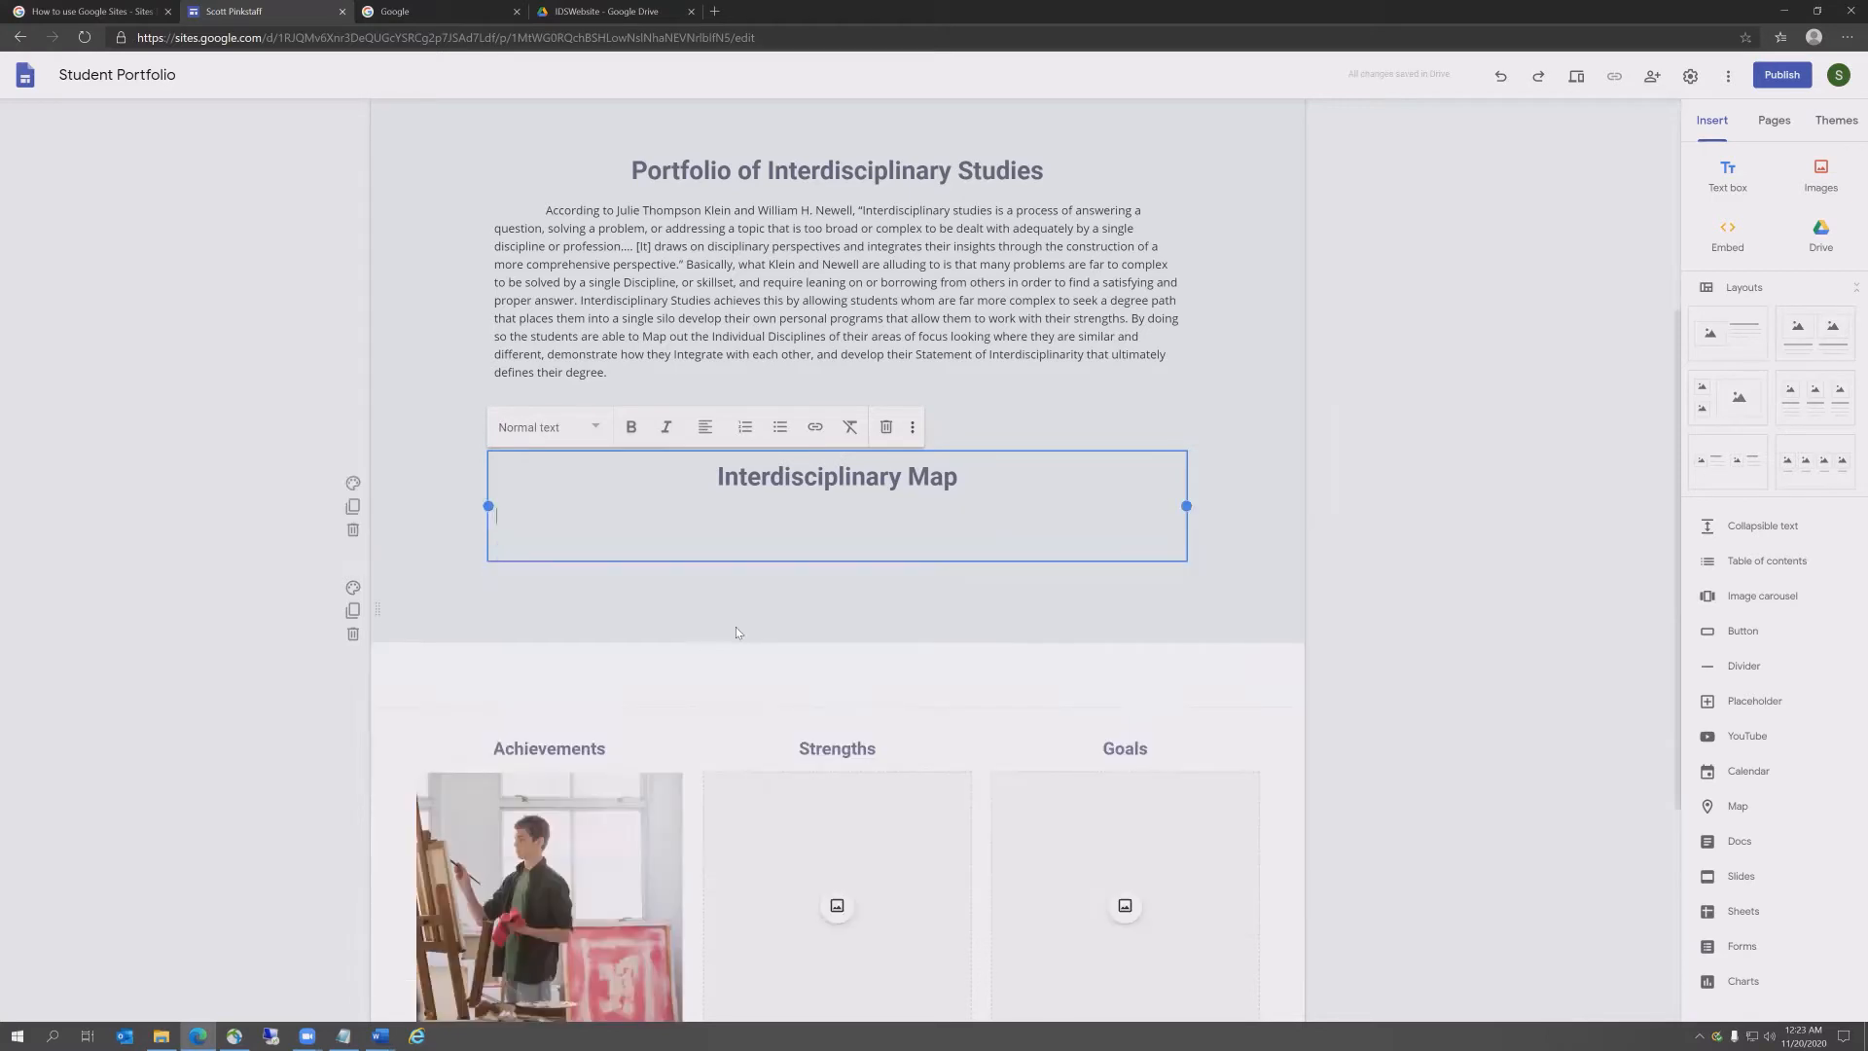
type("The Interdisciplinary Map breaks down the individuals Disciplines into its 5 Constituents Parts: Phenomena, which are Complex problems that cross Disciplinary Divides; Epistemology that are multiple areas of knowledge existing at once and knowing their limits and validity; Assumptions of the Discipline that include how complex the world is in its relation to various Disciplines; Theories that are the industry standards and ideas of the Discipline; and Method on how the Discipline is integrated and taught. Once these Disciplines are broken down by their parts, they can then be analyzed based on their intersections, or where they have similarities, and where they have conflicts. With the conflicts identified they then can be further analyzed so that these conflicts can be resolved. The example below is of this process that incorporates my shared Disciplines of Computer and Political Science.")
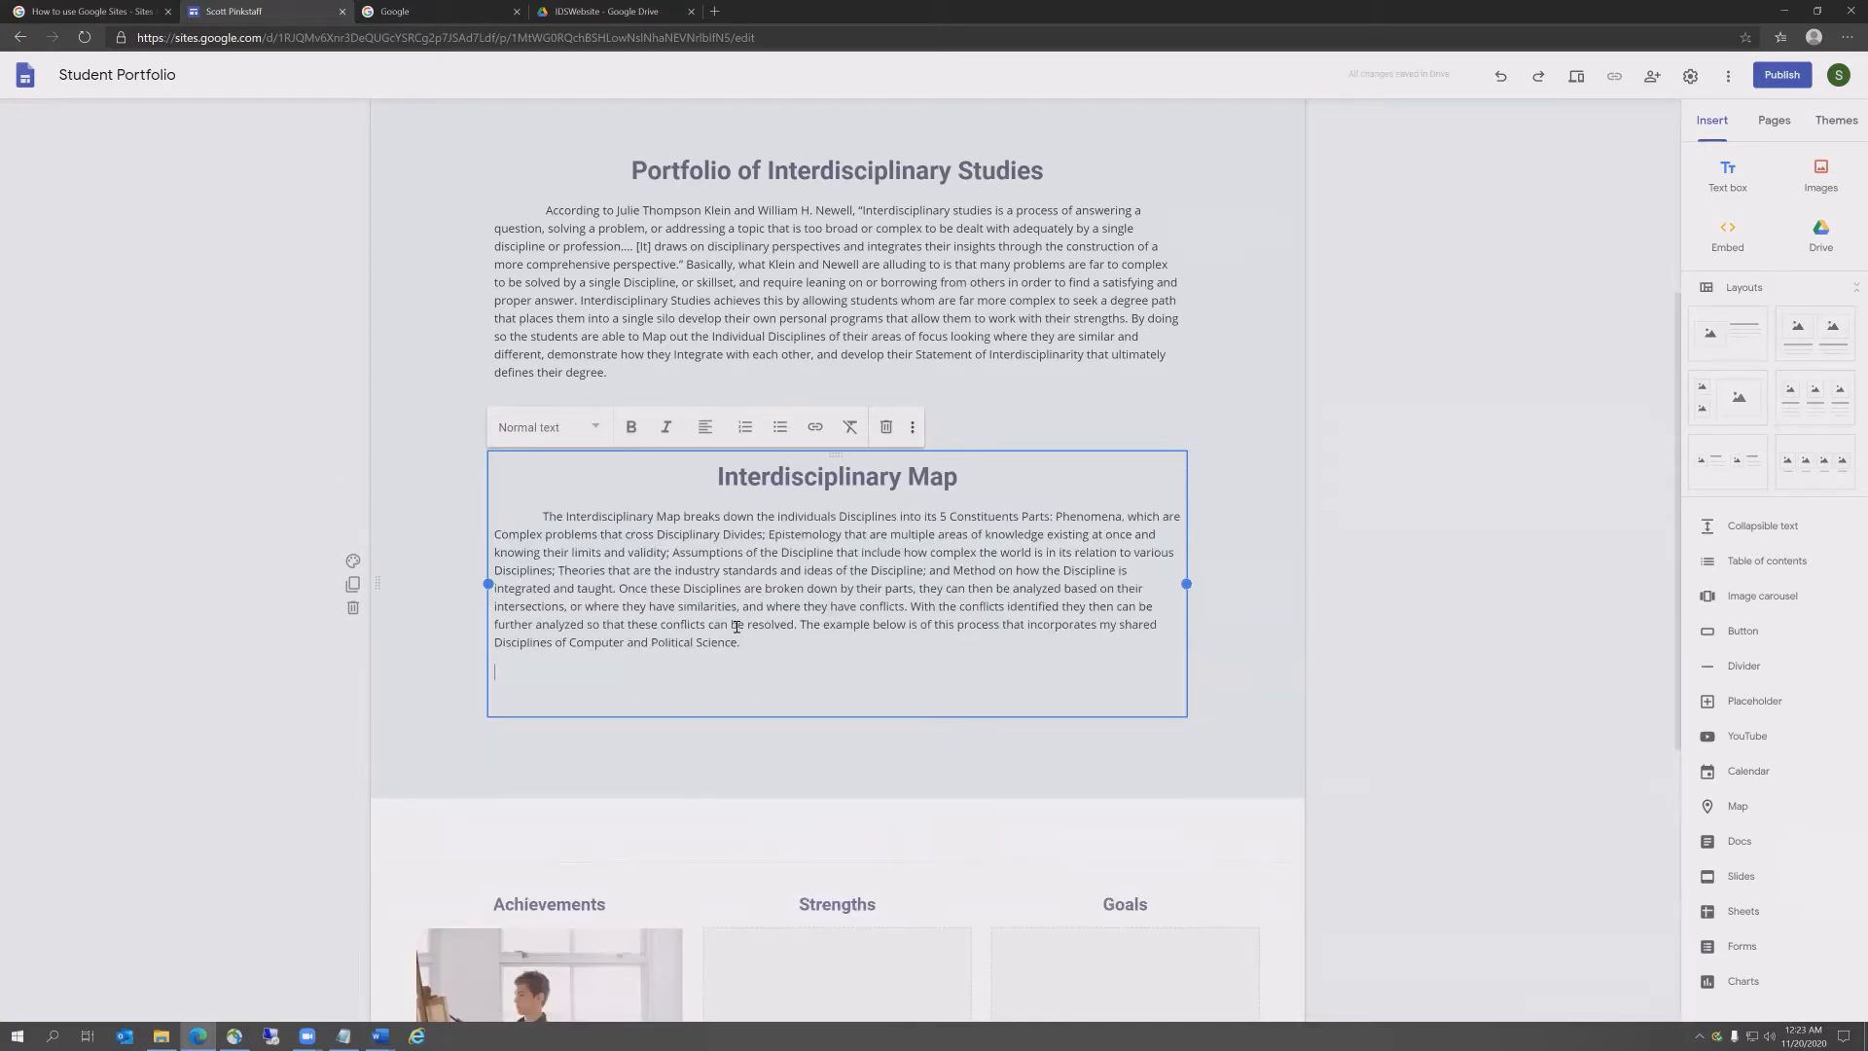
key("BackSpace")
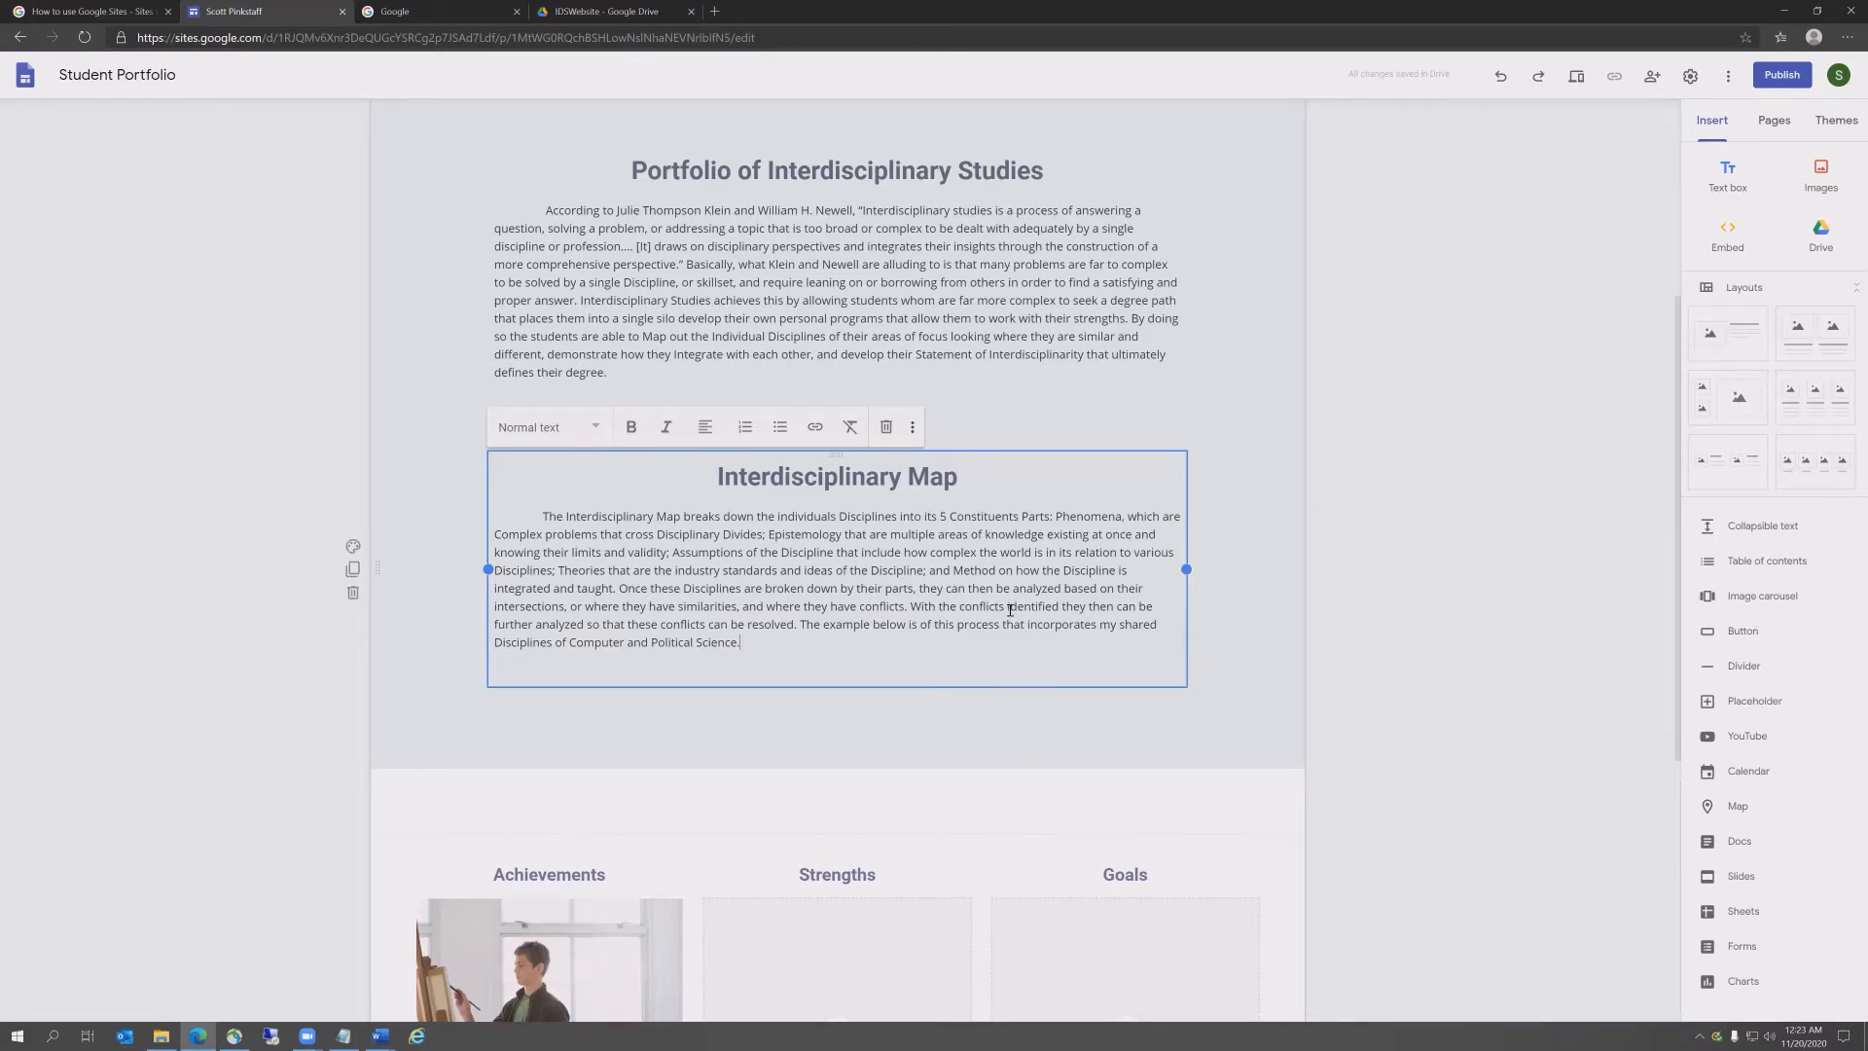
Step: Add a new button named with the student's name plus '- Interdisciplinary Map', then show the IDSWebsite Drive folder
left_click(1739, 634)
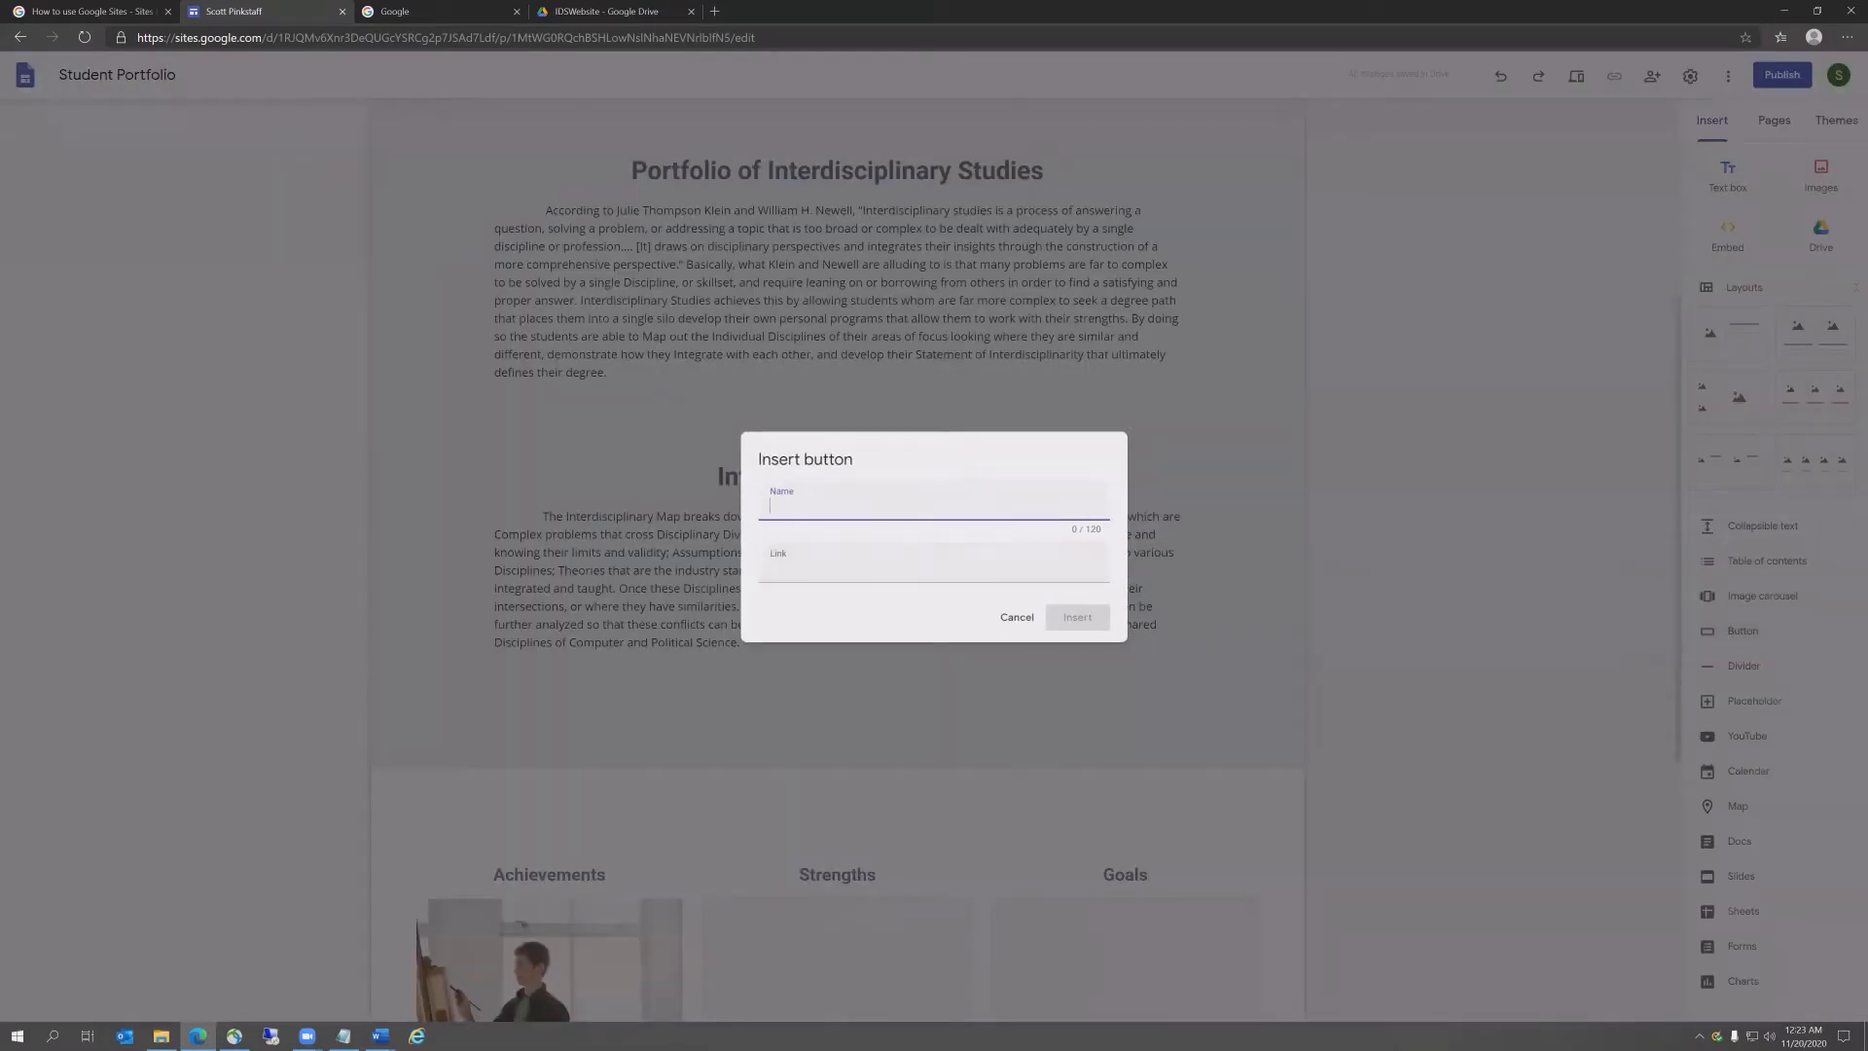
type("Scott Pinkstaff")
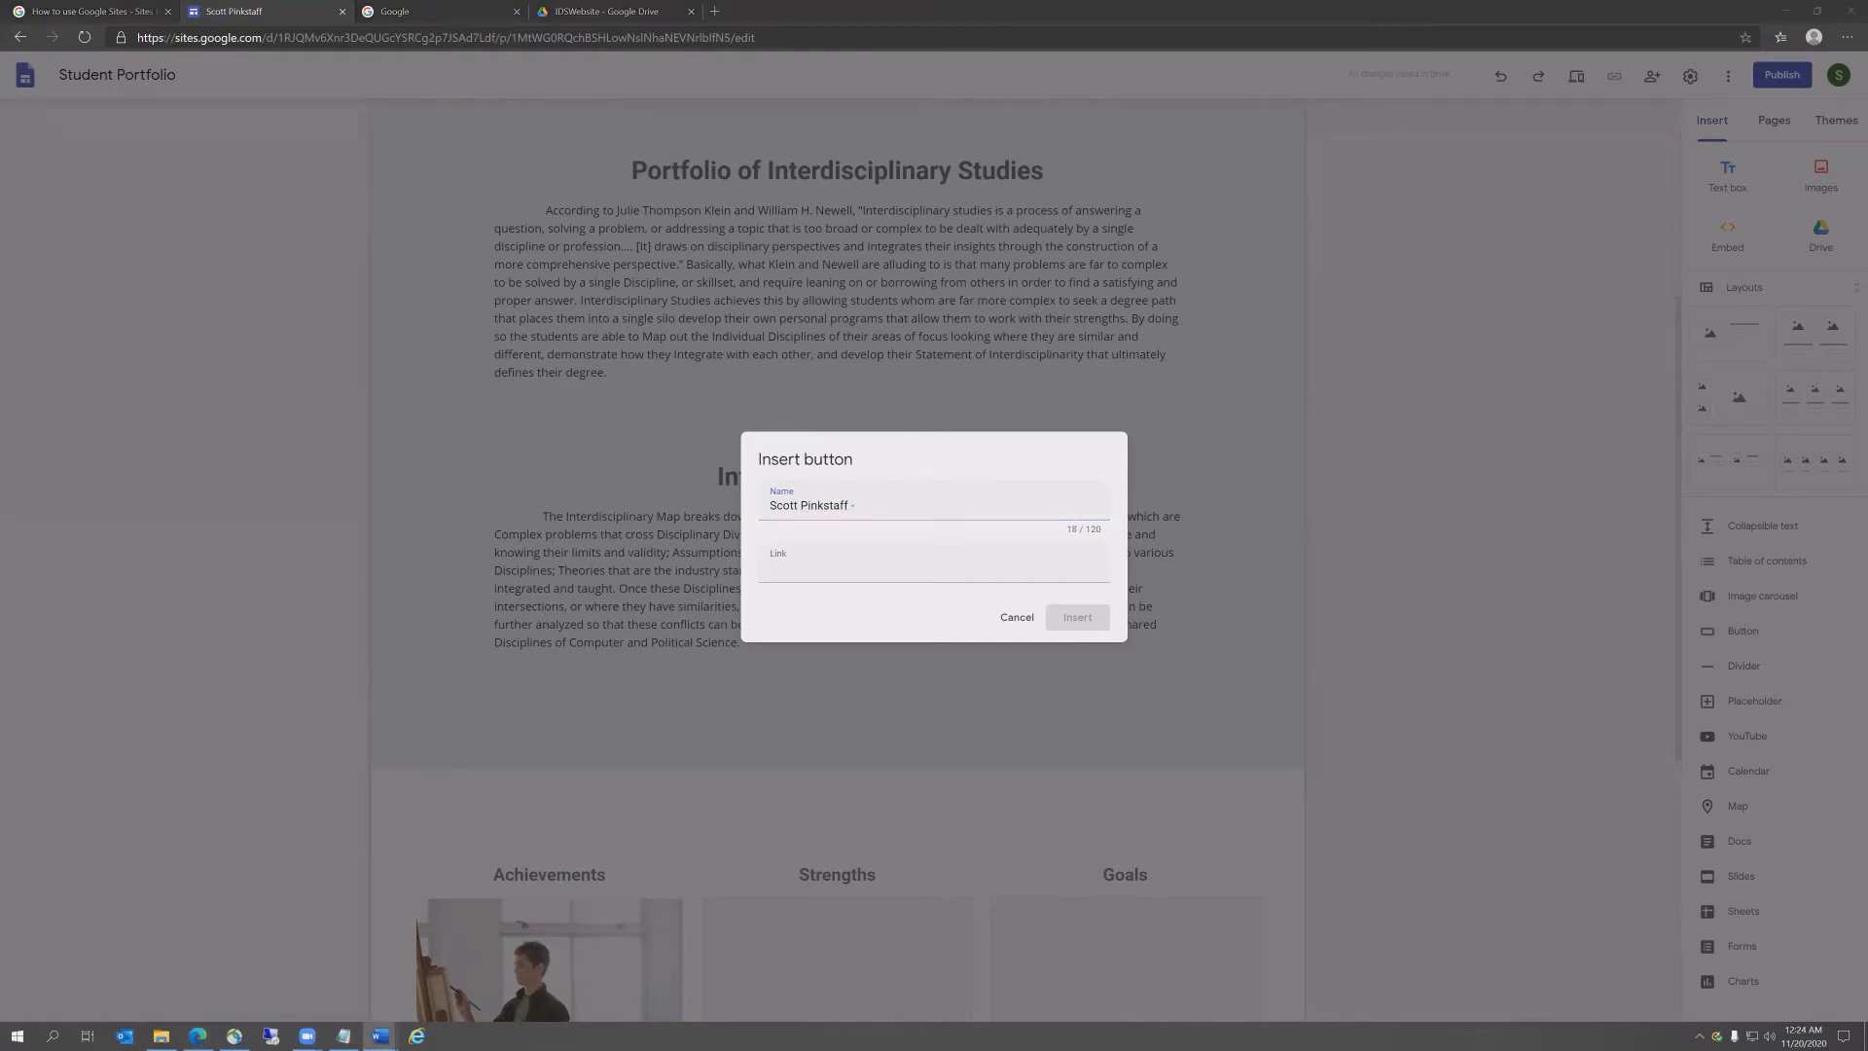
type("- Interdisciplinary Map")
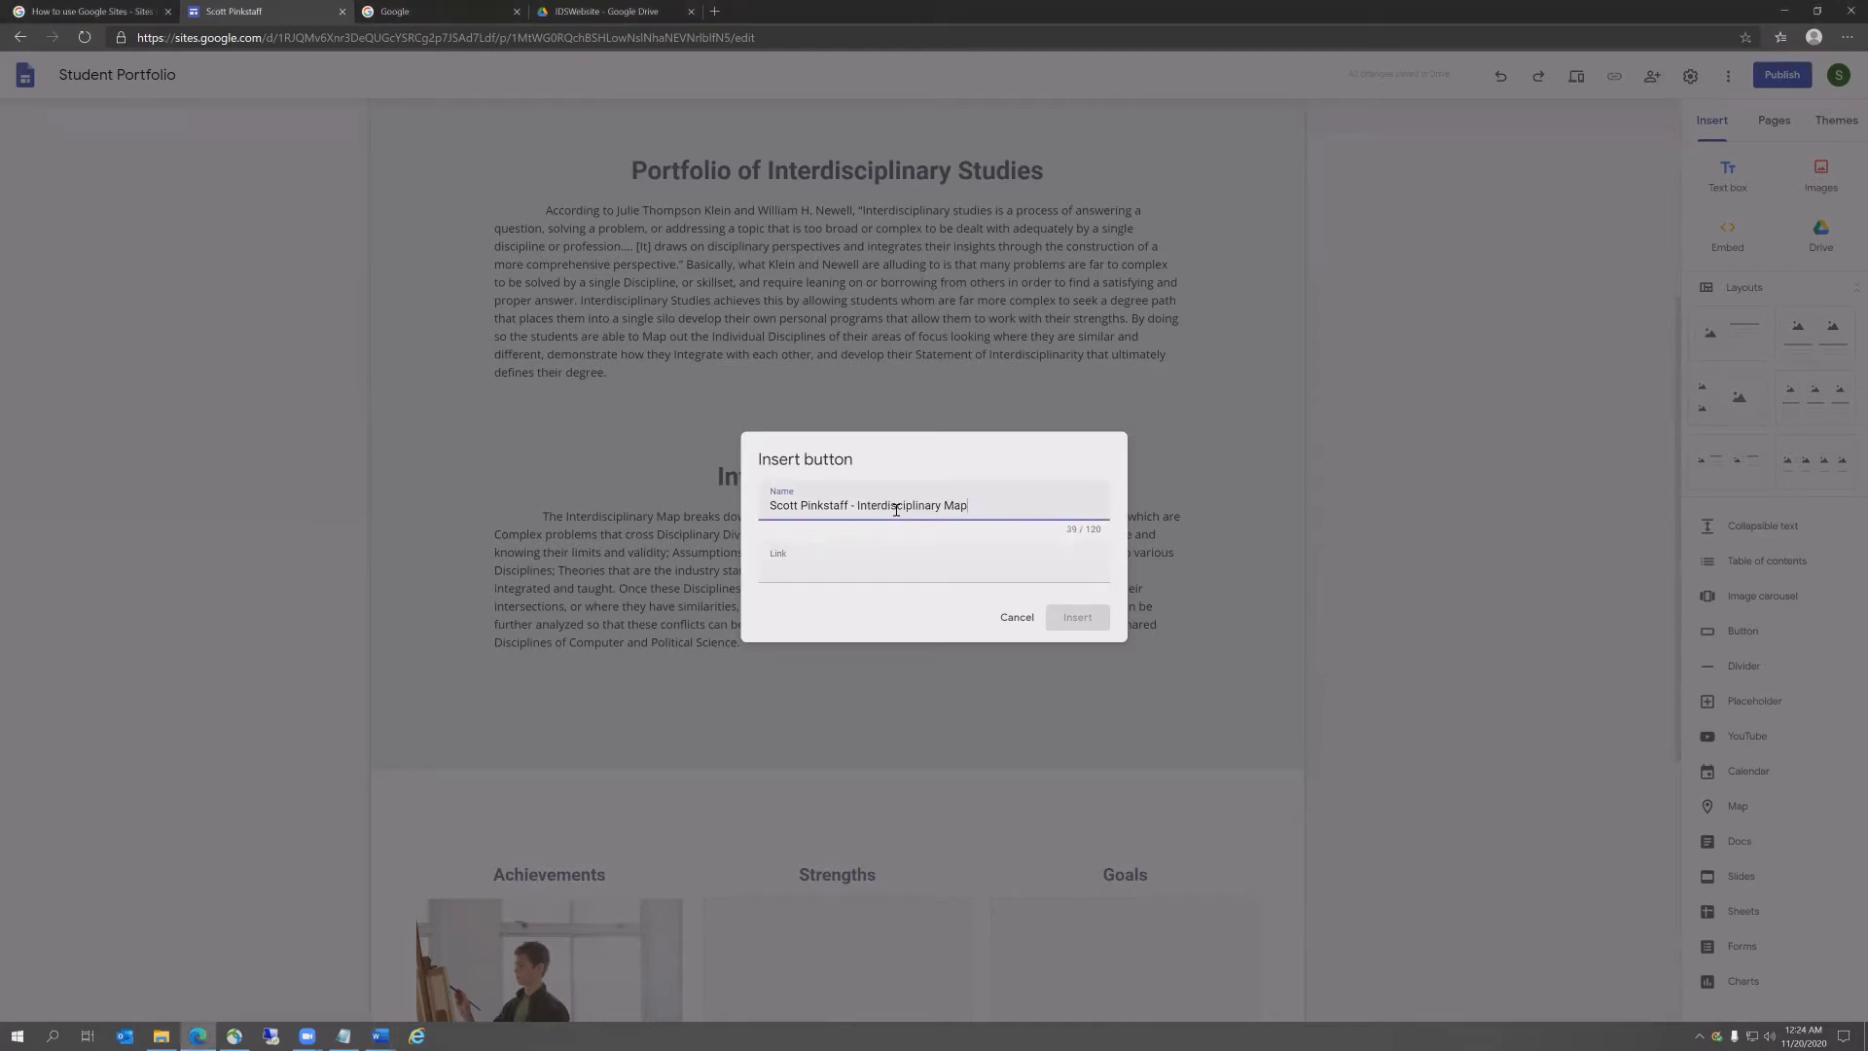
left_click(48, 11)
left_click(622, 10)
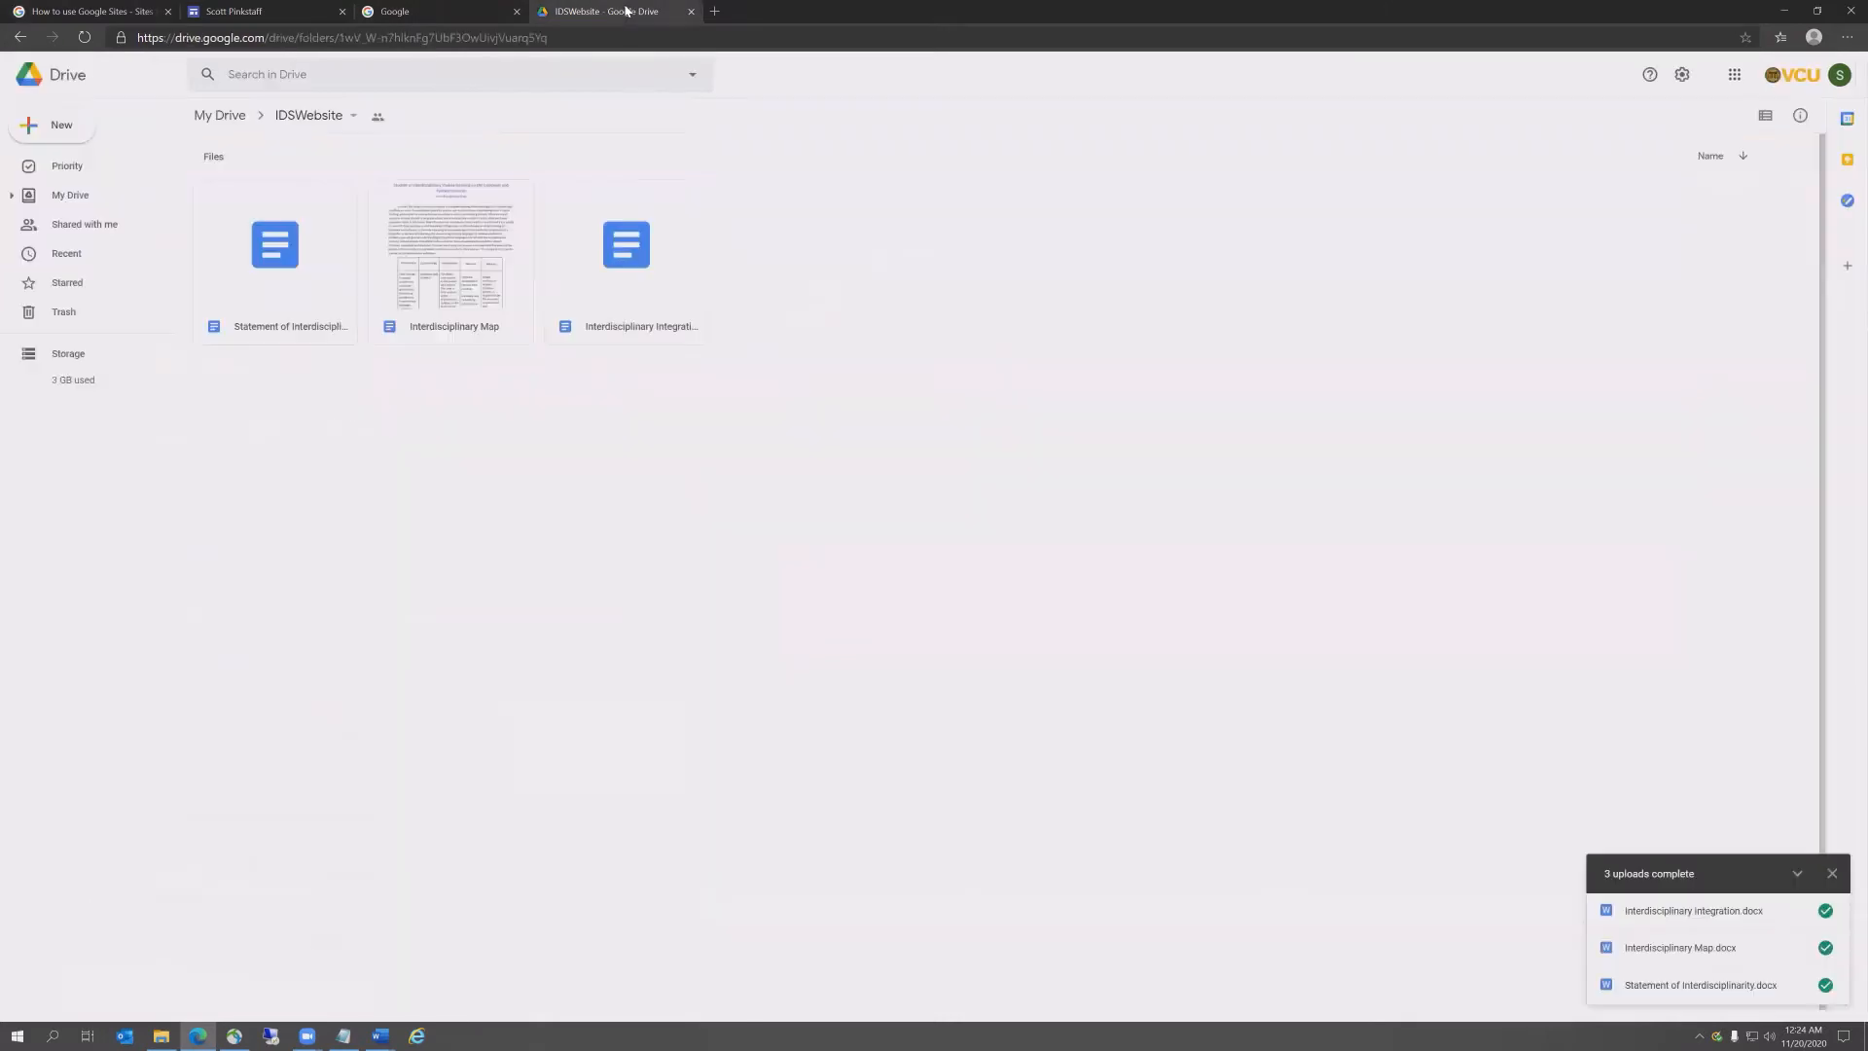
Step: Open the Interdisciplinary Map doc from IDSWebsite and copy its web address
double_click(447, 259)
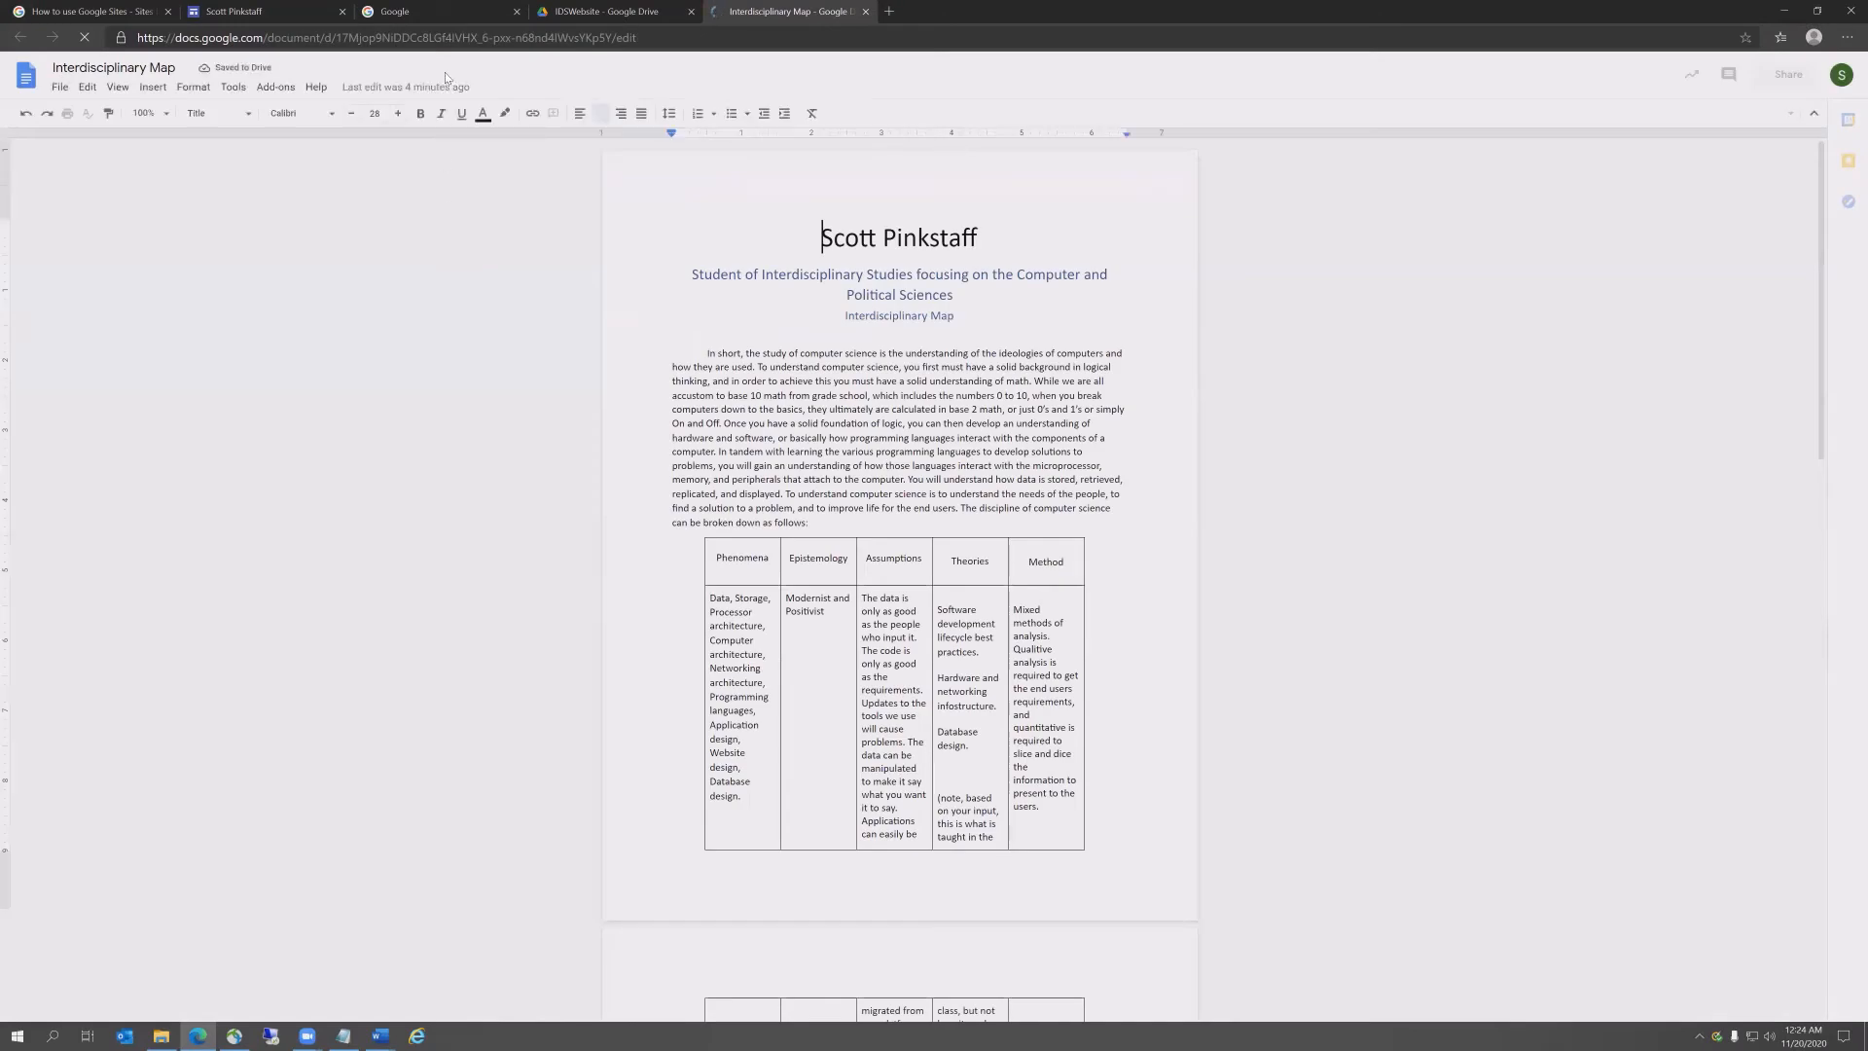
left_click(459, 39)
key("ctrl+c")
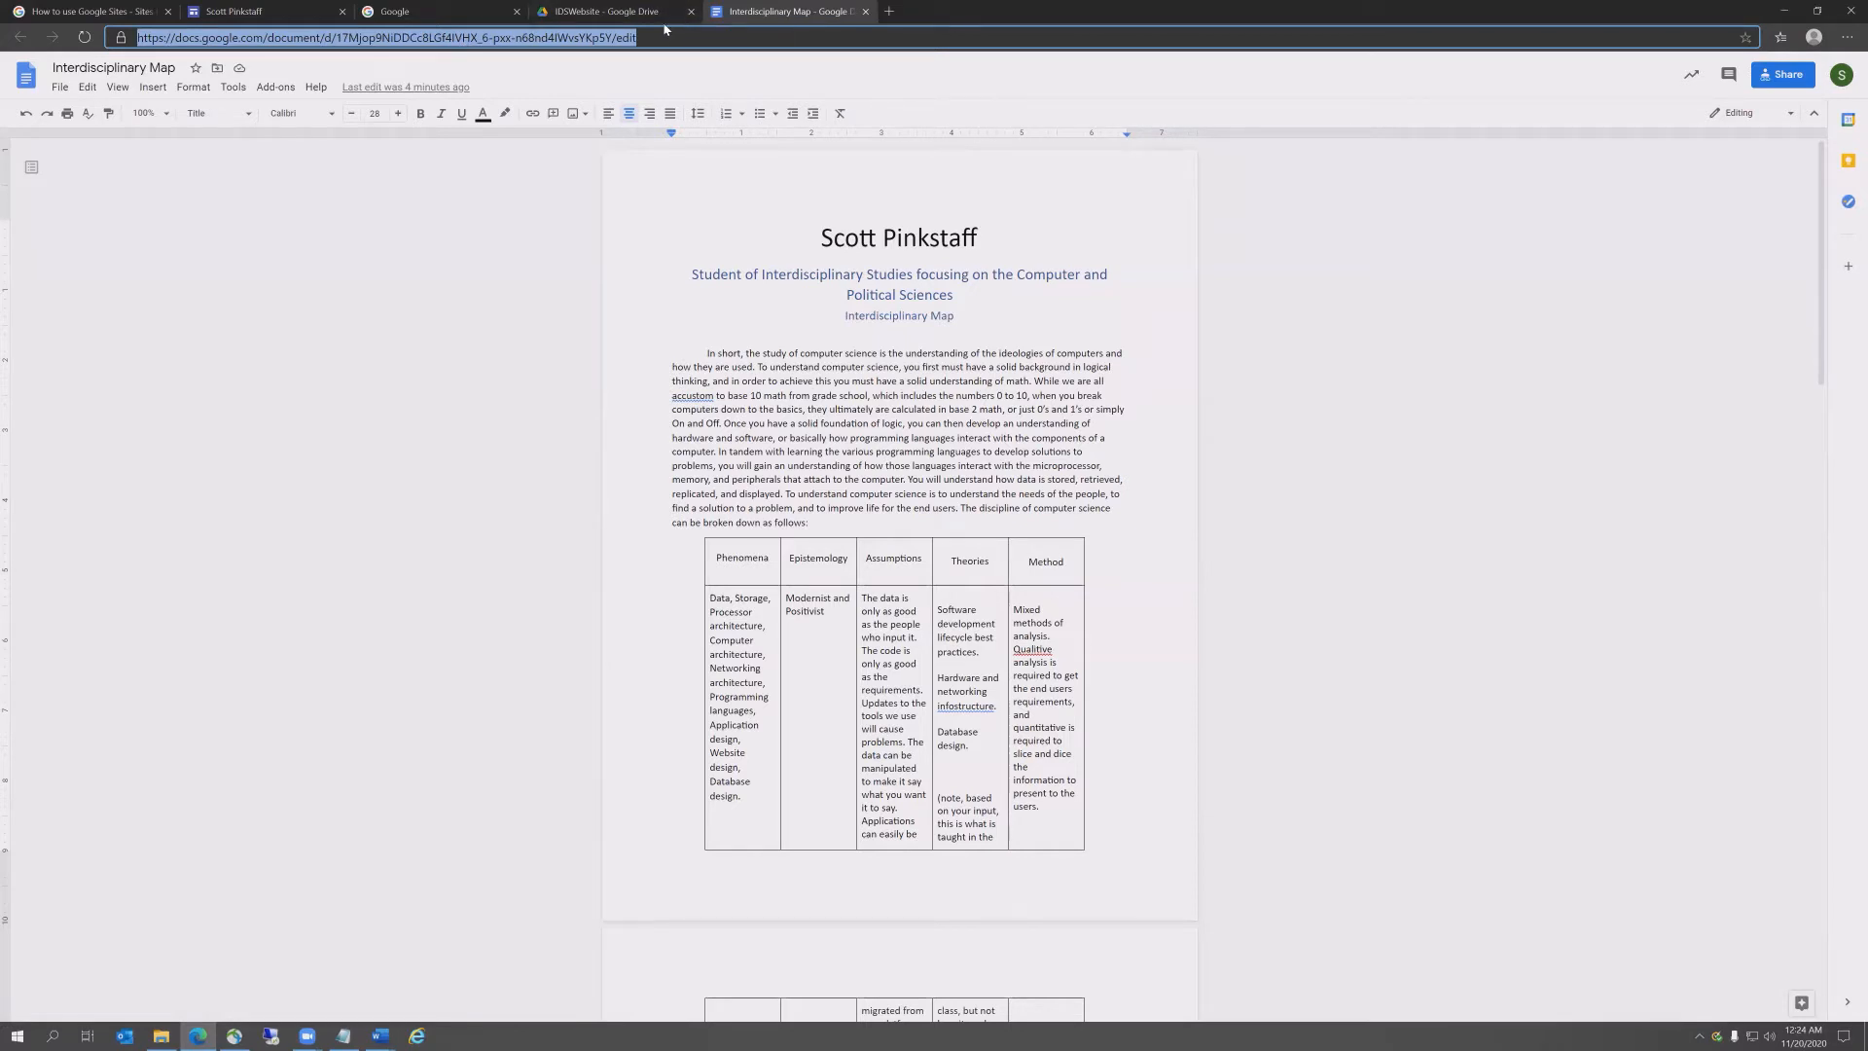
left_click(380, 1034)
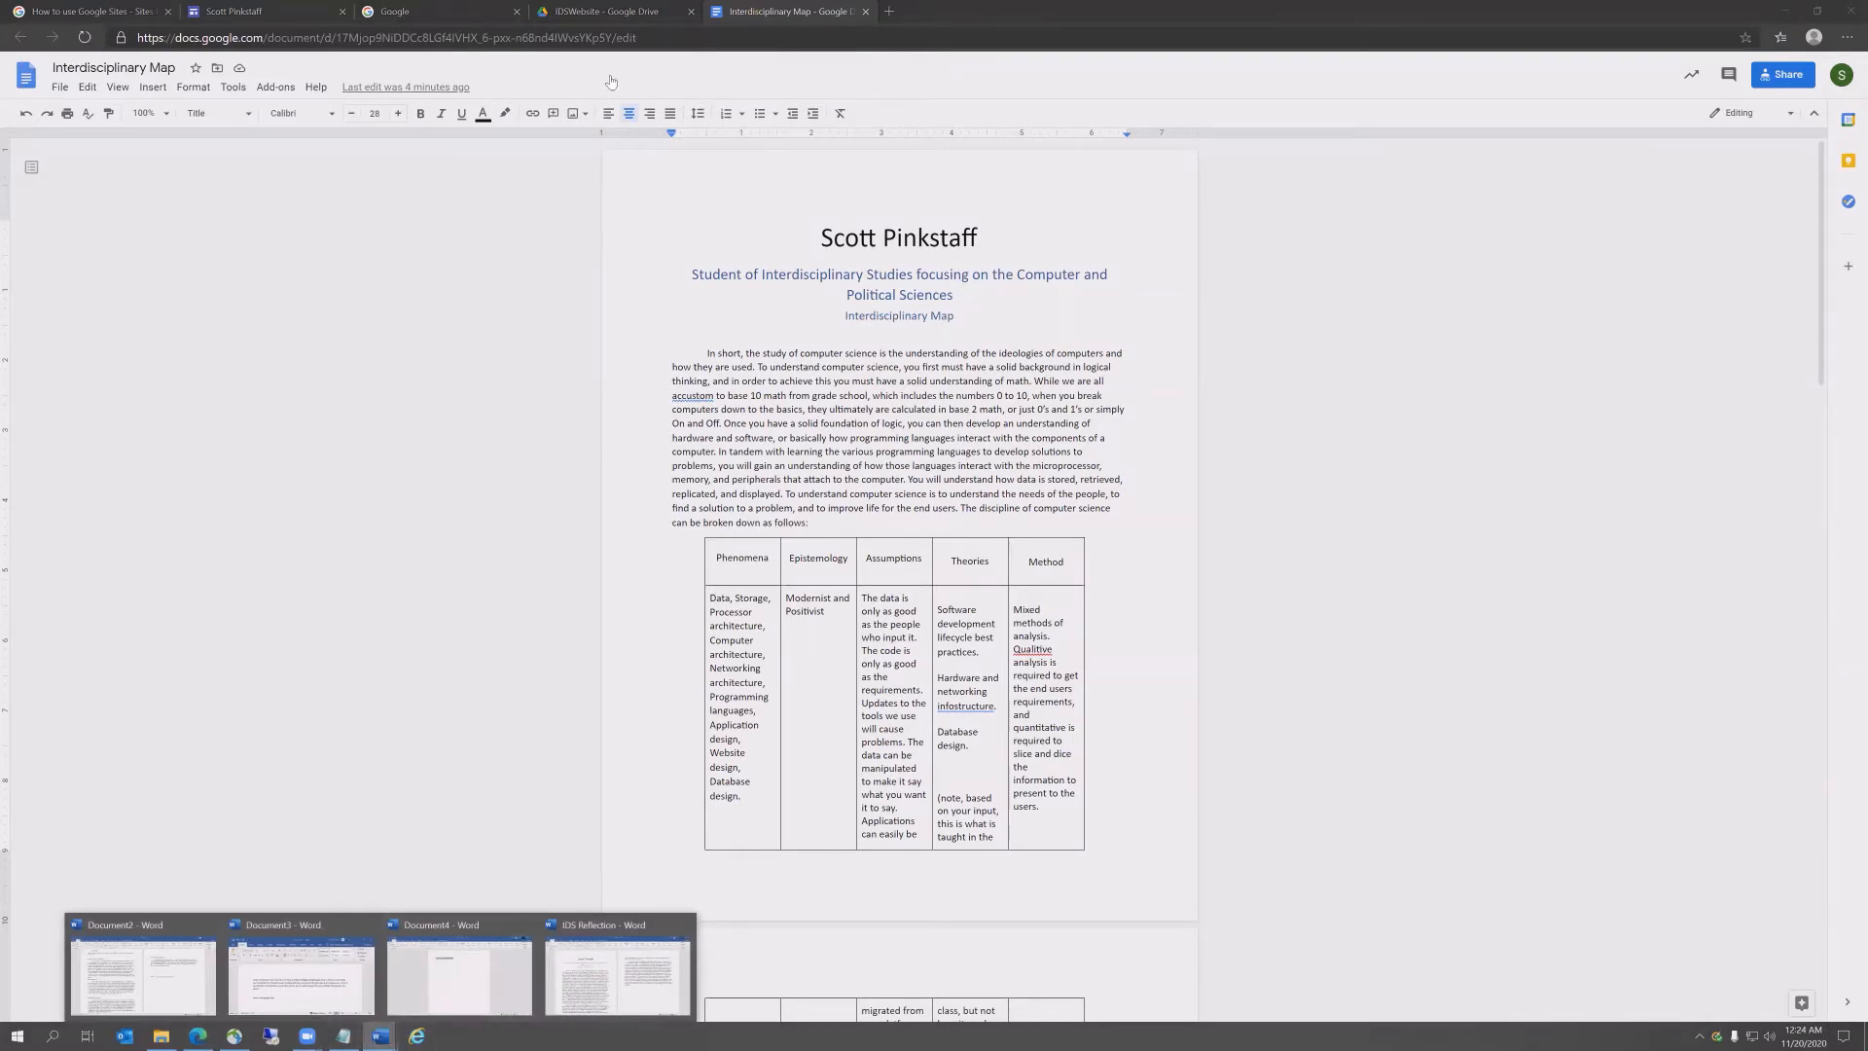
left_click(234, 11)
Step: Paste the Interdisciplinary Map doc URL as the button's link and insert the button
left_click(845, 570)
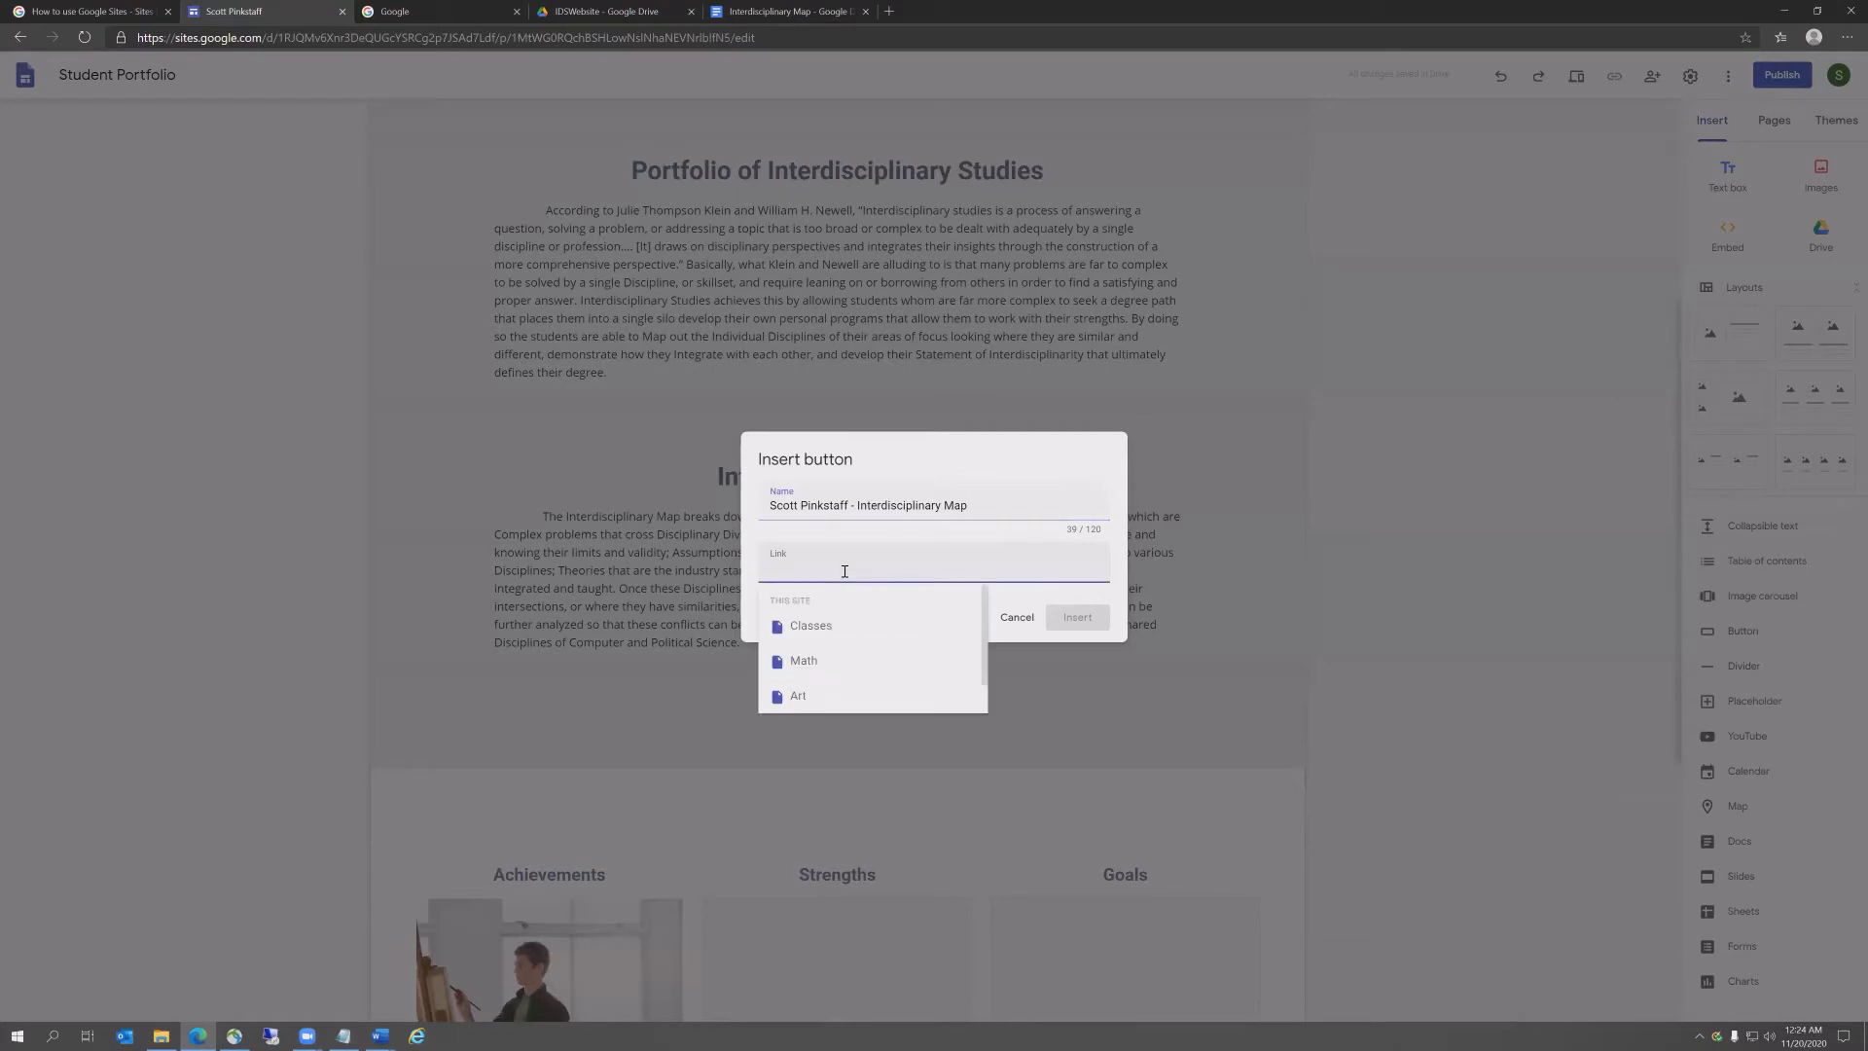
key("ctrl+v")
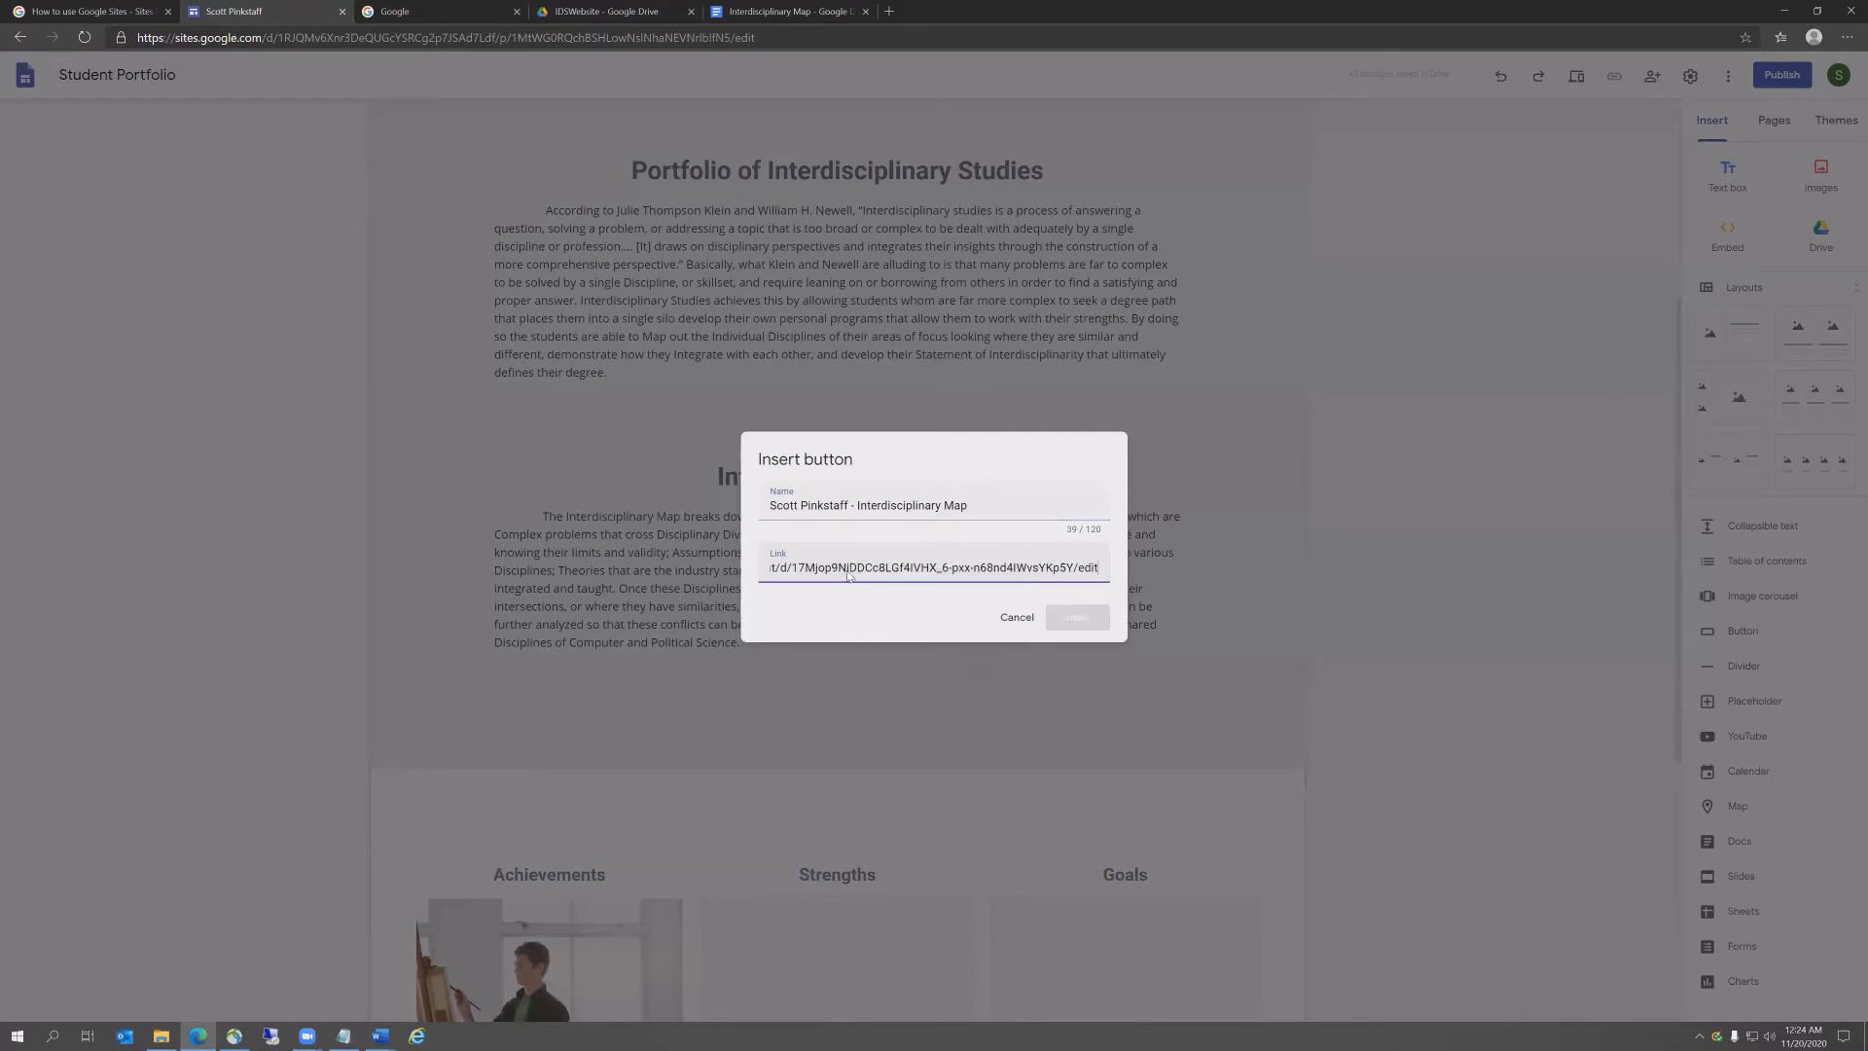
left_click(1077, 619)
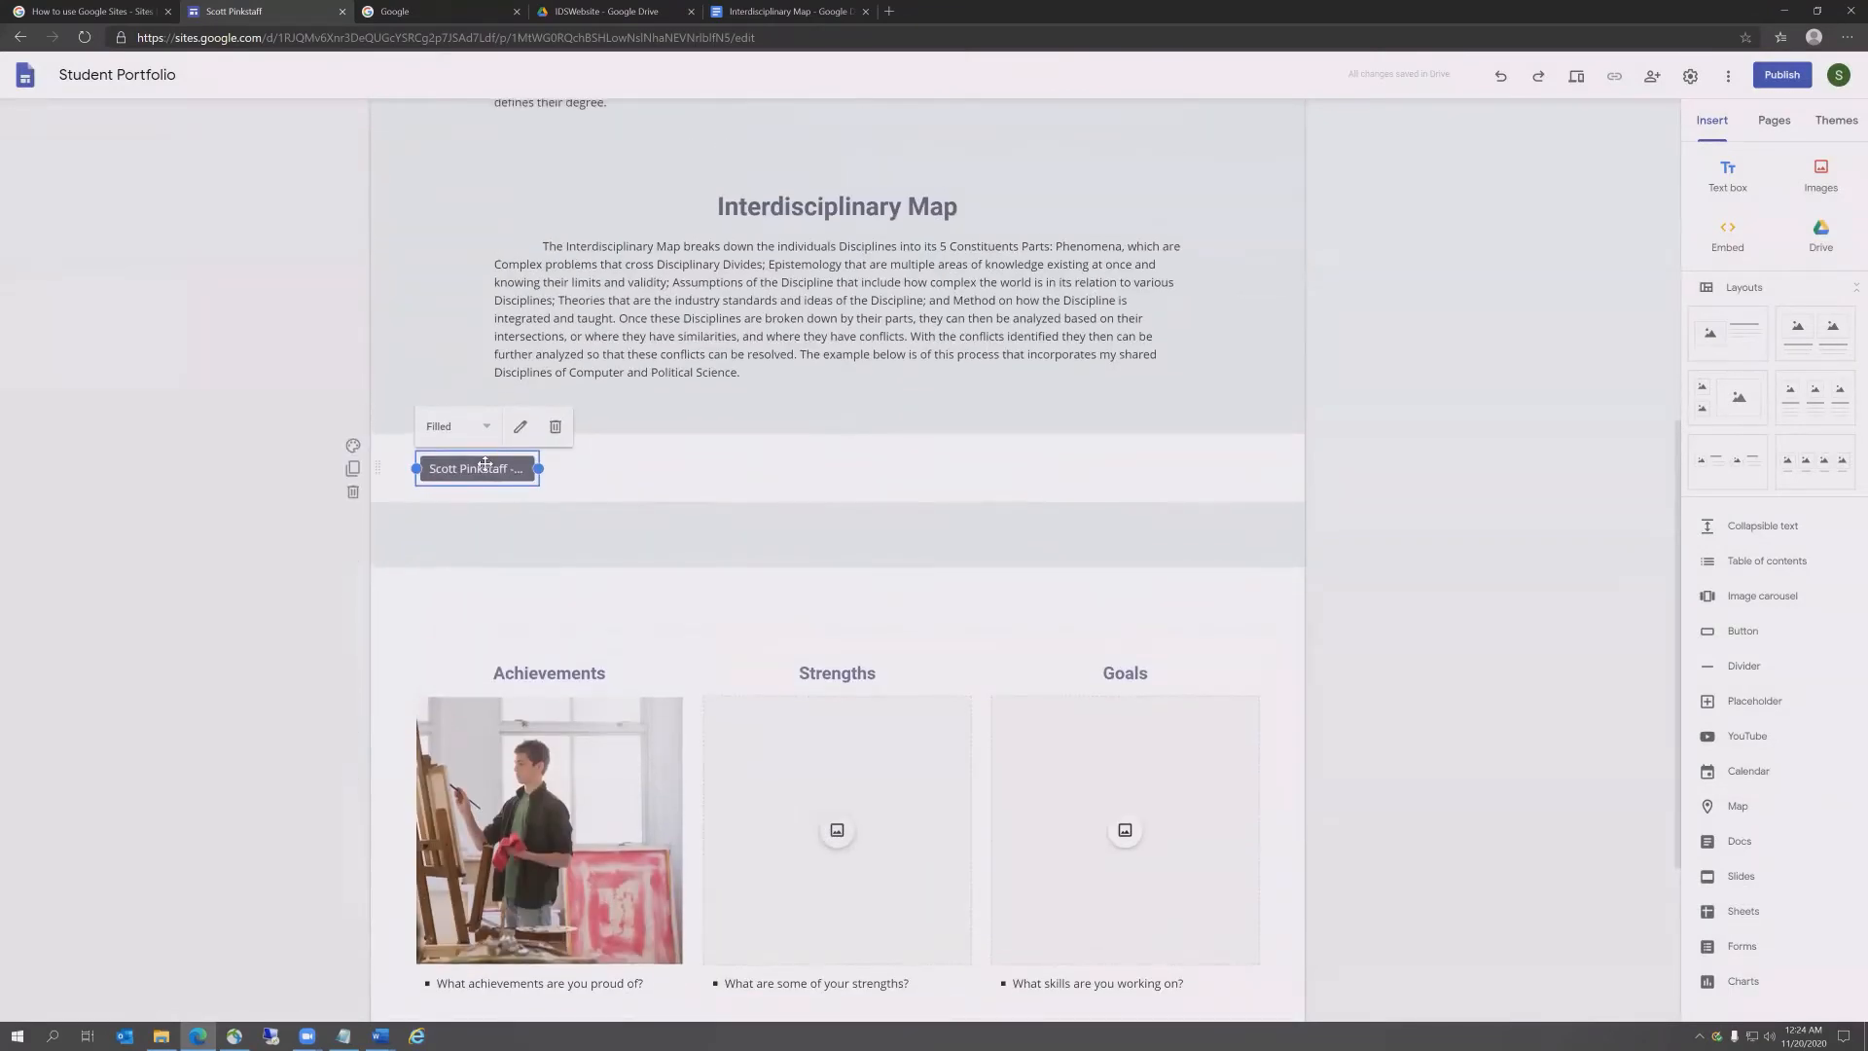
Step: Move the button directly under the Interdisciplinary Map paragraph and delete the leftover blank line
left_click_drag(506, 470, 791, 398)
left_click(699, 407)
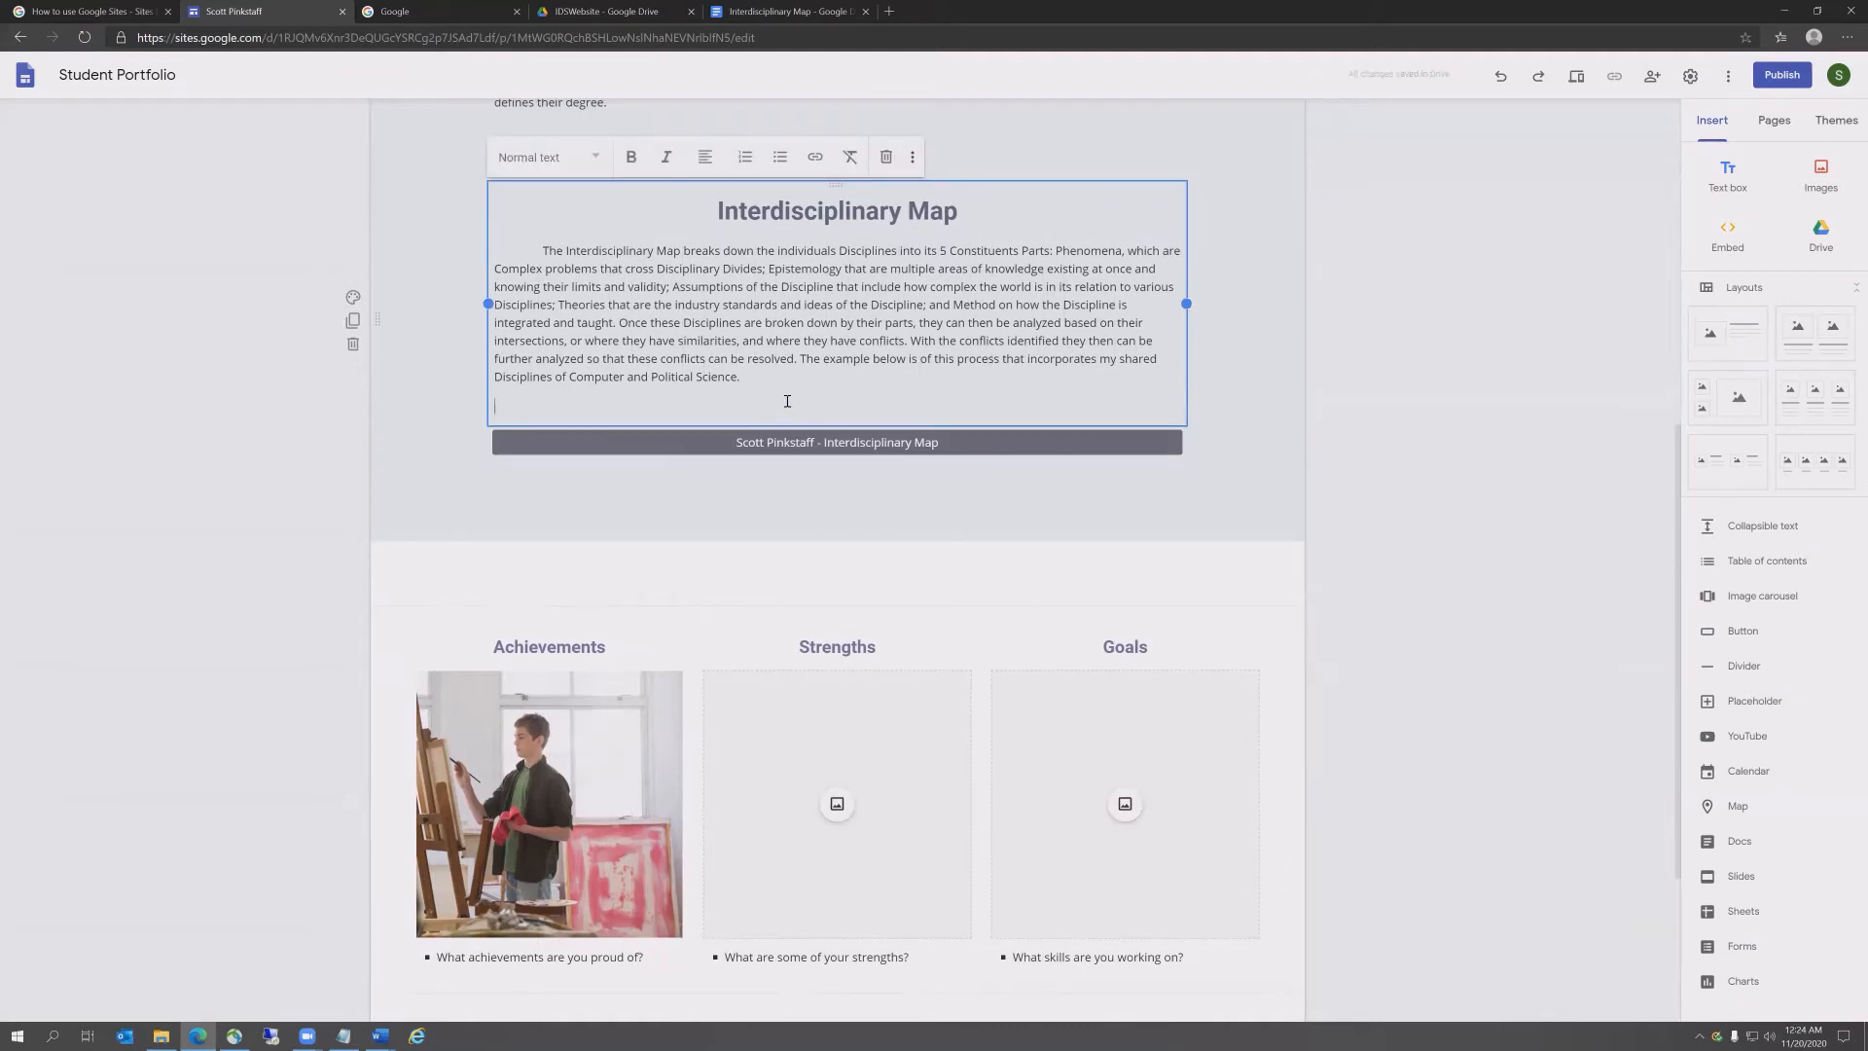
key("BackSpace")
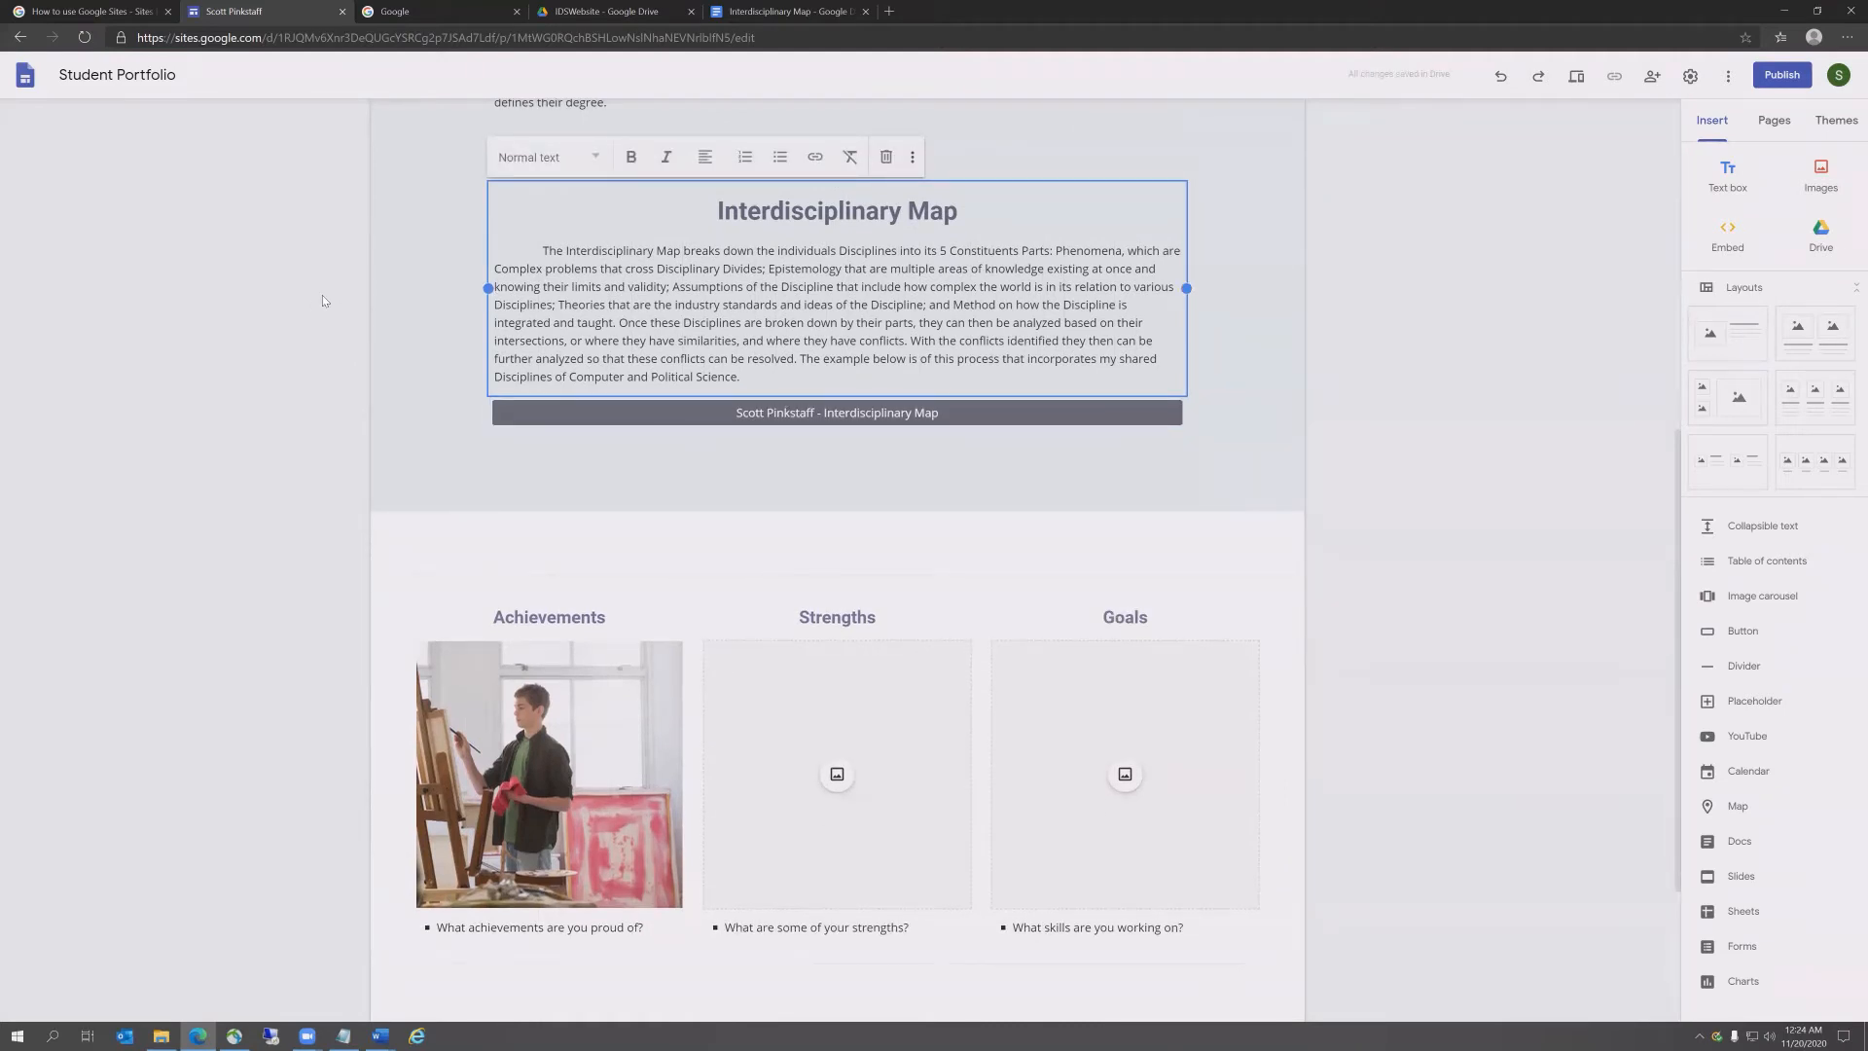
left_click(249, 294)
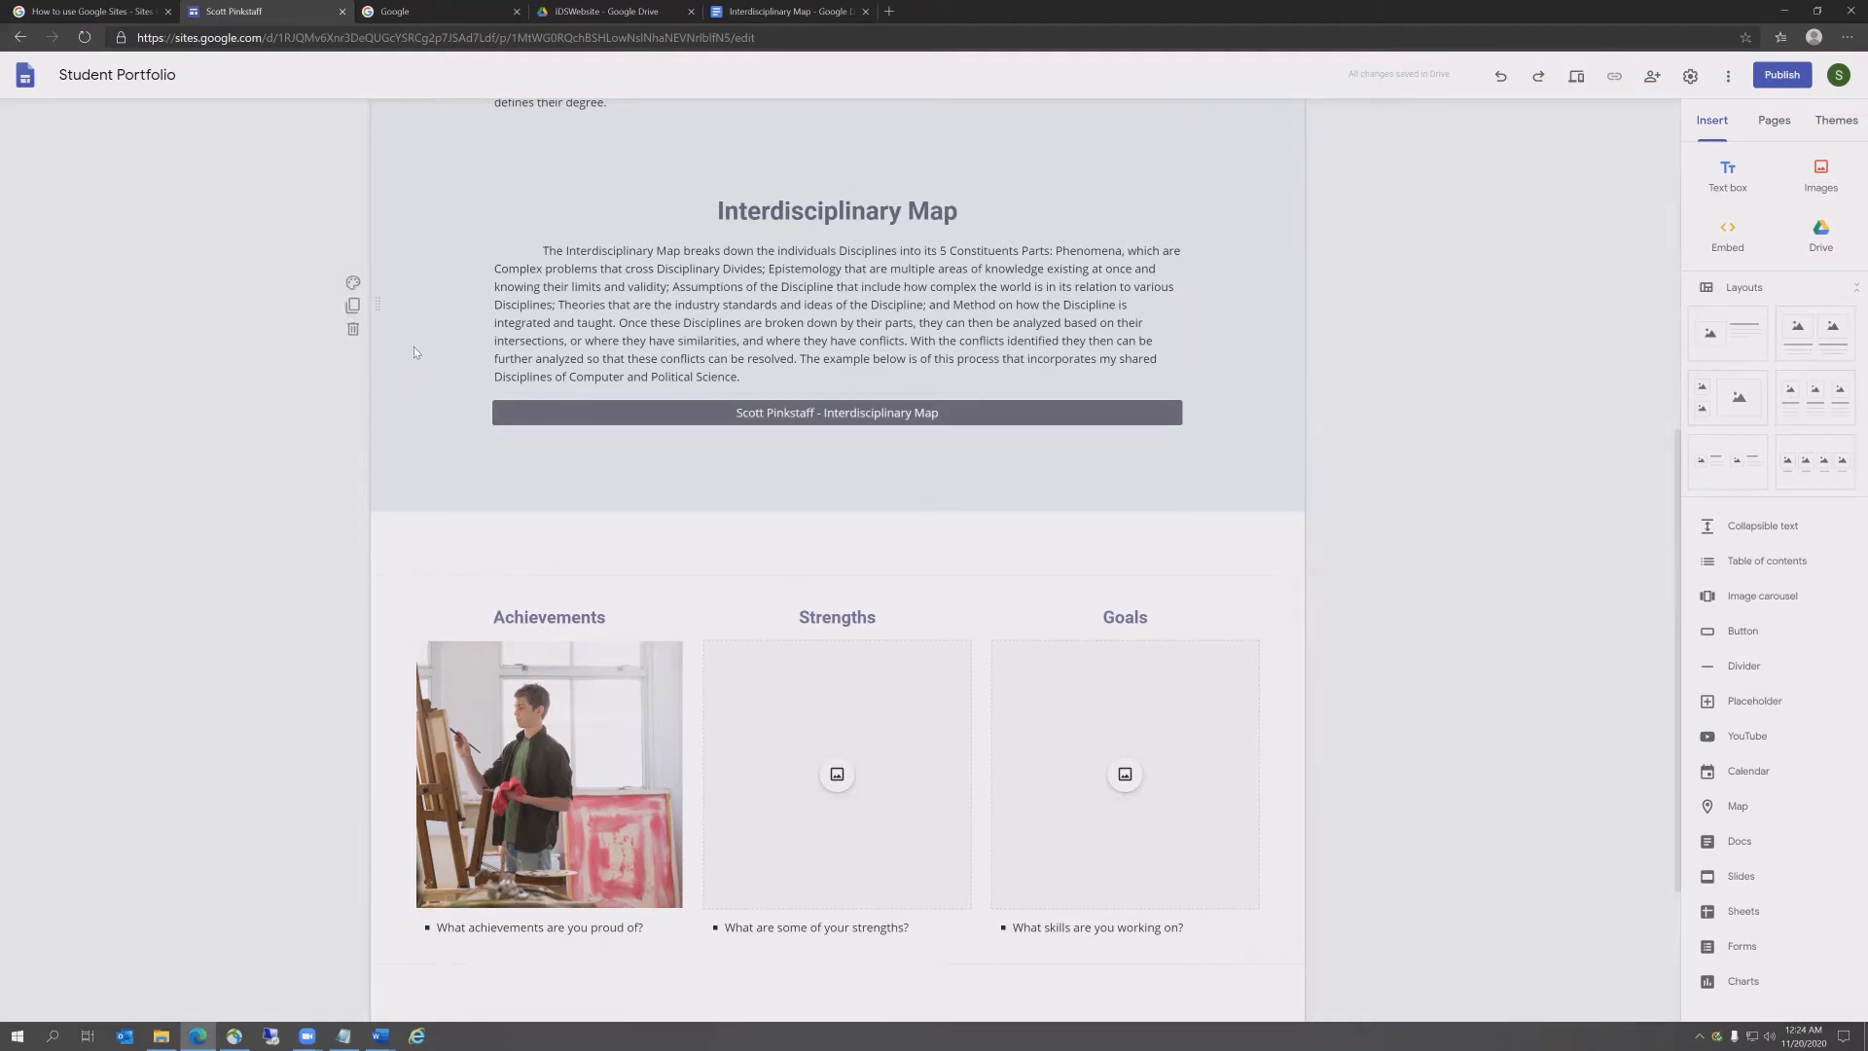
Step: Duplicate the Interdisciplinary Map section and retitle the copy 'Interdisciplinary Integration'
left_click(352, 306)
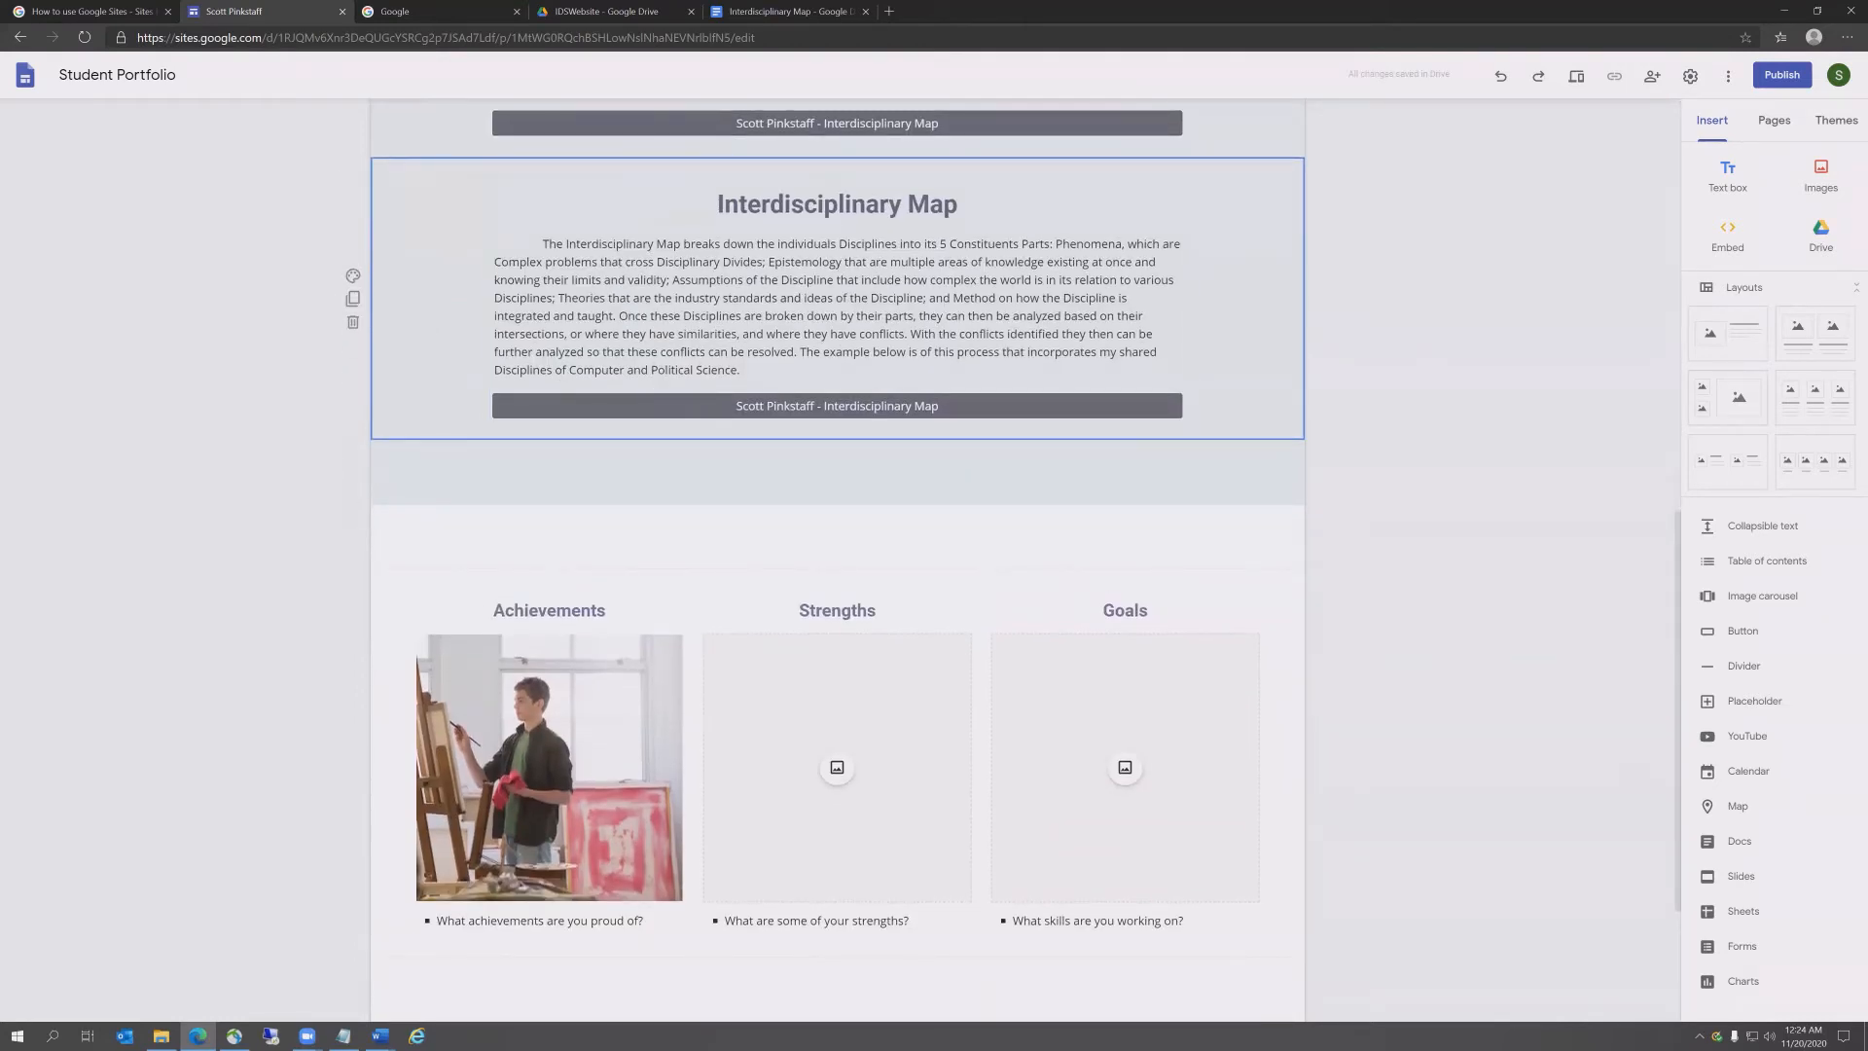
key("alt+Tab")
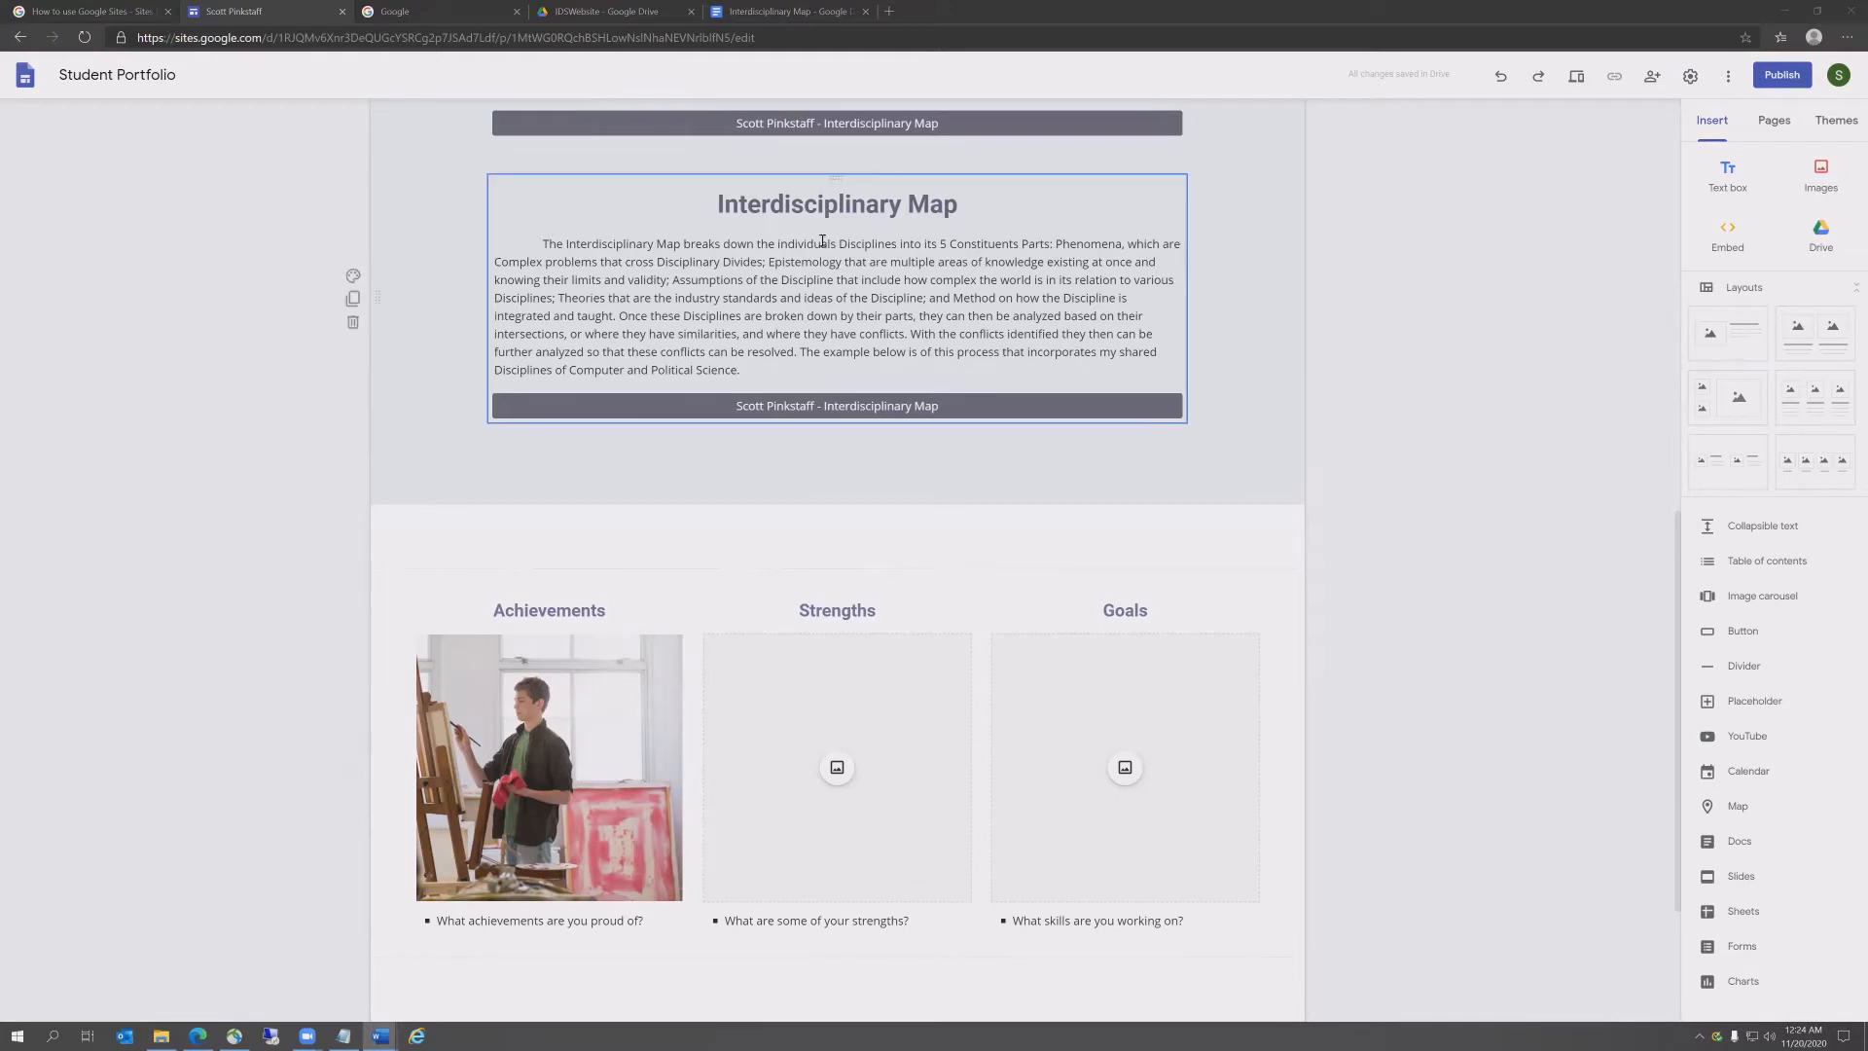
left_click_drag(962, 194, 726, 210)
type("Interdisciplinary Integration")
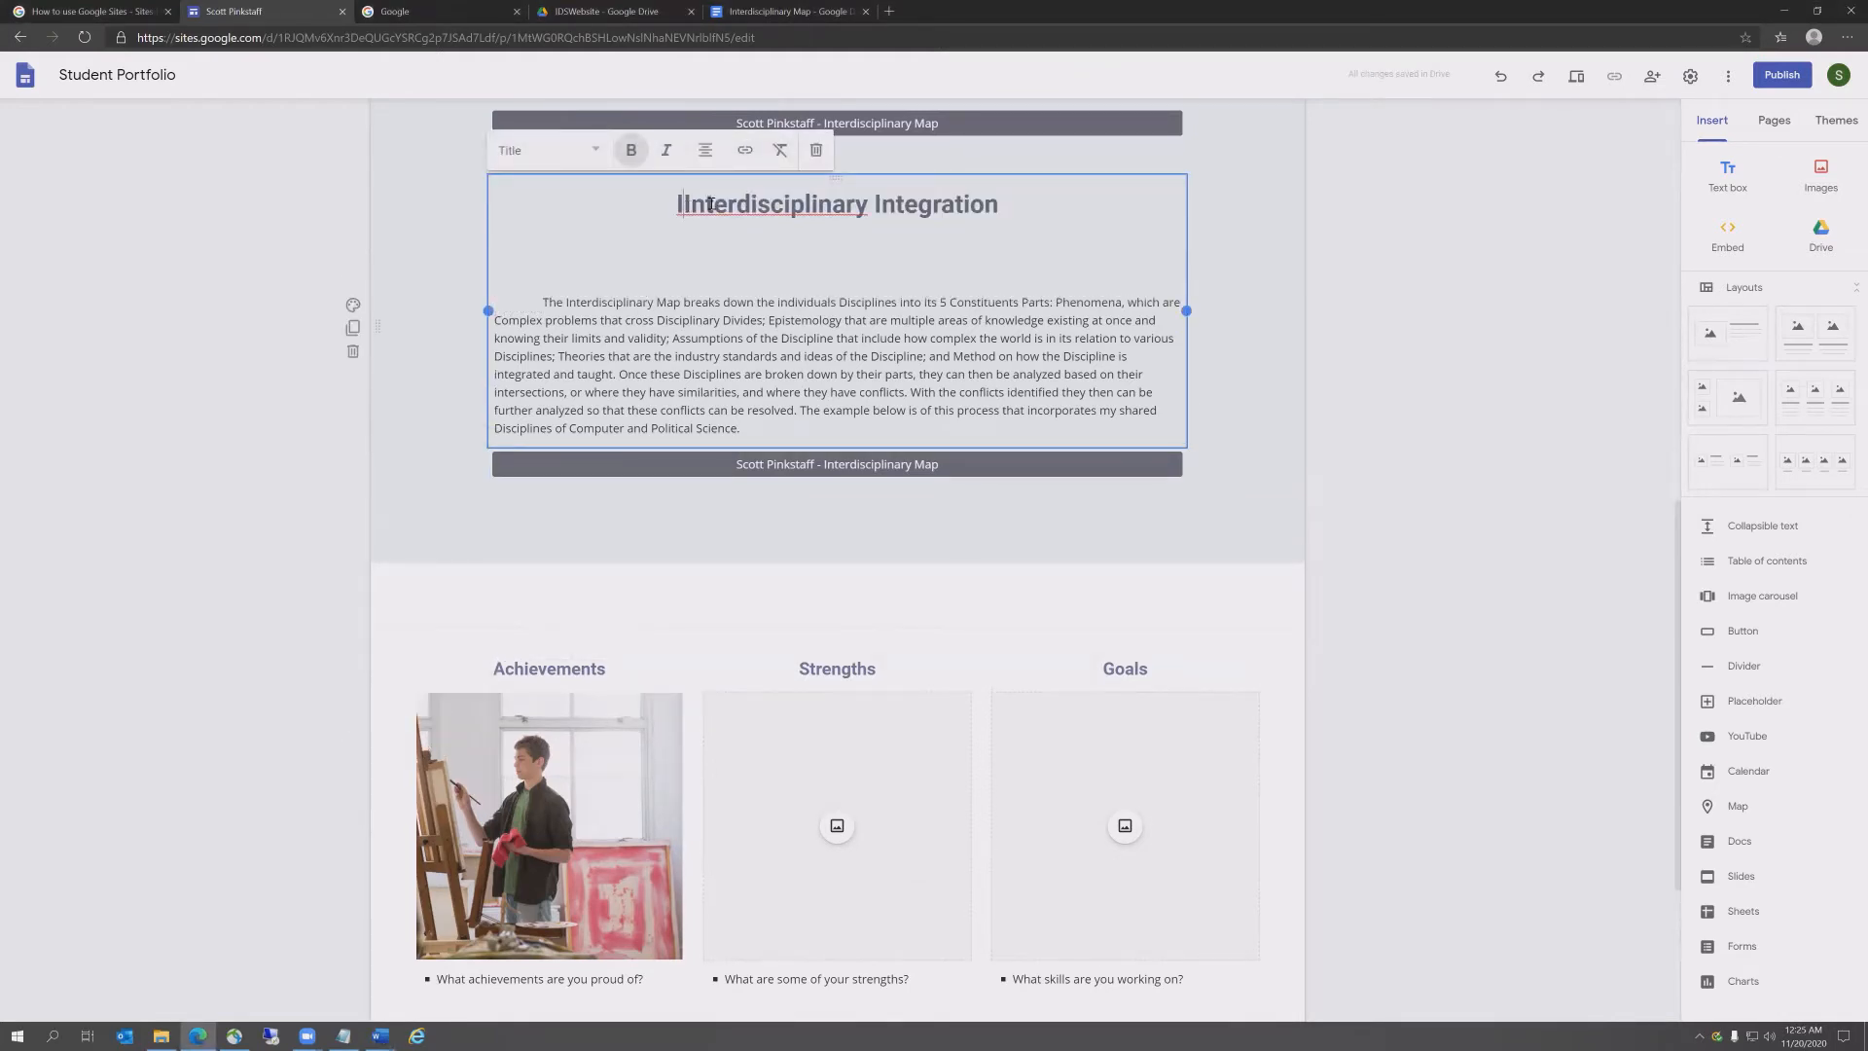
key("BackSpace")
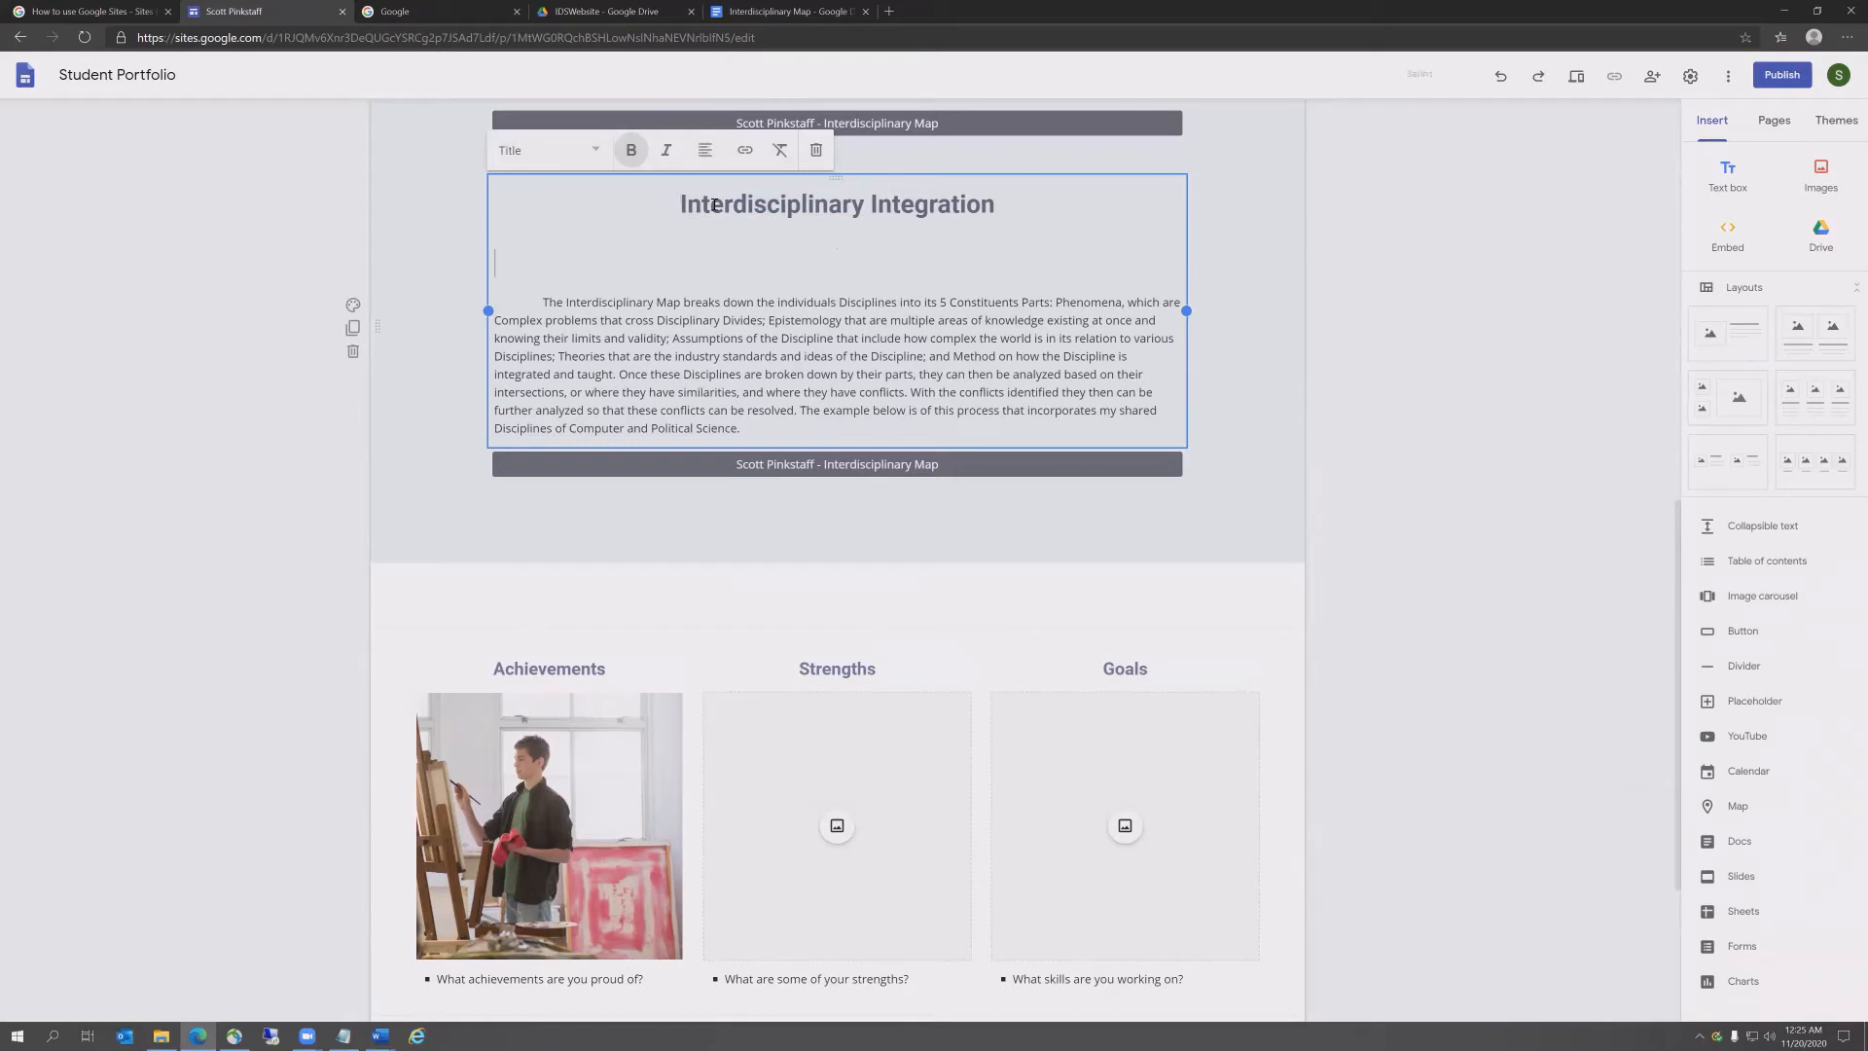
key("BackSpace")
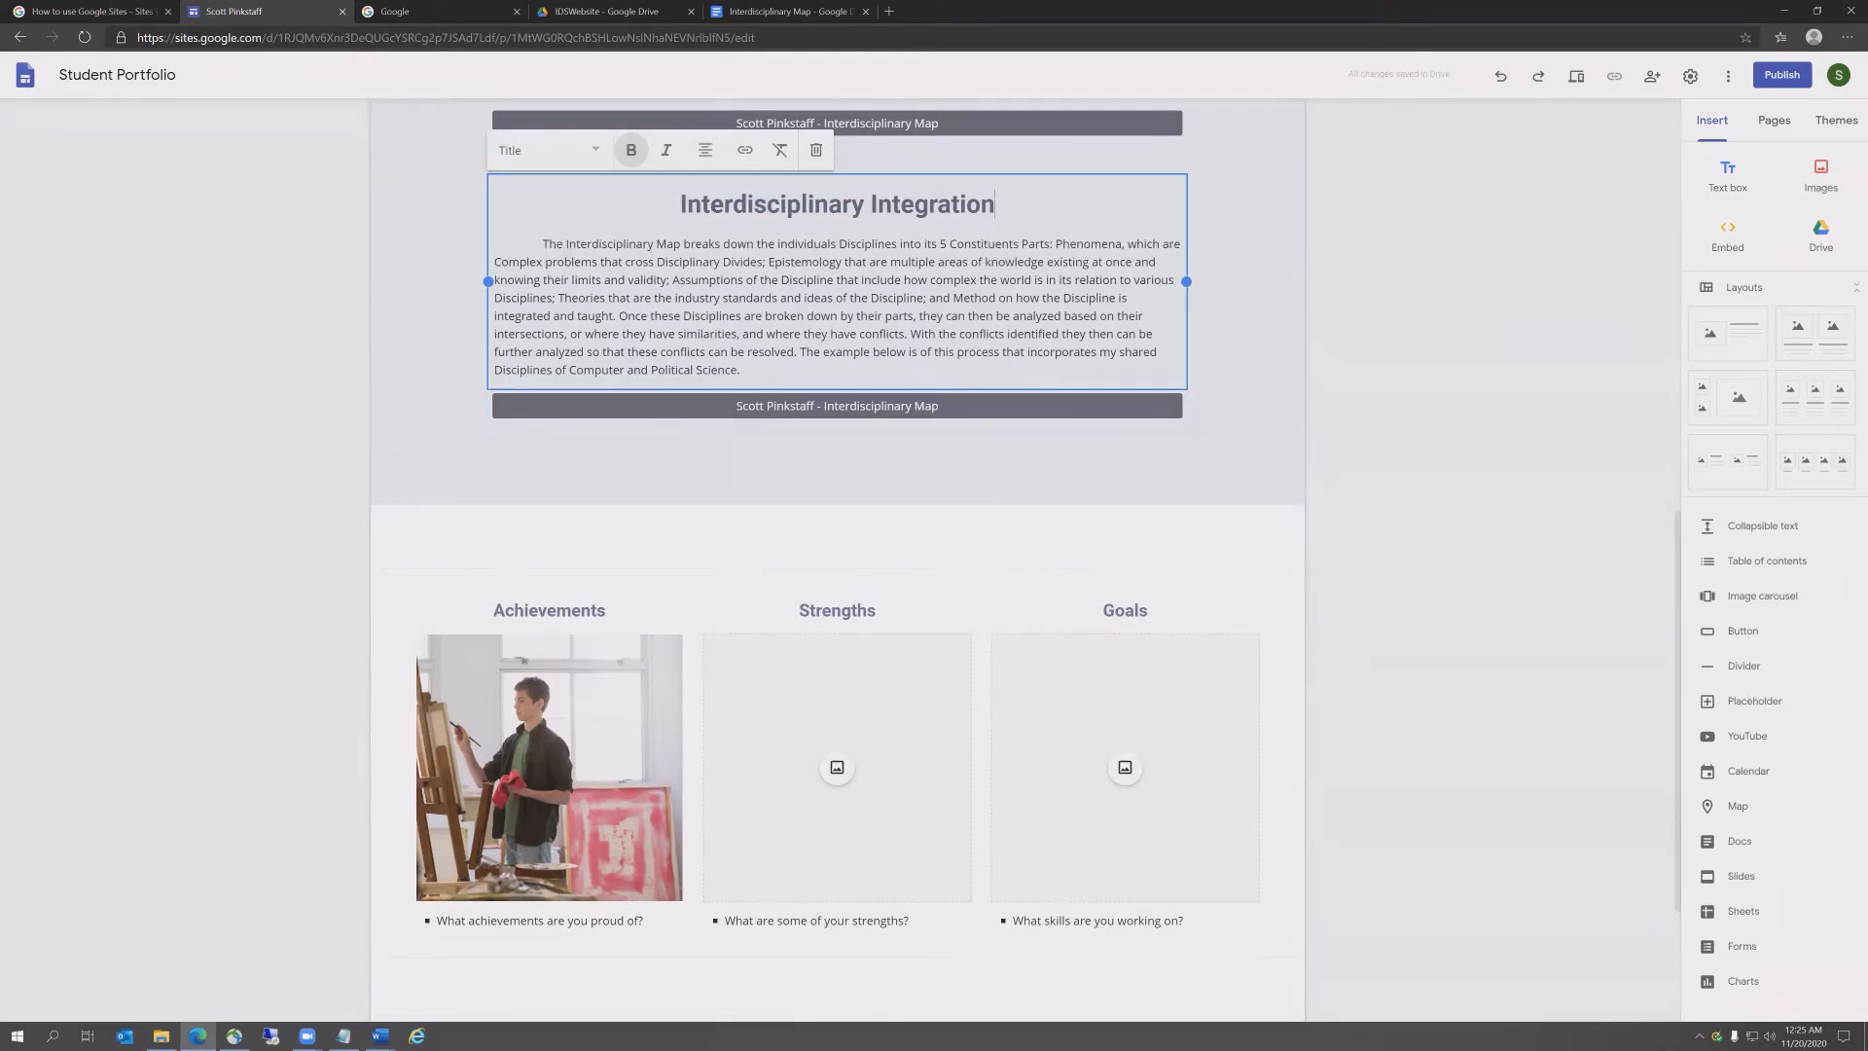
Step: Replace the copied paragraph with the text about the aluminum shortage from Word
key("alt+Tab")
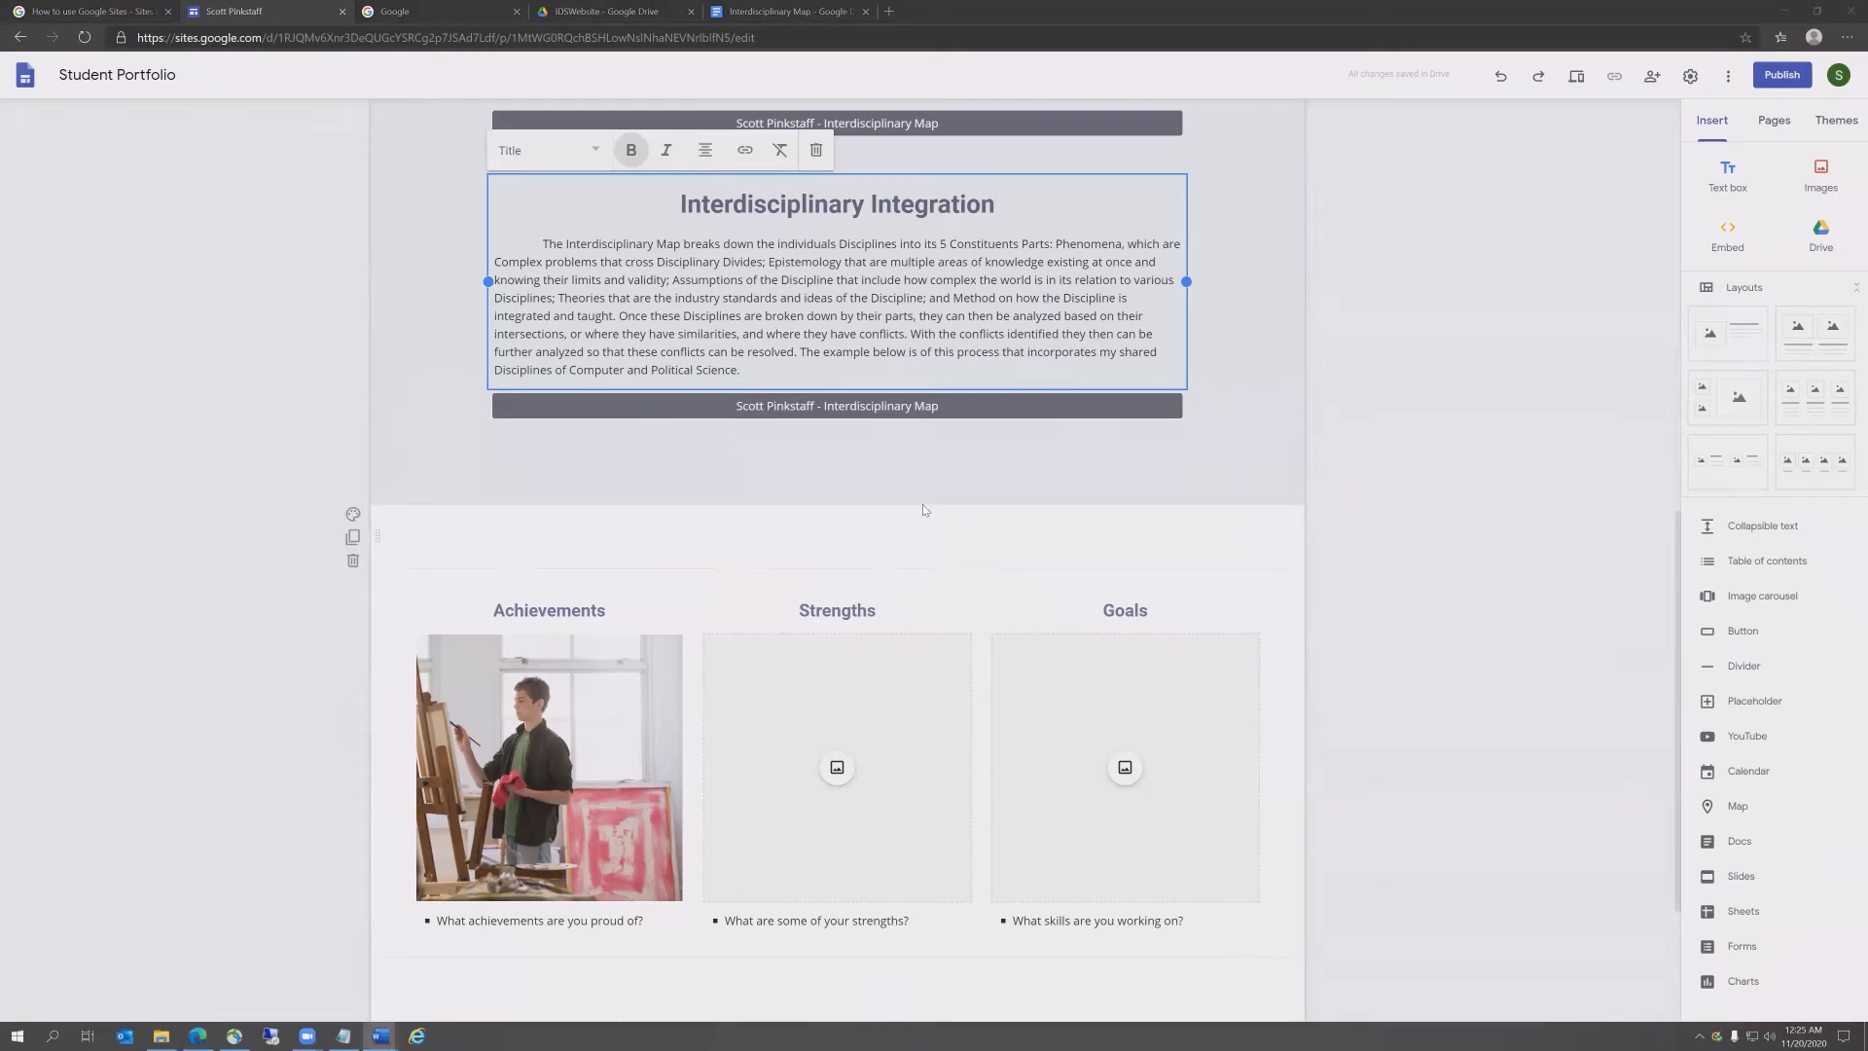
left_click_drag(741, 371, 496, 250)
type("Integration is the process of applying multiple Disciplines to solve a problem. In the case of the following example I was part of a group whom searched for an answer to a shortage of Aluminum that was affecting both HVAC and Beverage manufactures caused by an increase of demand brought upon by the Covid-19 crises and tariffs that were imposed on Aluminum imports by the Trump Administration. In the case of this problem, my group and I relied on our shared Discipline of International Relations, which is a Sub-Discipline of Political Science, but found that we could only resolve the tariff dispute, and not addressing getting the Aluminum to the manufactures so that they could make more cans that the beverage industry uses, or HVAC components that they use, and beyond. For that we needed additional Disciplines as described in the document link below.")
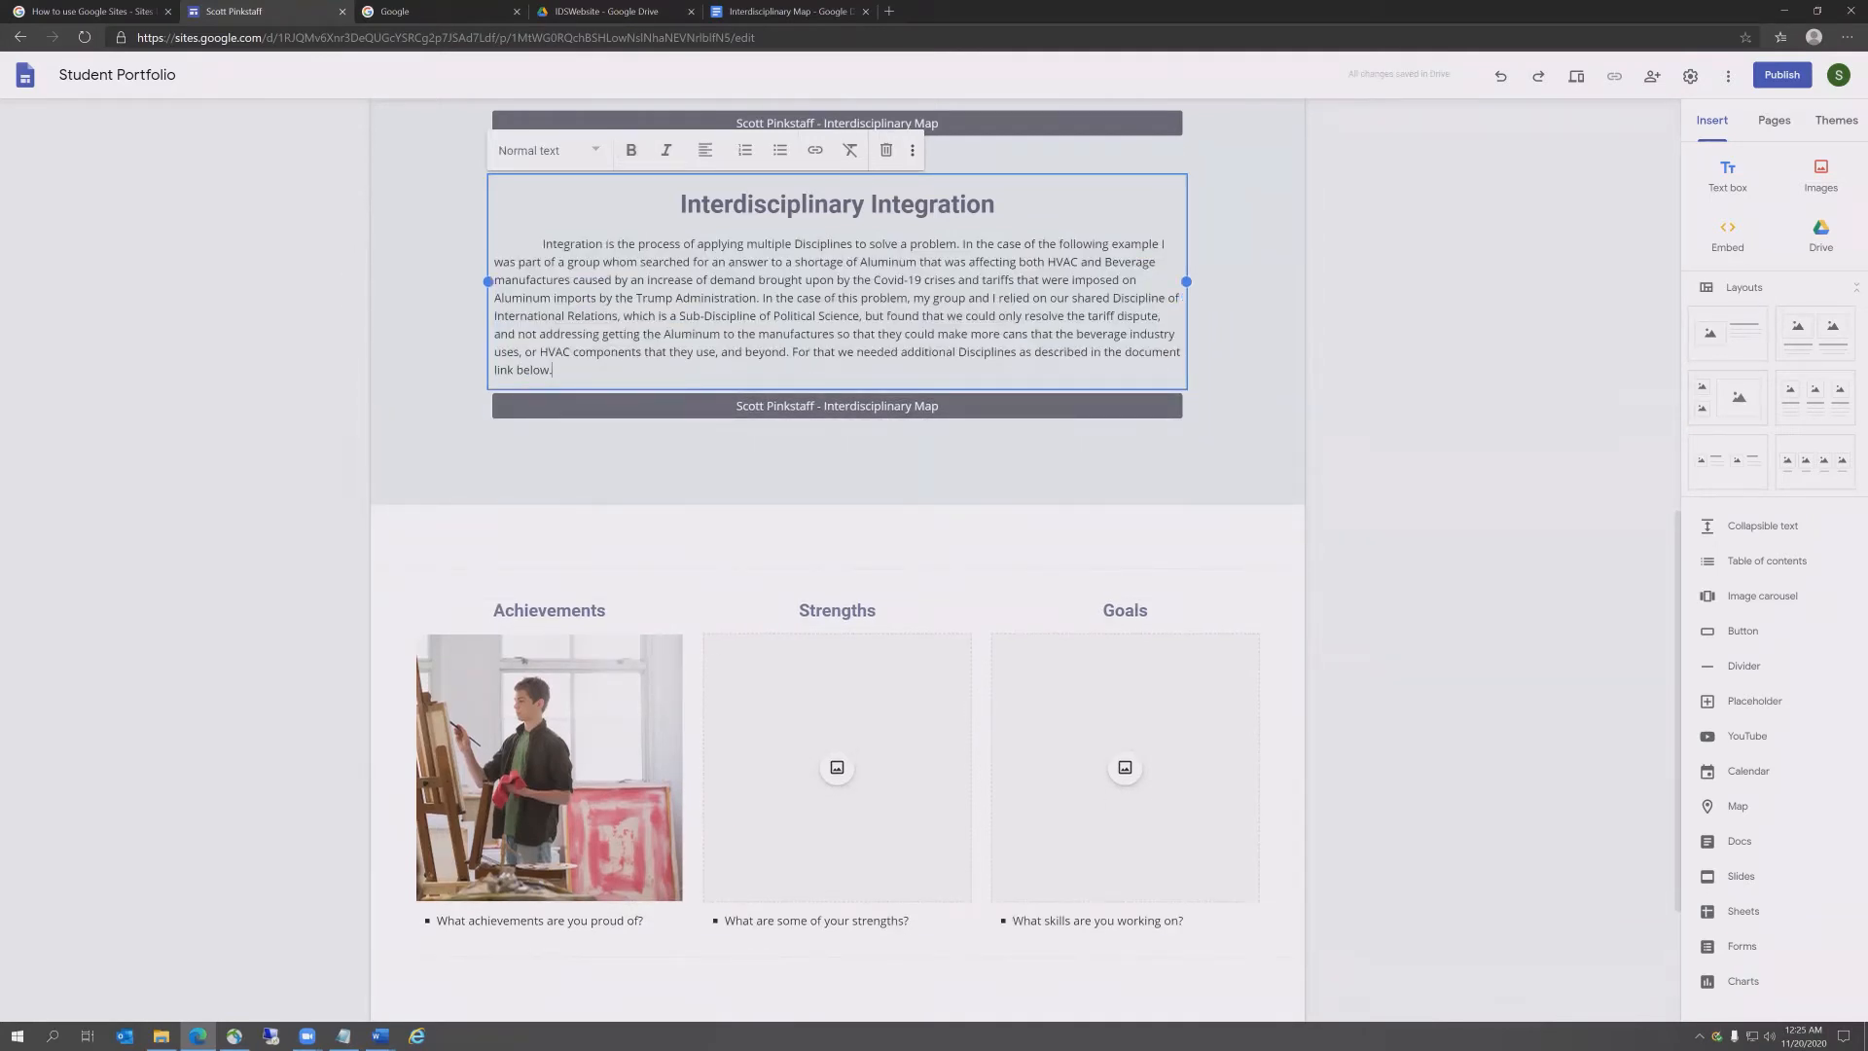
Step: Rename the copied button to end with 'Interdisciplinary Integration'
key("alt+Tab")
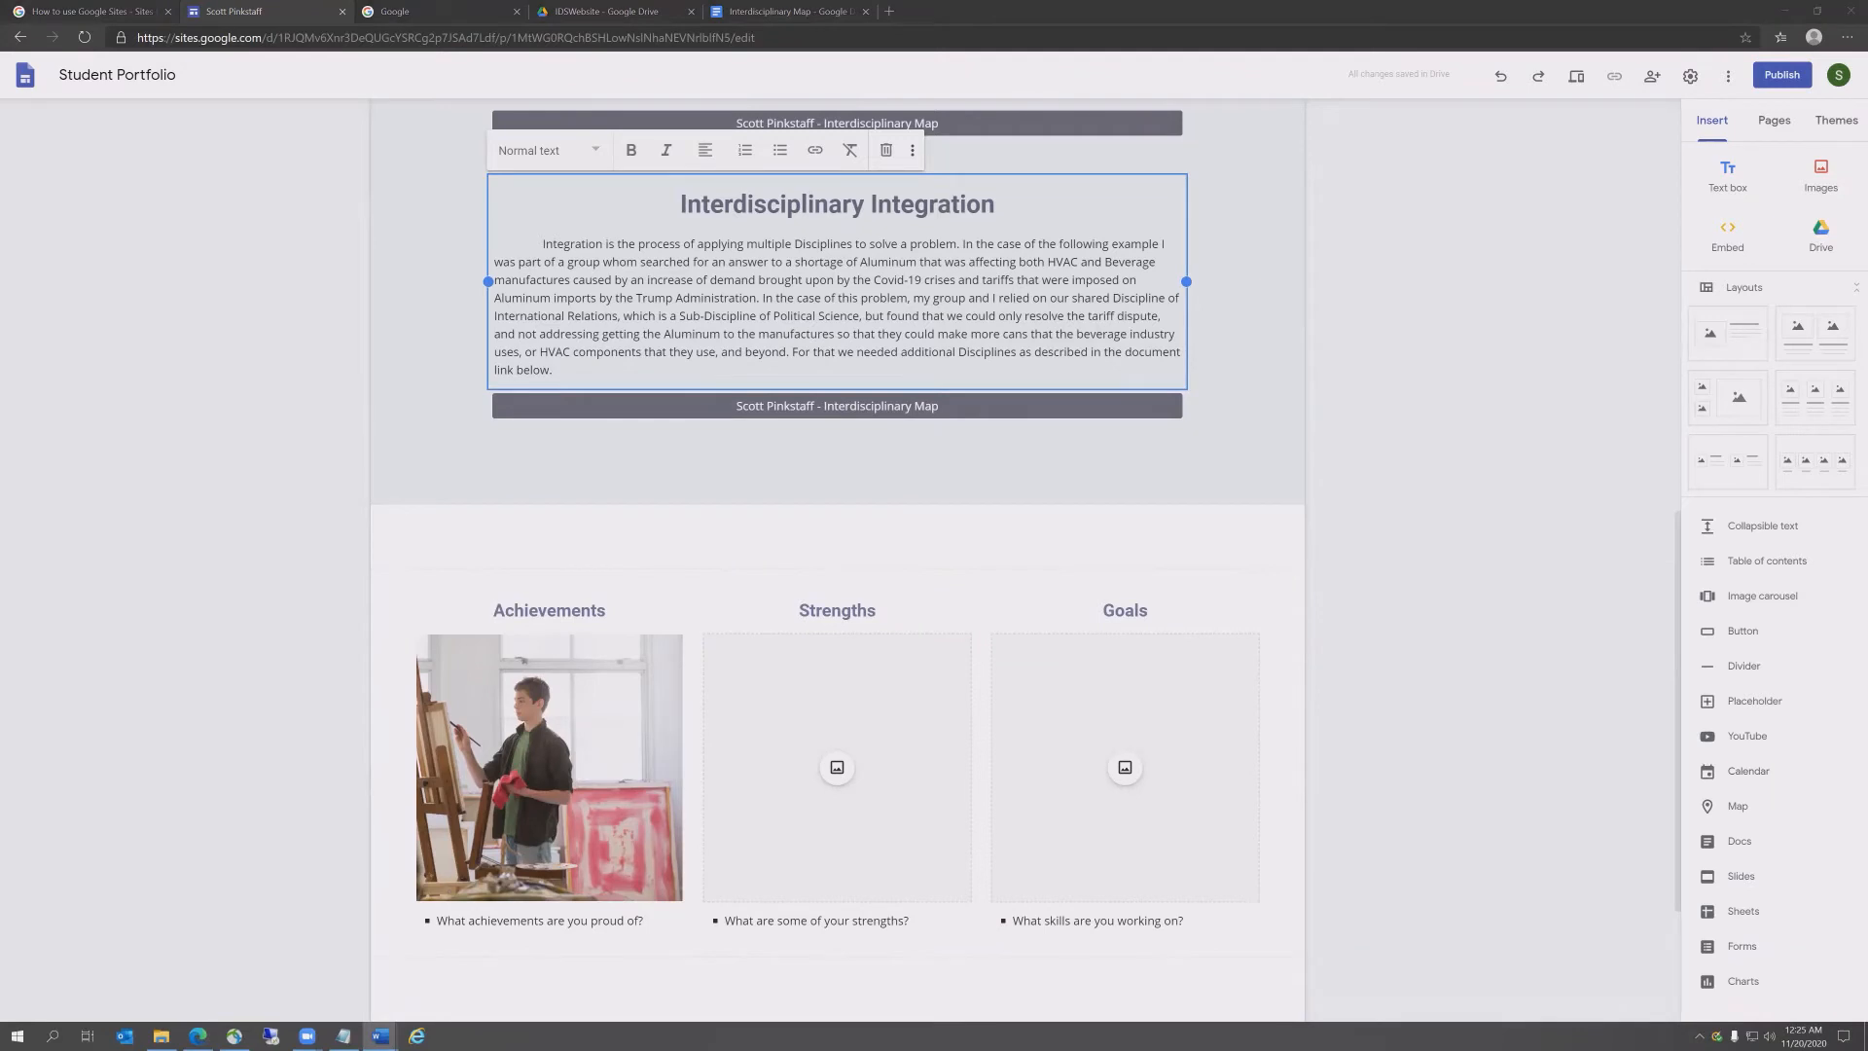
double_click(861, 413)
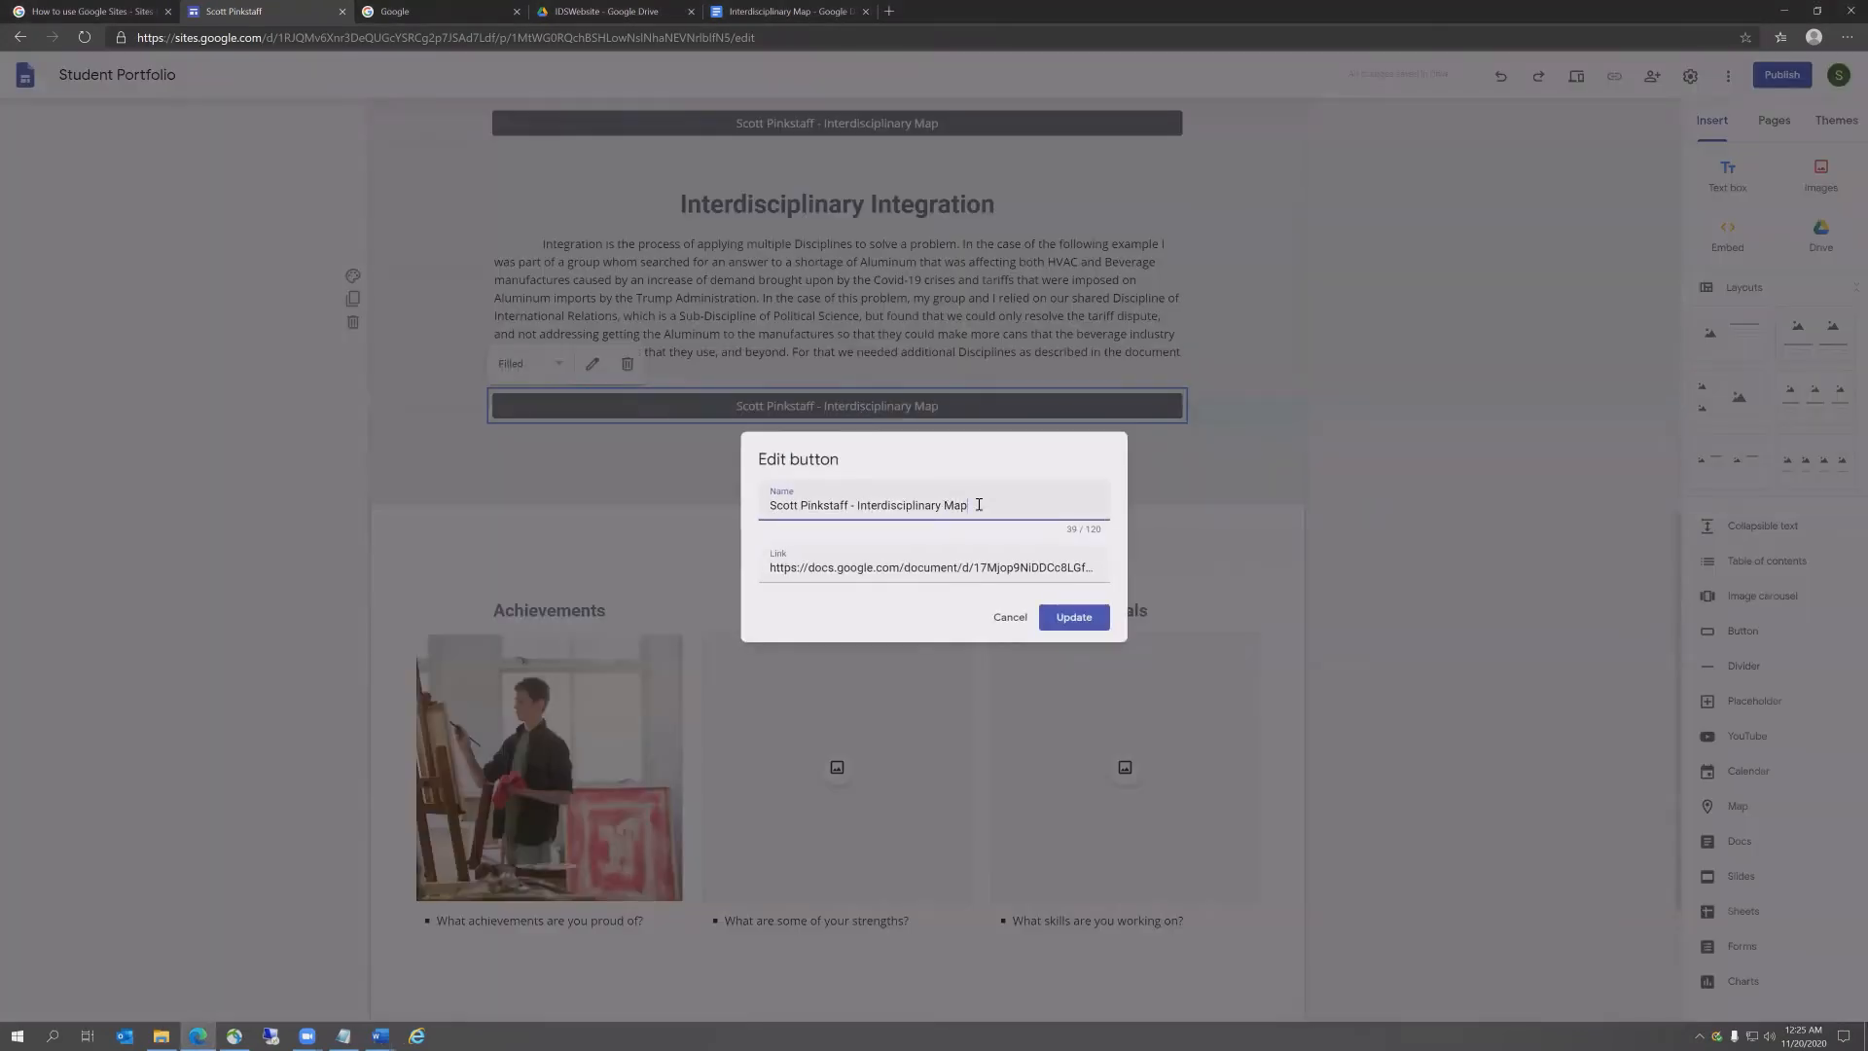
left_click_drag(978, 504, 858, 505)
type("Interdisciplinary Integration")
Step: Open the Interdisciplinary Integration doc from the IDSWebsite folder and copy its web address
left_click(636, 13)
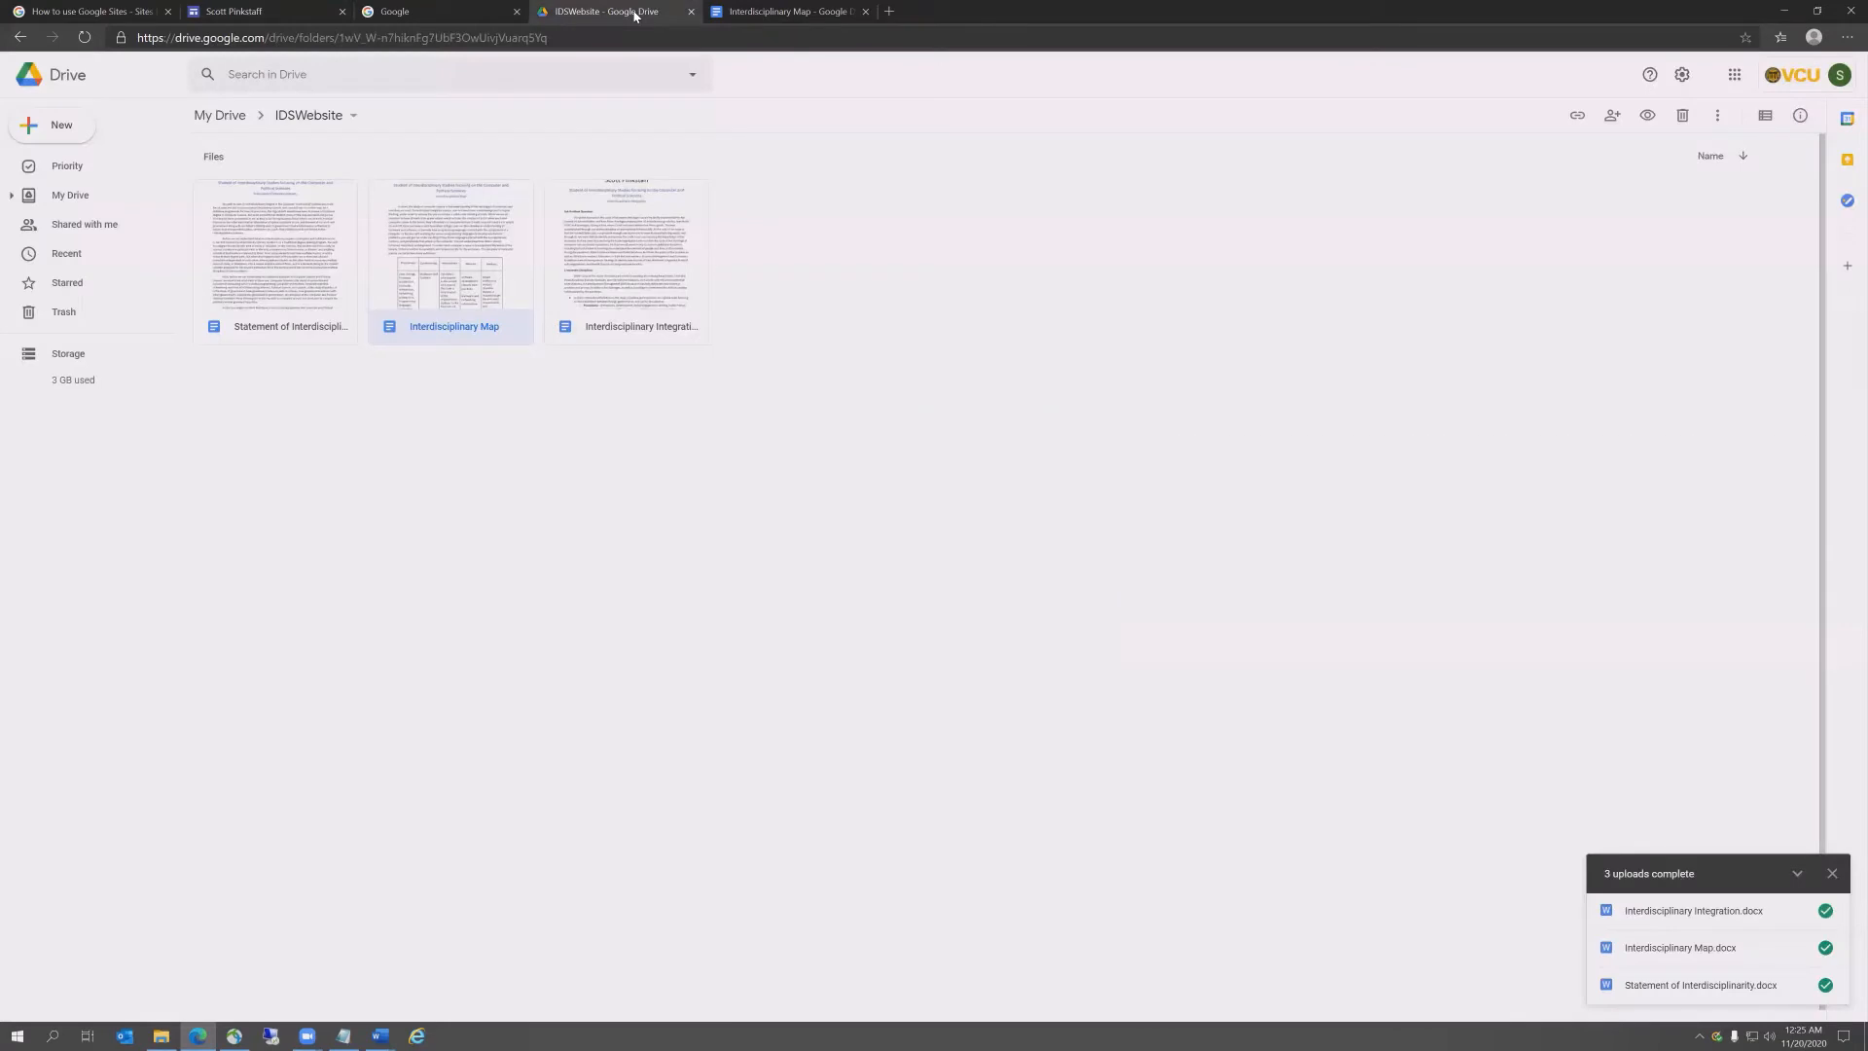
double_click(648, 283)
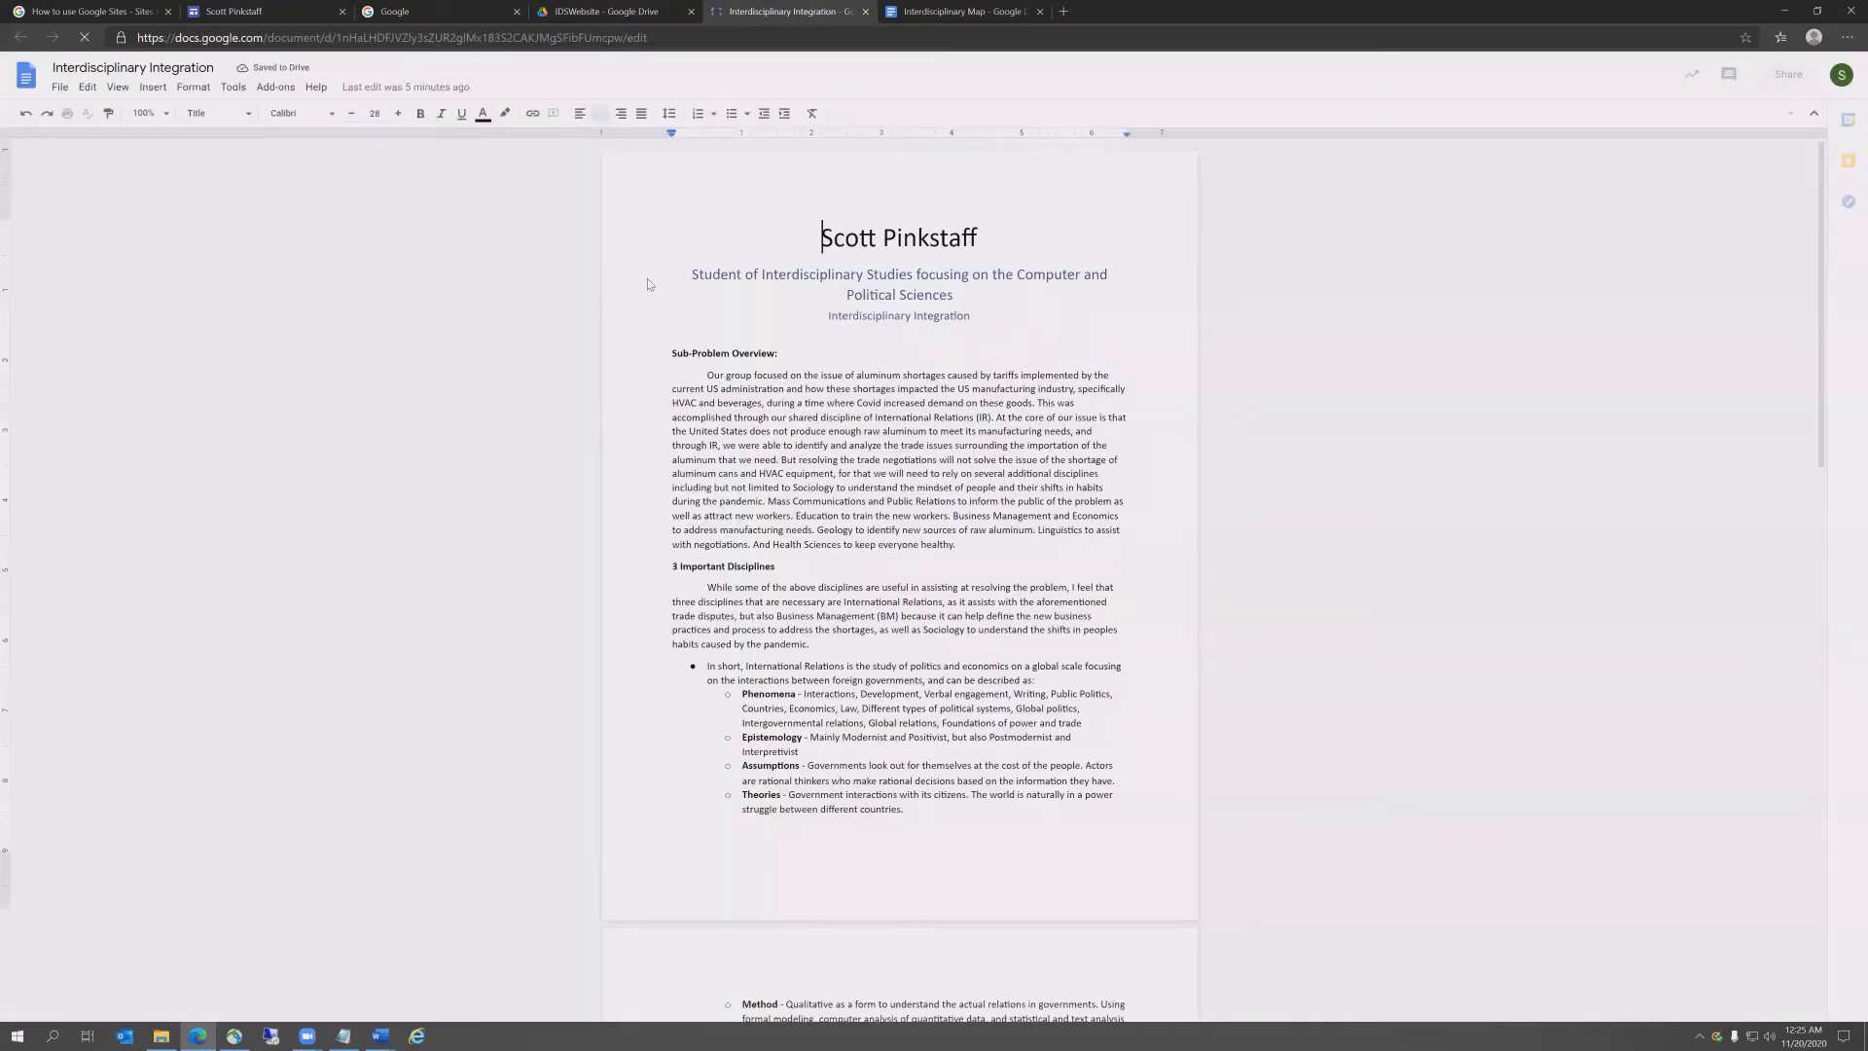
left_click(665, 37)
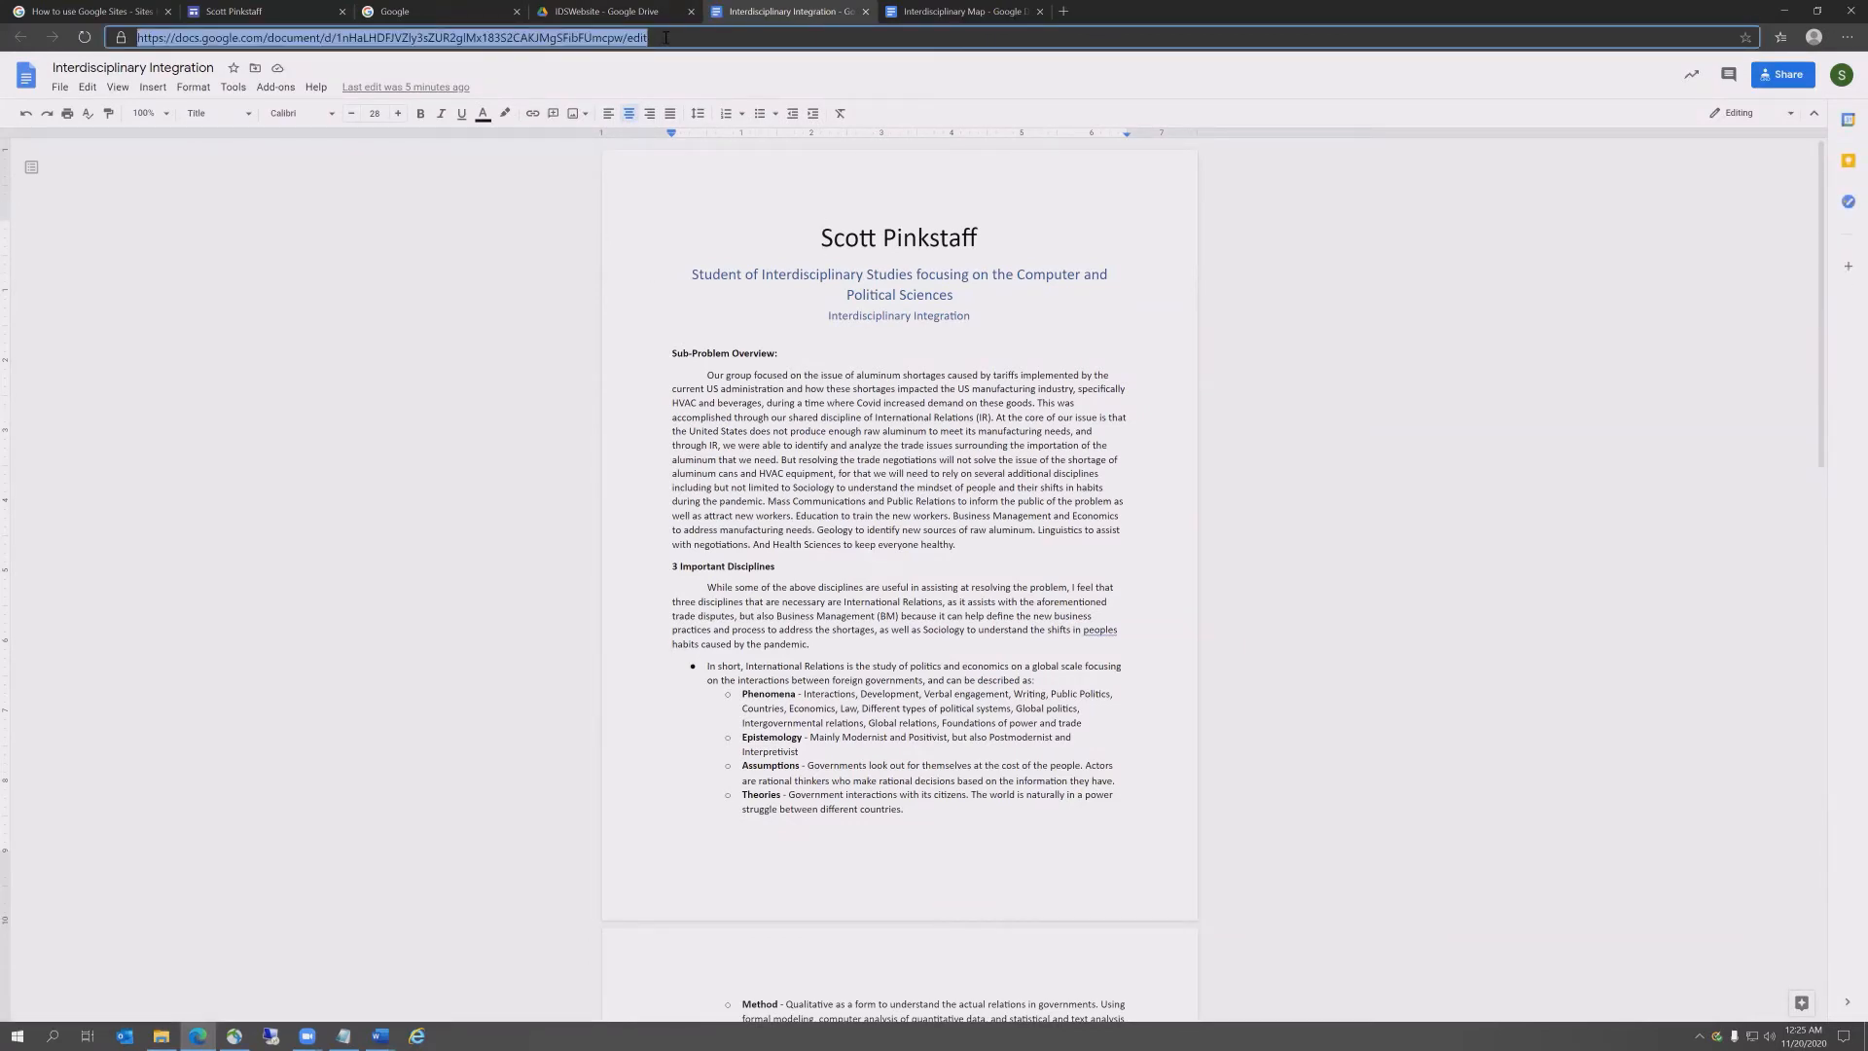
left_click(244, 9)
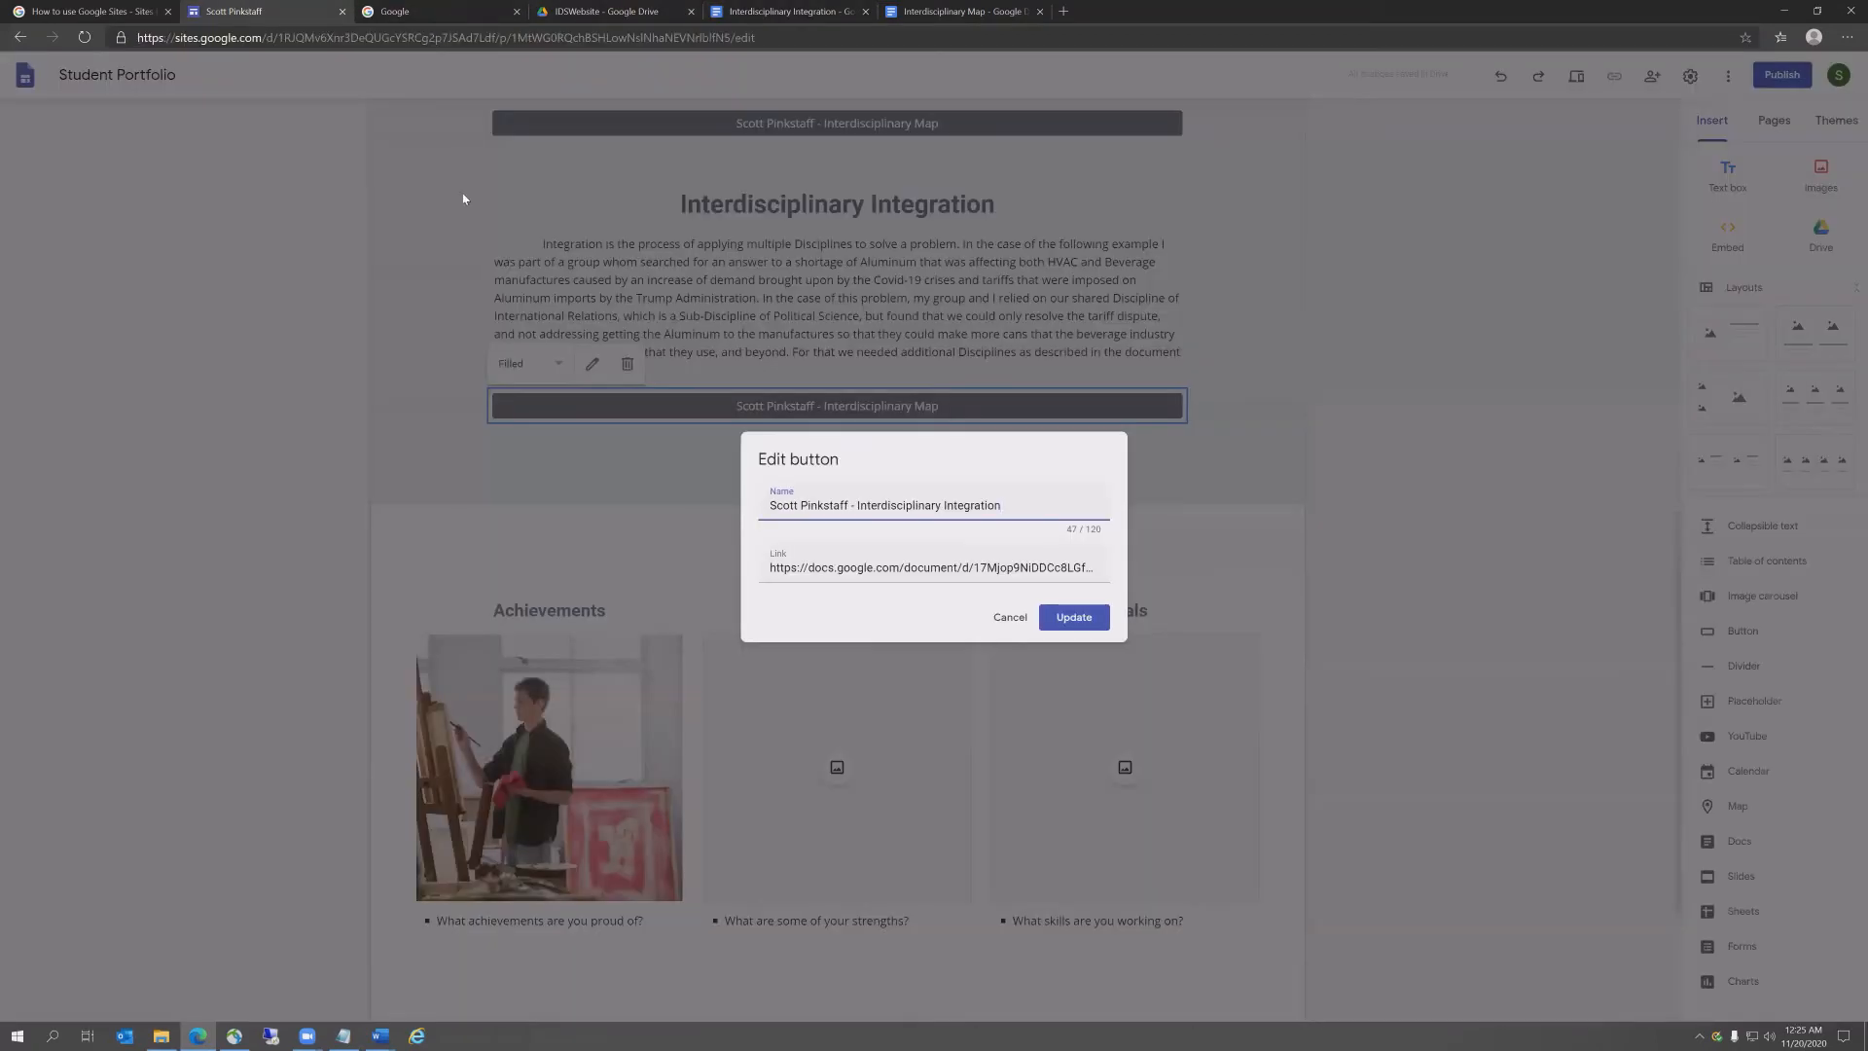
Step: Relink the button to the Interdisciplinary Integration doc URL, then duplicate that section
double_click(862, 567)
left_click(839, 554)
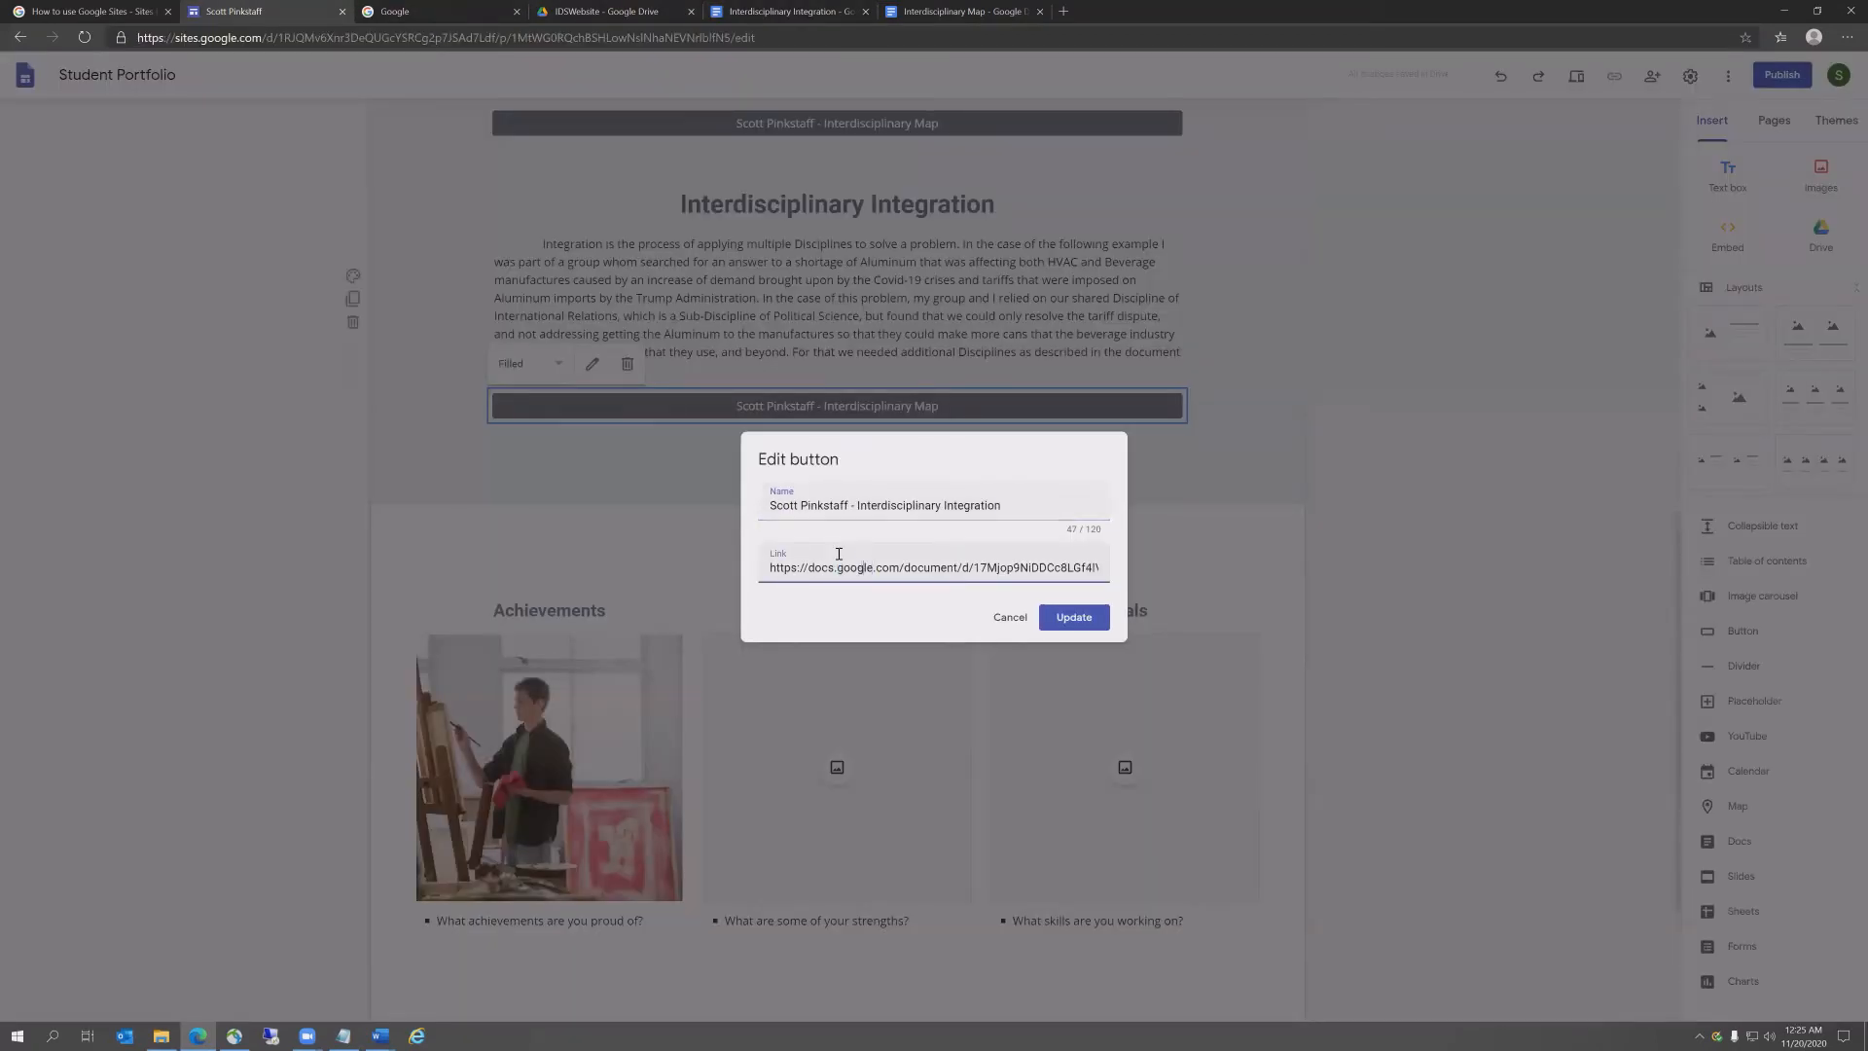
left_click_drag(771, 568, 1342, 590)
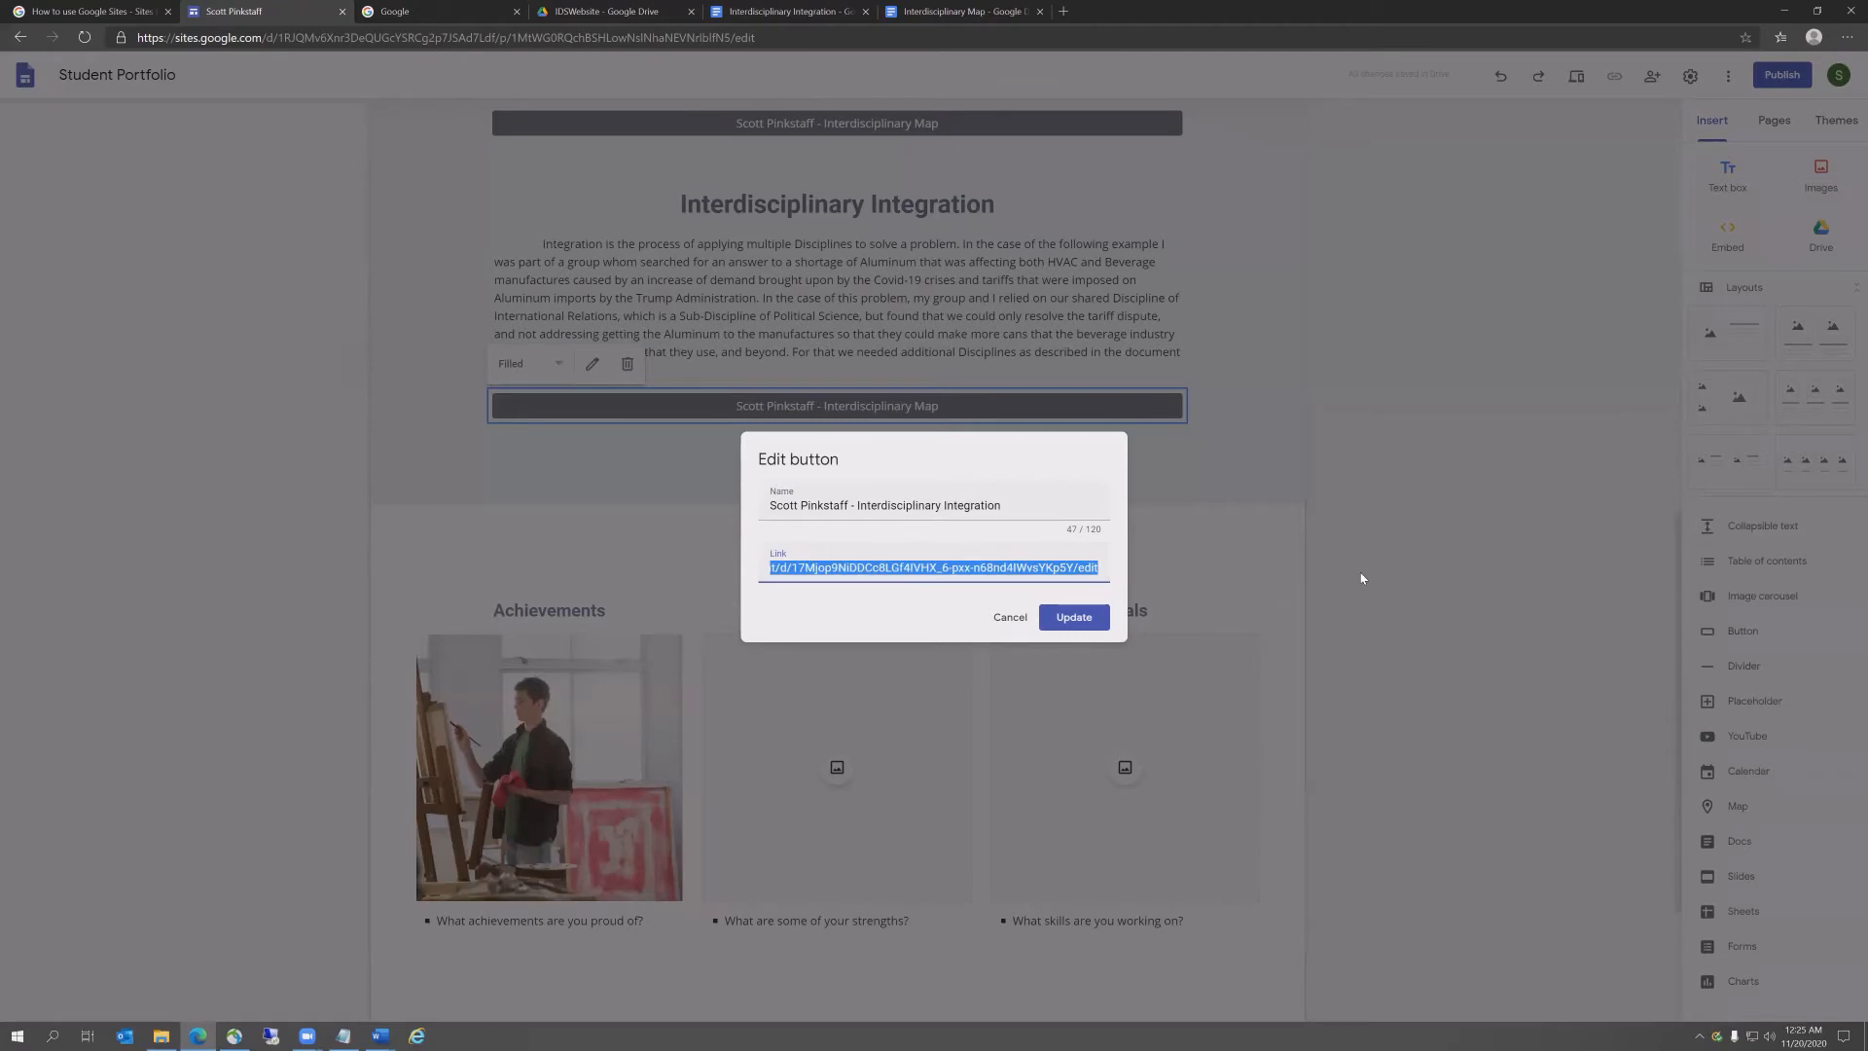
key("BackSpace")
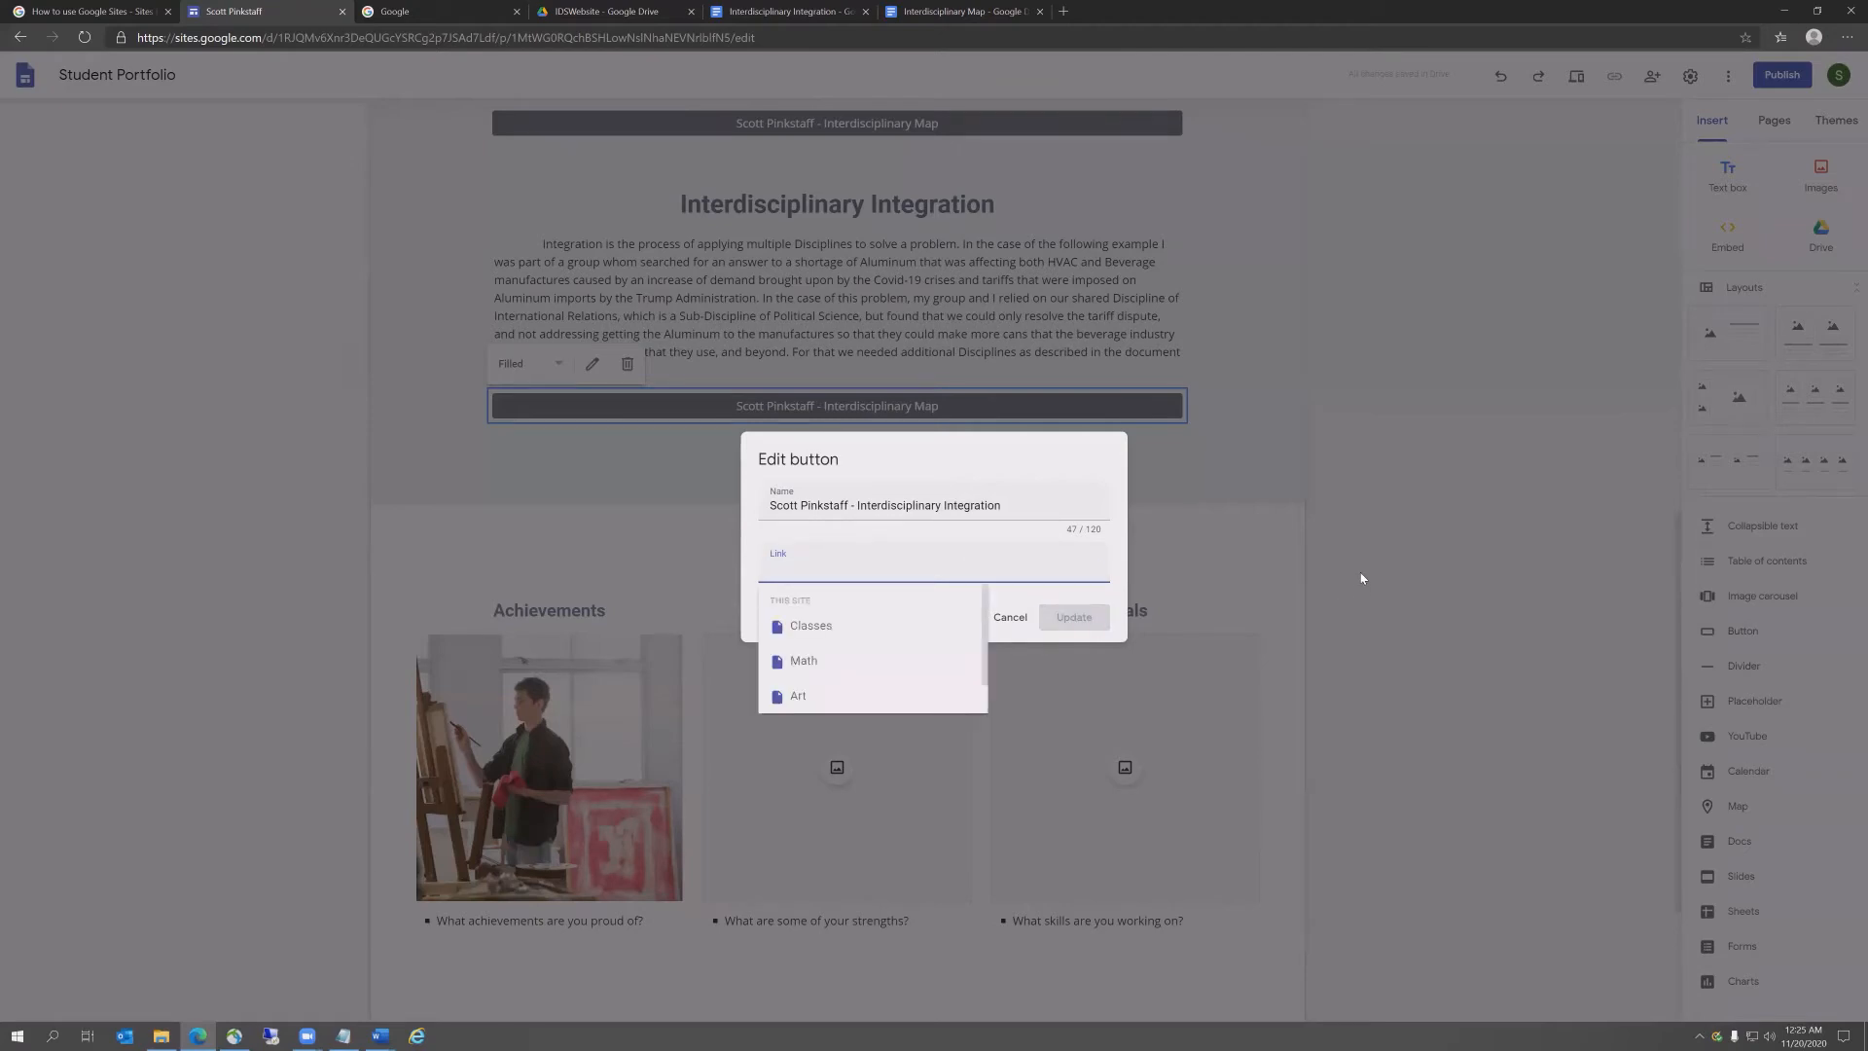
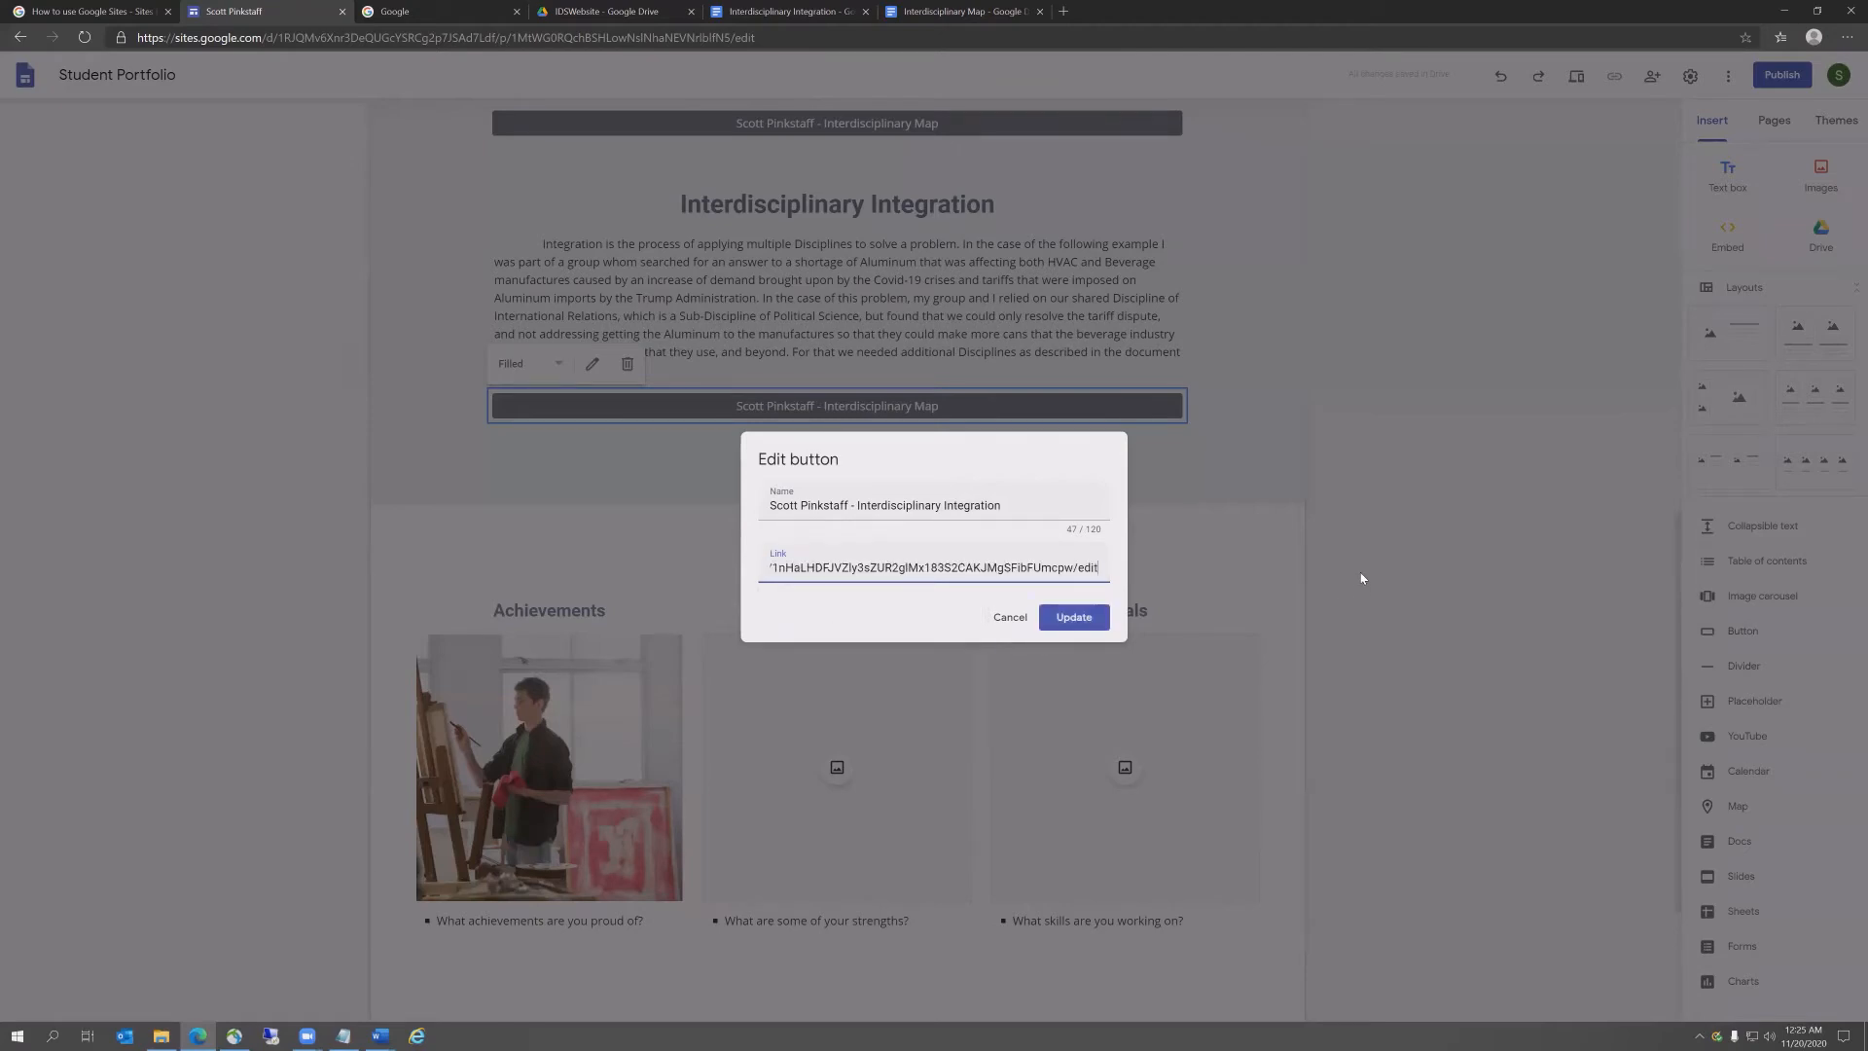
left_click(1074, 618)
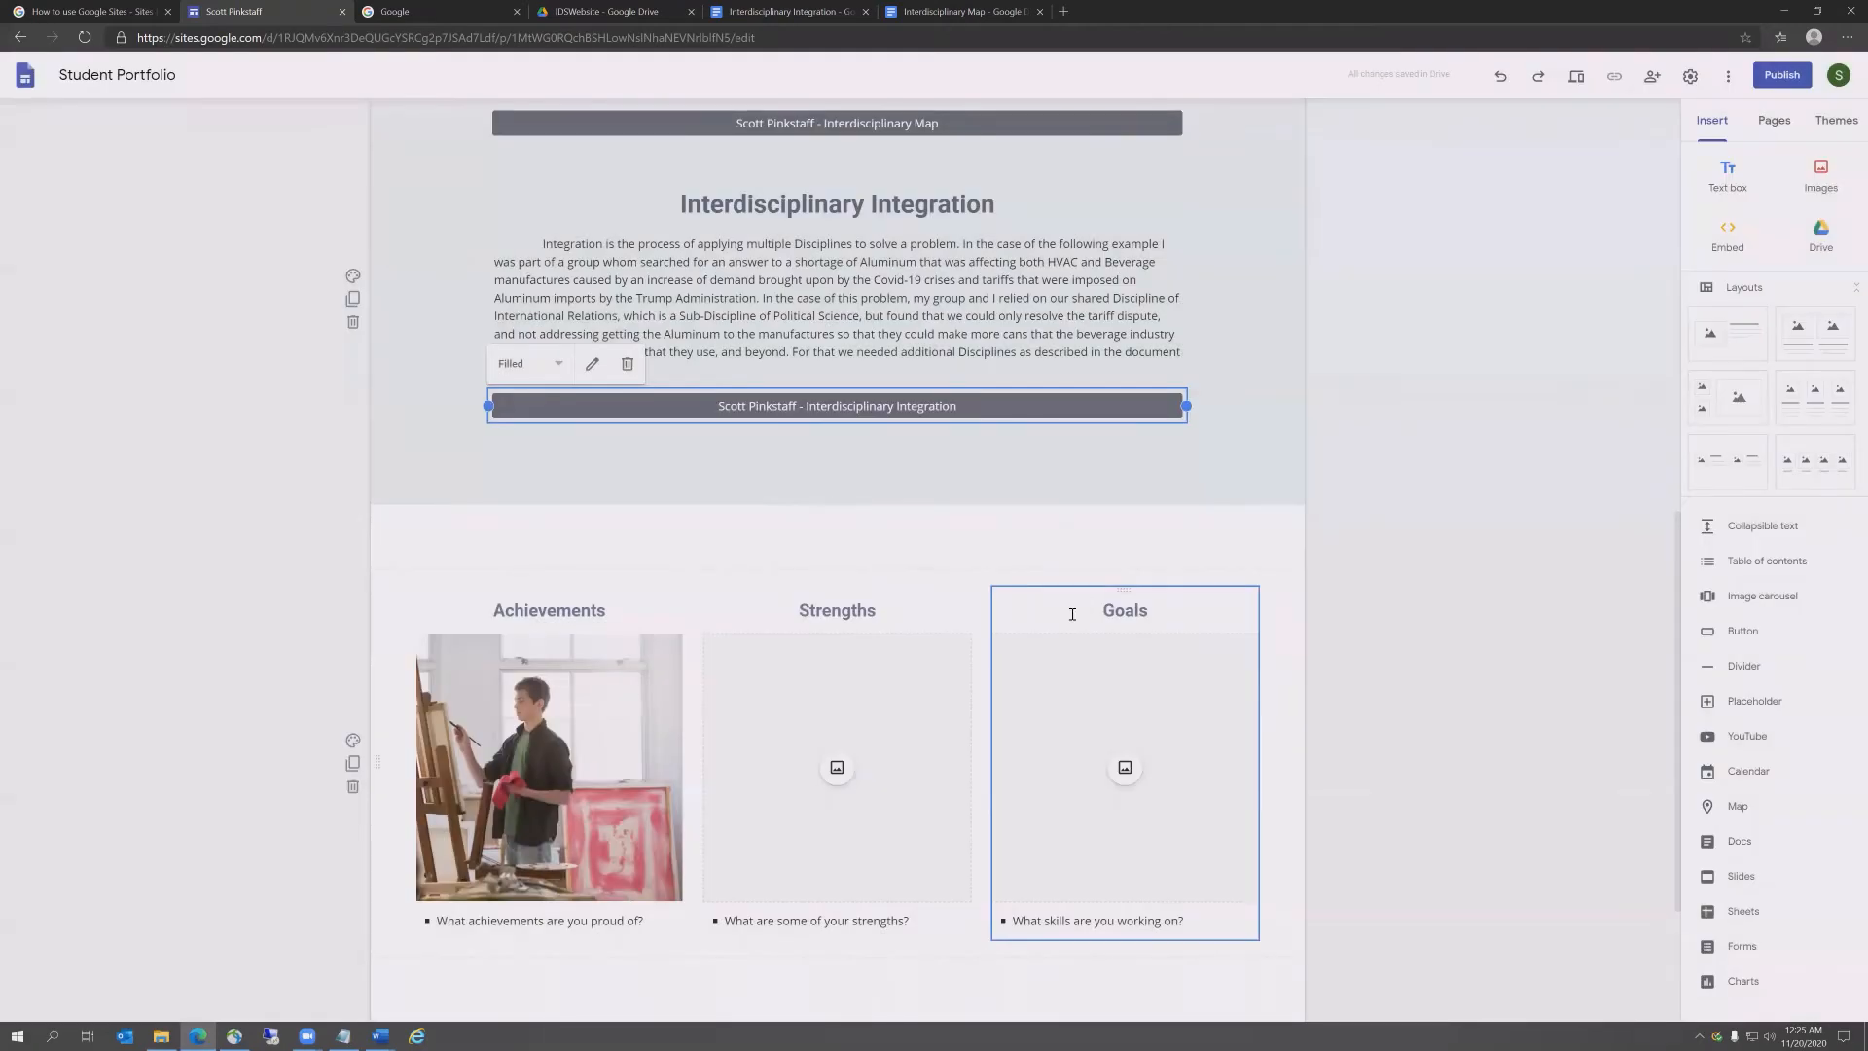
left_click(353, 299)
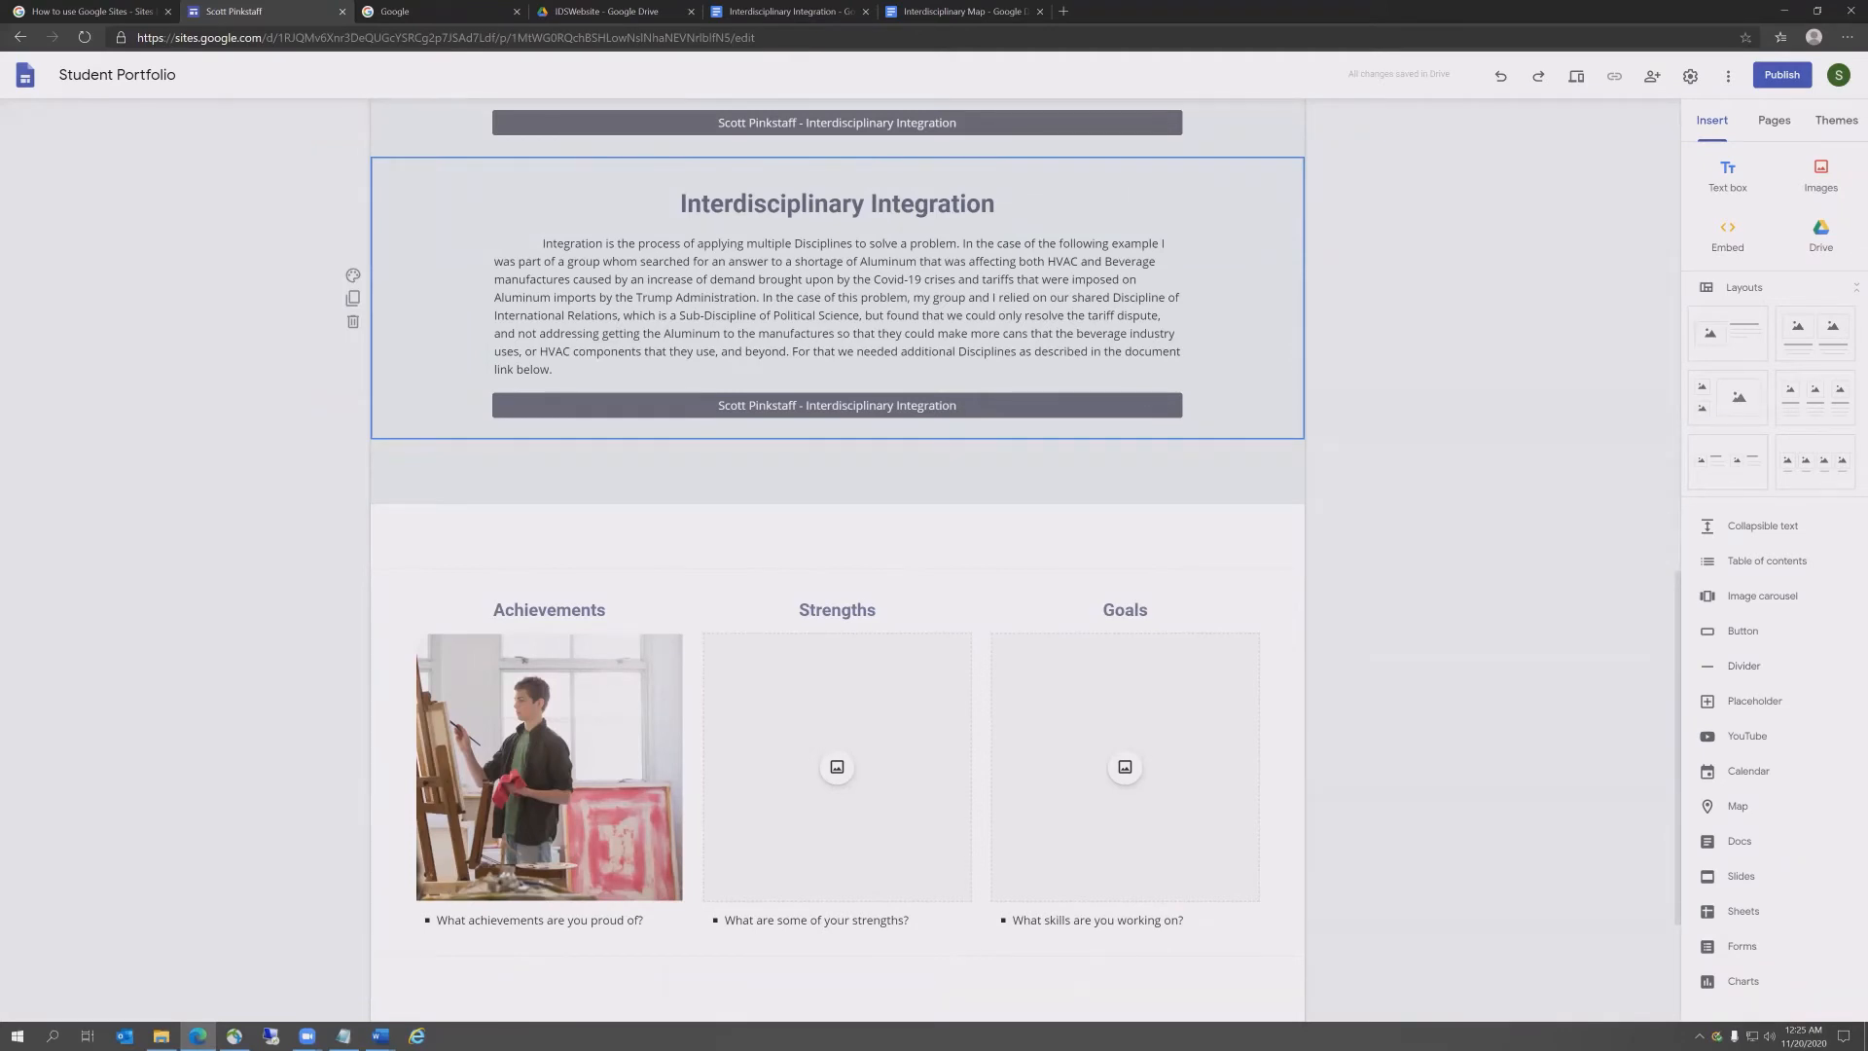
Step: Retitle the duplicated section 'Statement of Interdisciplinarity' and remove stray characters and the blank line
key("alt+Tab")
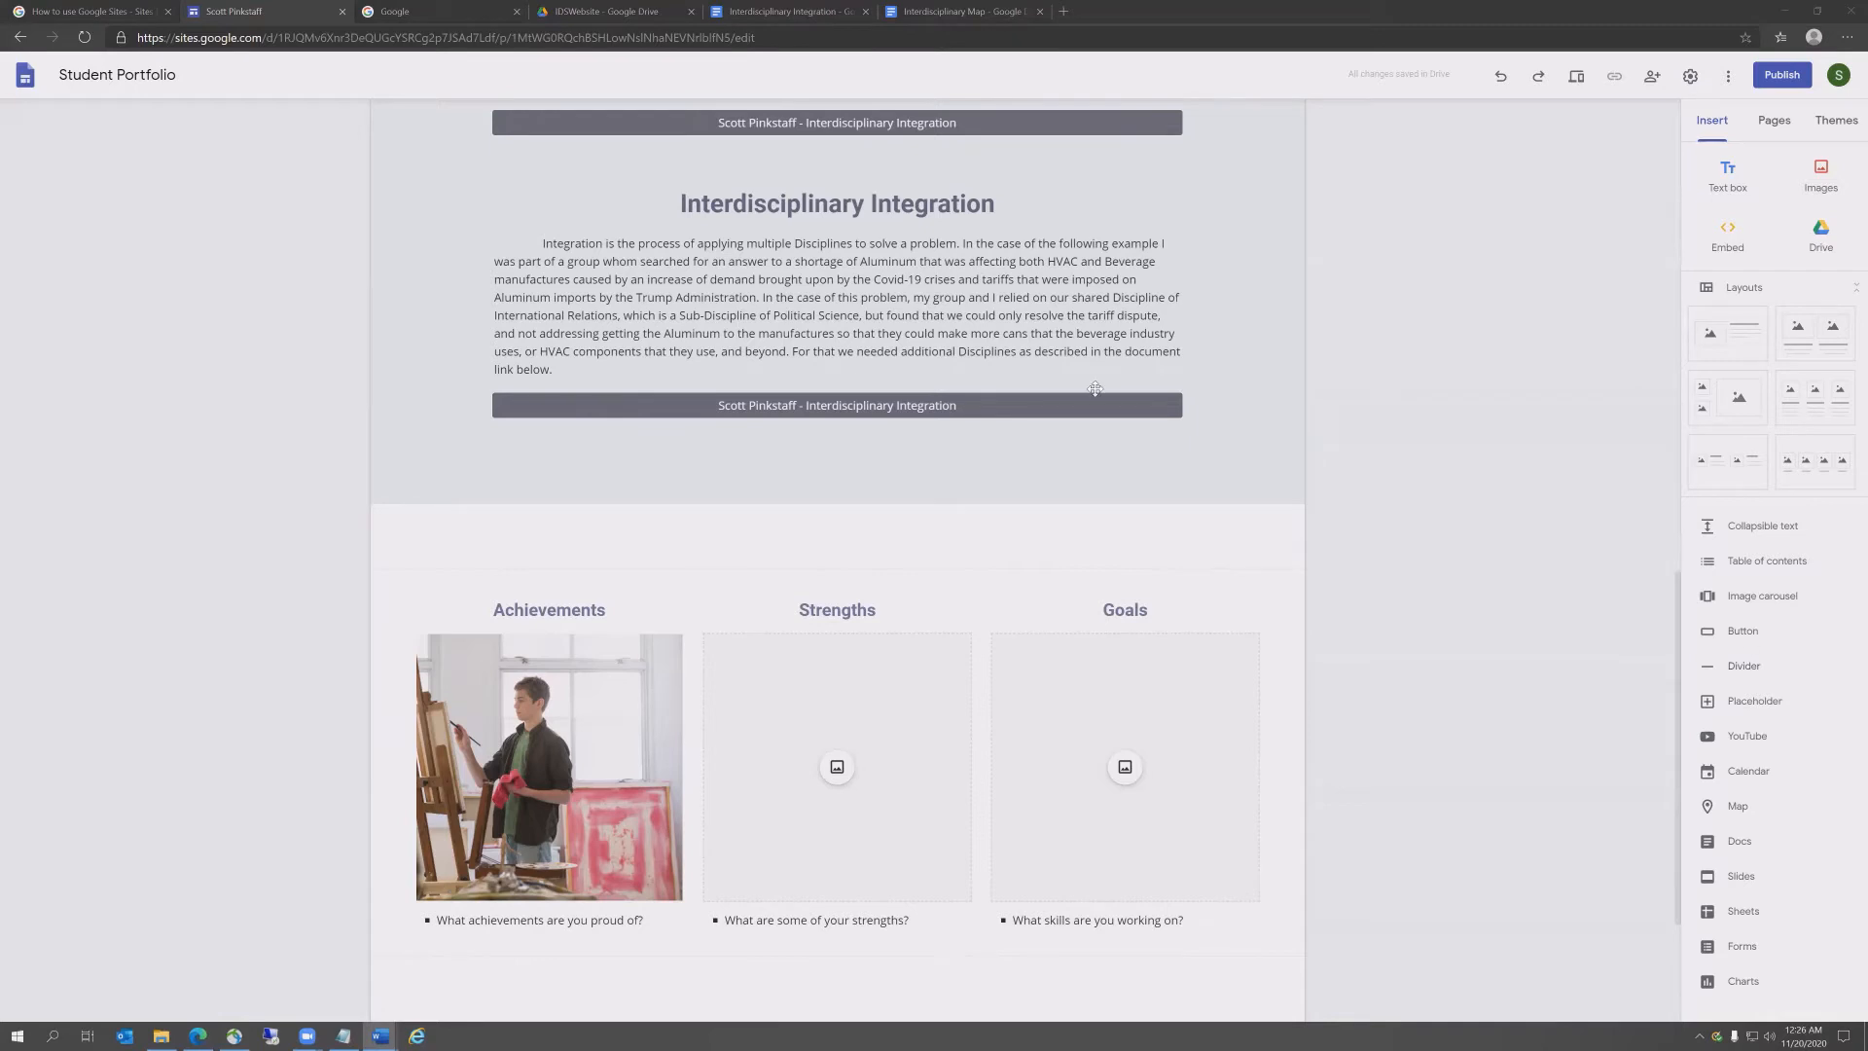
left_click_drag(1002, 204, 692, 210)
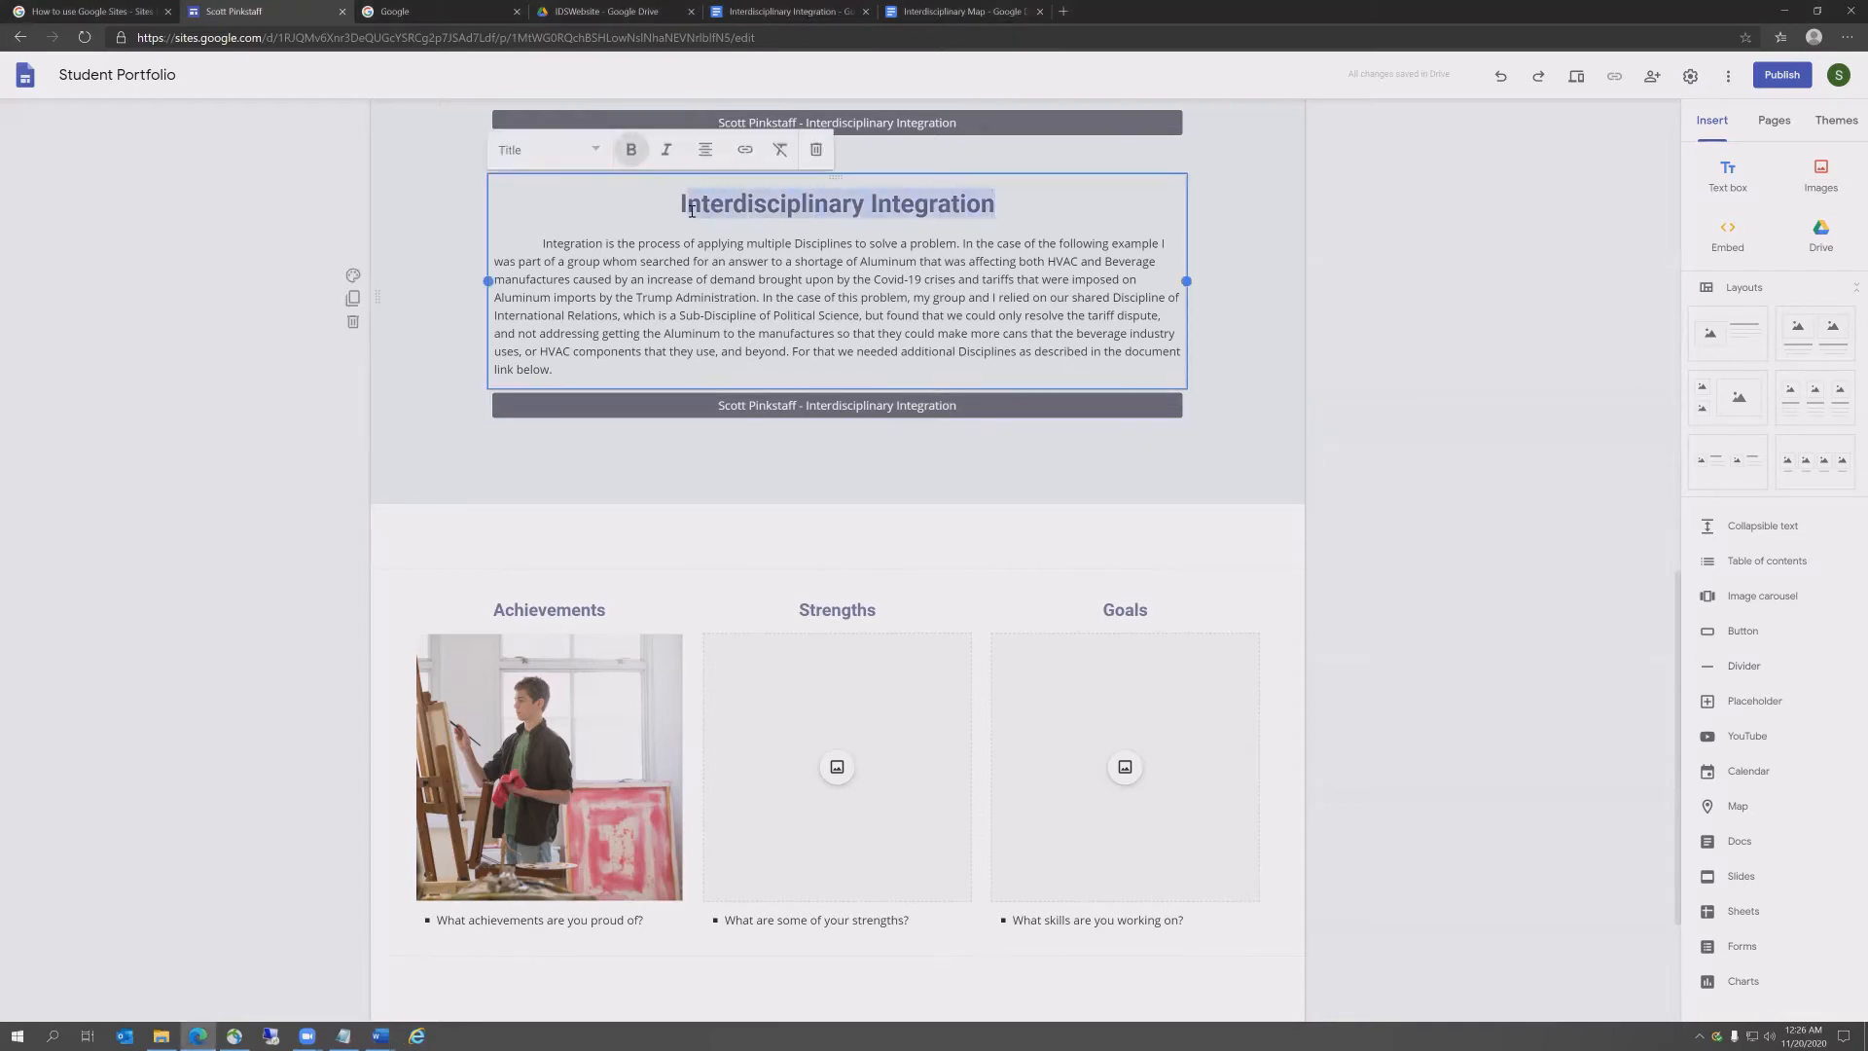
type("Statement of Interdisciplinarity")
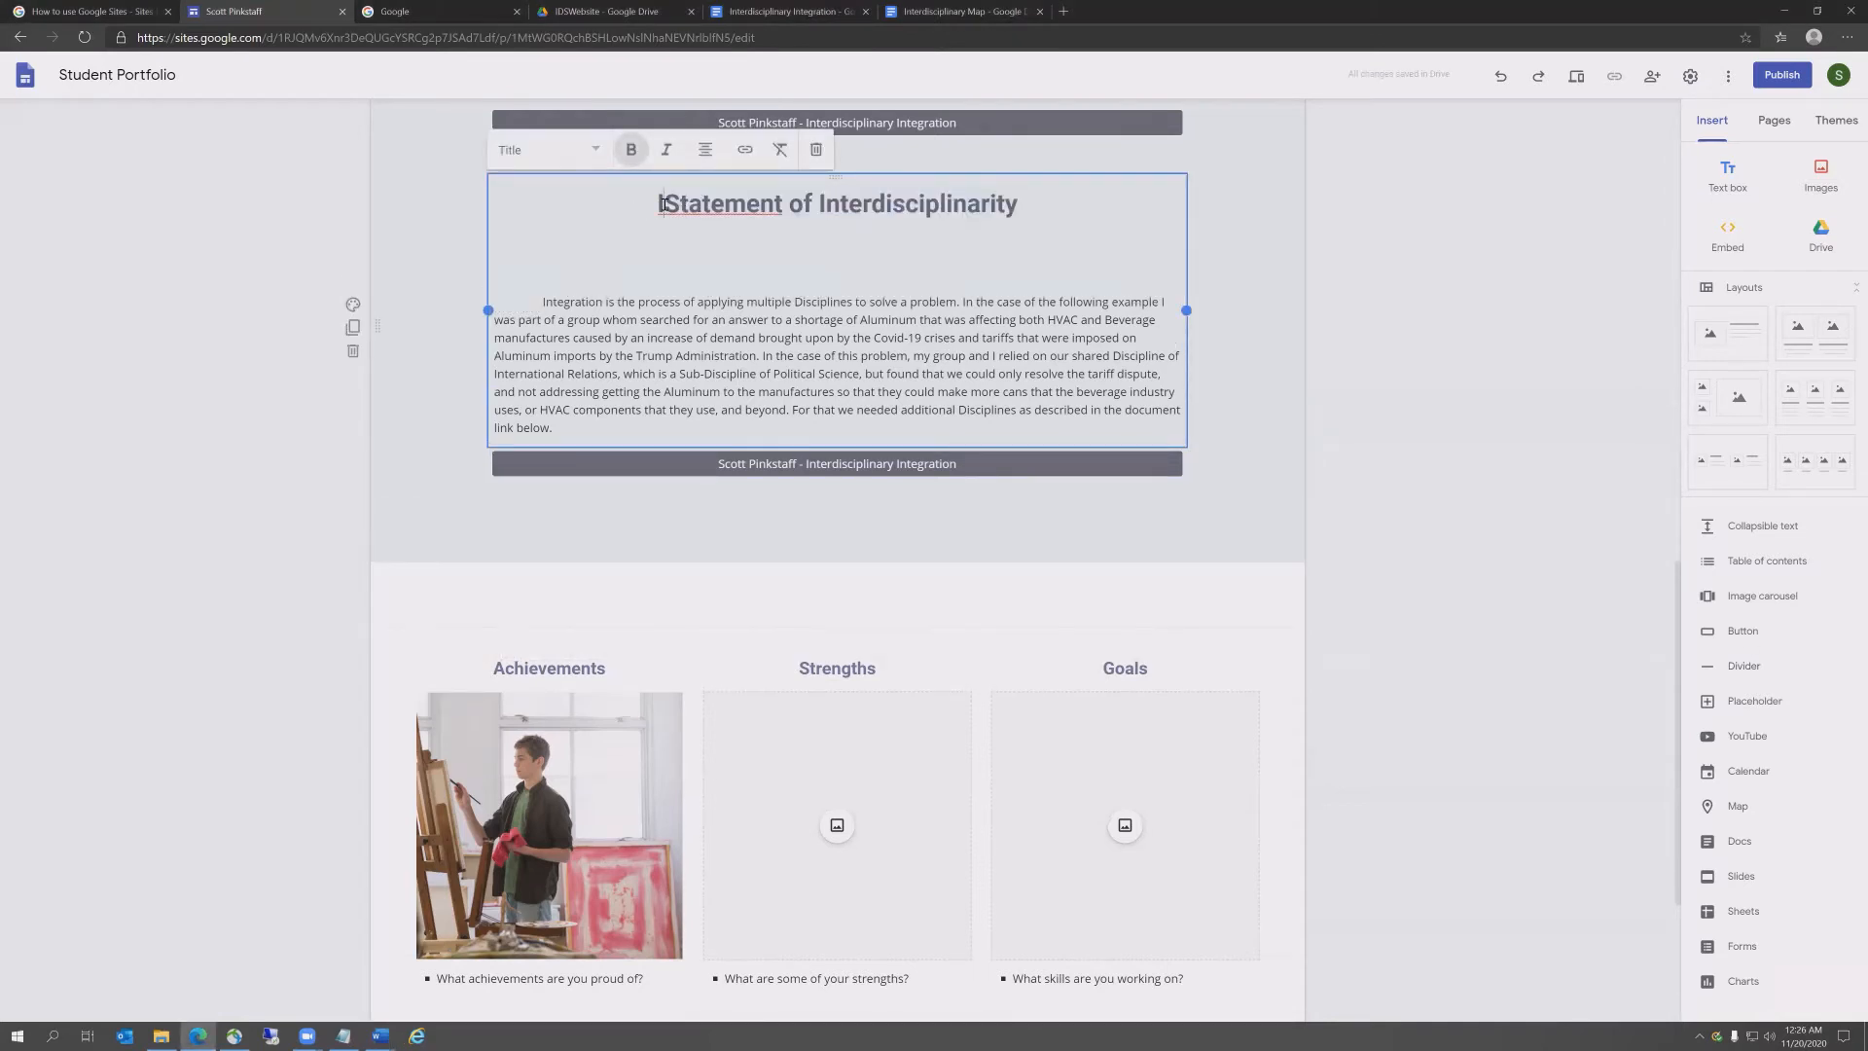
key("BackSpace")
key("Down")
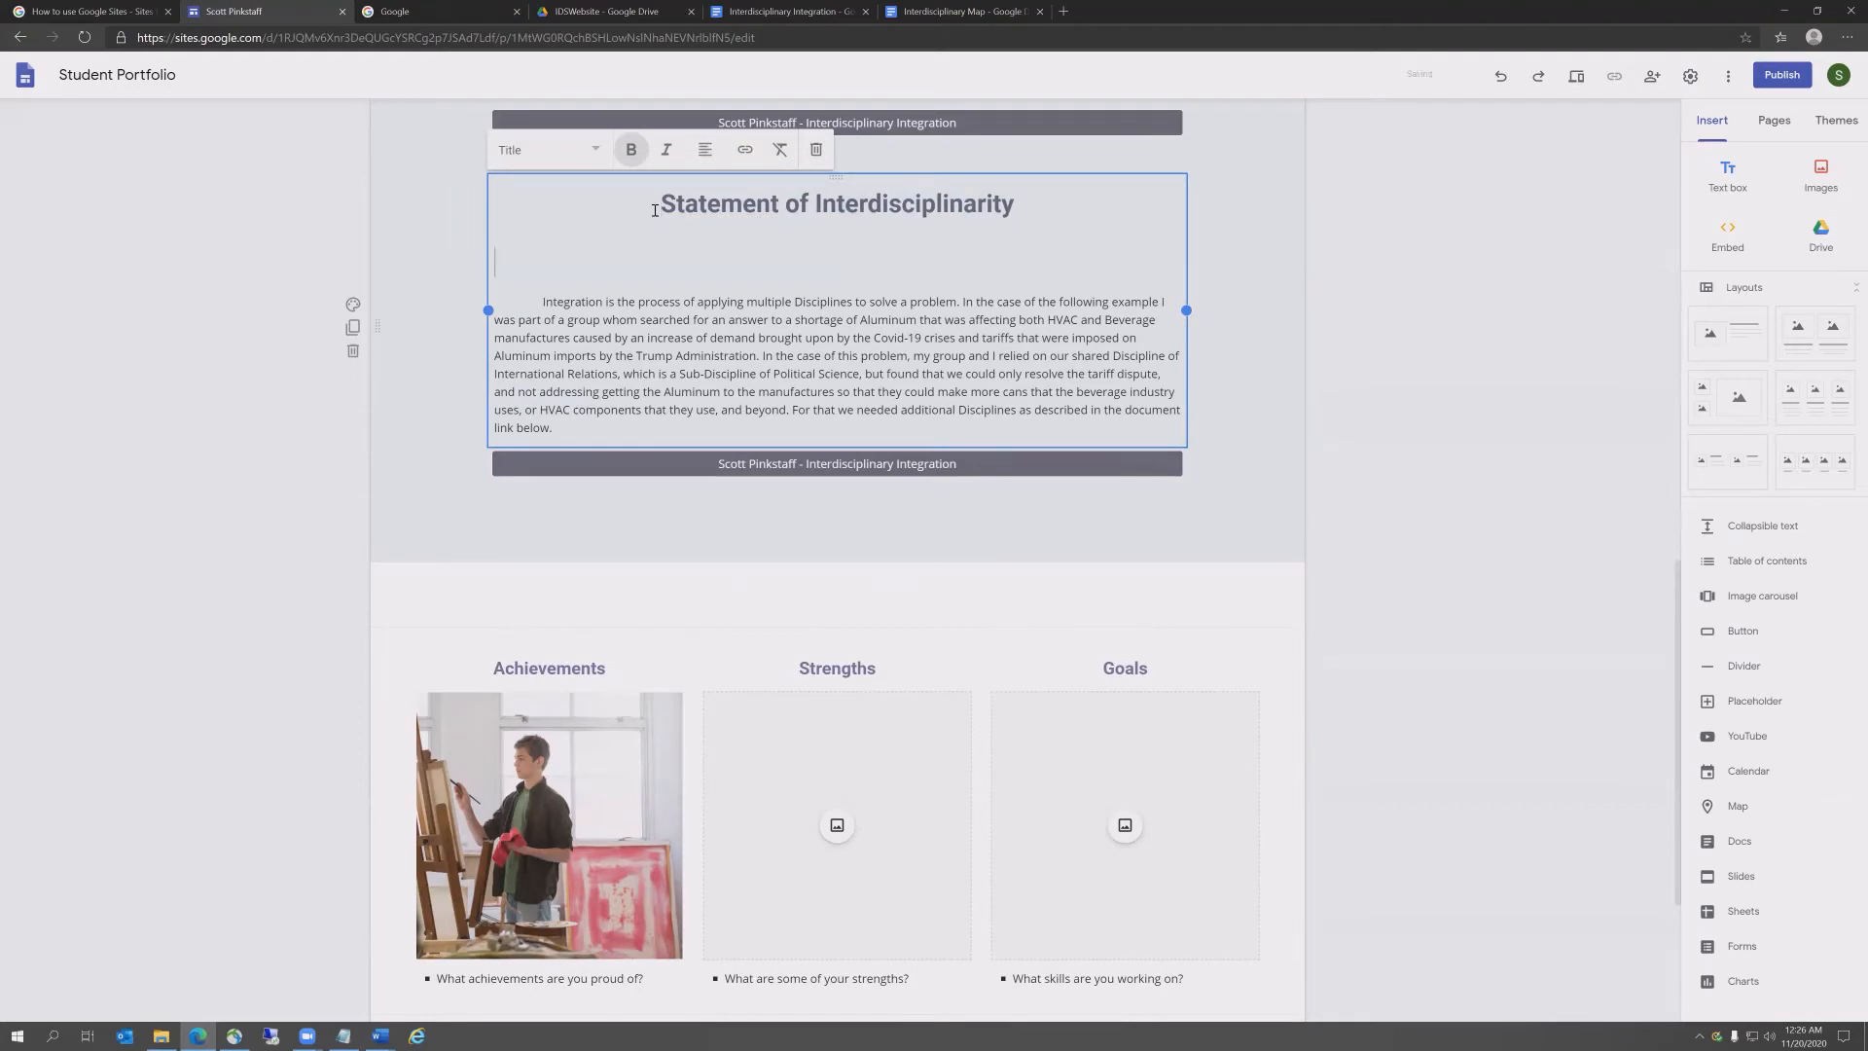
key("BackSpace")
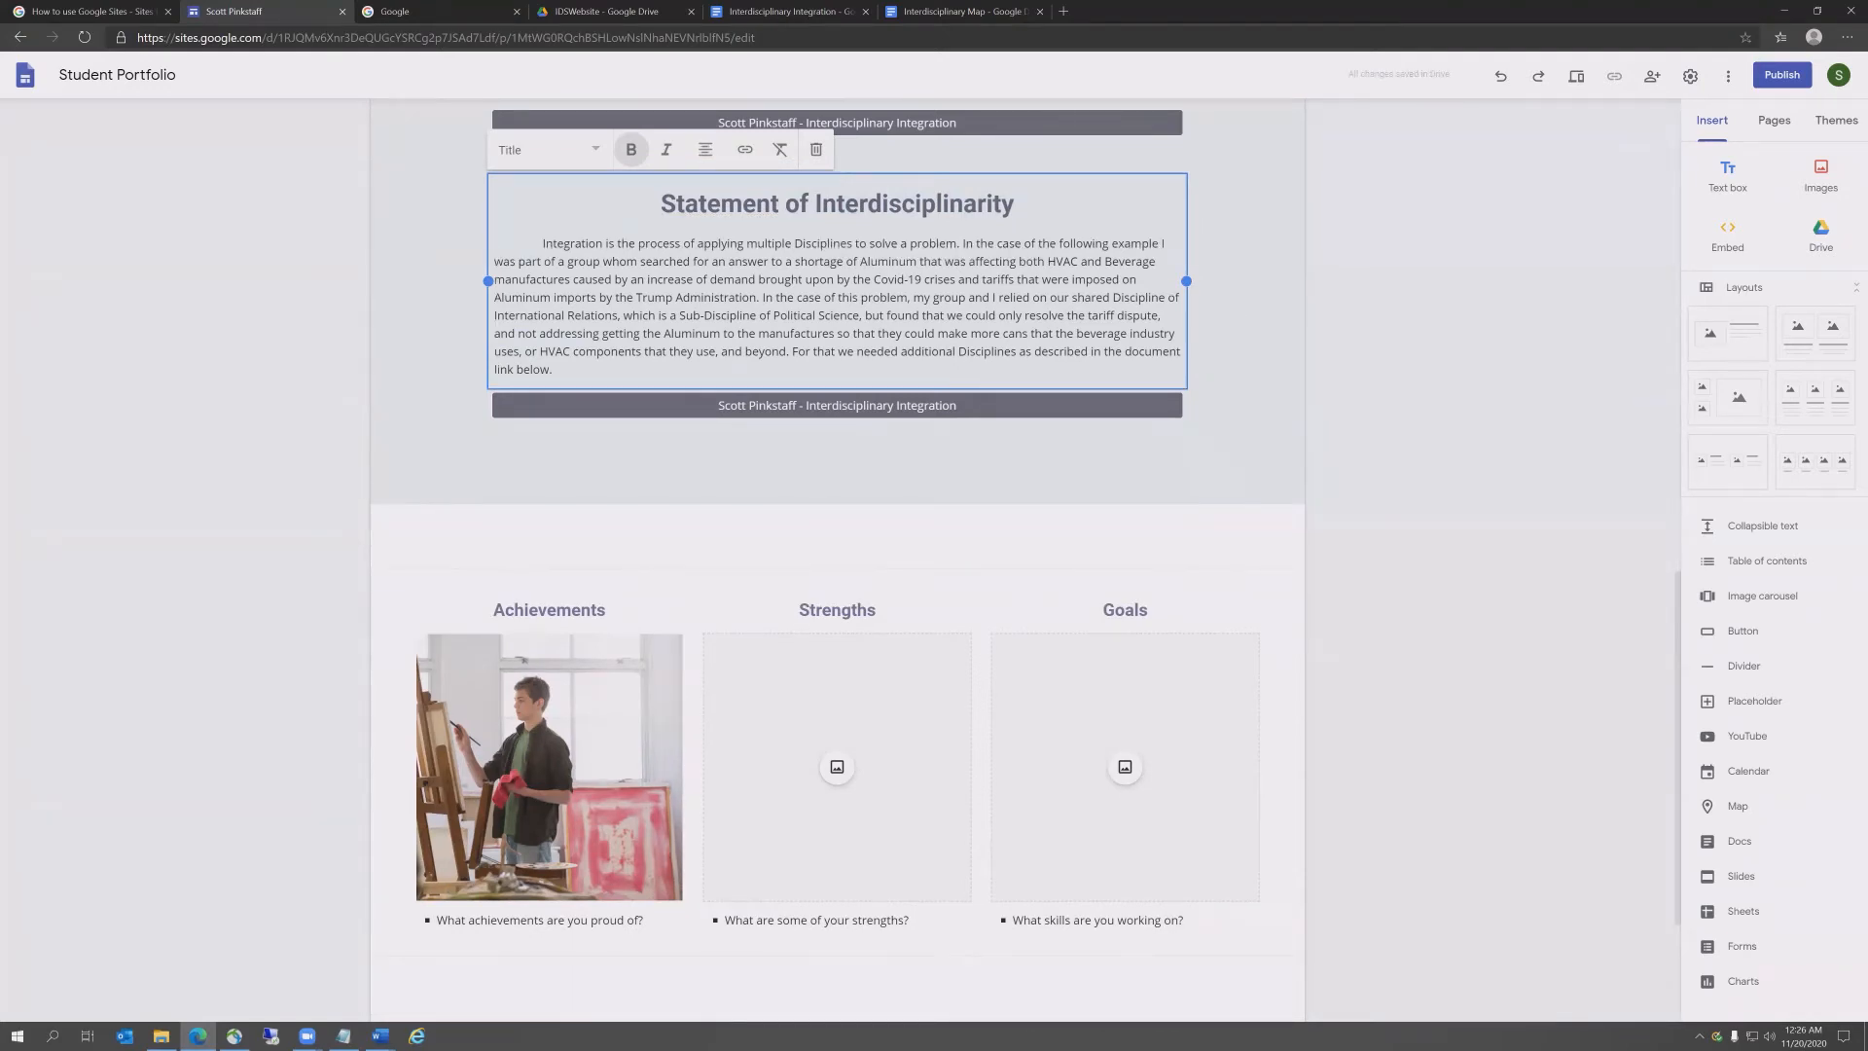
Step: Replace the paragraph with the statement on choosing Computer and Political Sciences, then edit its button
key("alt+Tab")
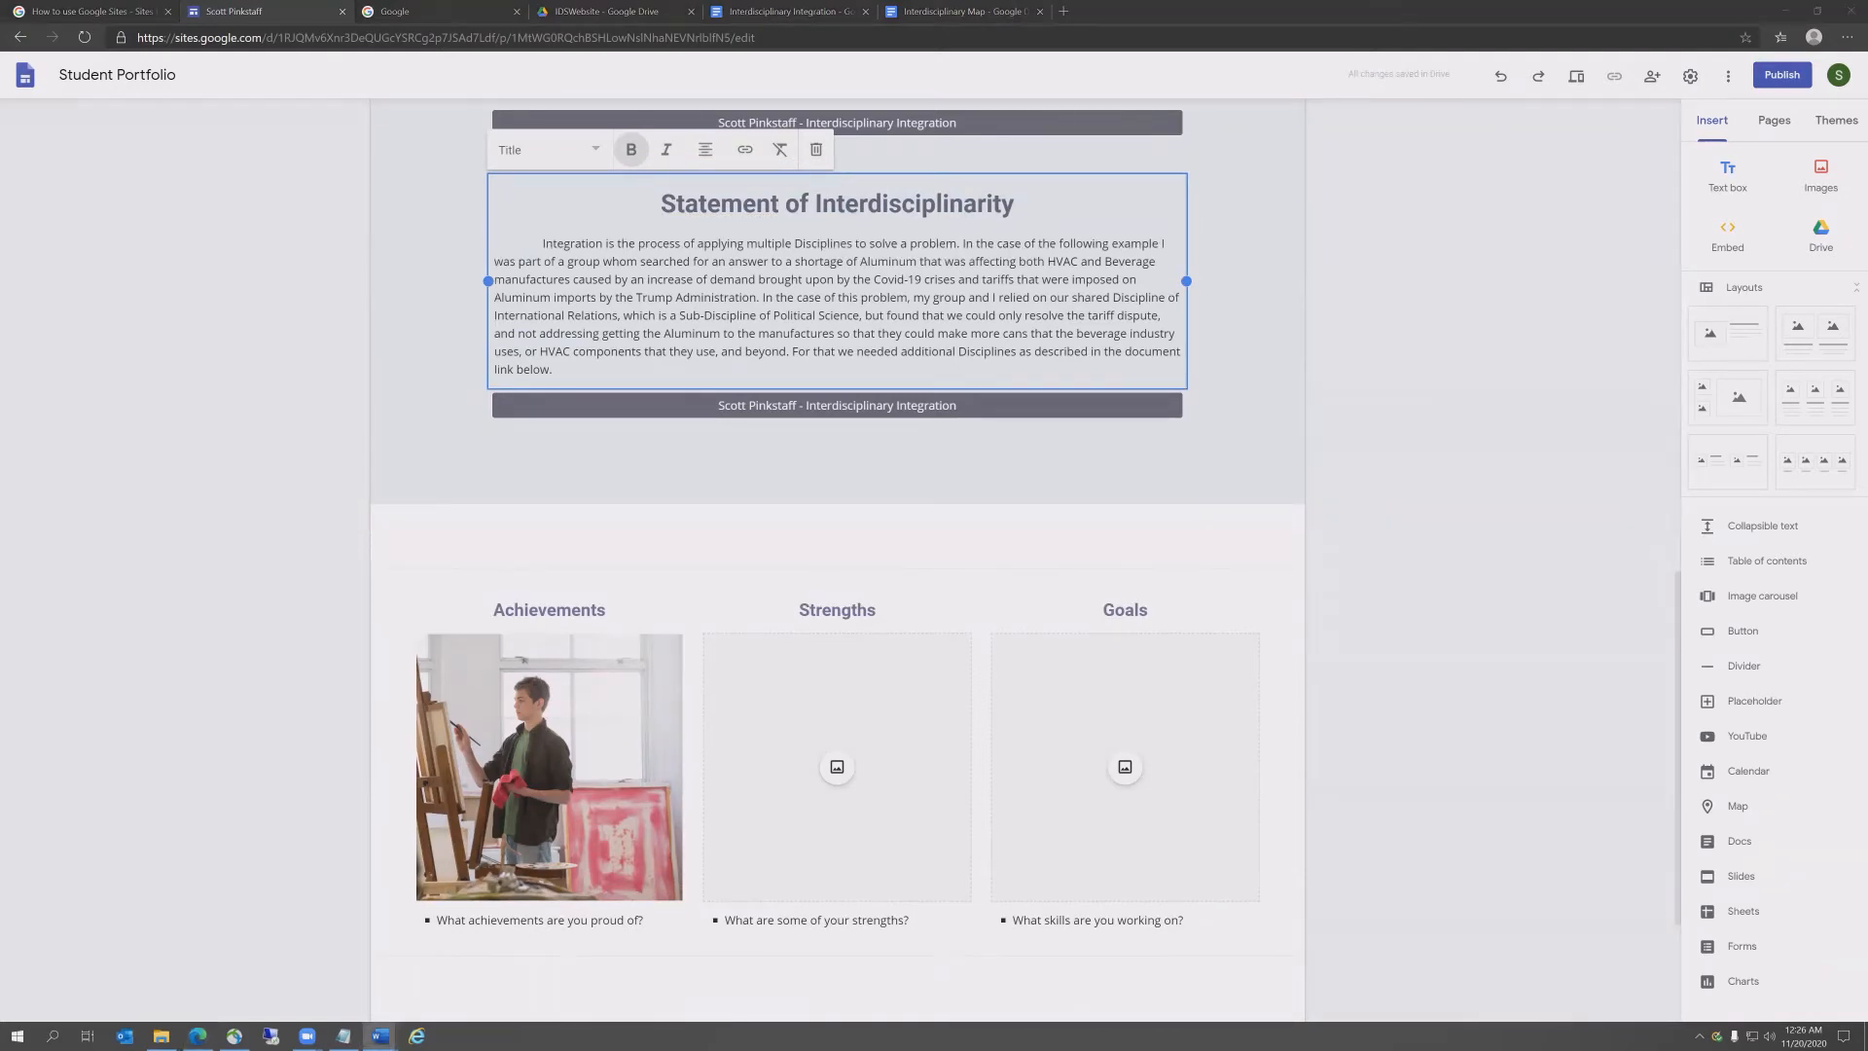
left_click_drag(537, 362, 488, 245)
type("The Statement of Interdisciplinarity is the cornerstone of the Student's path to their custom Interdisciplinary Studies Degree. It should explain how they came upon the program, the Disciplines they are focusing on and how they interact with each other, and How it can be used. The following explains why I have chosen Computer and Political Sciences to be my Degree, and a lot of it comes down to me being a complex and untraditional student.")
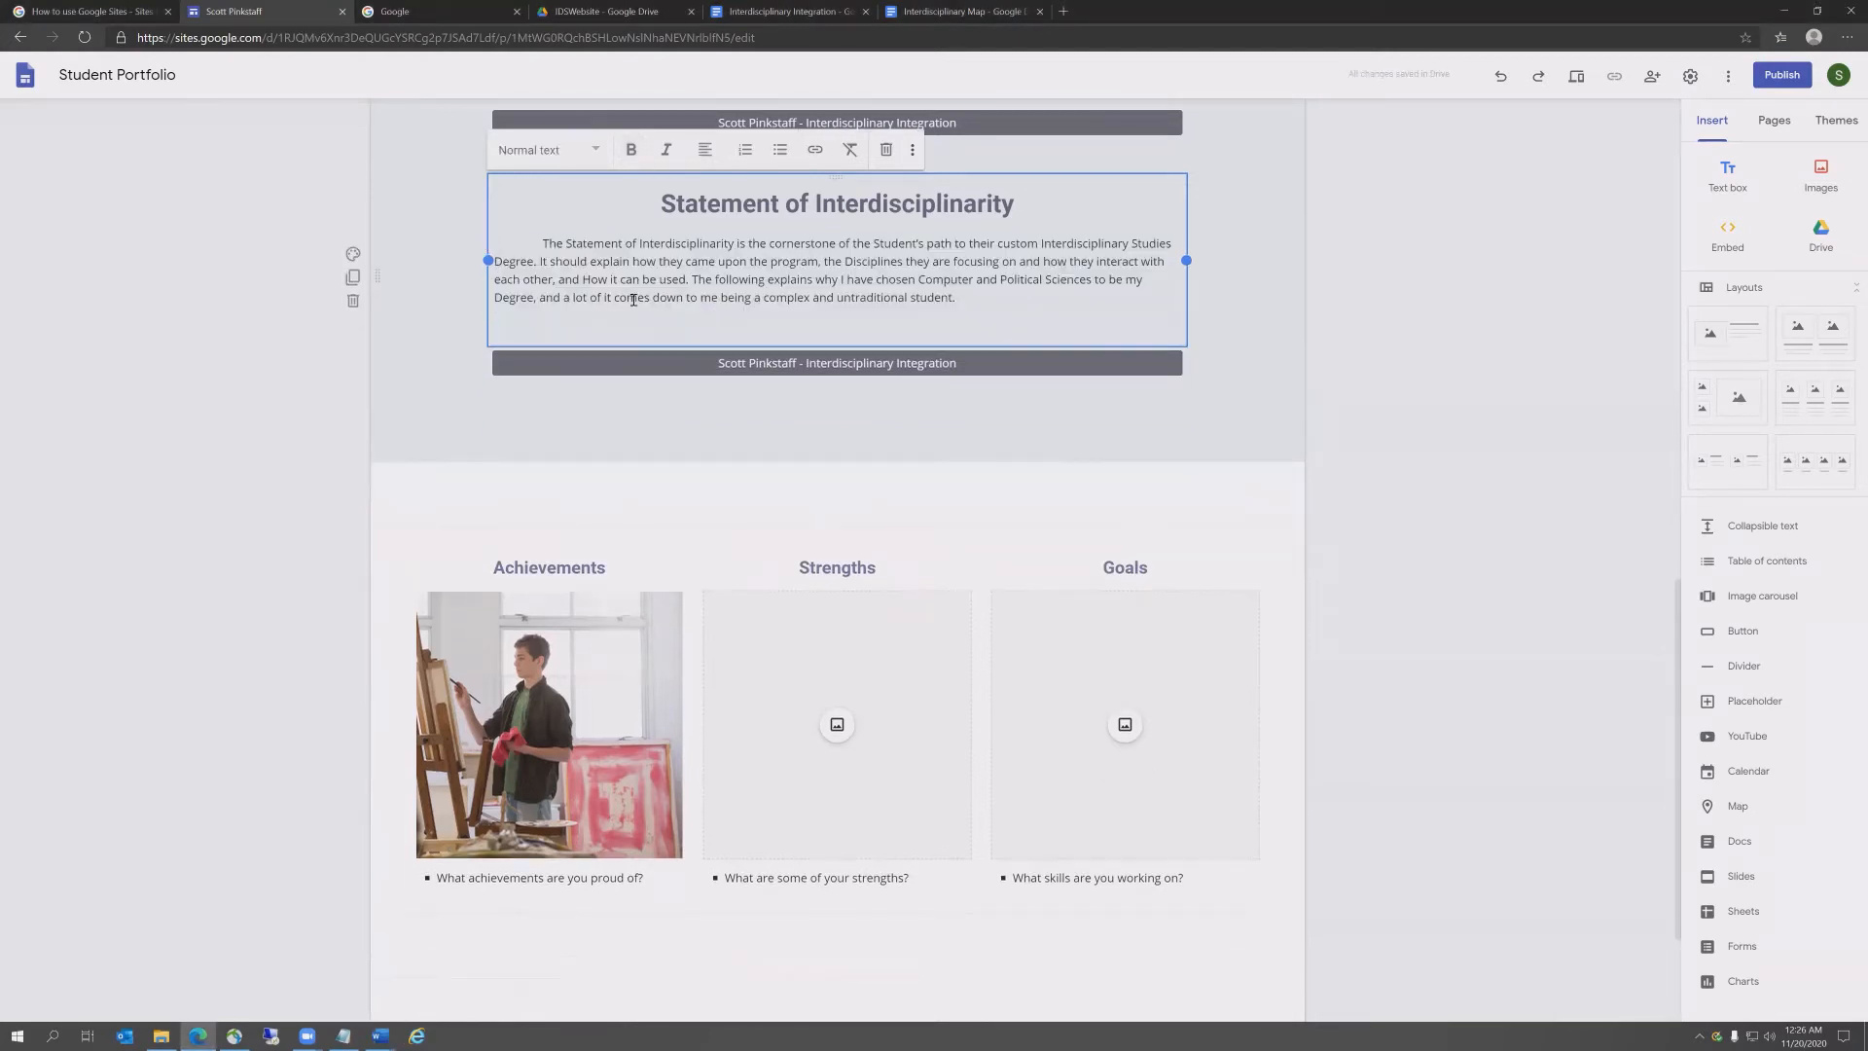
key("BackSpace")
double_click(798, 334)
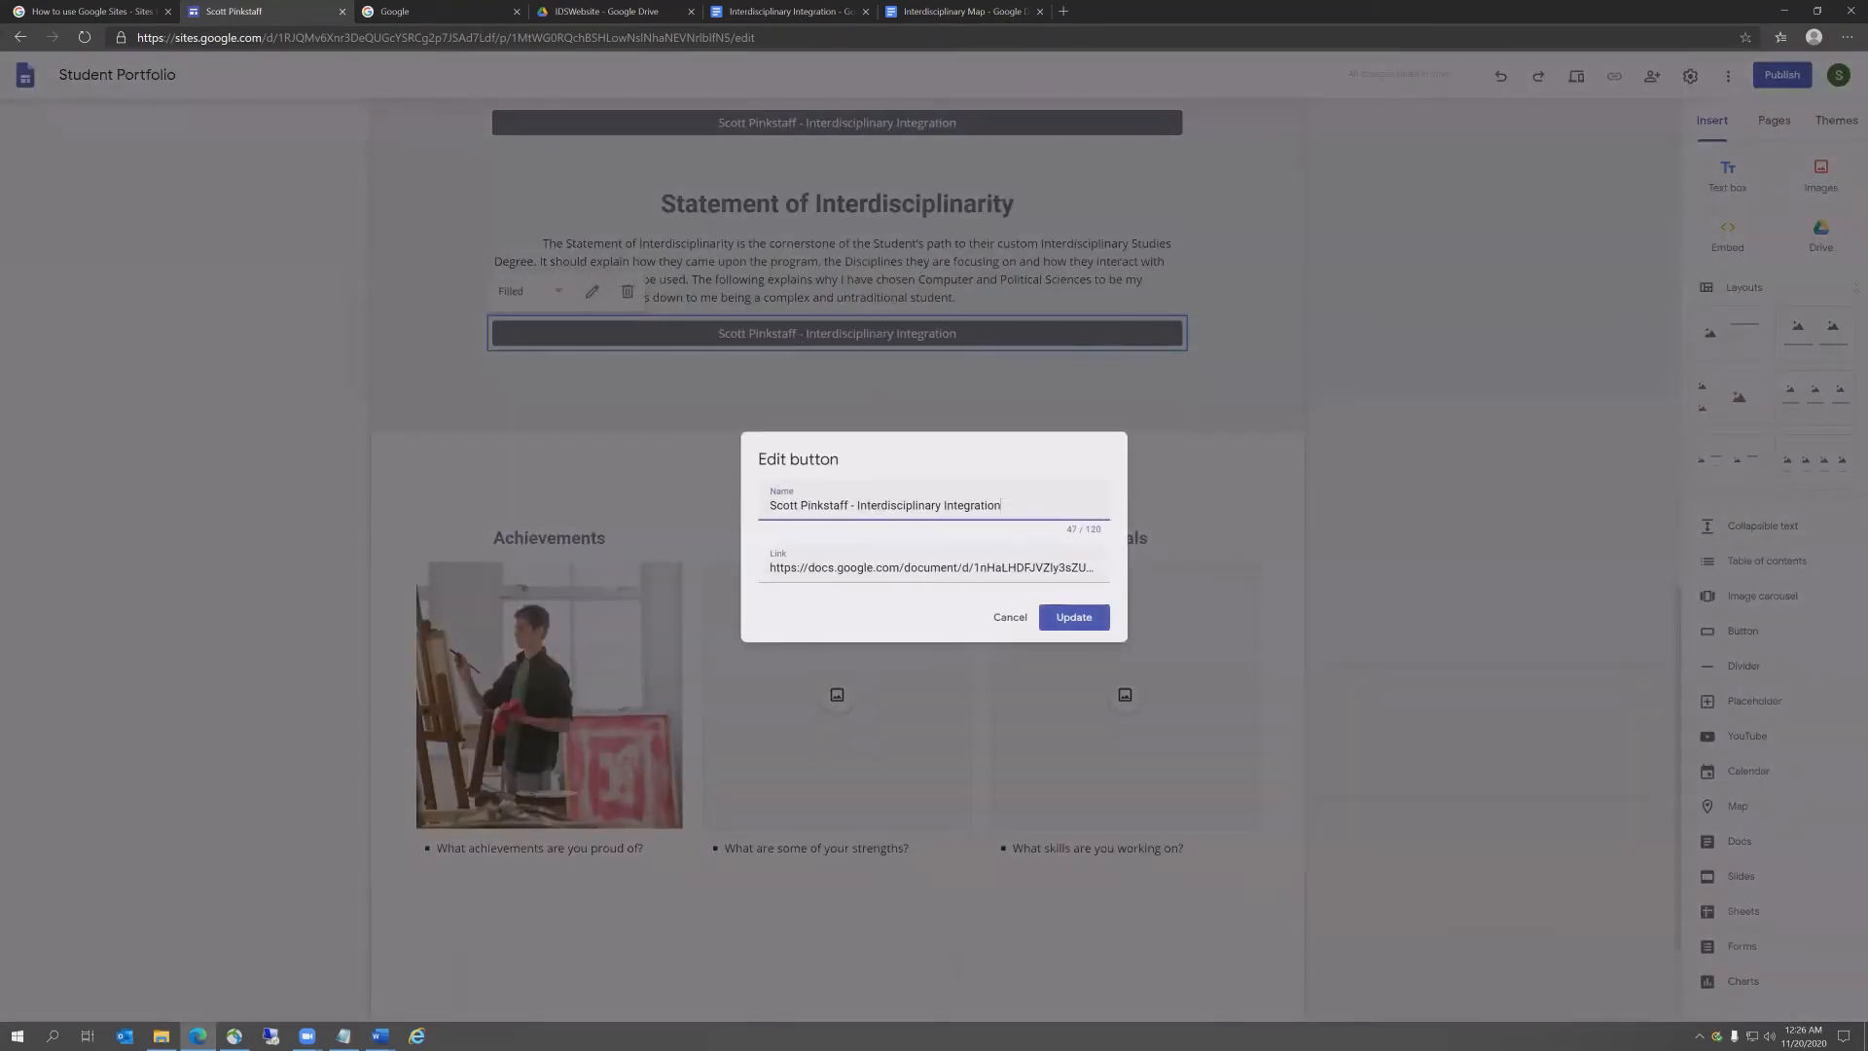
Step: Rename the button to end with 'Statement of Interdisciplinarity' and delete its old link
key("alt+Tab")
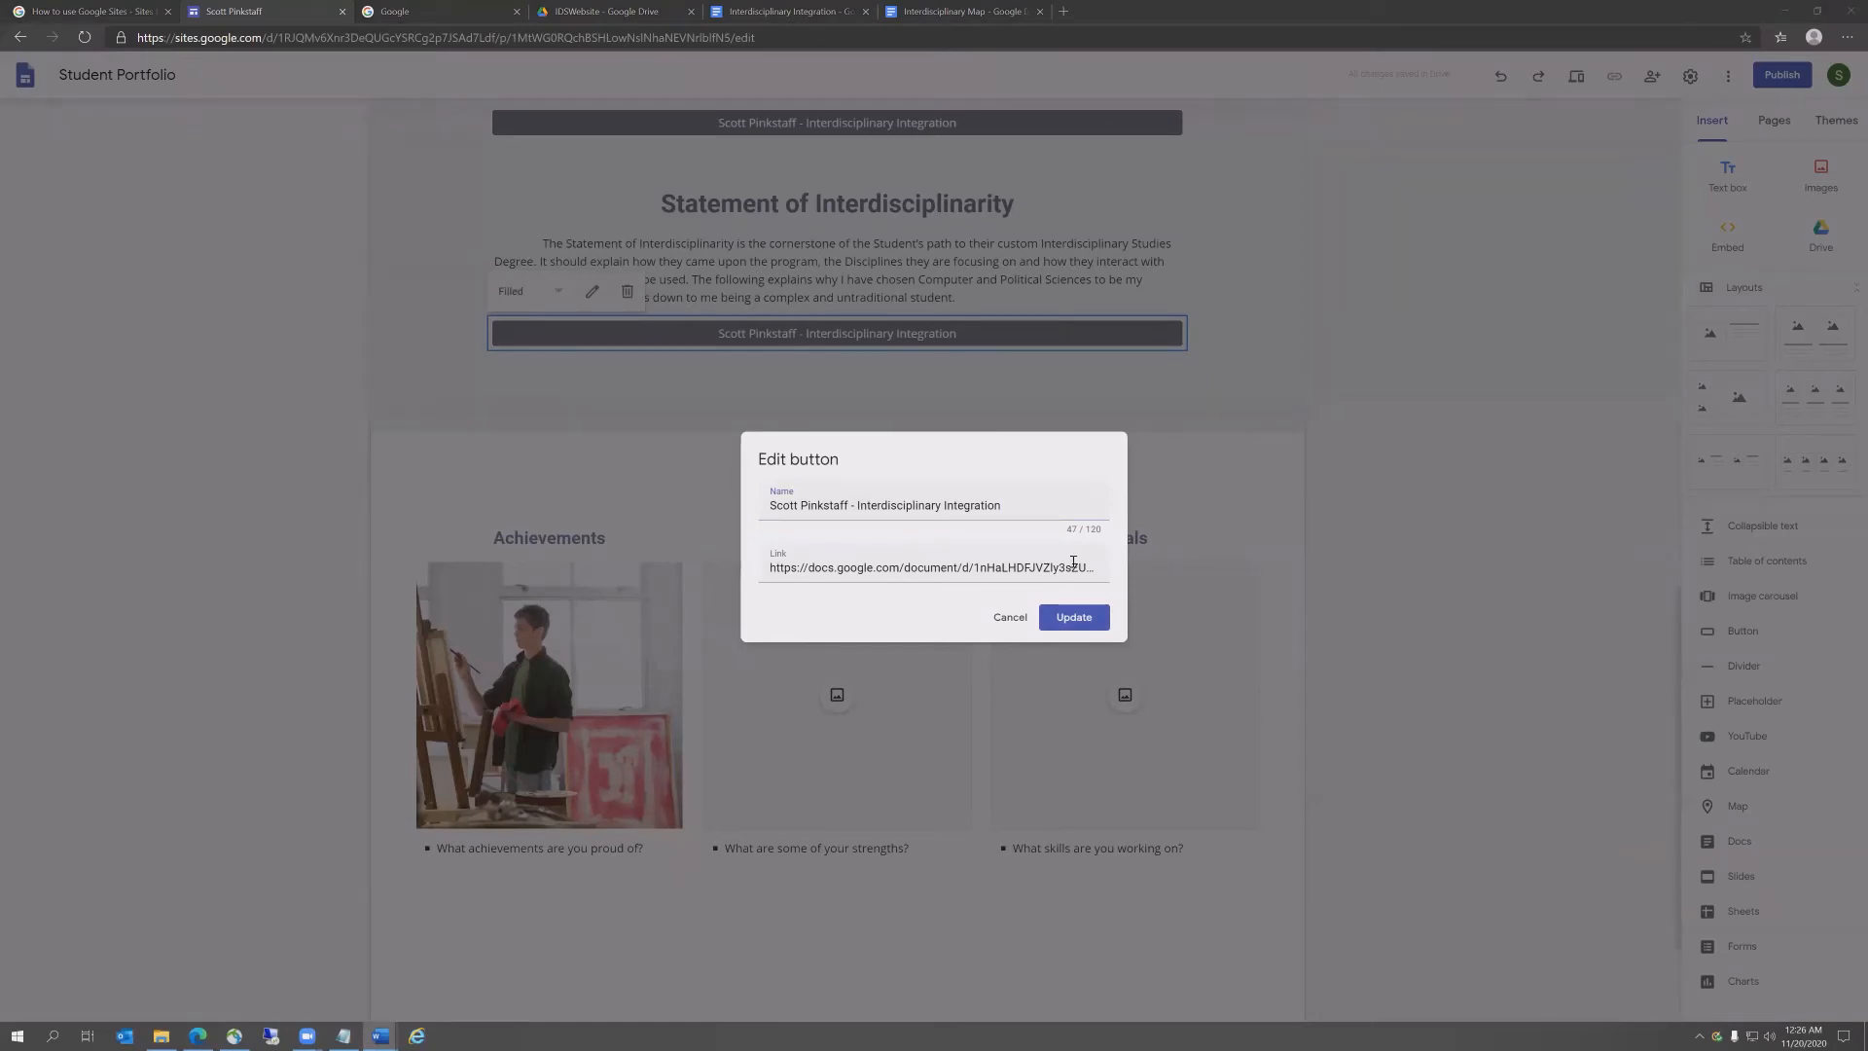
left_click_drag(1012, 506, 860, 510)
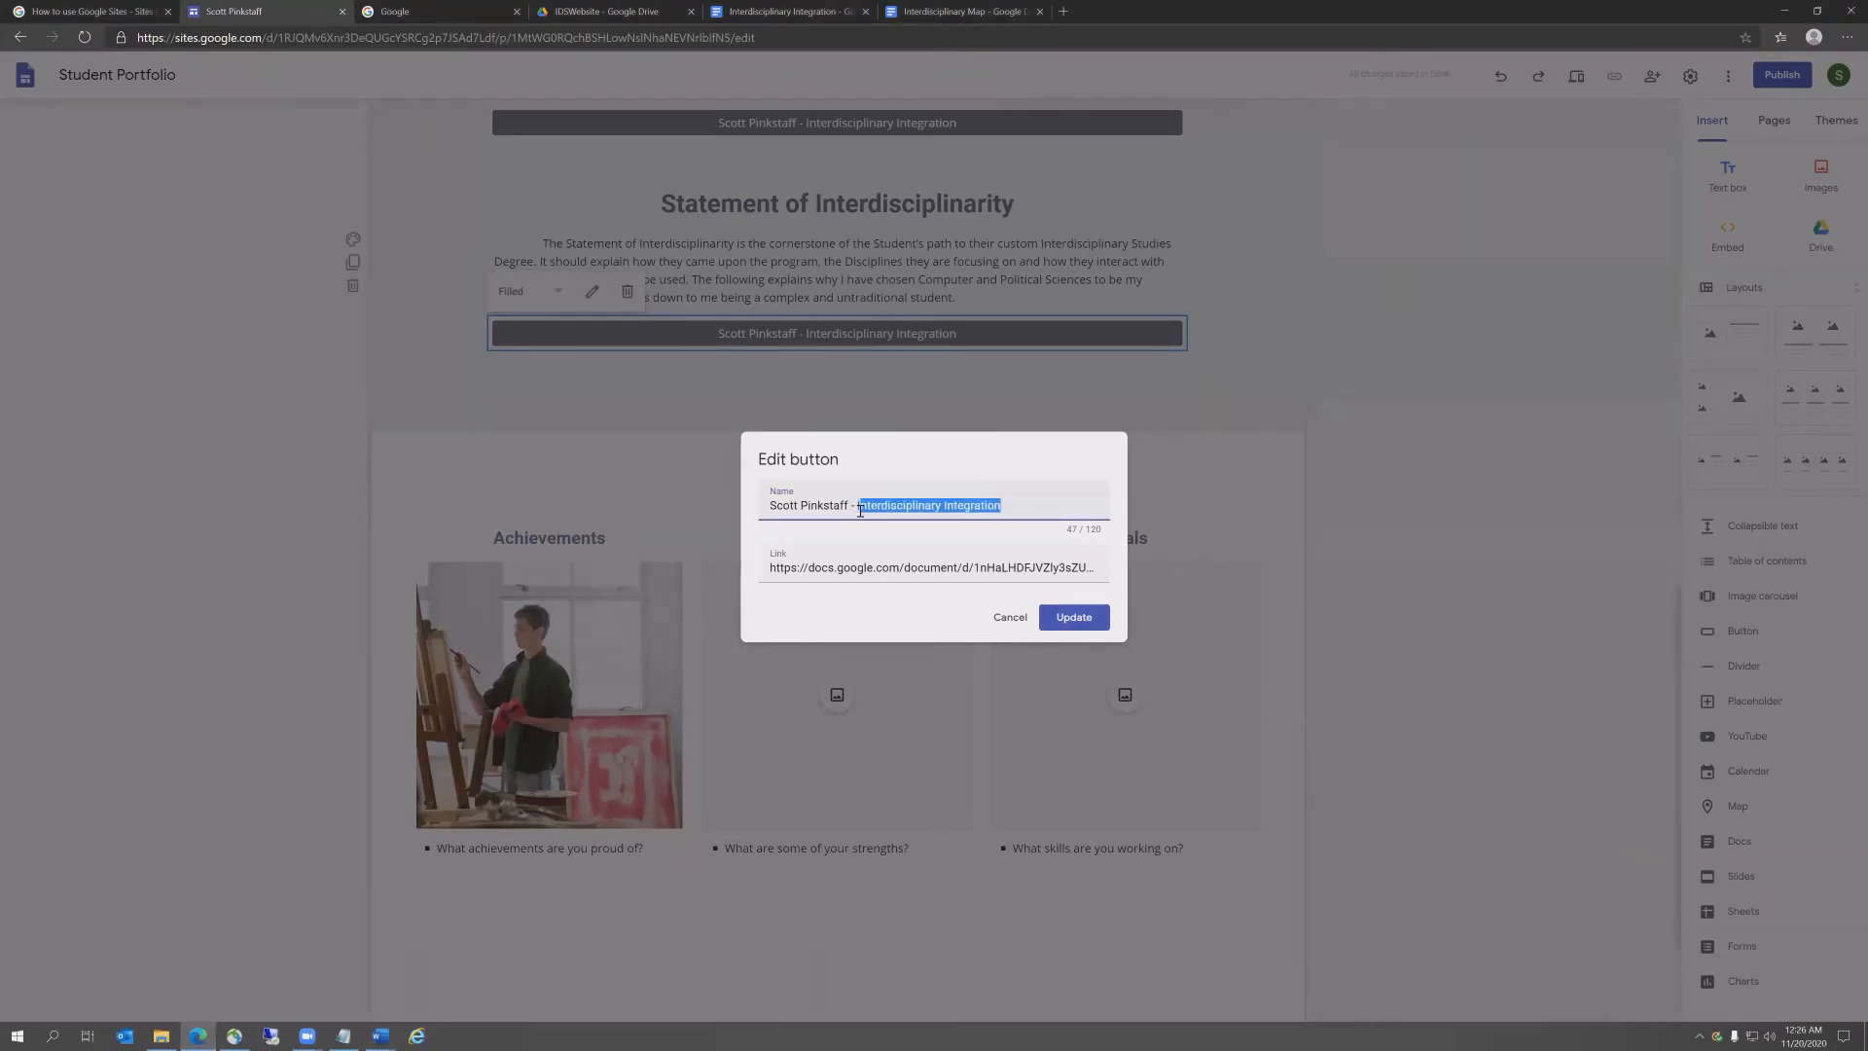
type("Statement of Interdisciplinarity")
left_click_drag(773, 569, 1301, 578)
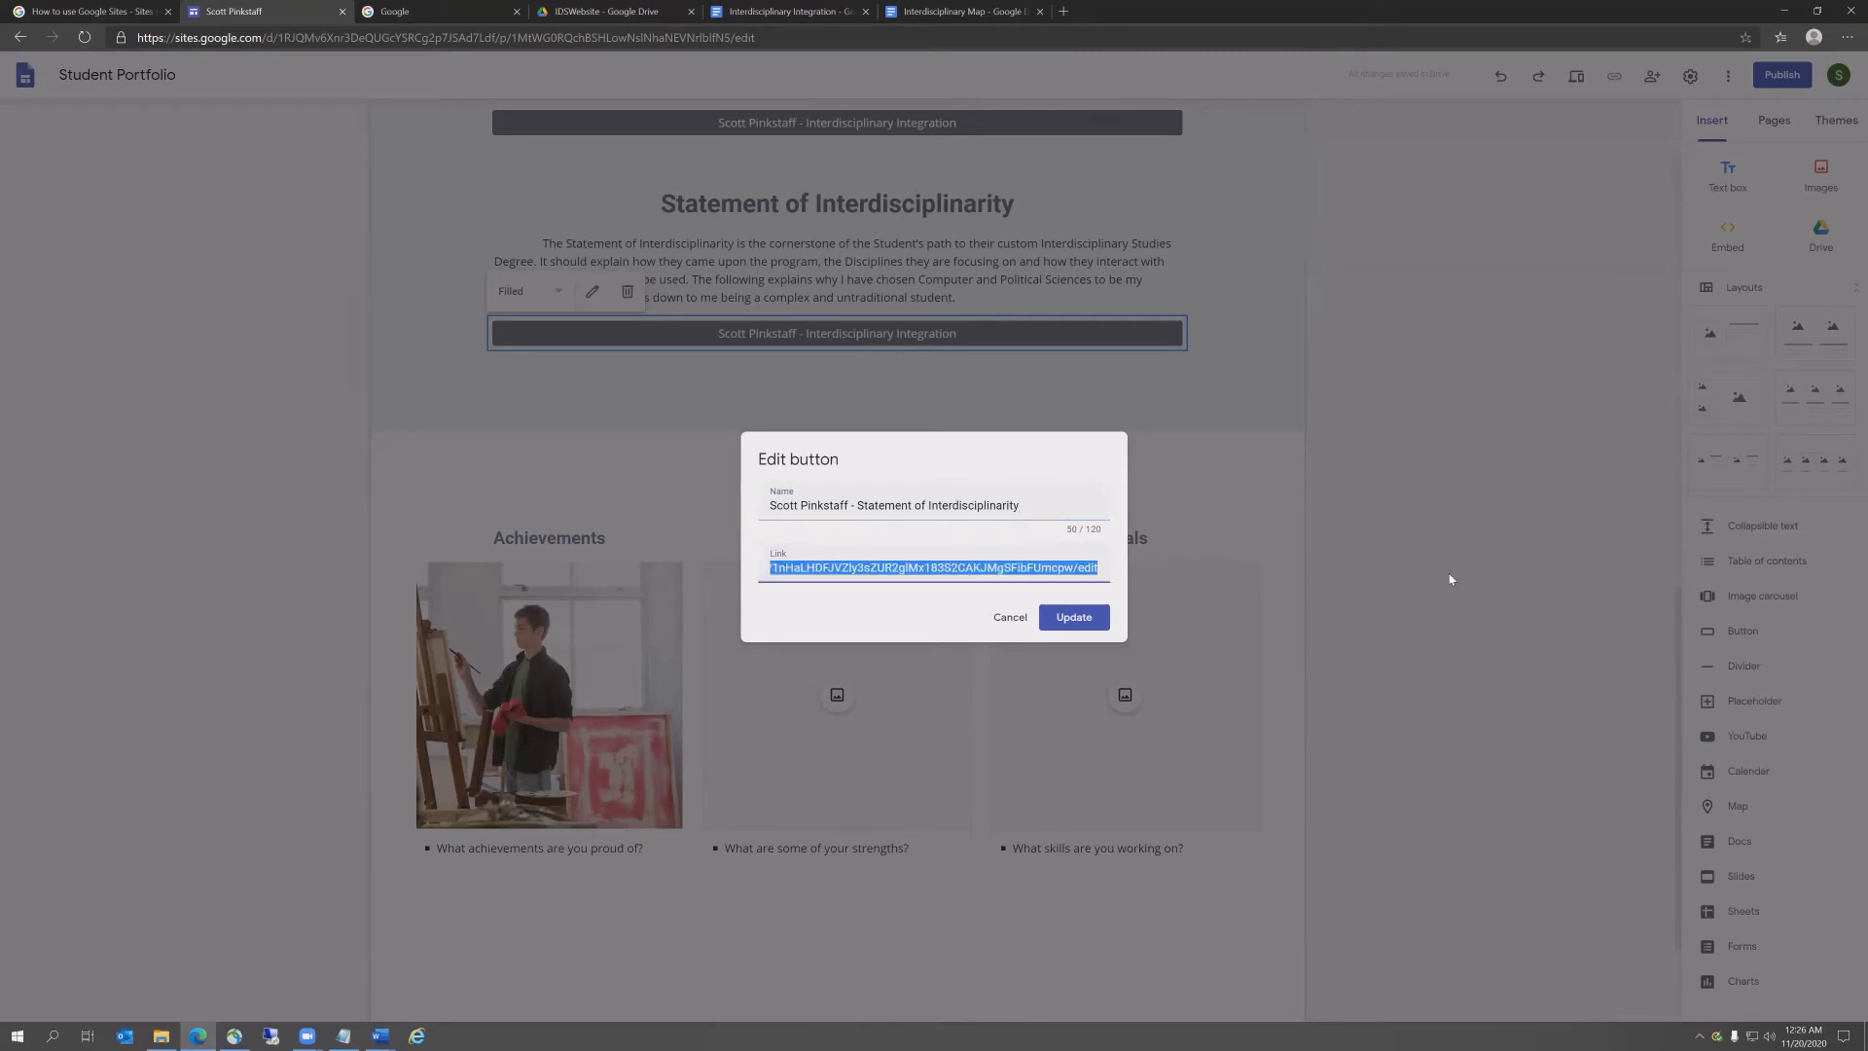
key("BackSpace")
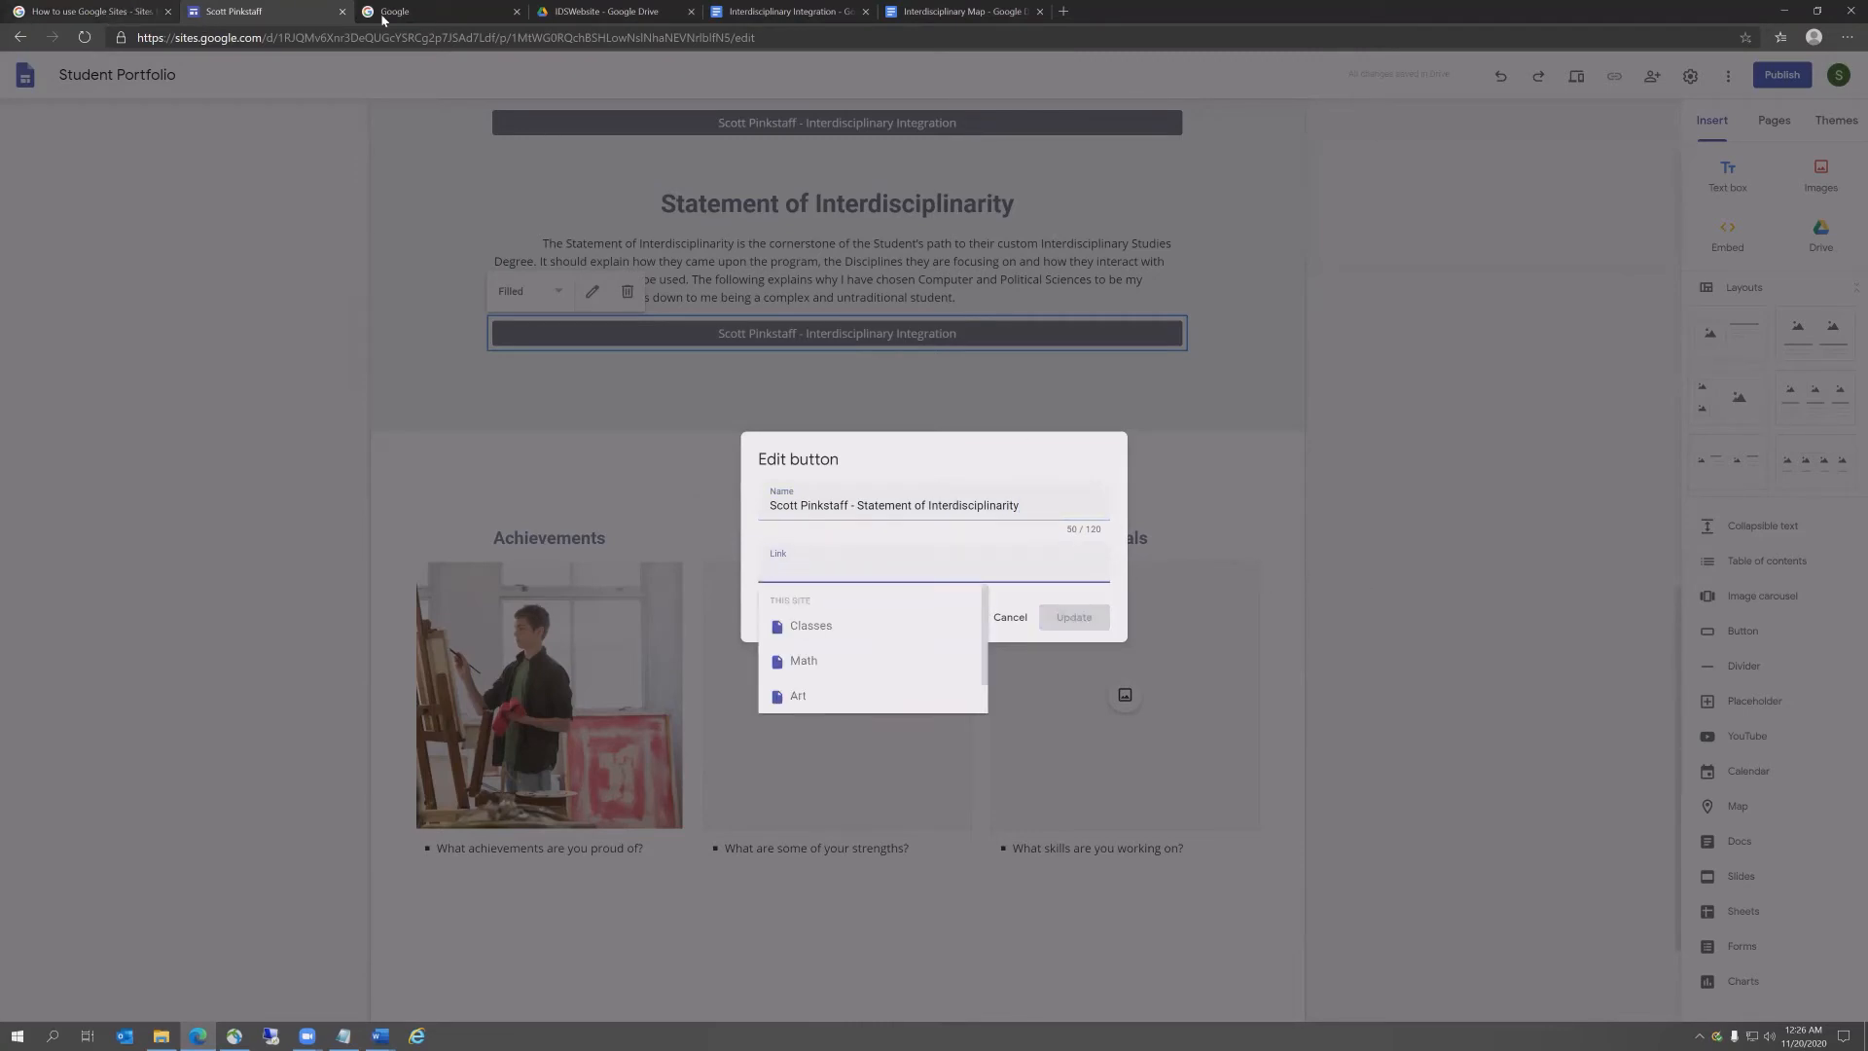
left_click(576, 14)
Step: Link the button to the Statement of Interdisciplinarity doc's URL and save it
double_click(271, 218)
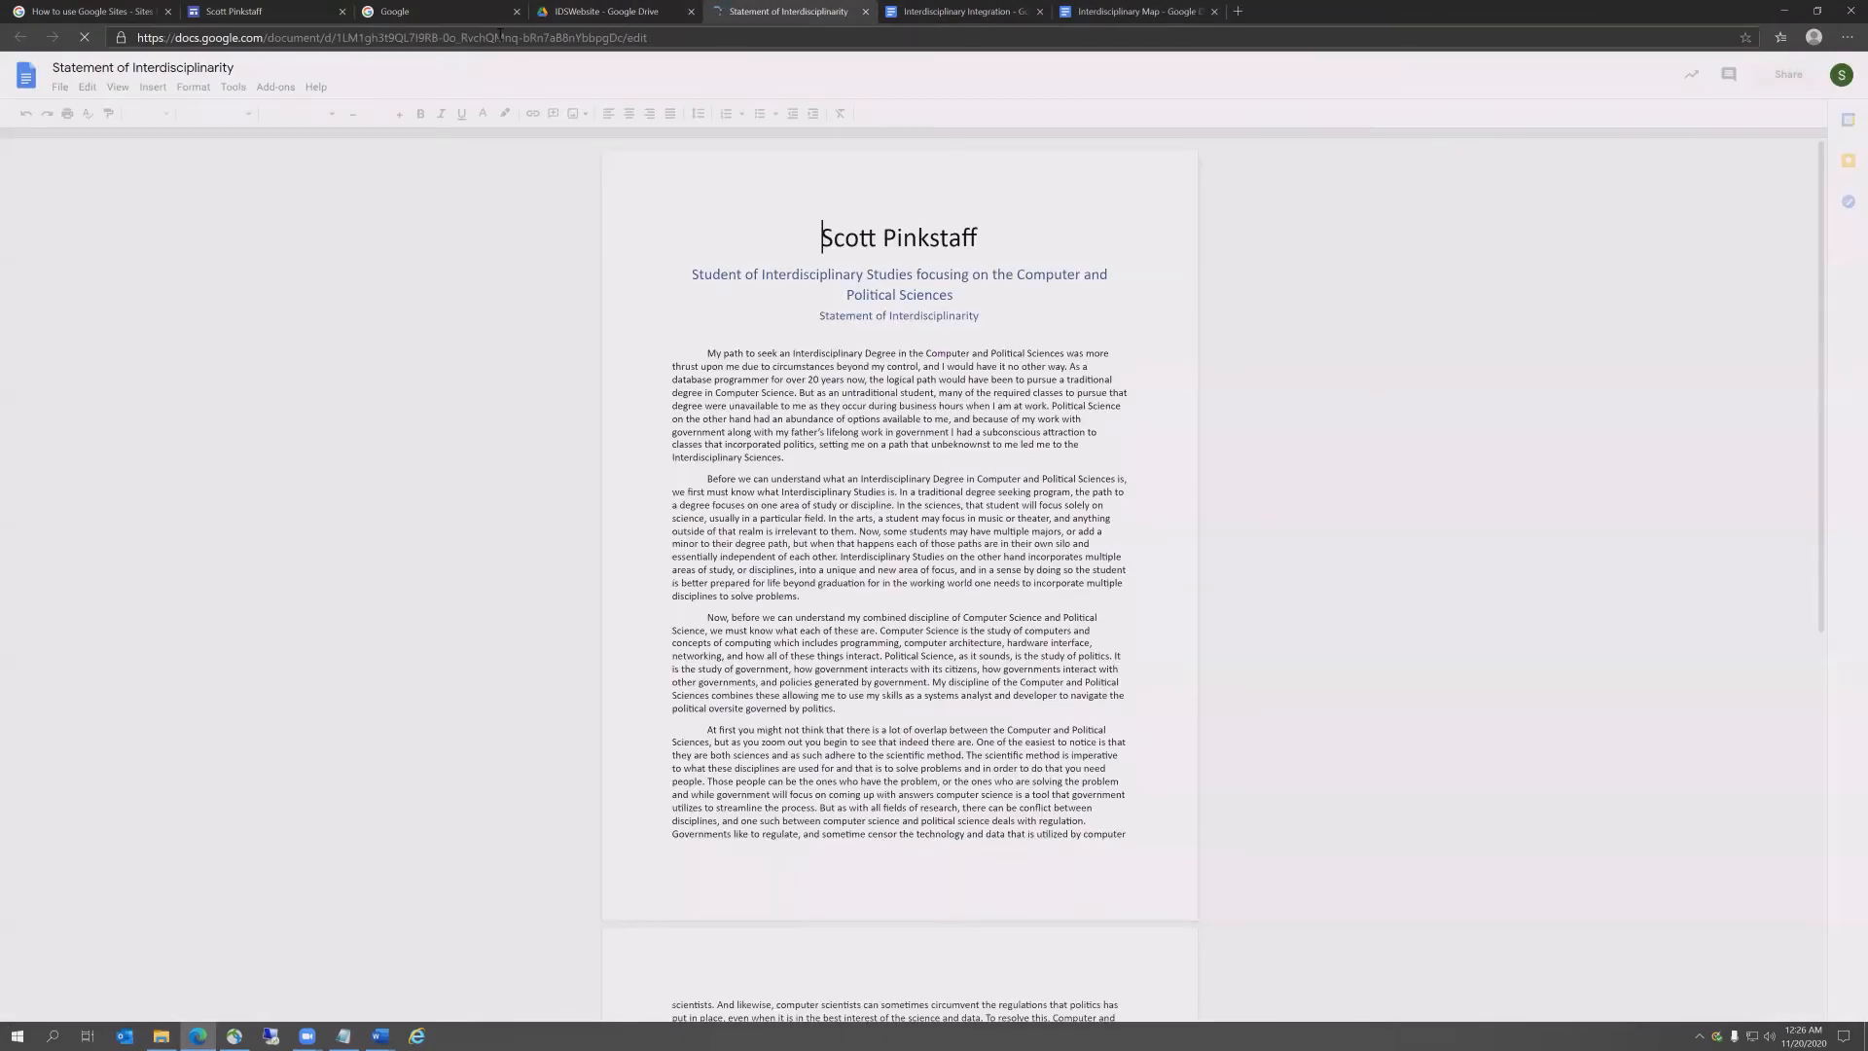
left_click(501, 38)
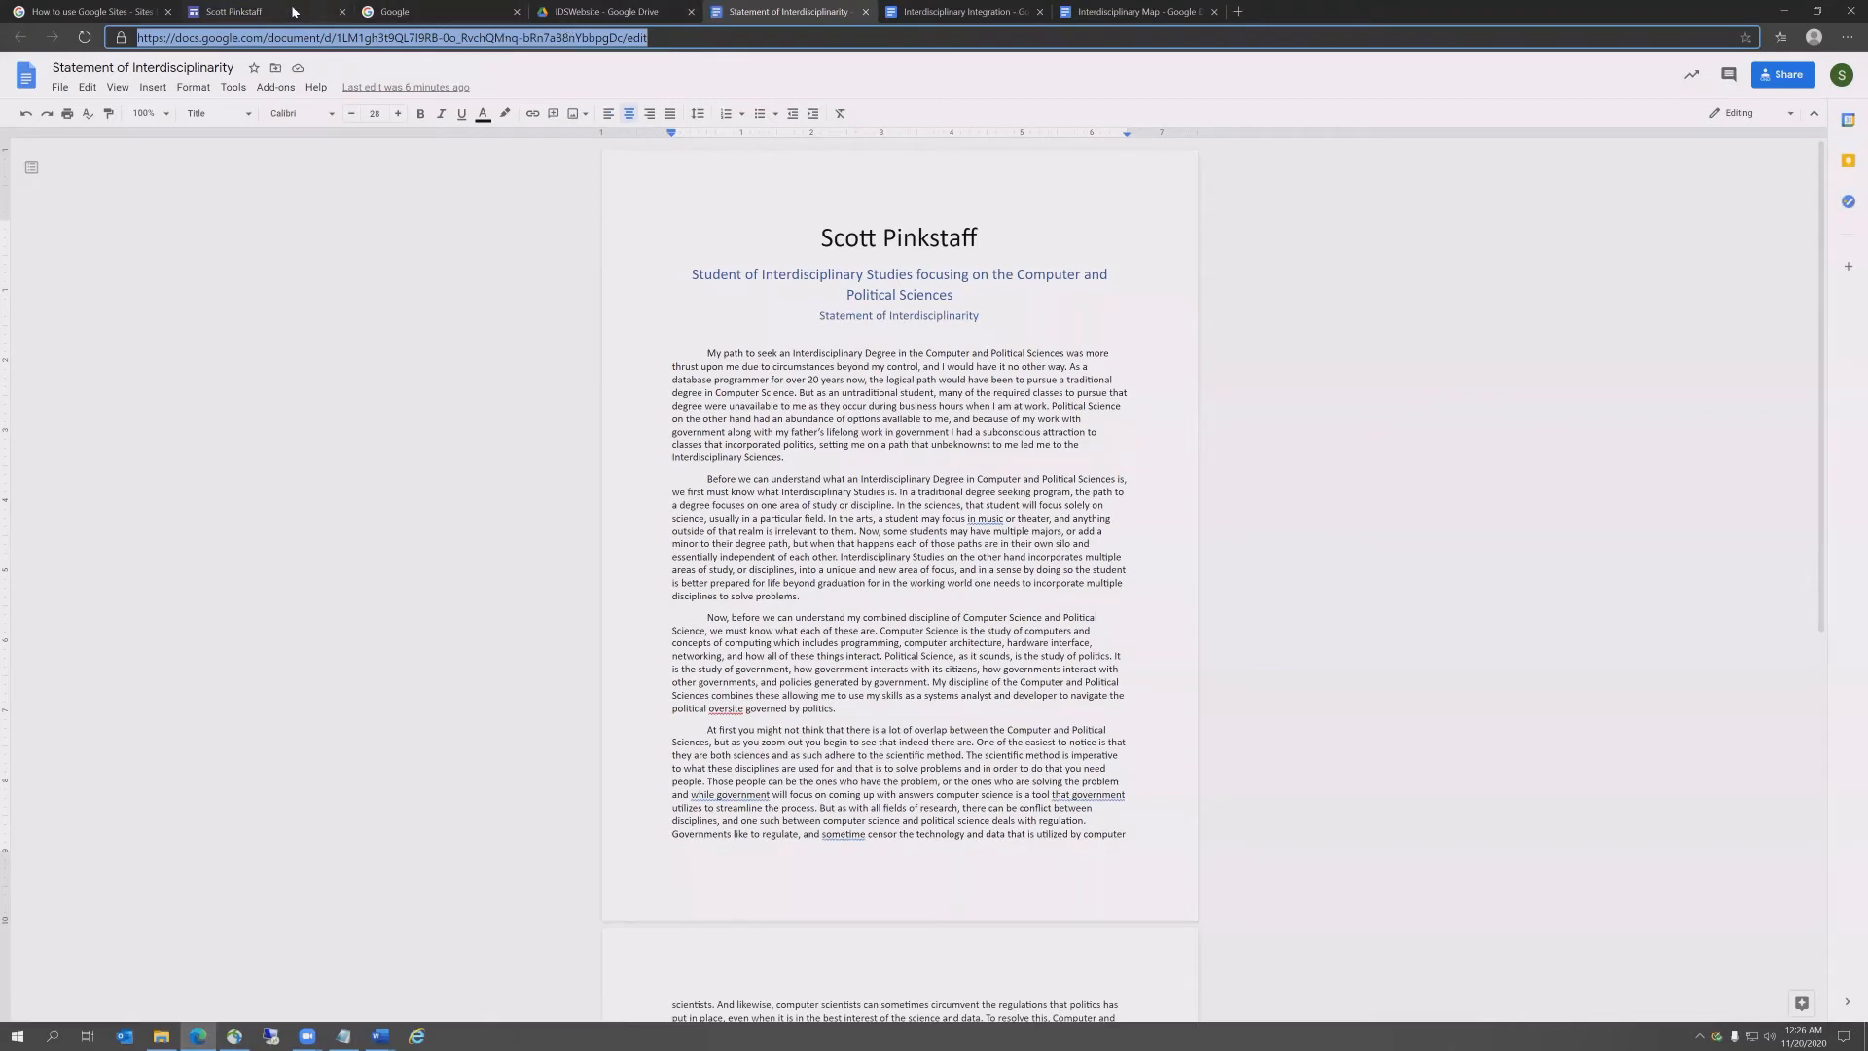
left_click(248, 10)
key("ctrl+v")
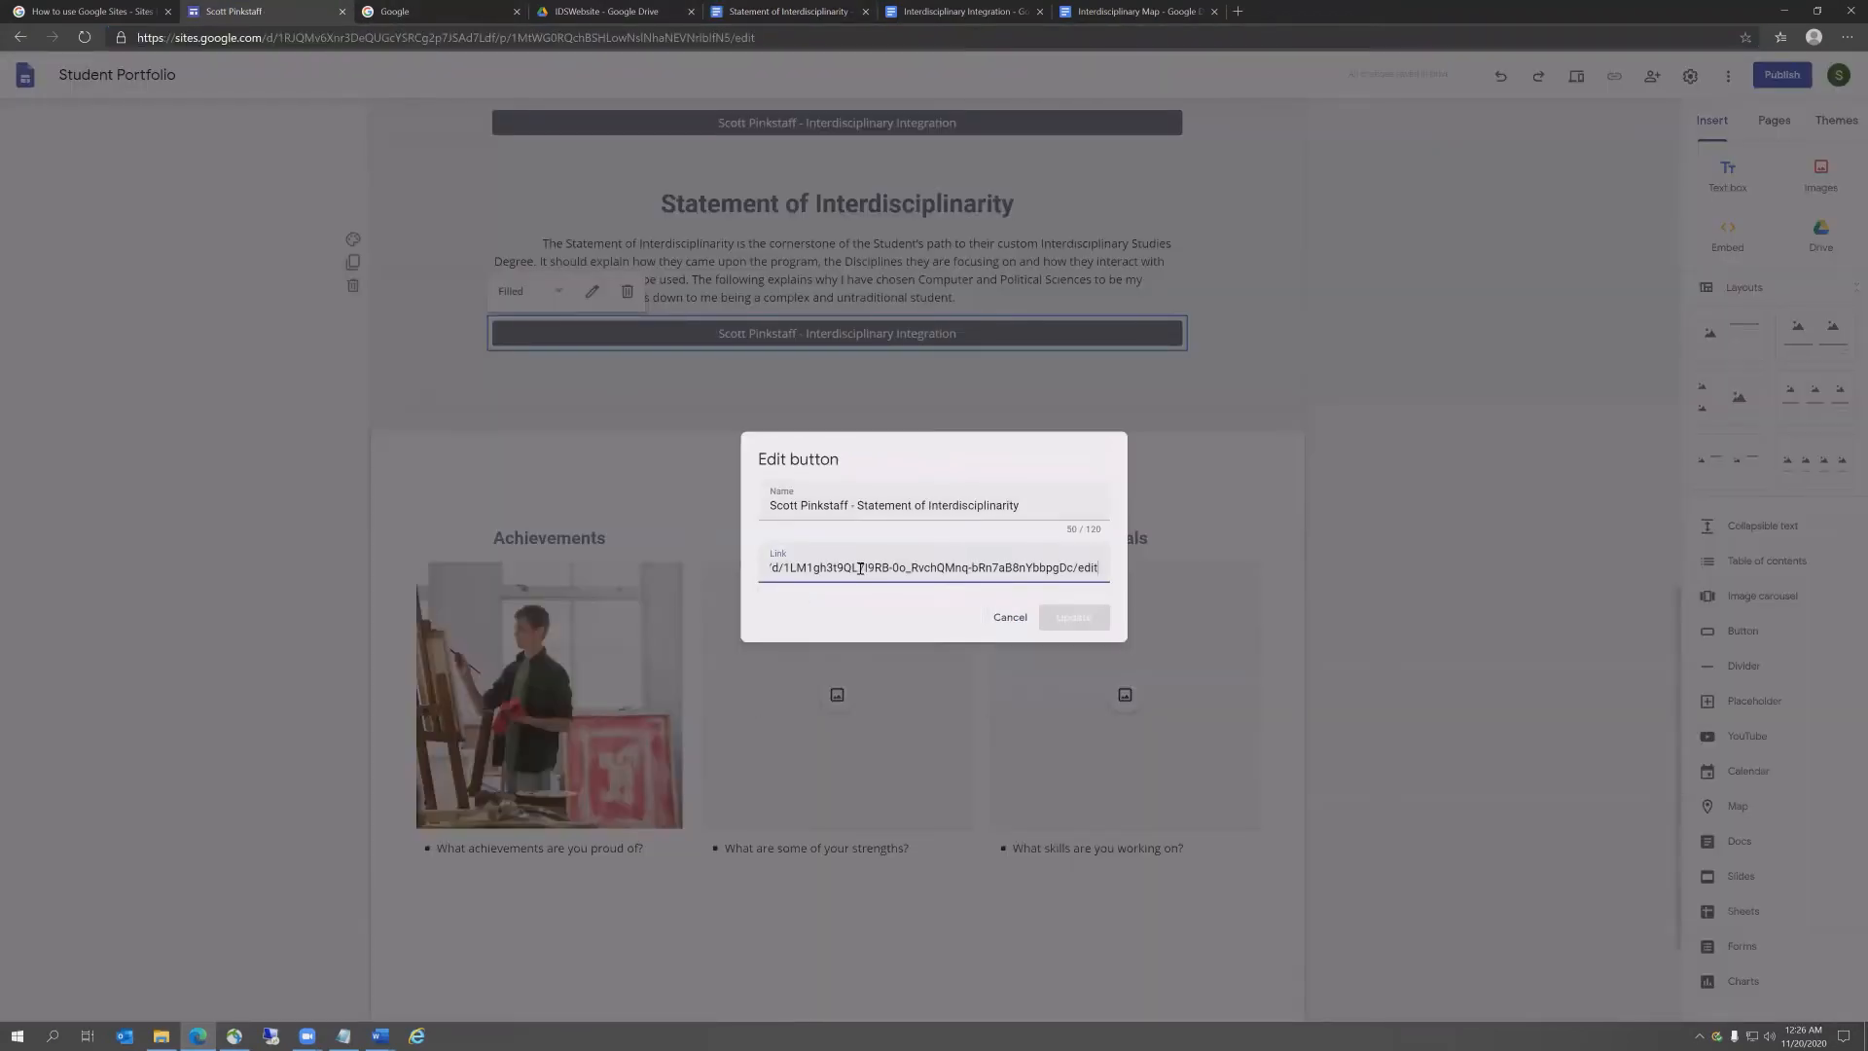
left_click(1063, 619)
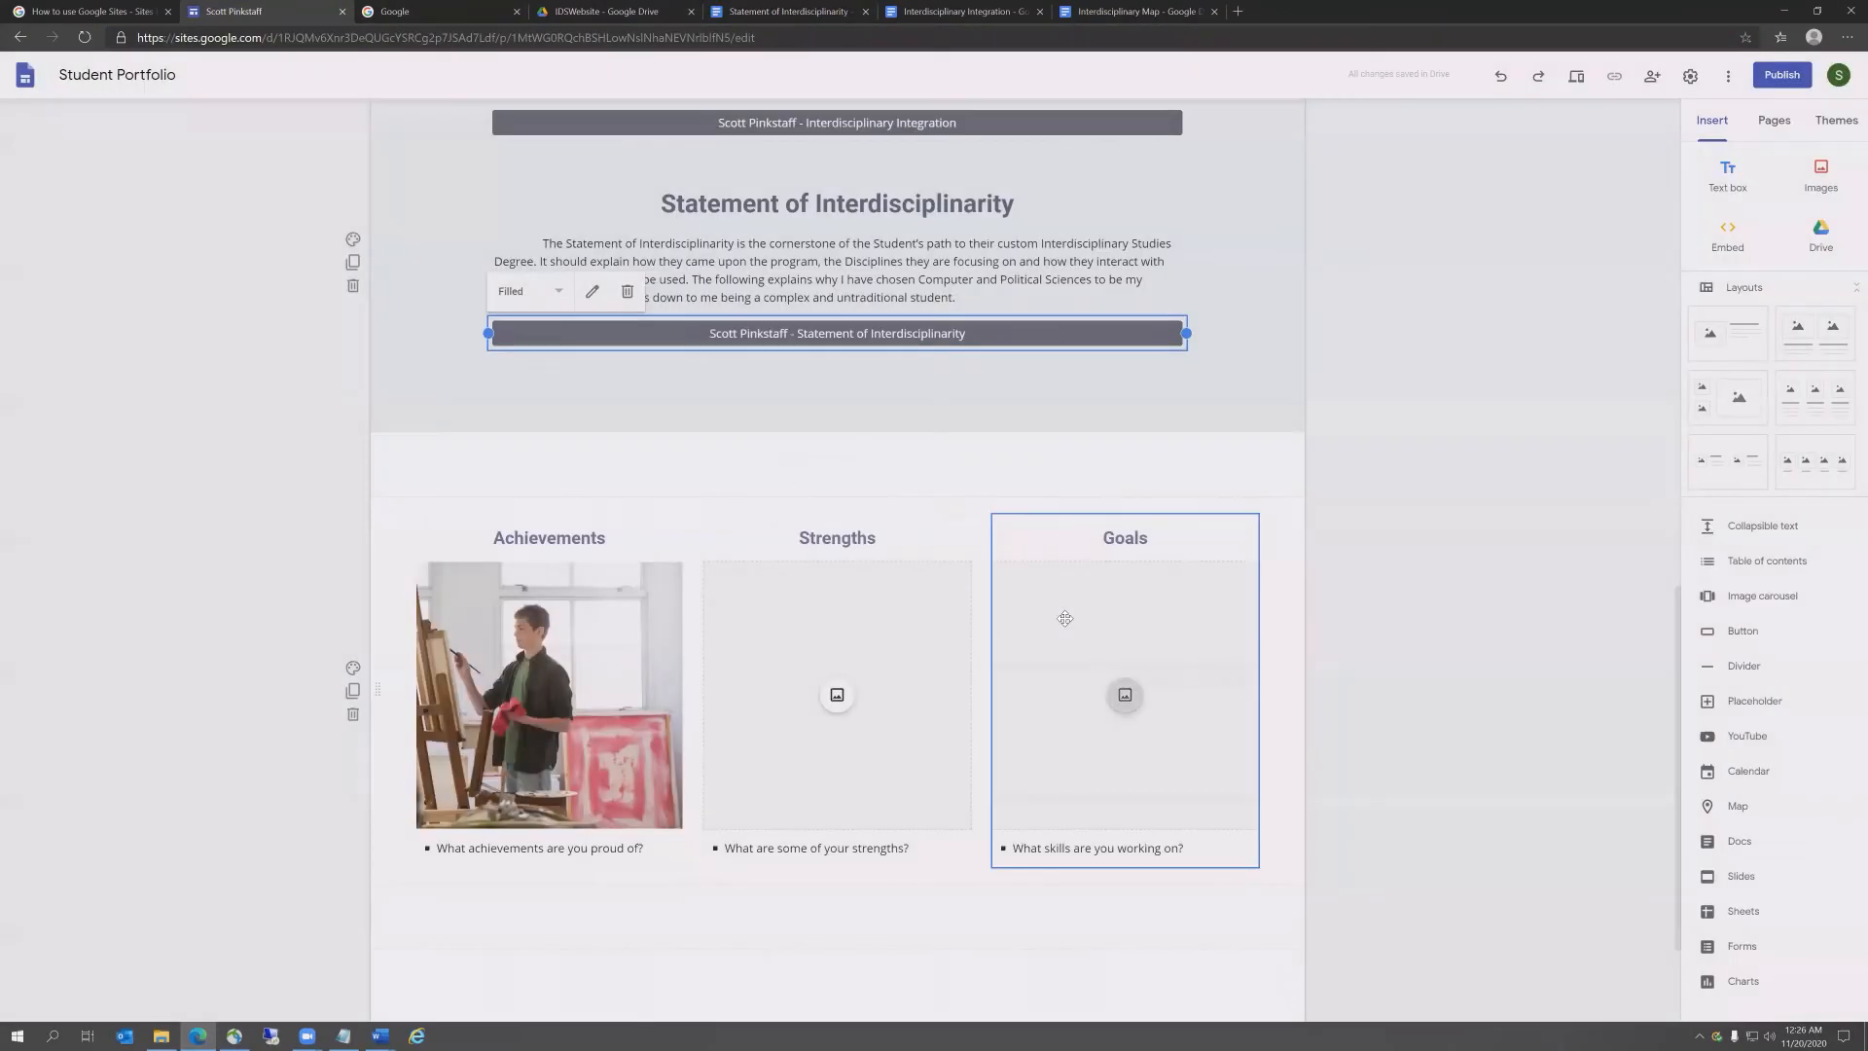
Step: Duplicate the Statement section and head it 'Reflection of Interdisciplinarity and the IDS Program'
left_click(354, 263)
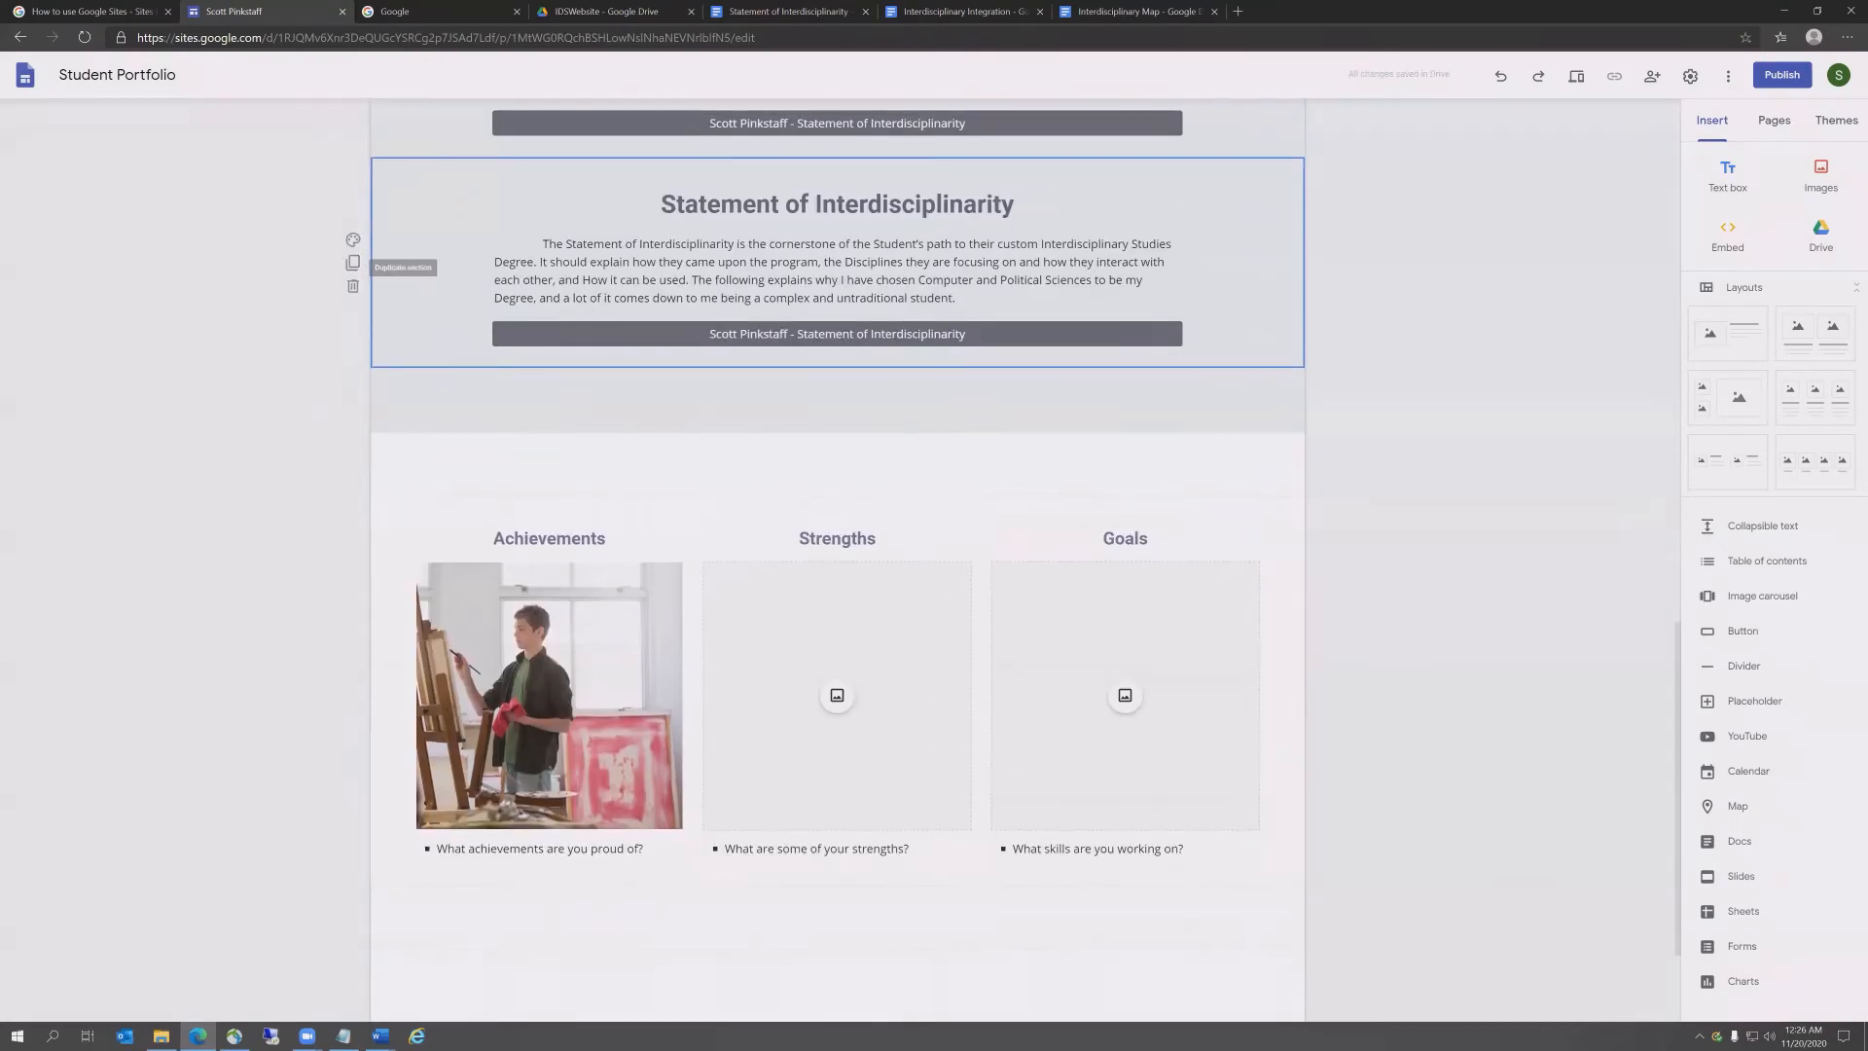
key("alt+Tab")
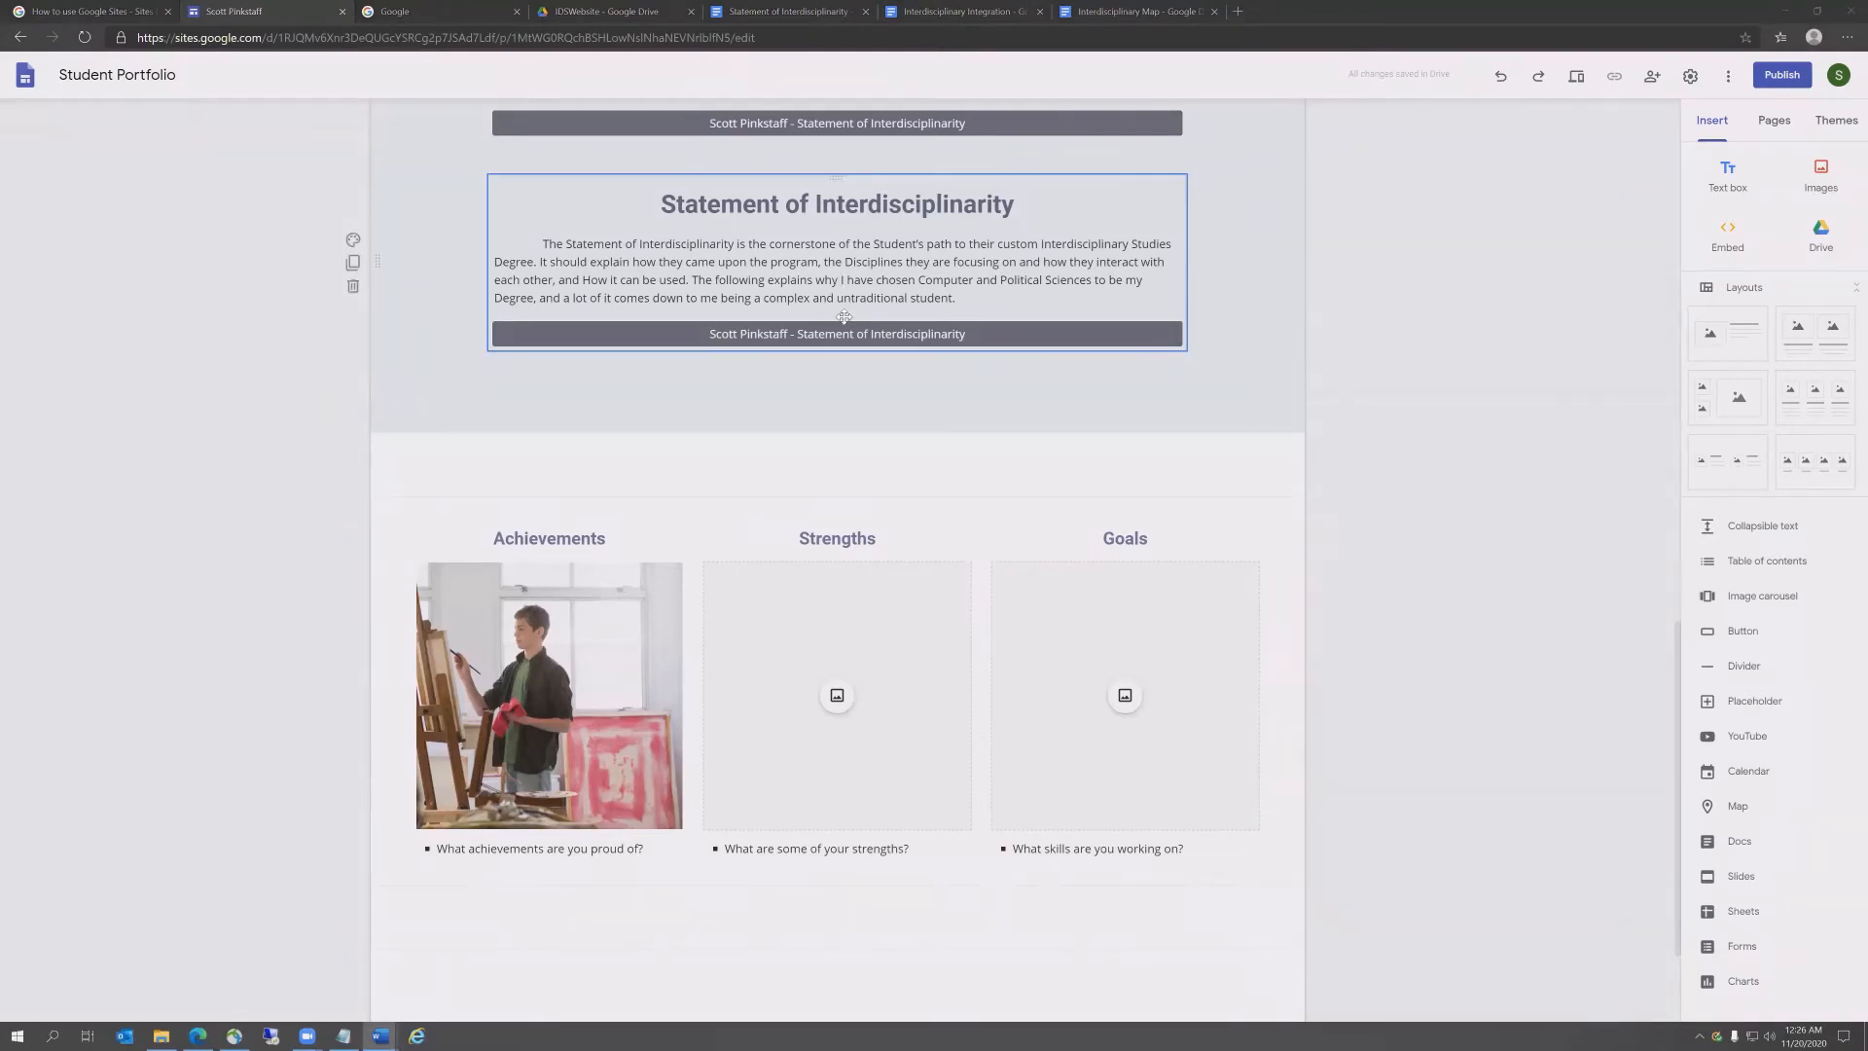
left_click_drag(1021, 207, 678, 214)
type("Reflection of Interdisciplinarity and the IDS Program")
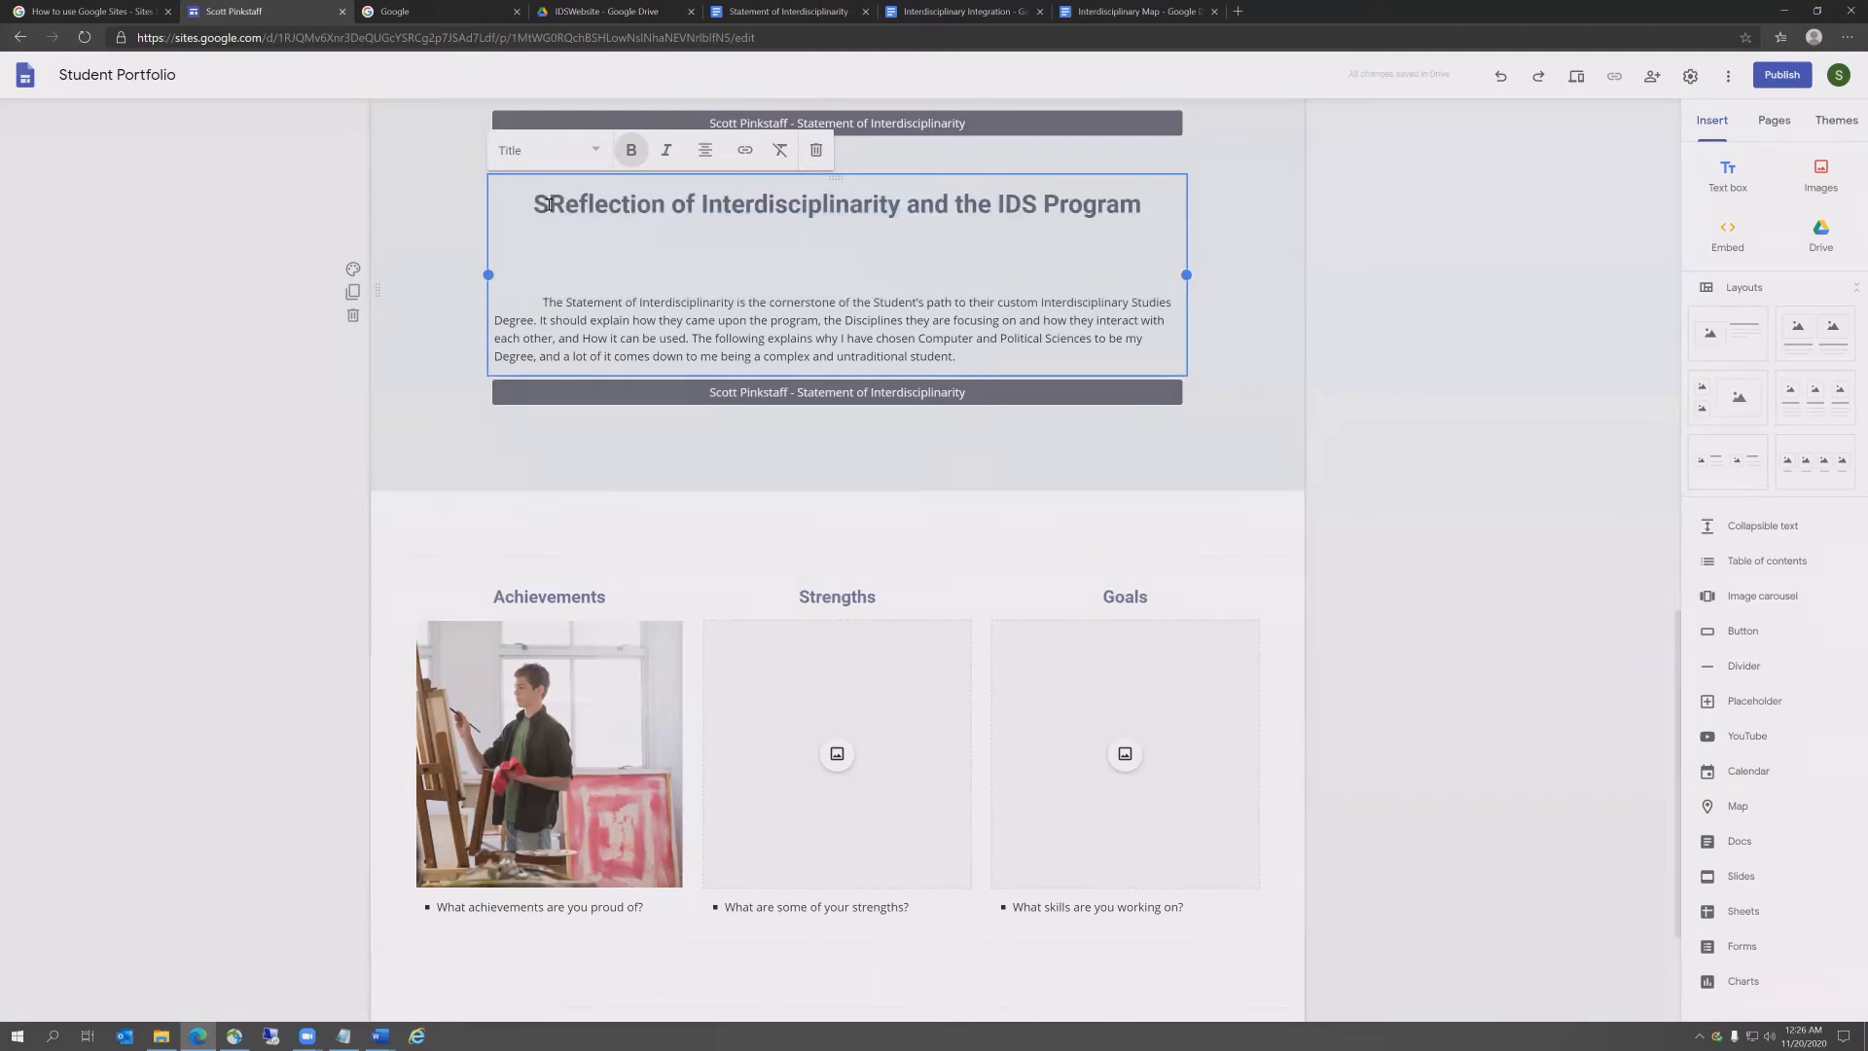
key("Delete")
key("Down")
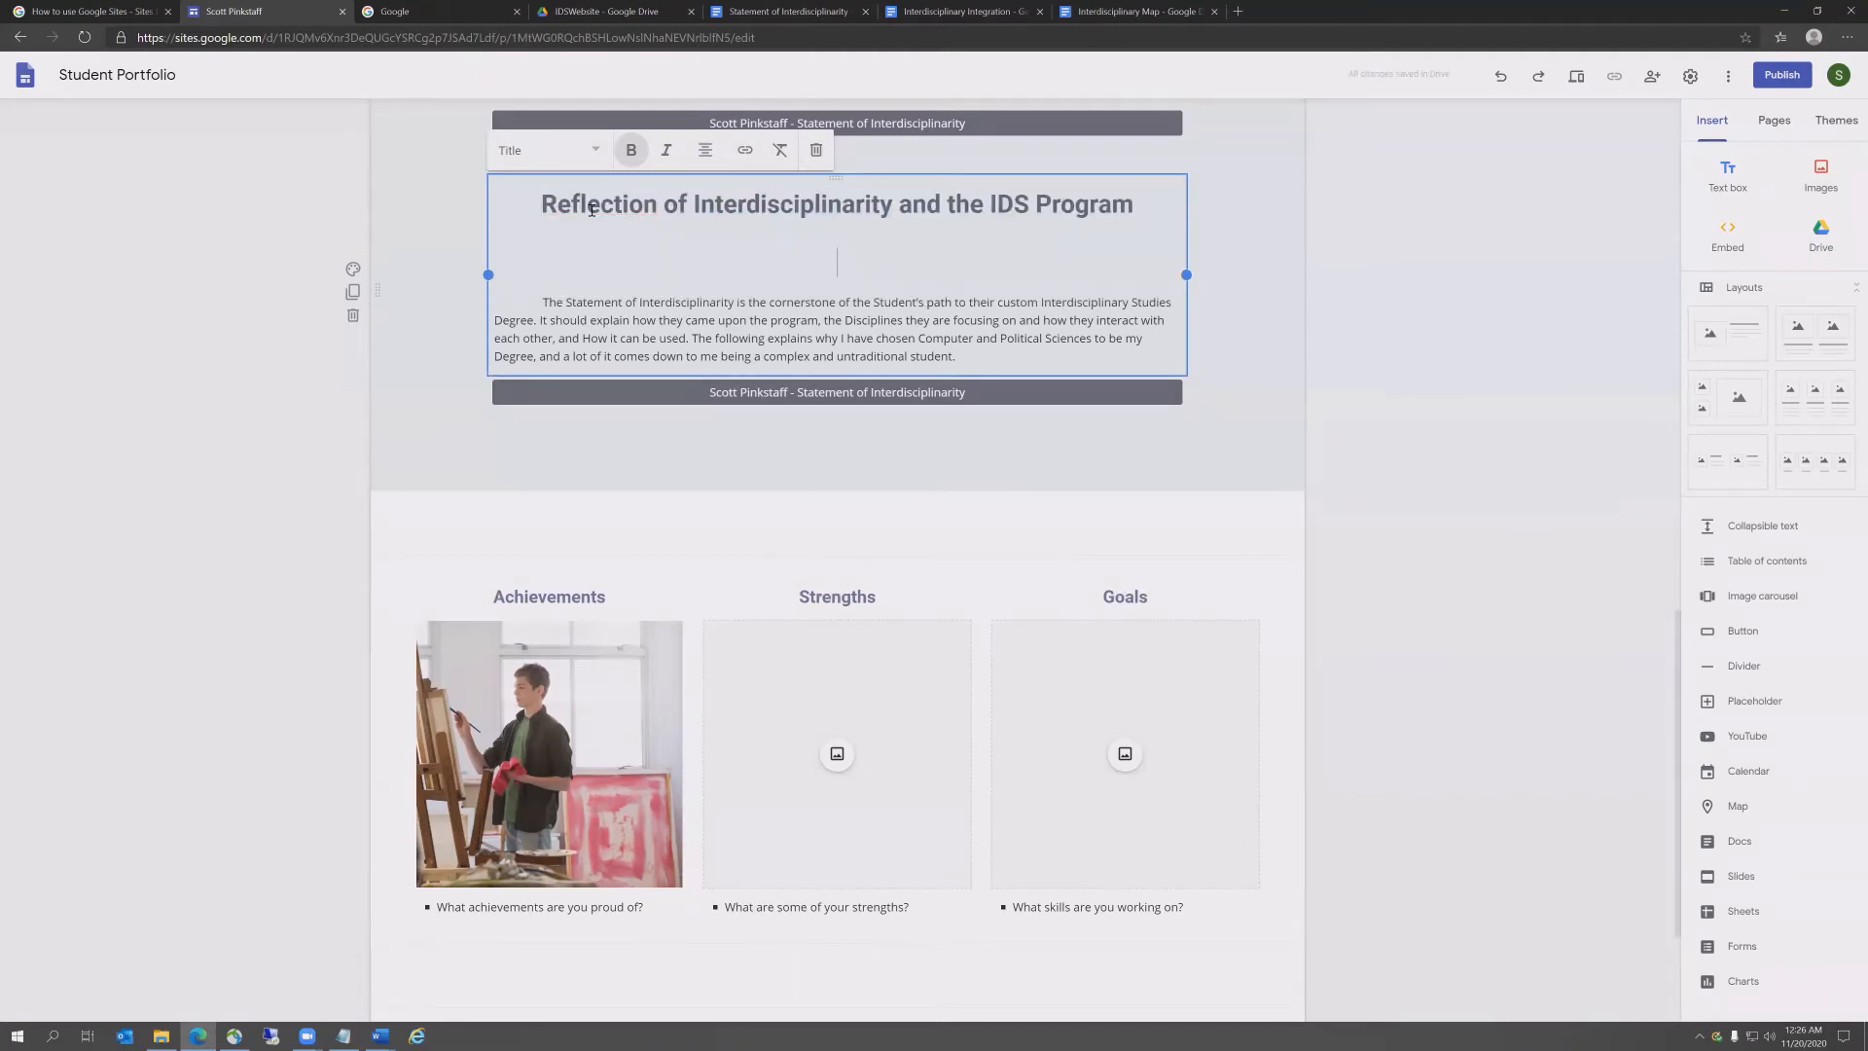
key("BackSpace")
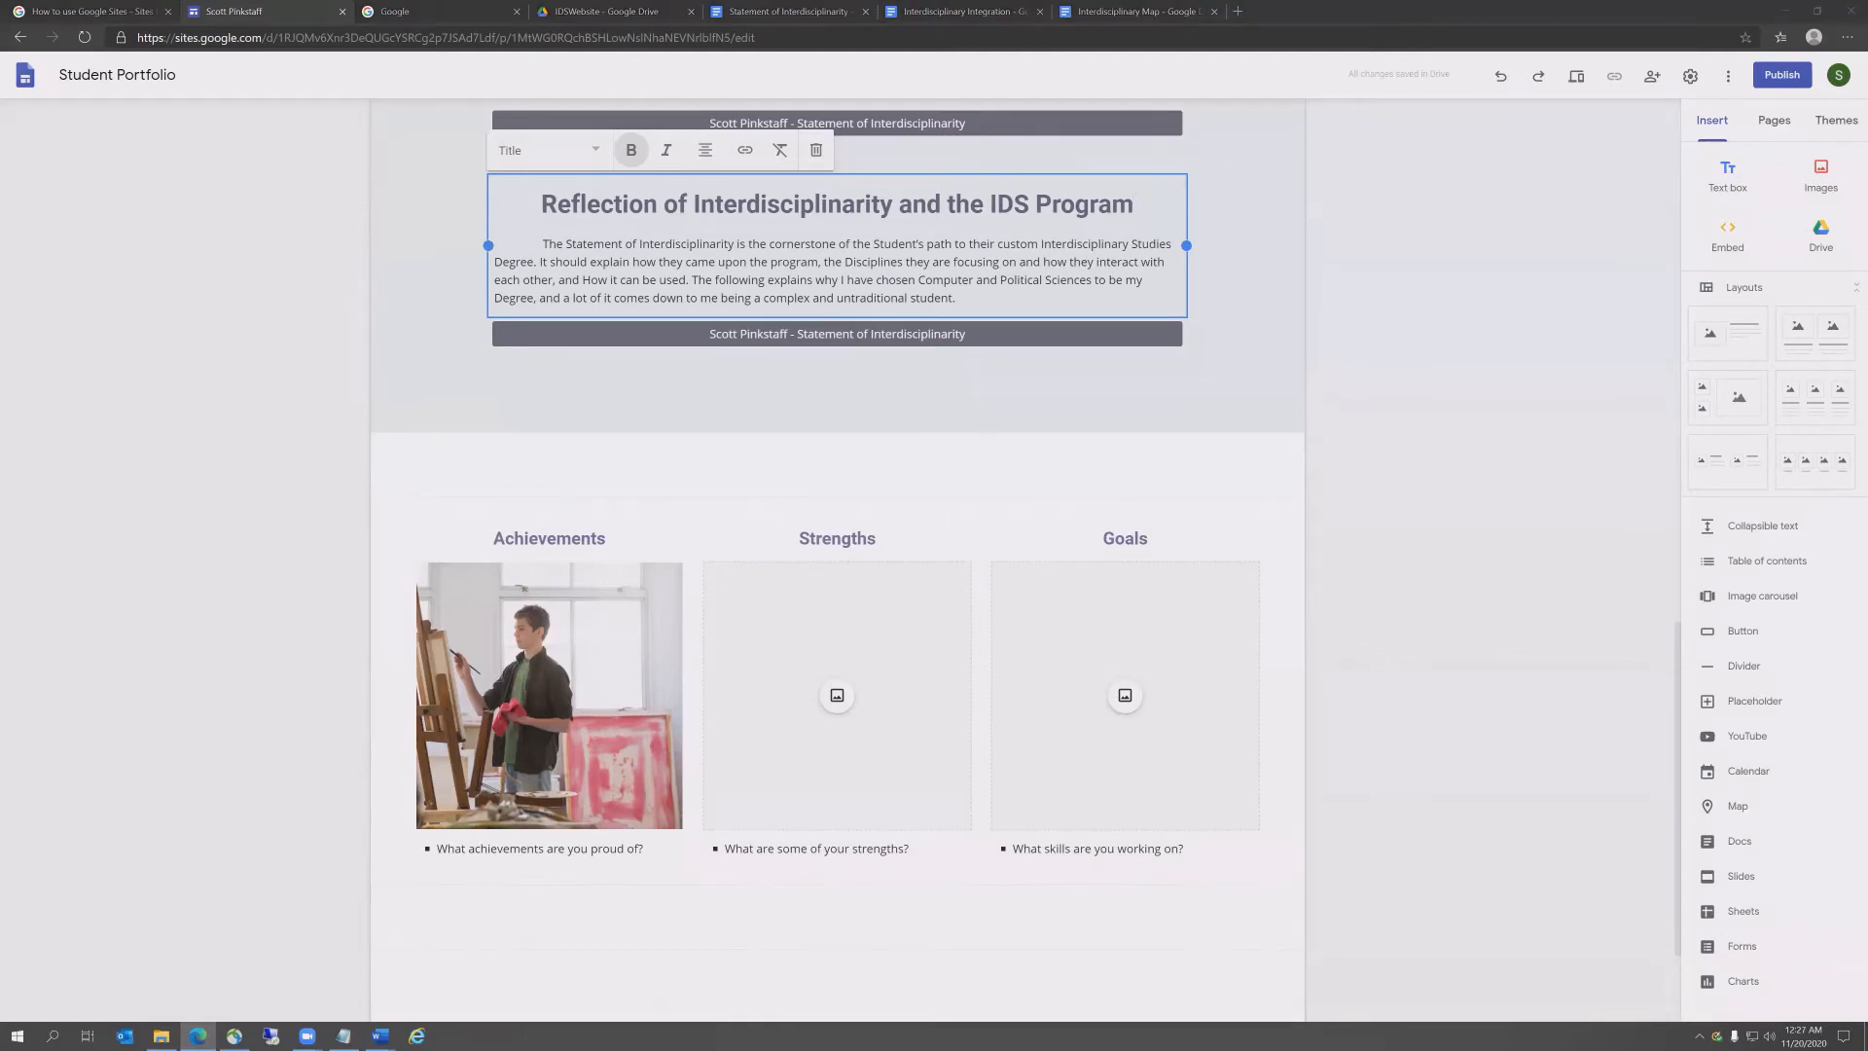
key("alt+Tab")
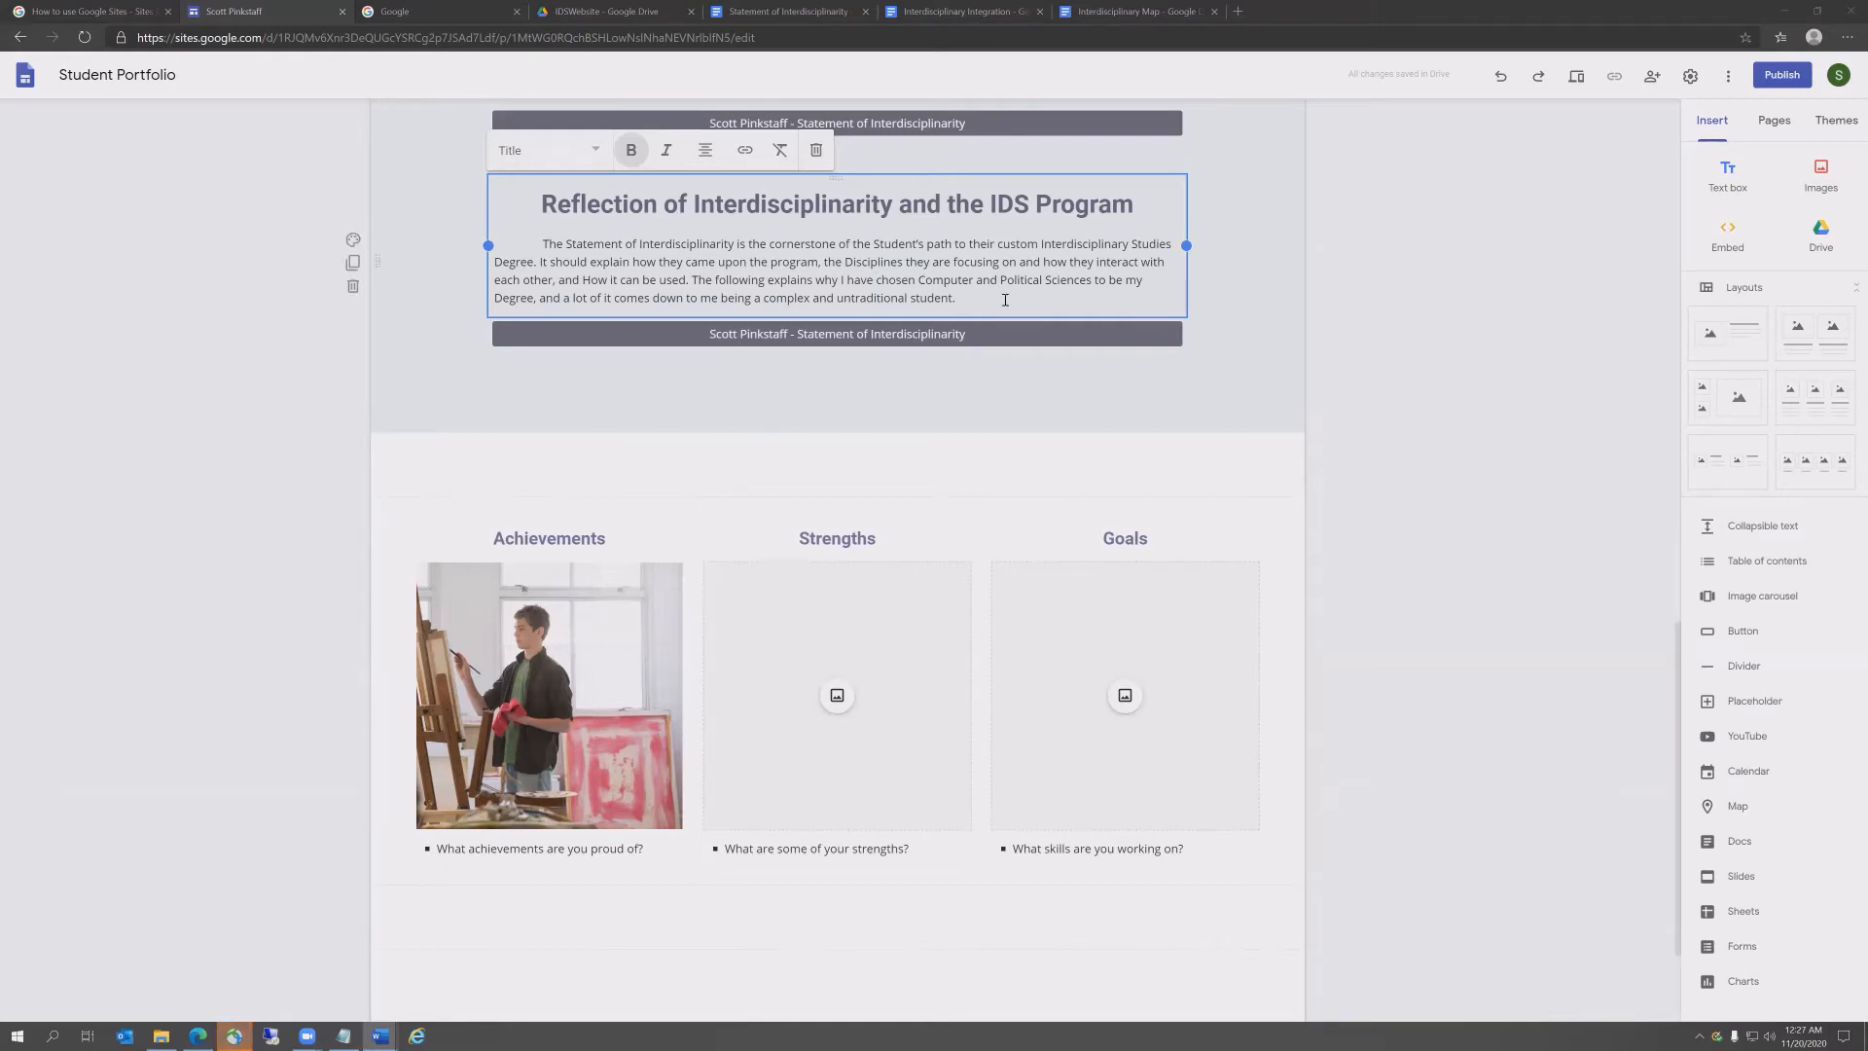
left_click_drag(1005, 300, 538, 239)
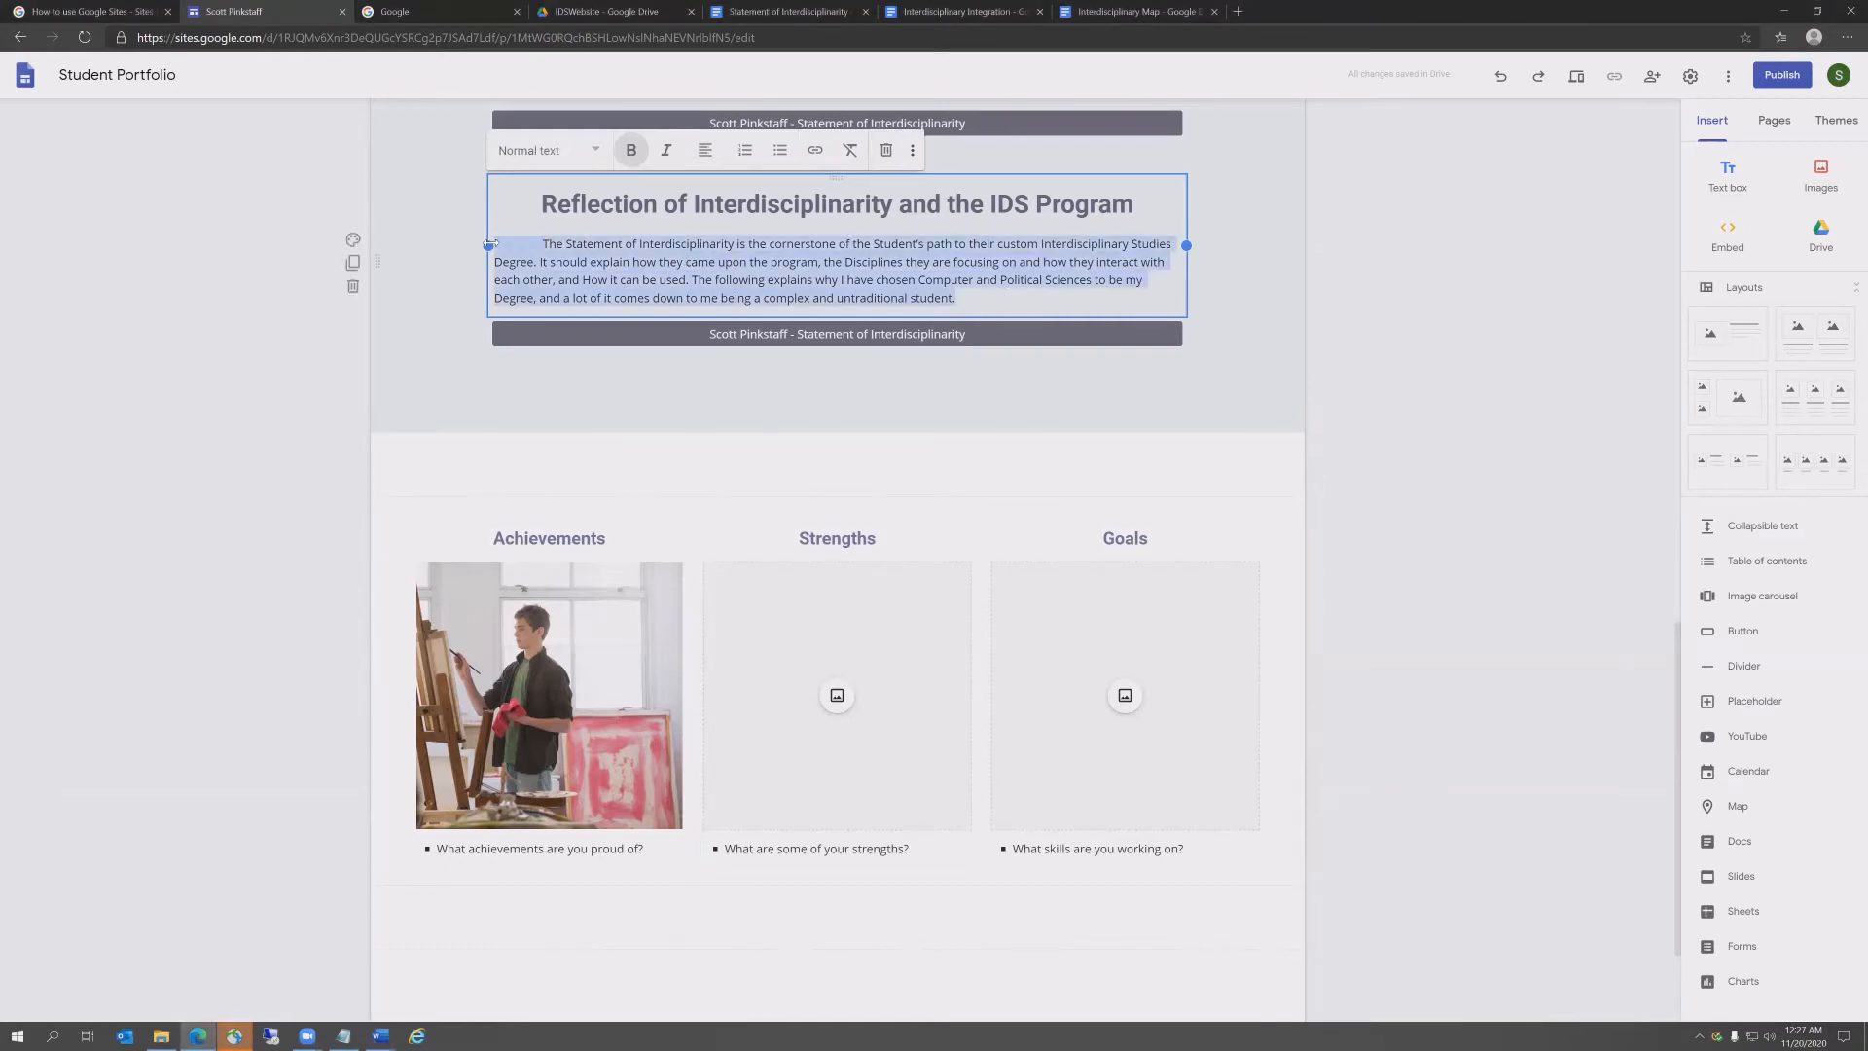
Step: Paste the reflection essay over the statement paragraph in the Reflection section
key("ctrl+v")
scroll(685, 379, "up", 4)
scroll(805, 601, "down", 8)
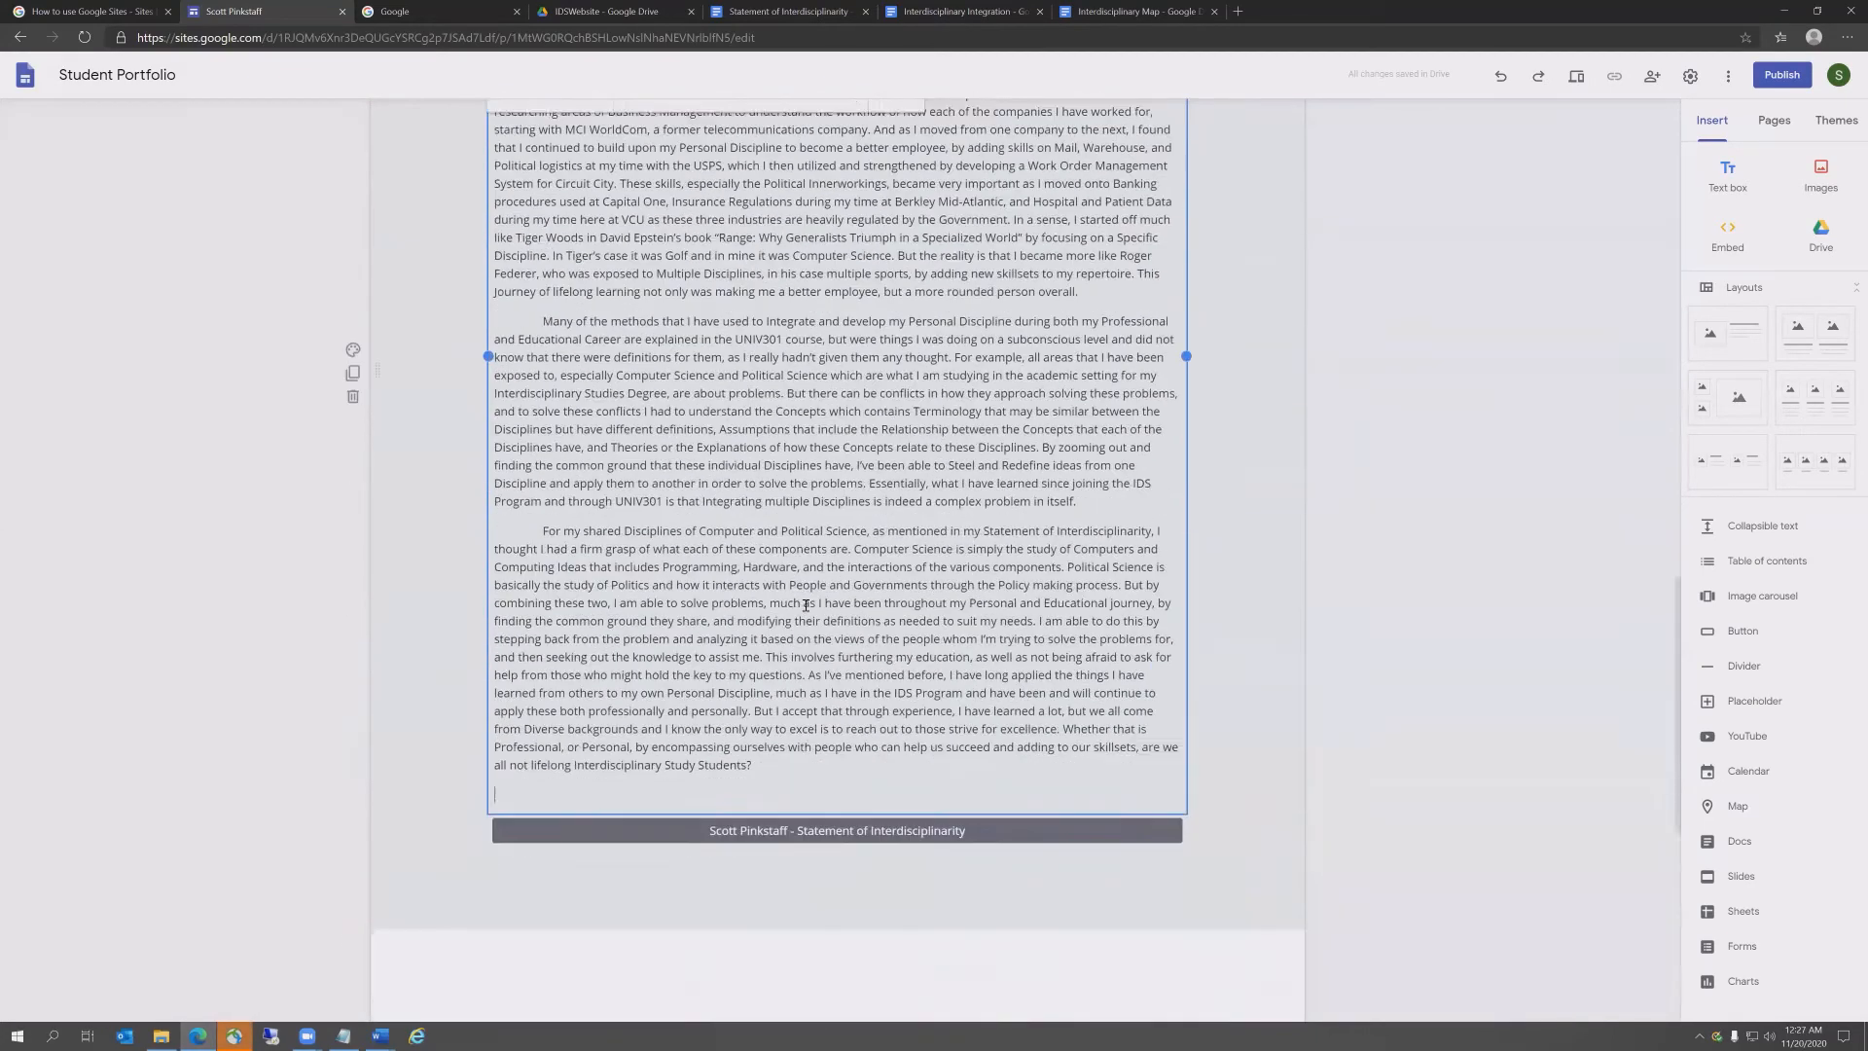
Step: Delete the duplicate Statement of Interdisciplinarity button below the essay
left_click(841, 602)
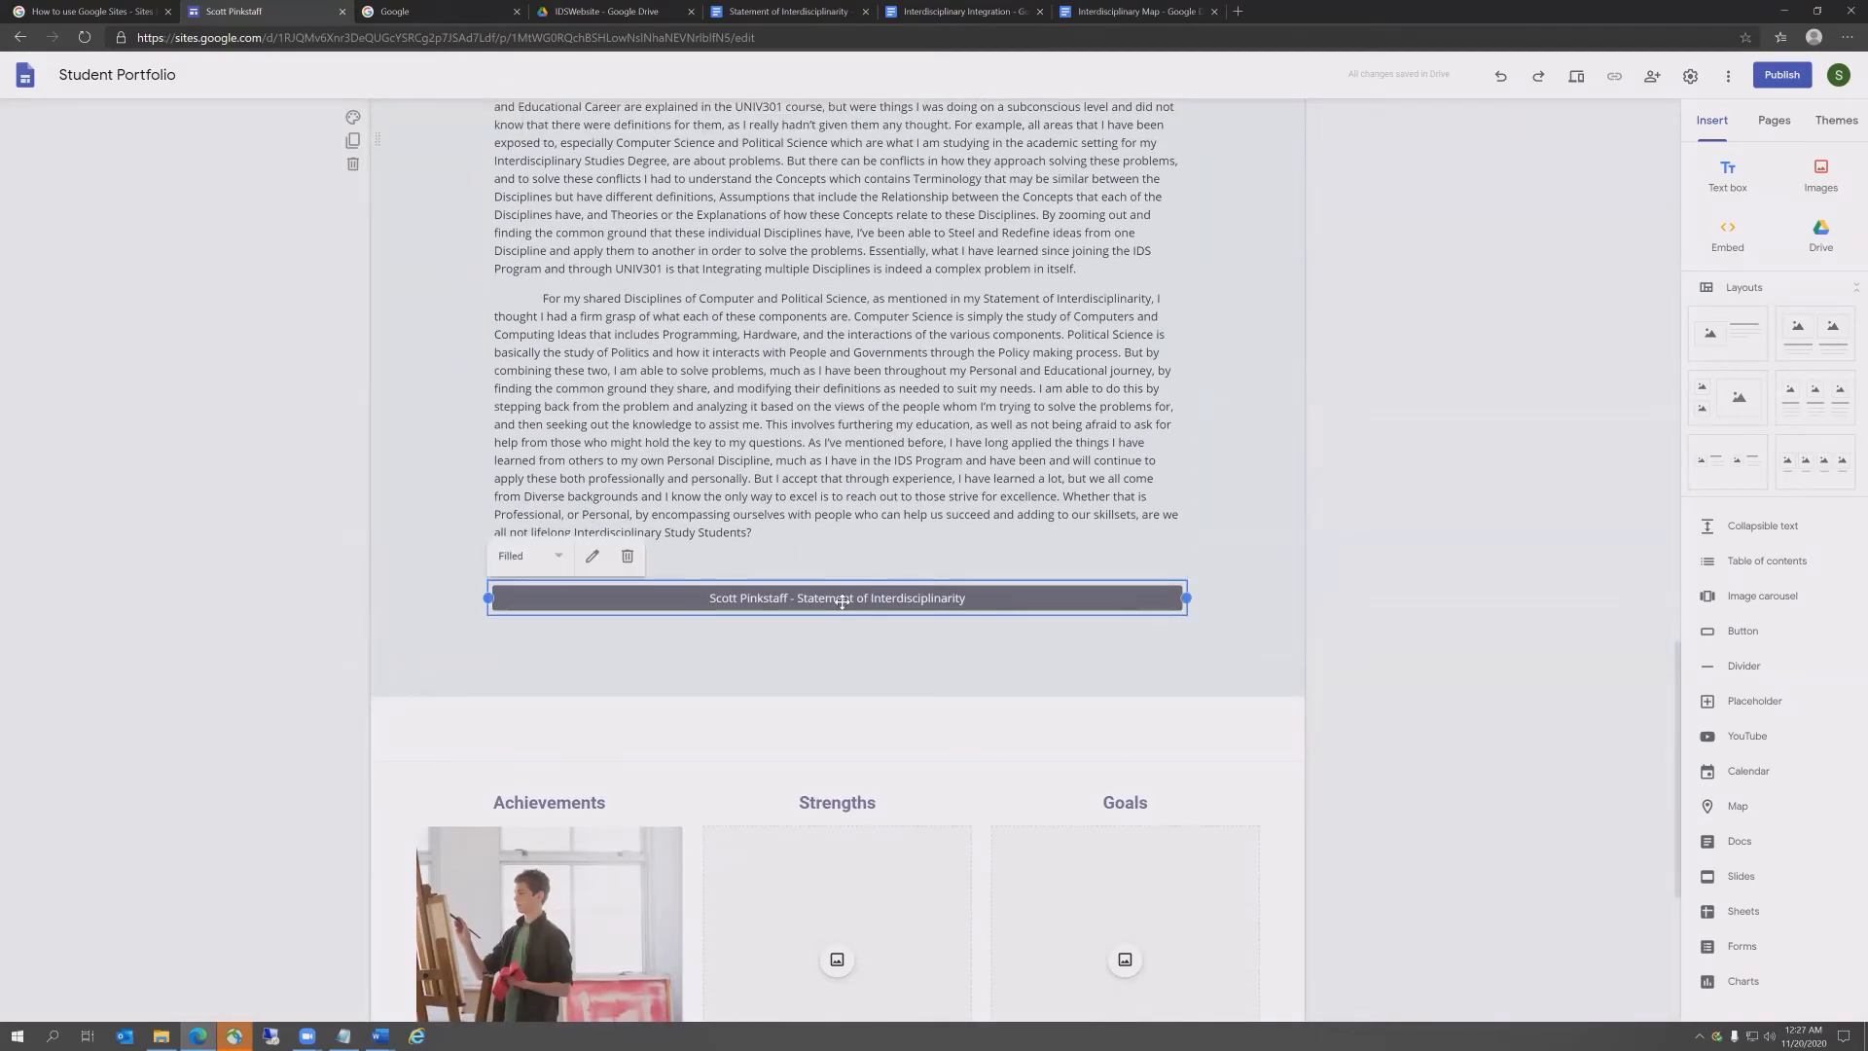
left_click(628, 561)
scroll(679, 656, "up", 20)
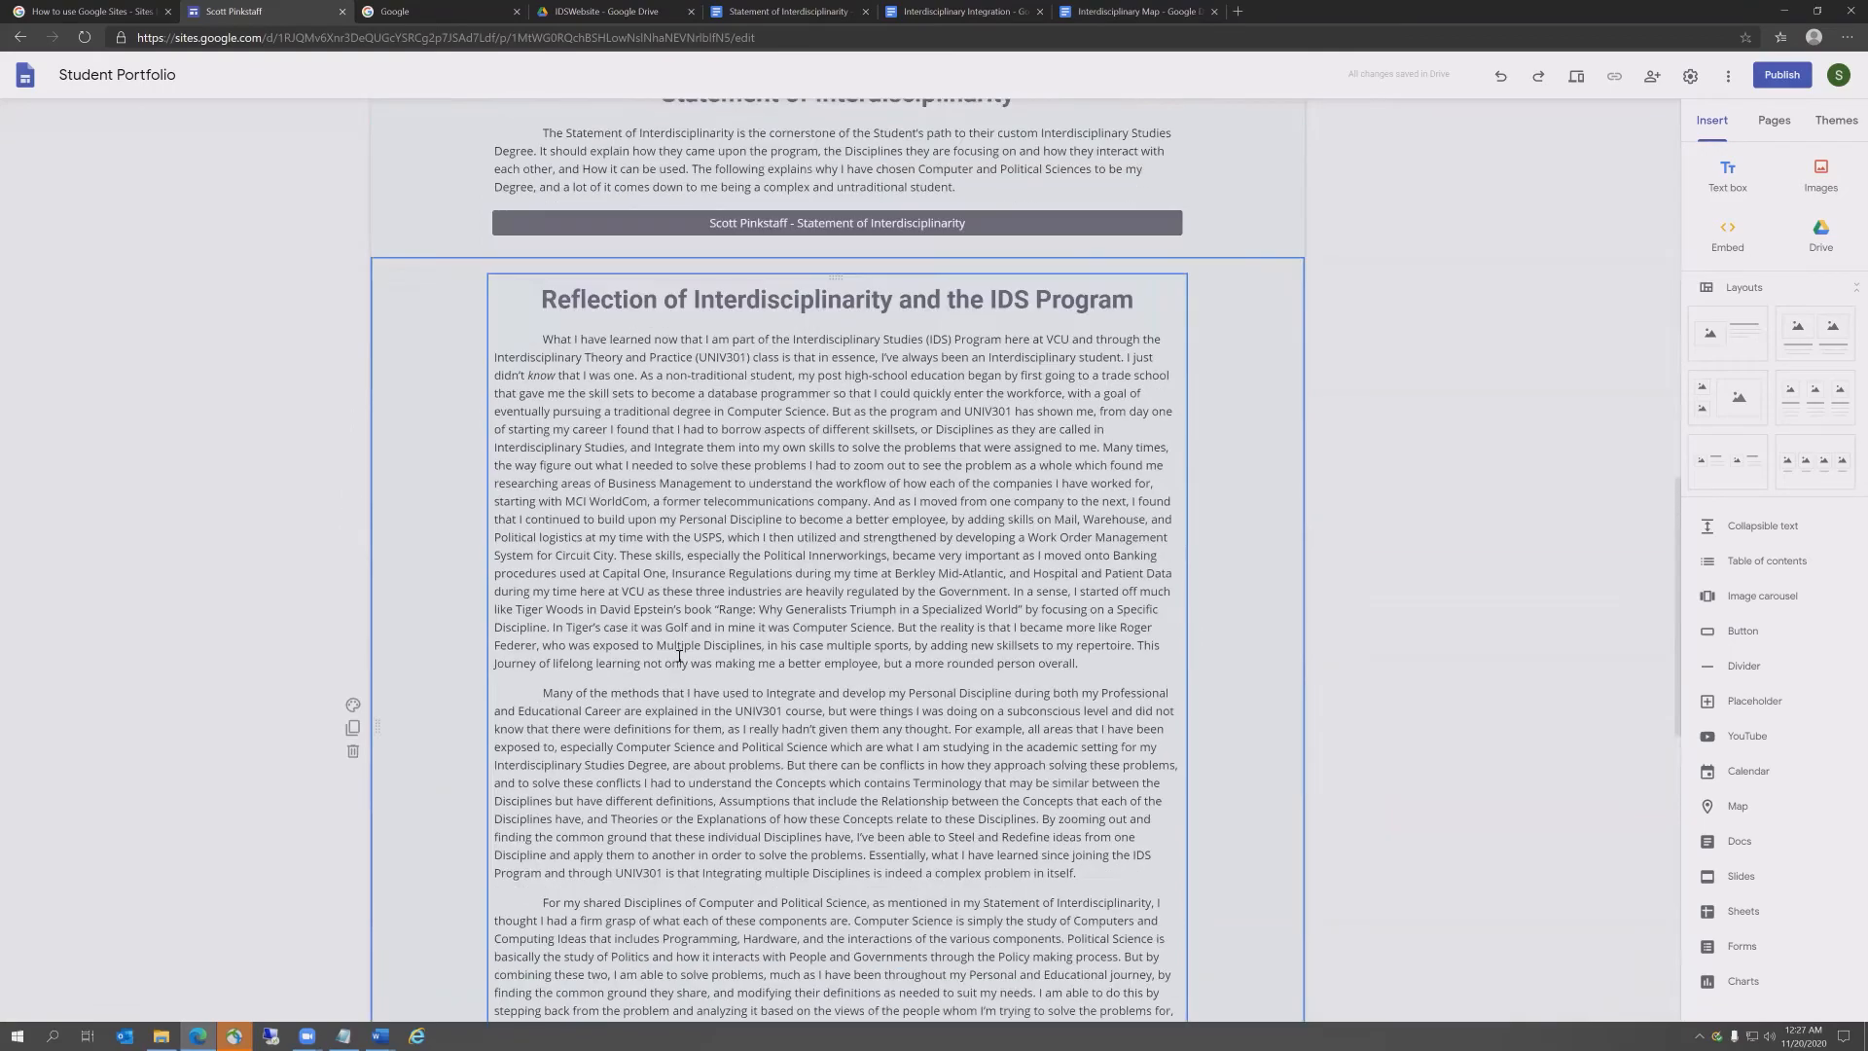
Step: Delete the Achievements, Strengths and Goals template section
scroll(688, 278, "down", 15)
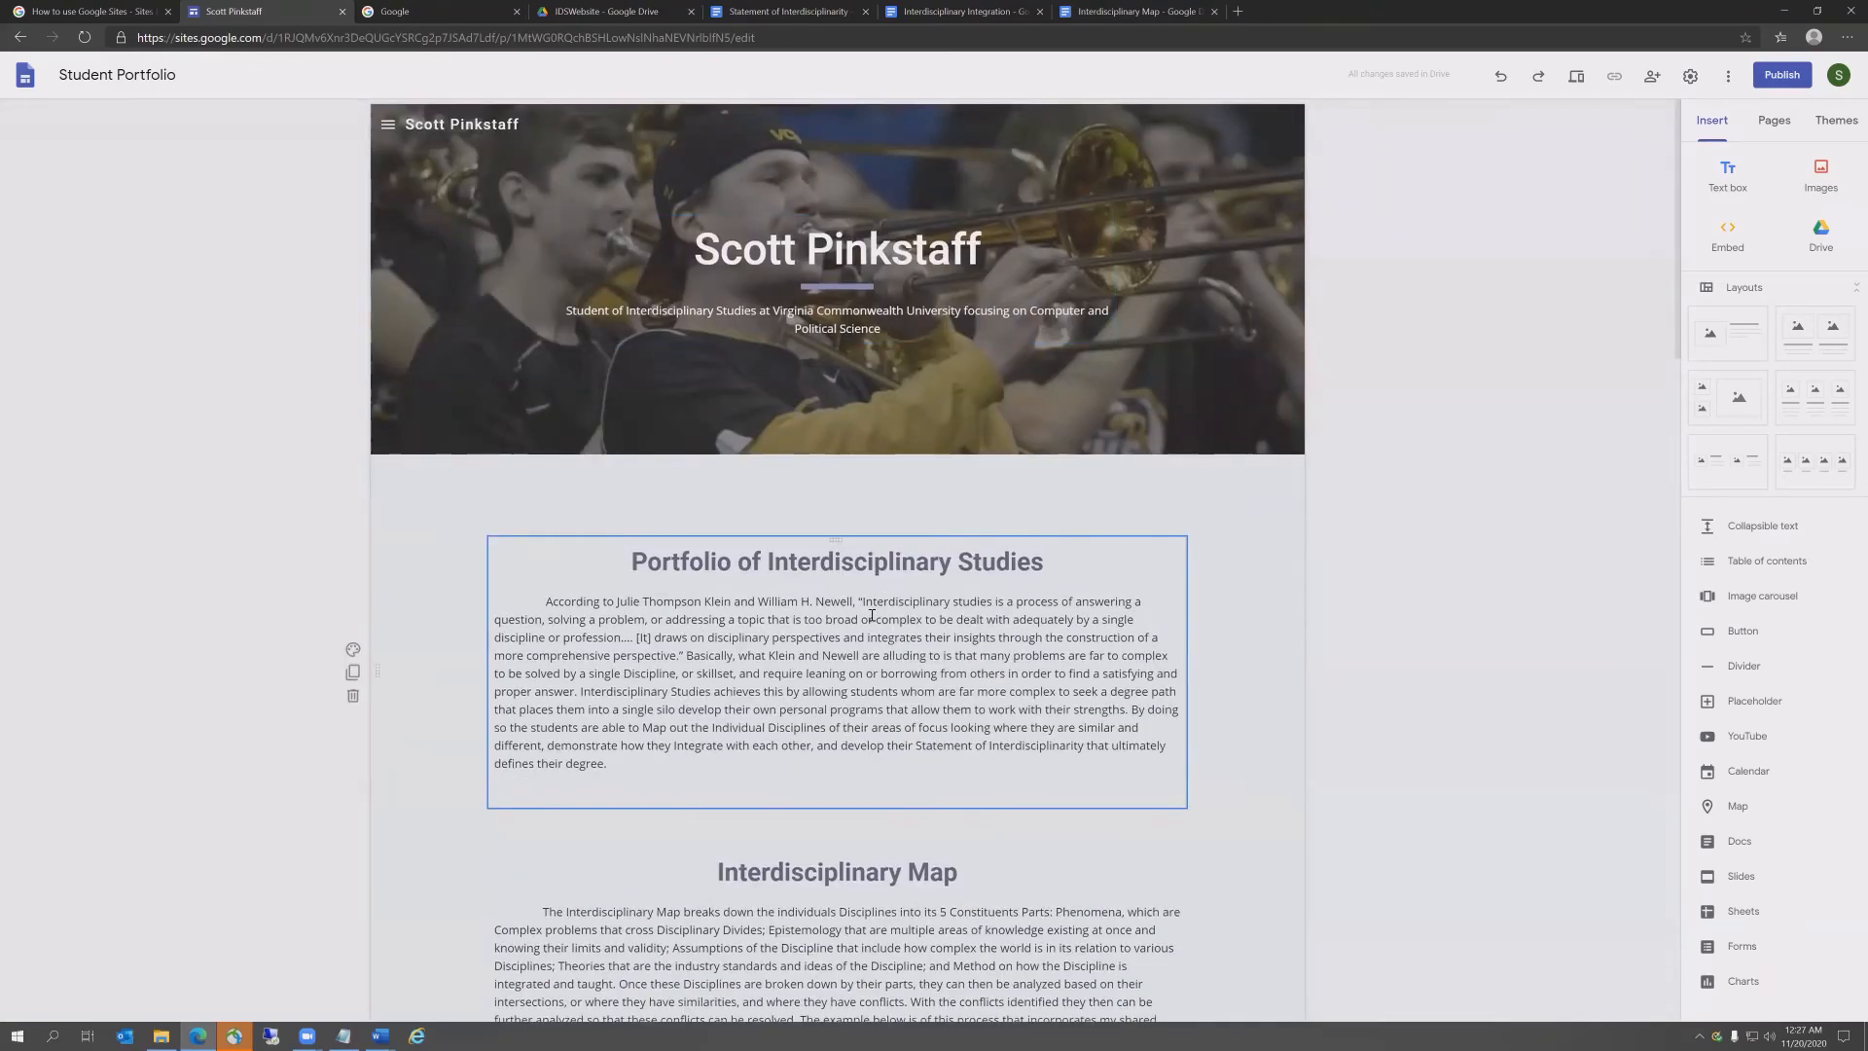
scroll(873, 639, "down", 12)
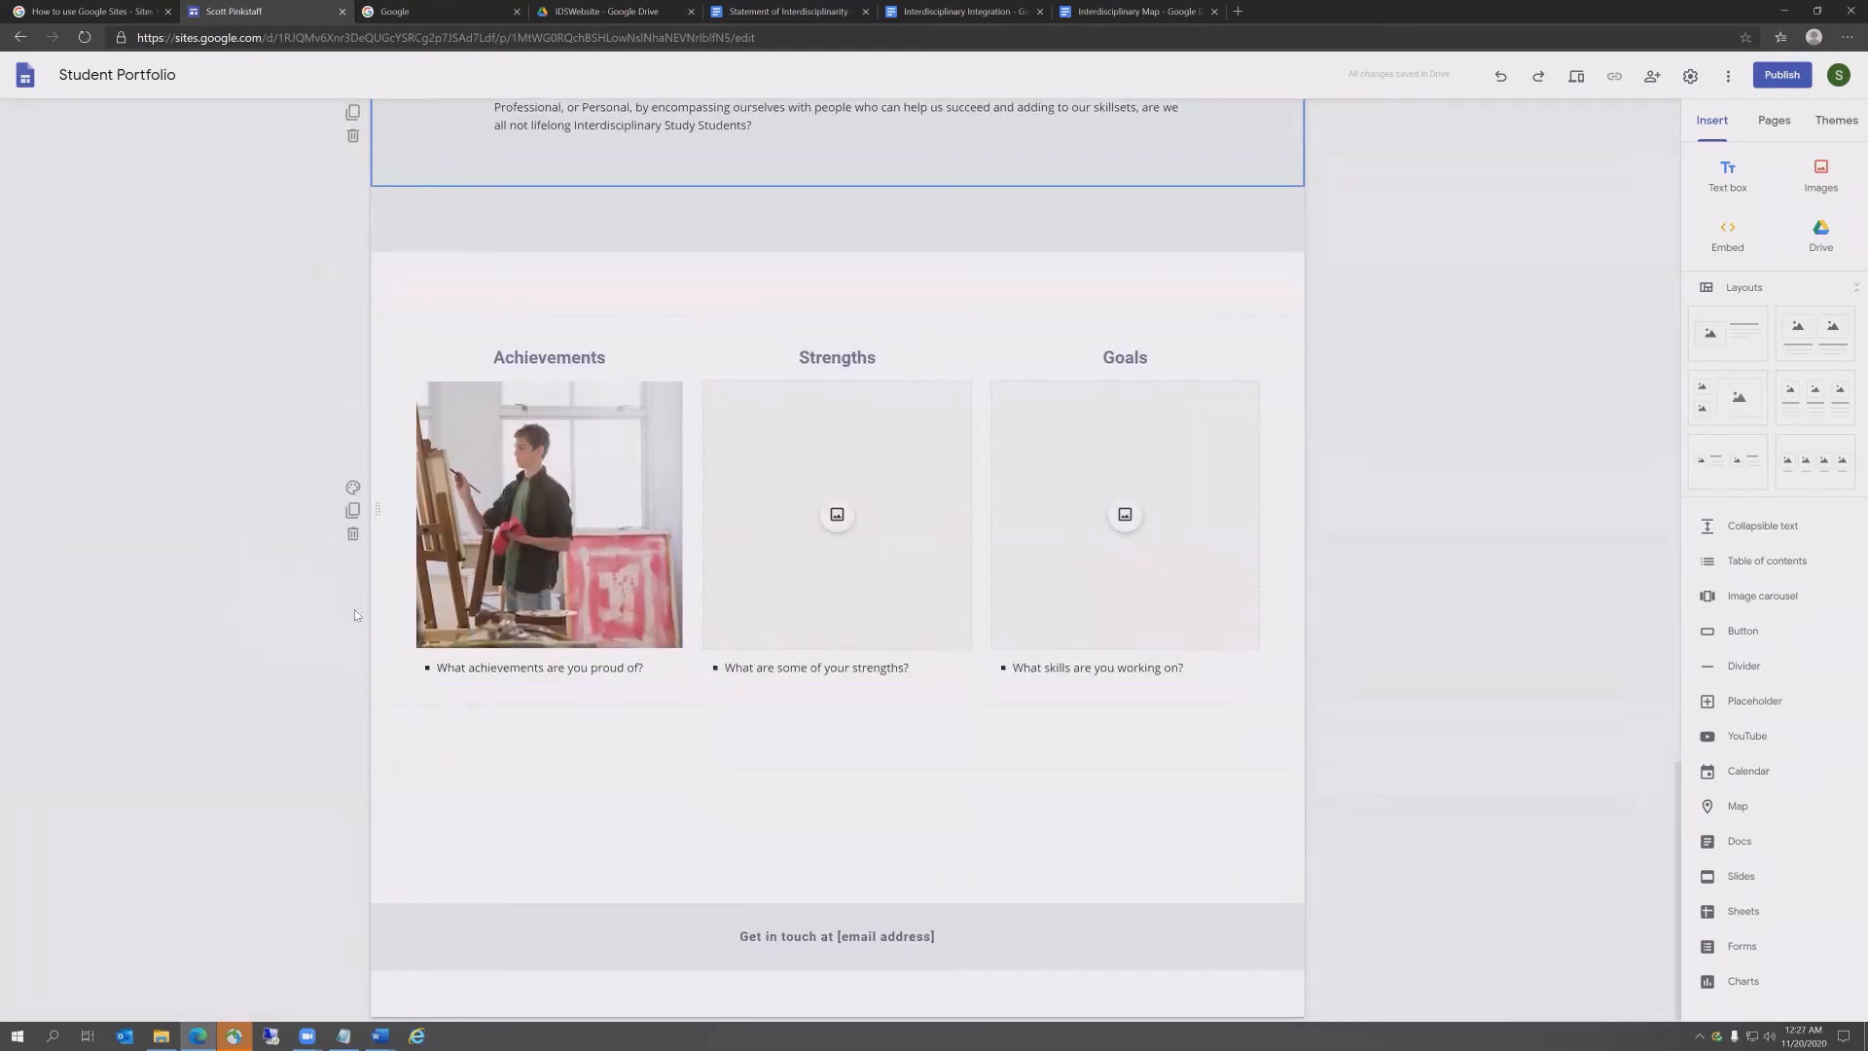
left_click(353, 537)
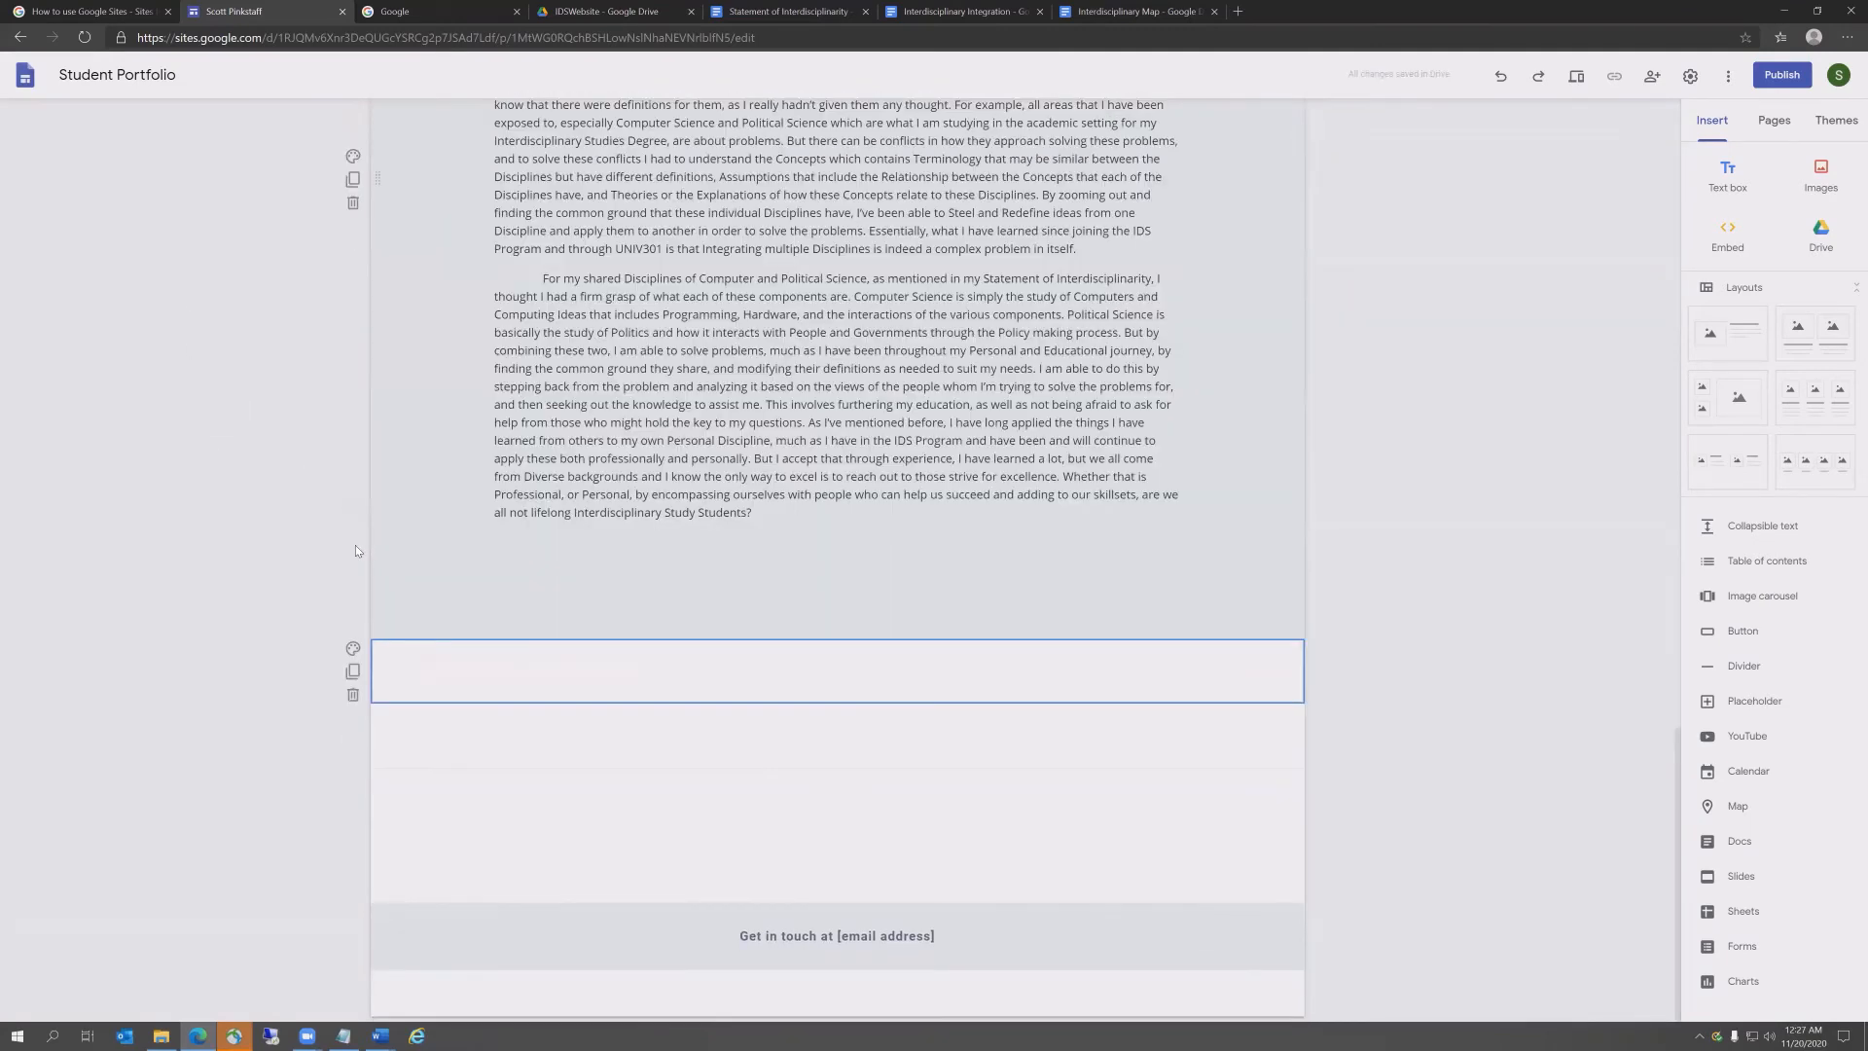
Step: Clear the 'Get in touch' placeholder text from the footer
left_click(959, 939)
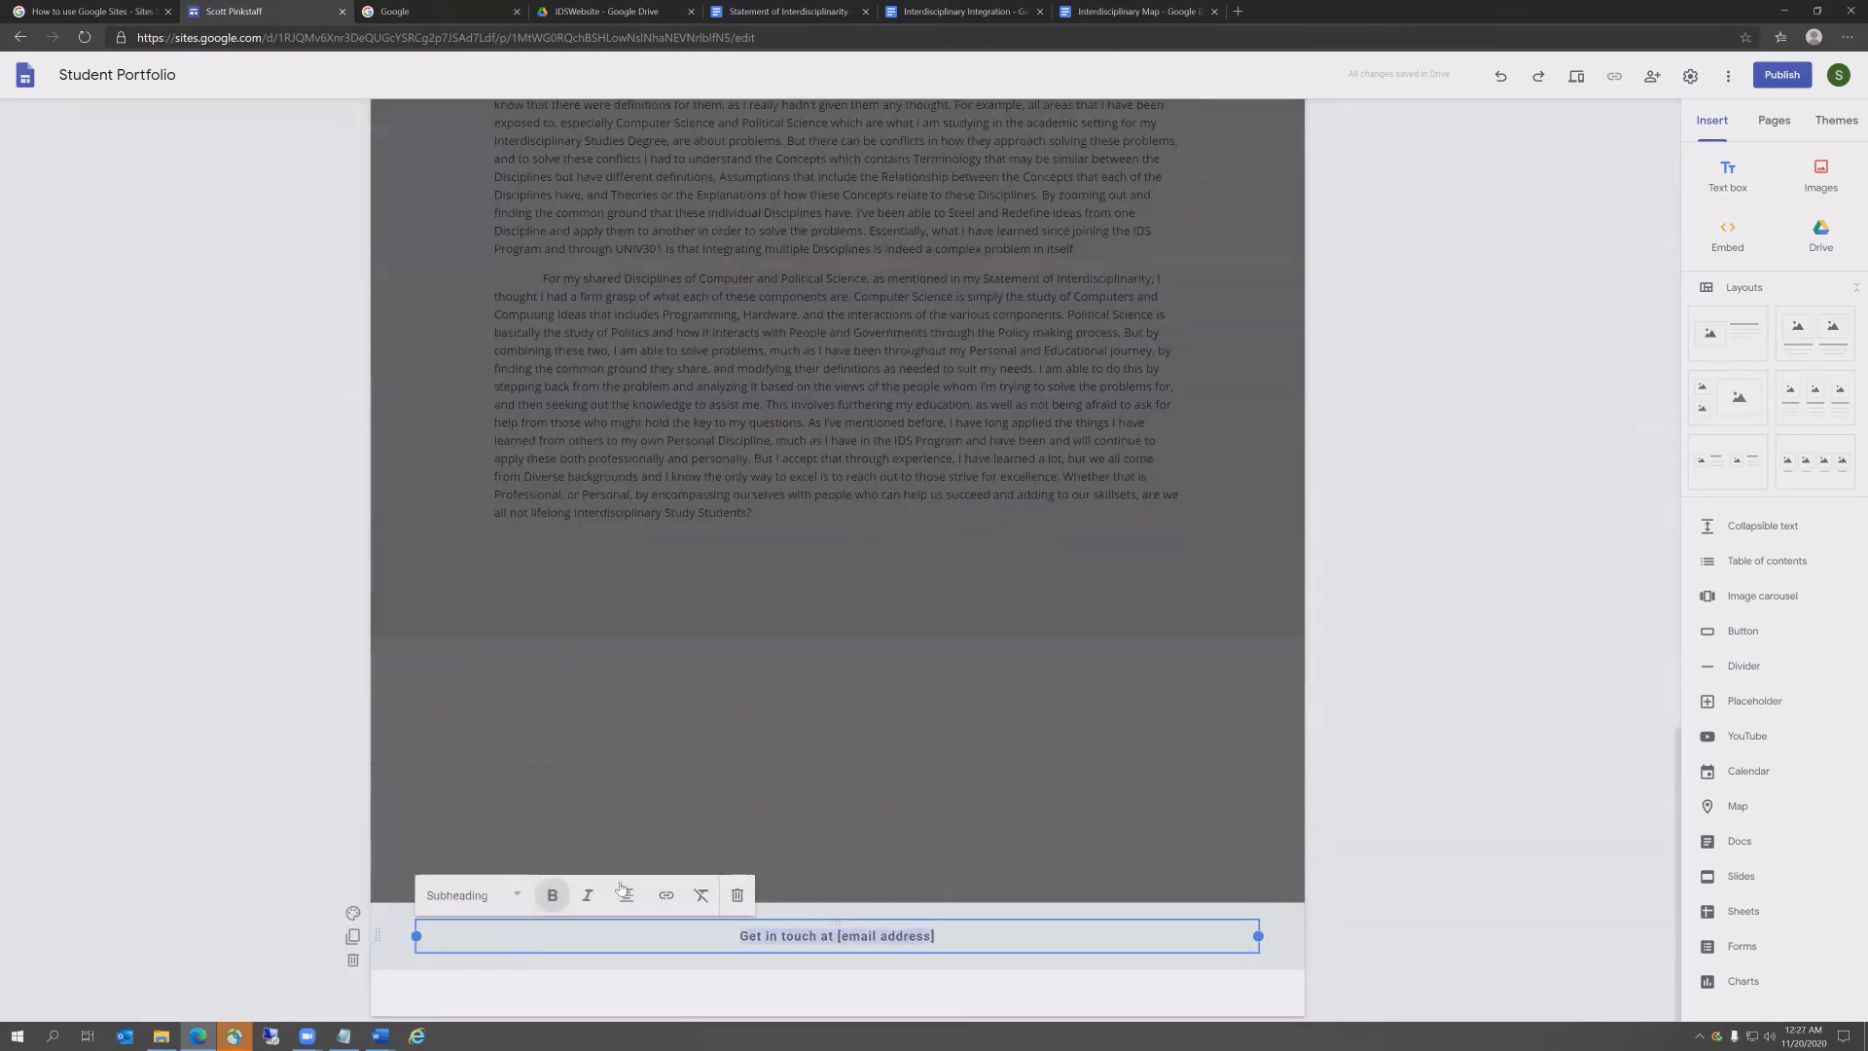
key("BackSpace")
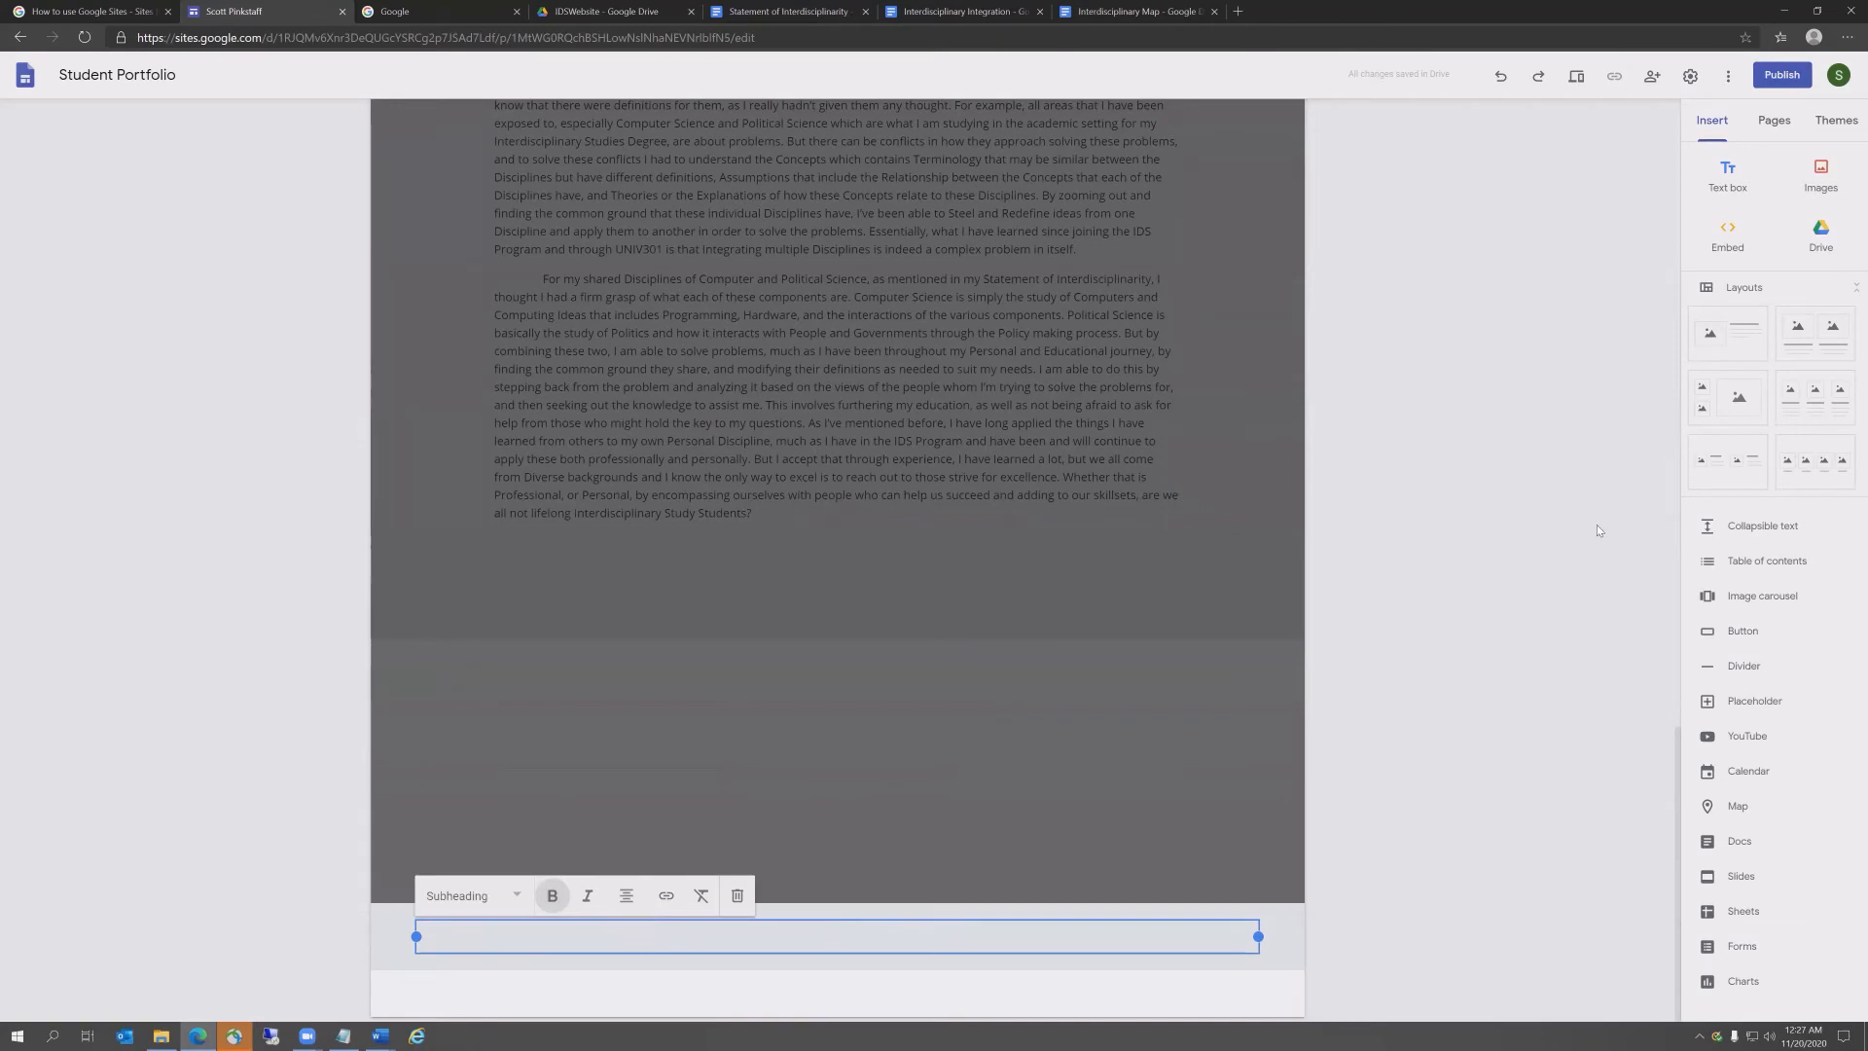
left_click(1572, 527)
scroll(1369, 505, "up", 6)
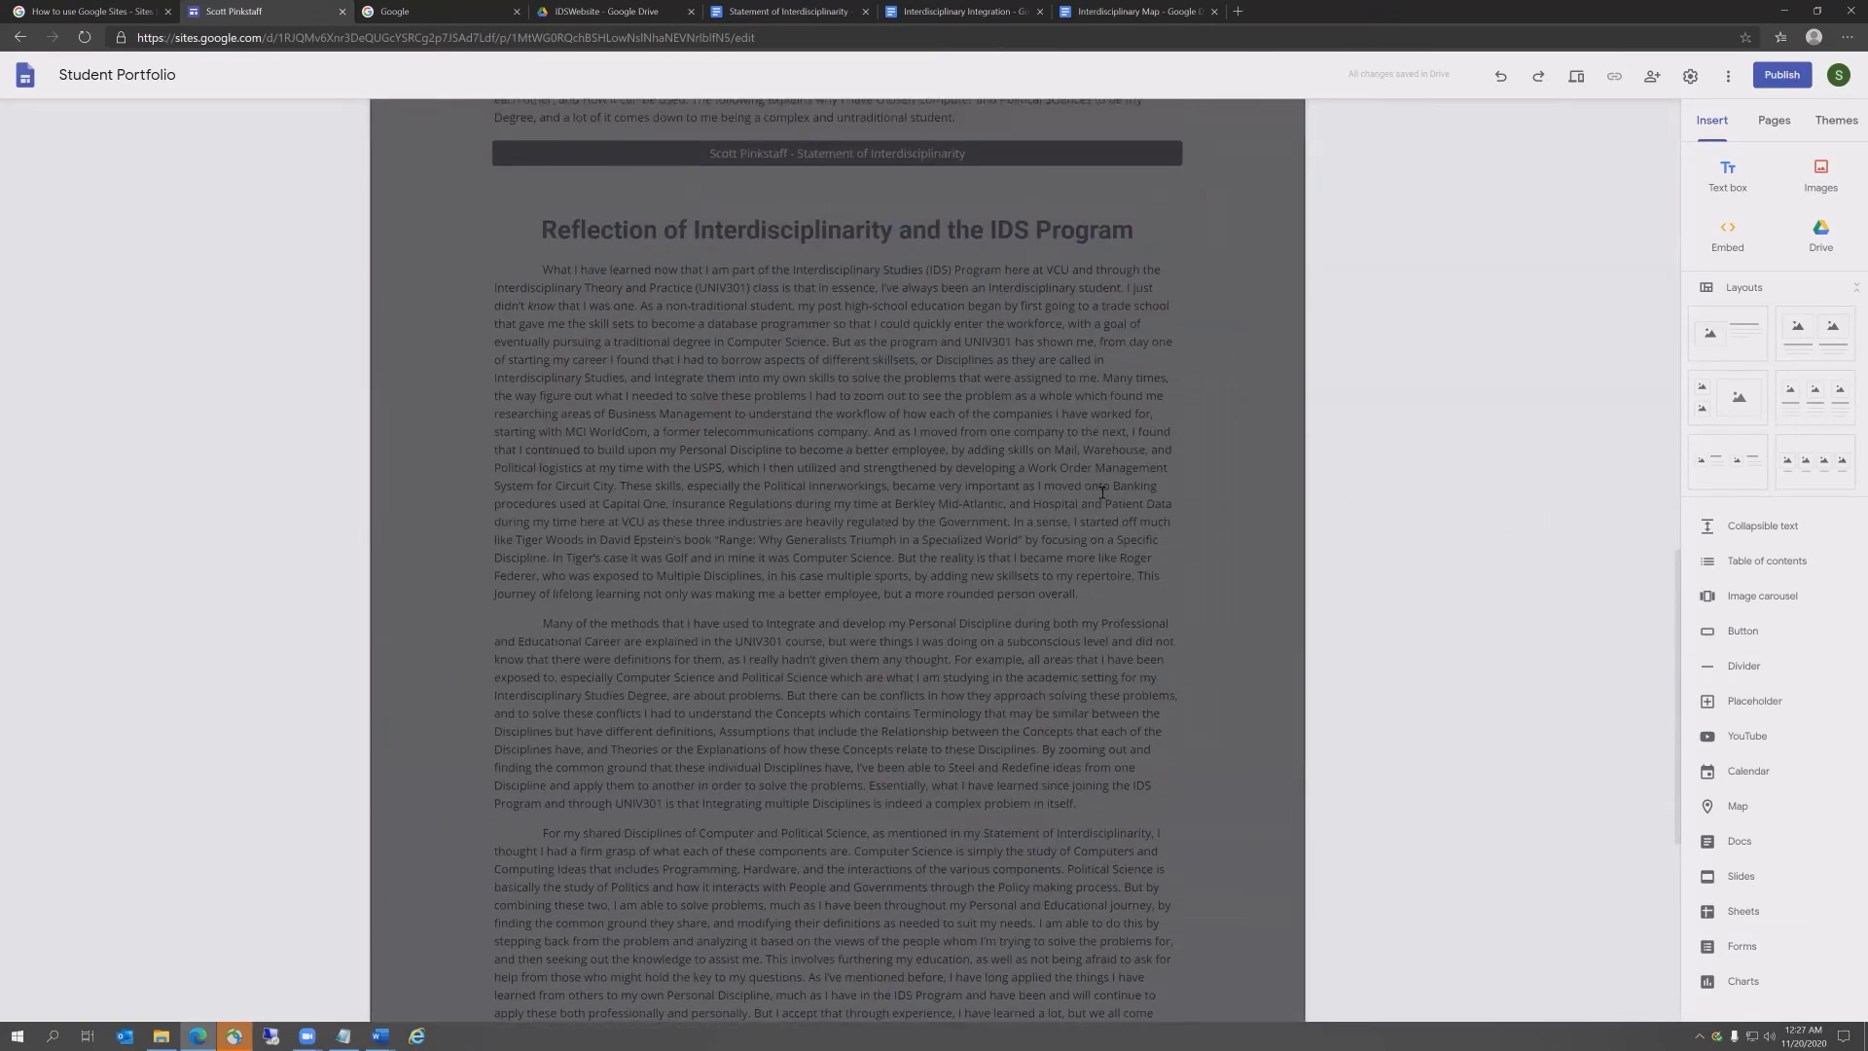
scroll(1517, 487, "up", 3)
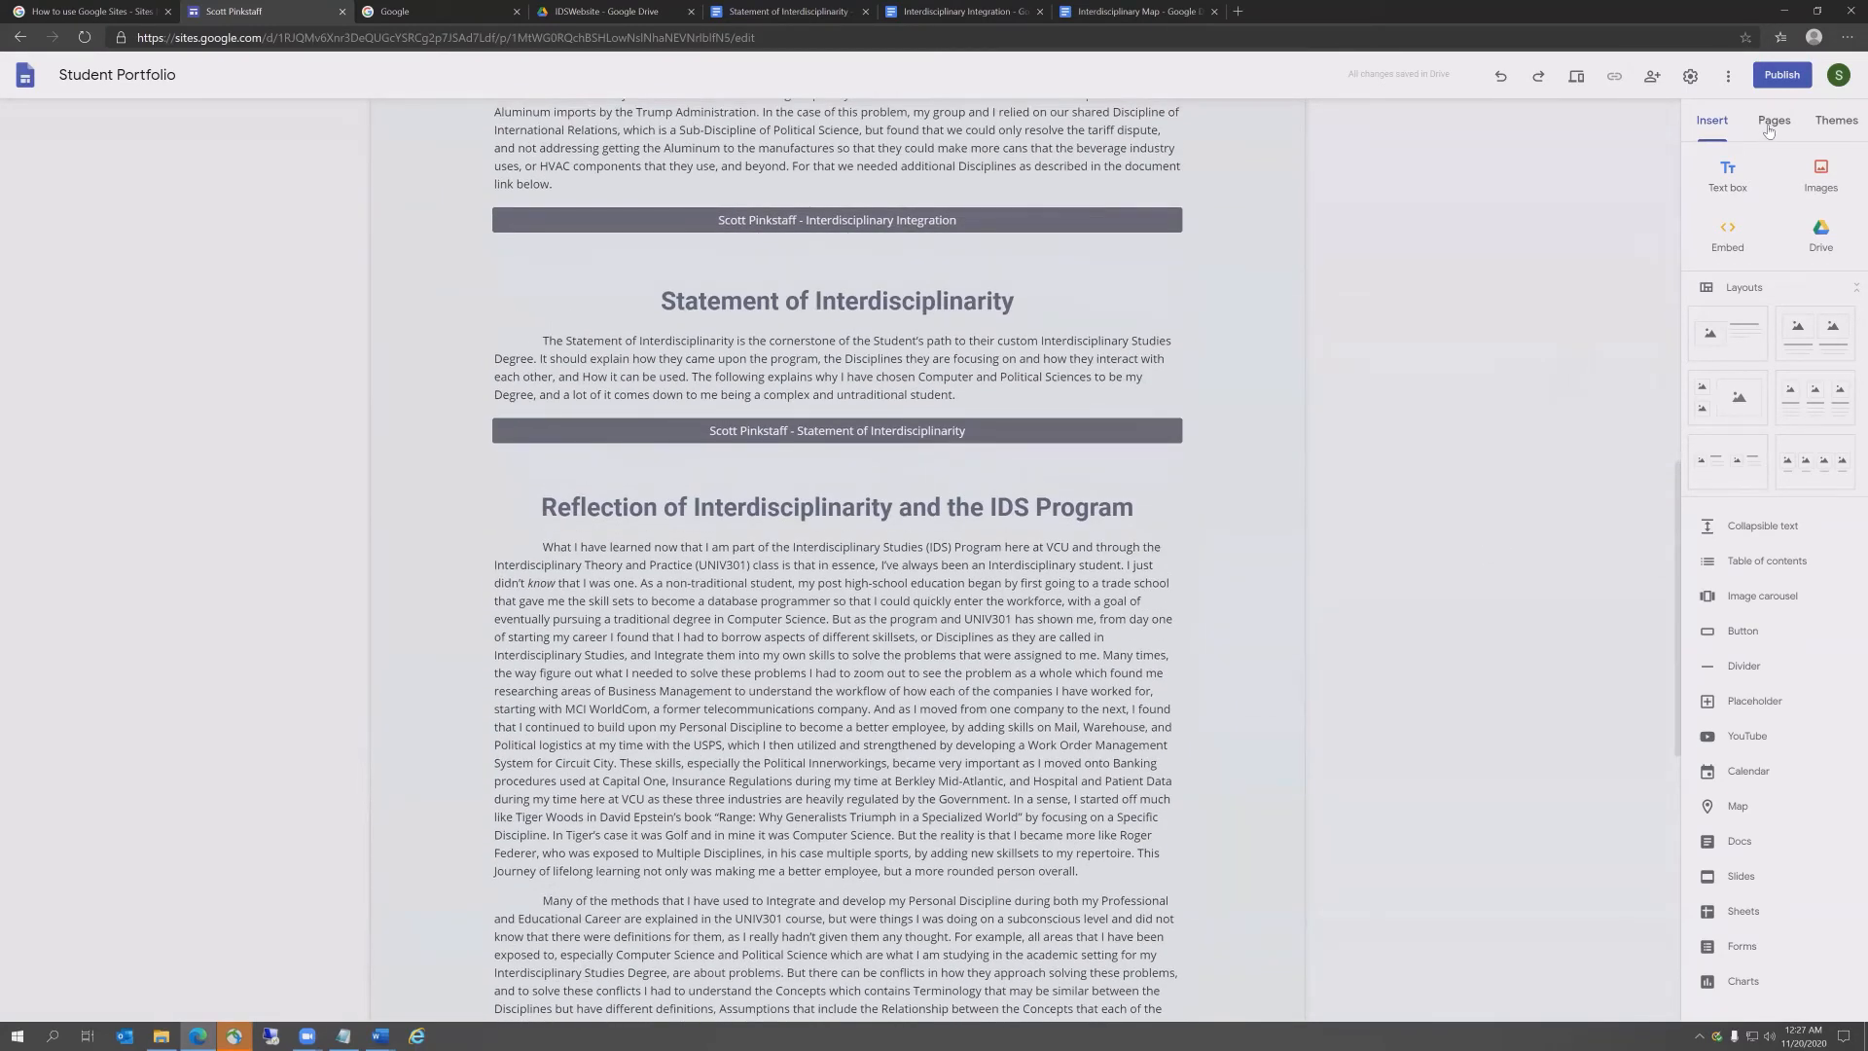
Step: Delete the Activities page under Classes in the Pages list
left_click(1769, 130)
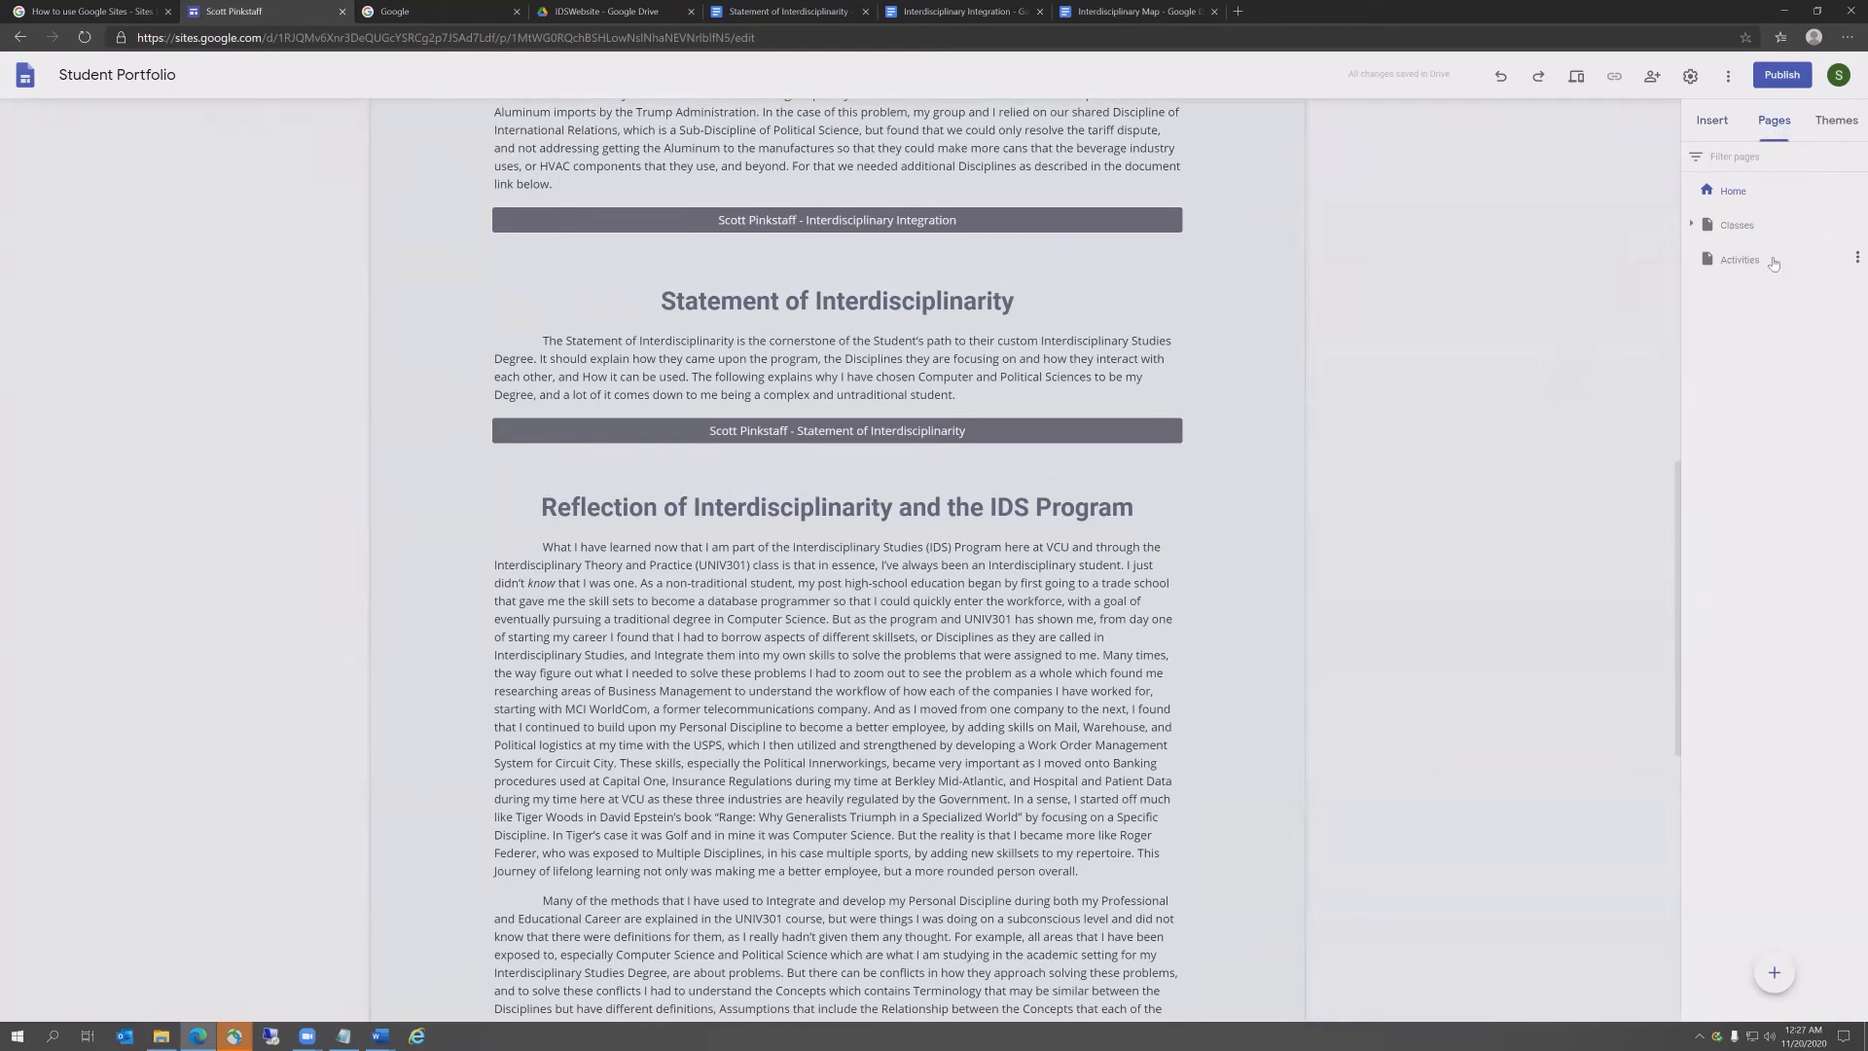
left_click(1691, 225)
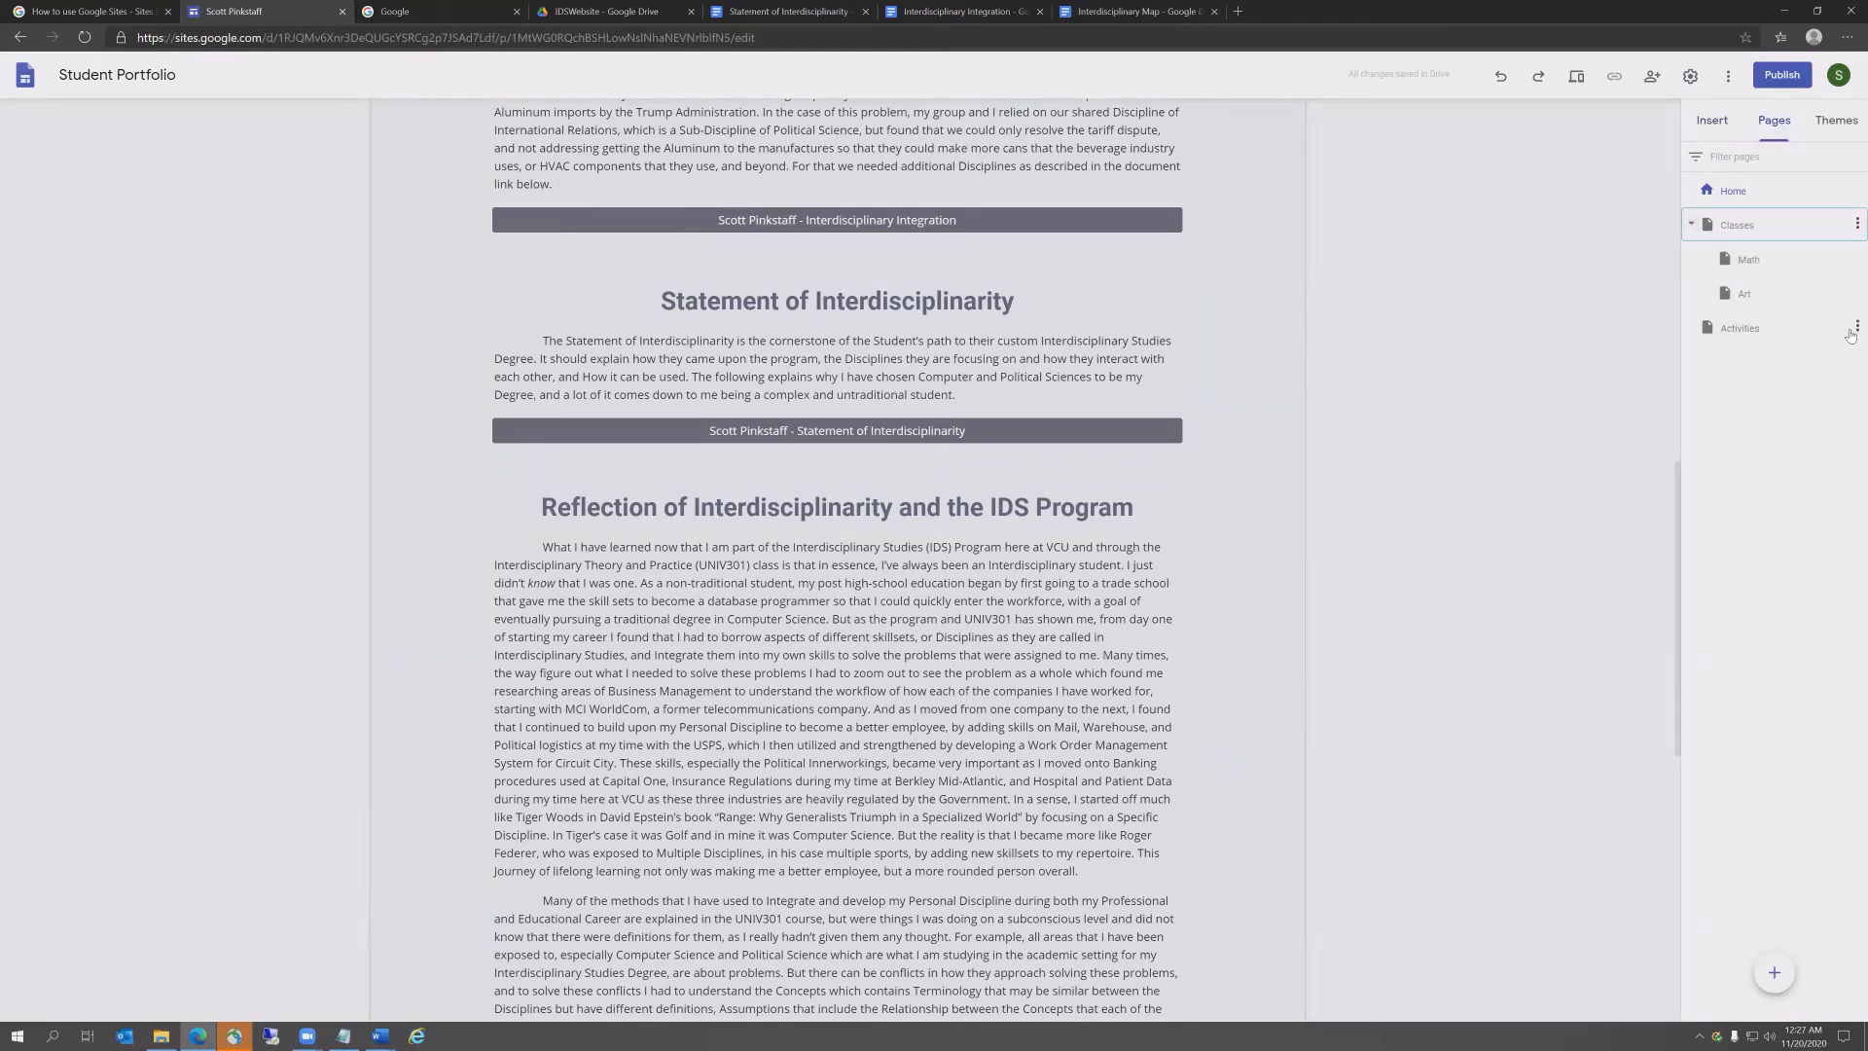
left_click(1857, 326)
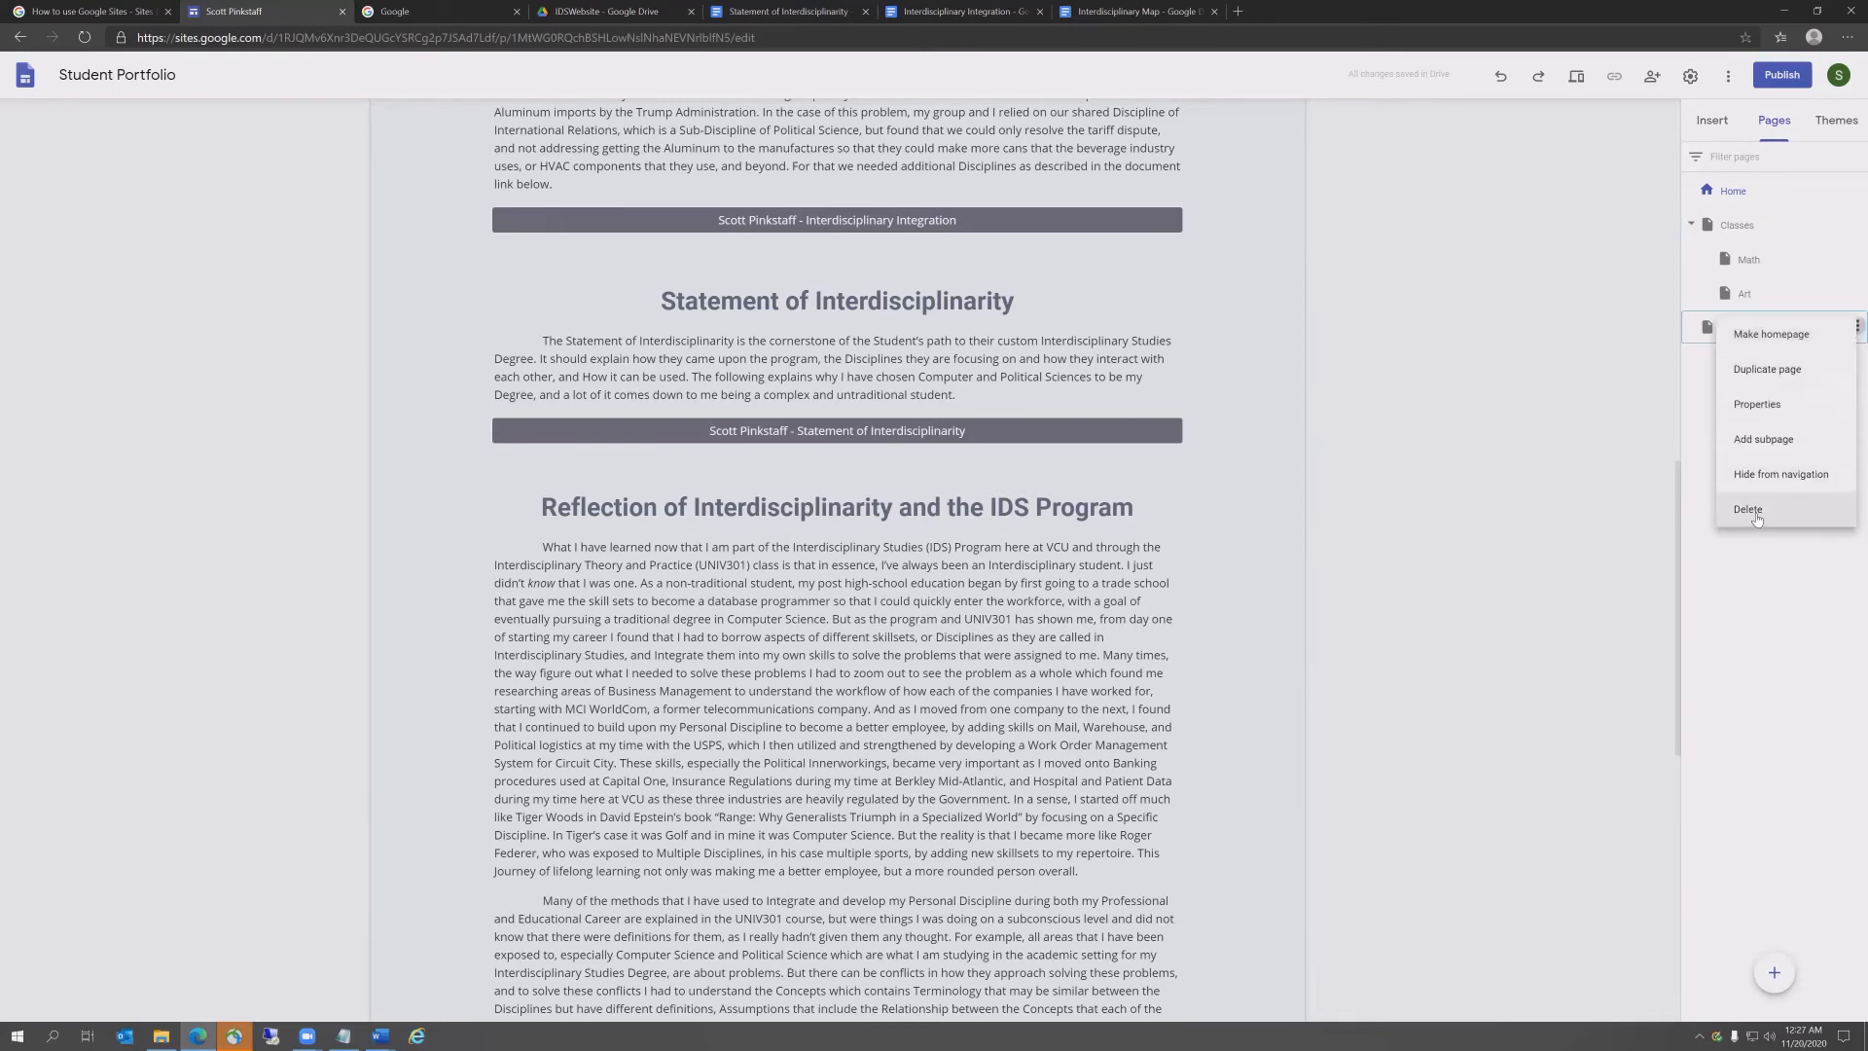
left_click(1755, 523)
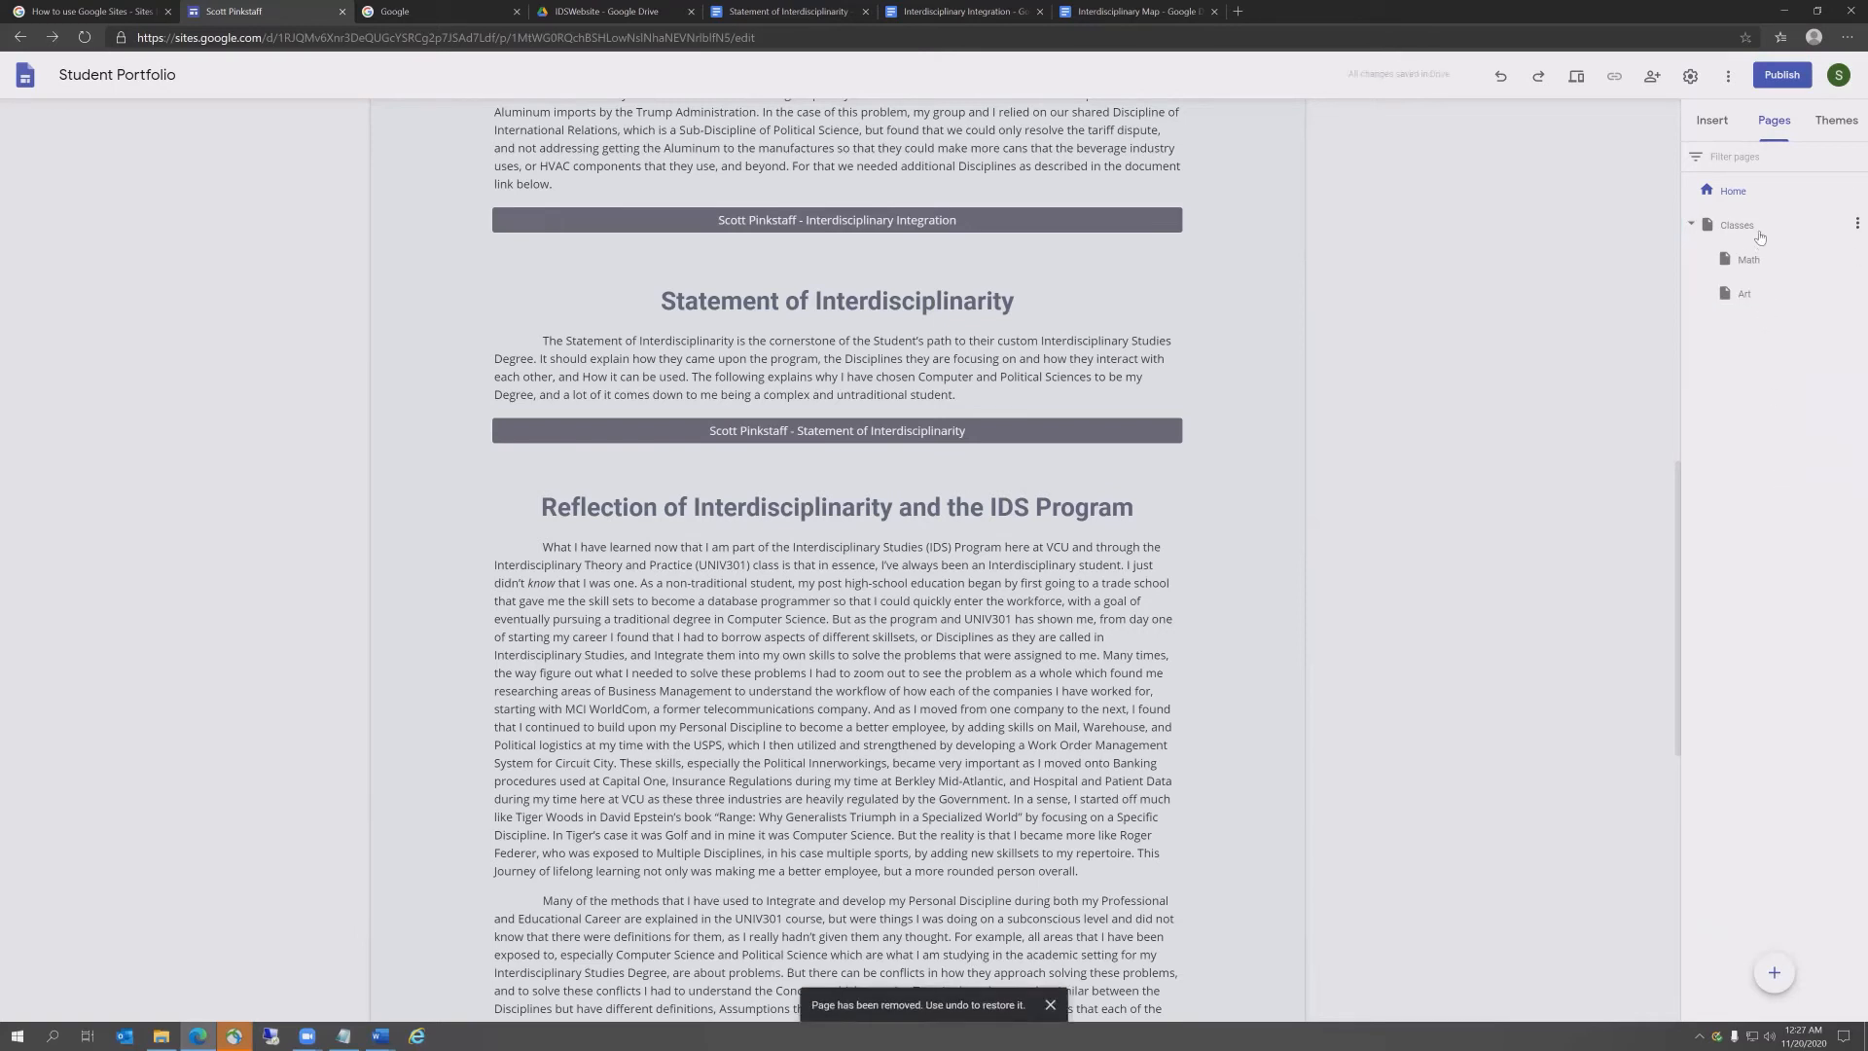
Step: Delete the Art and Math sub-pages of Classes
mouse_move(1851, 225)
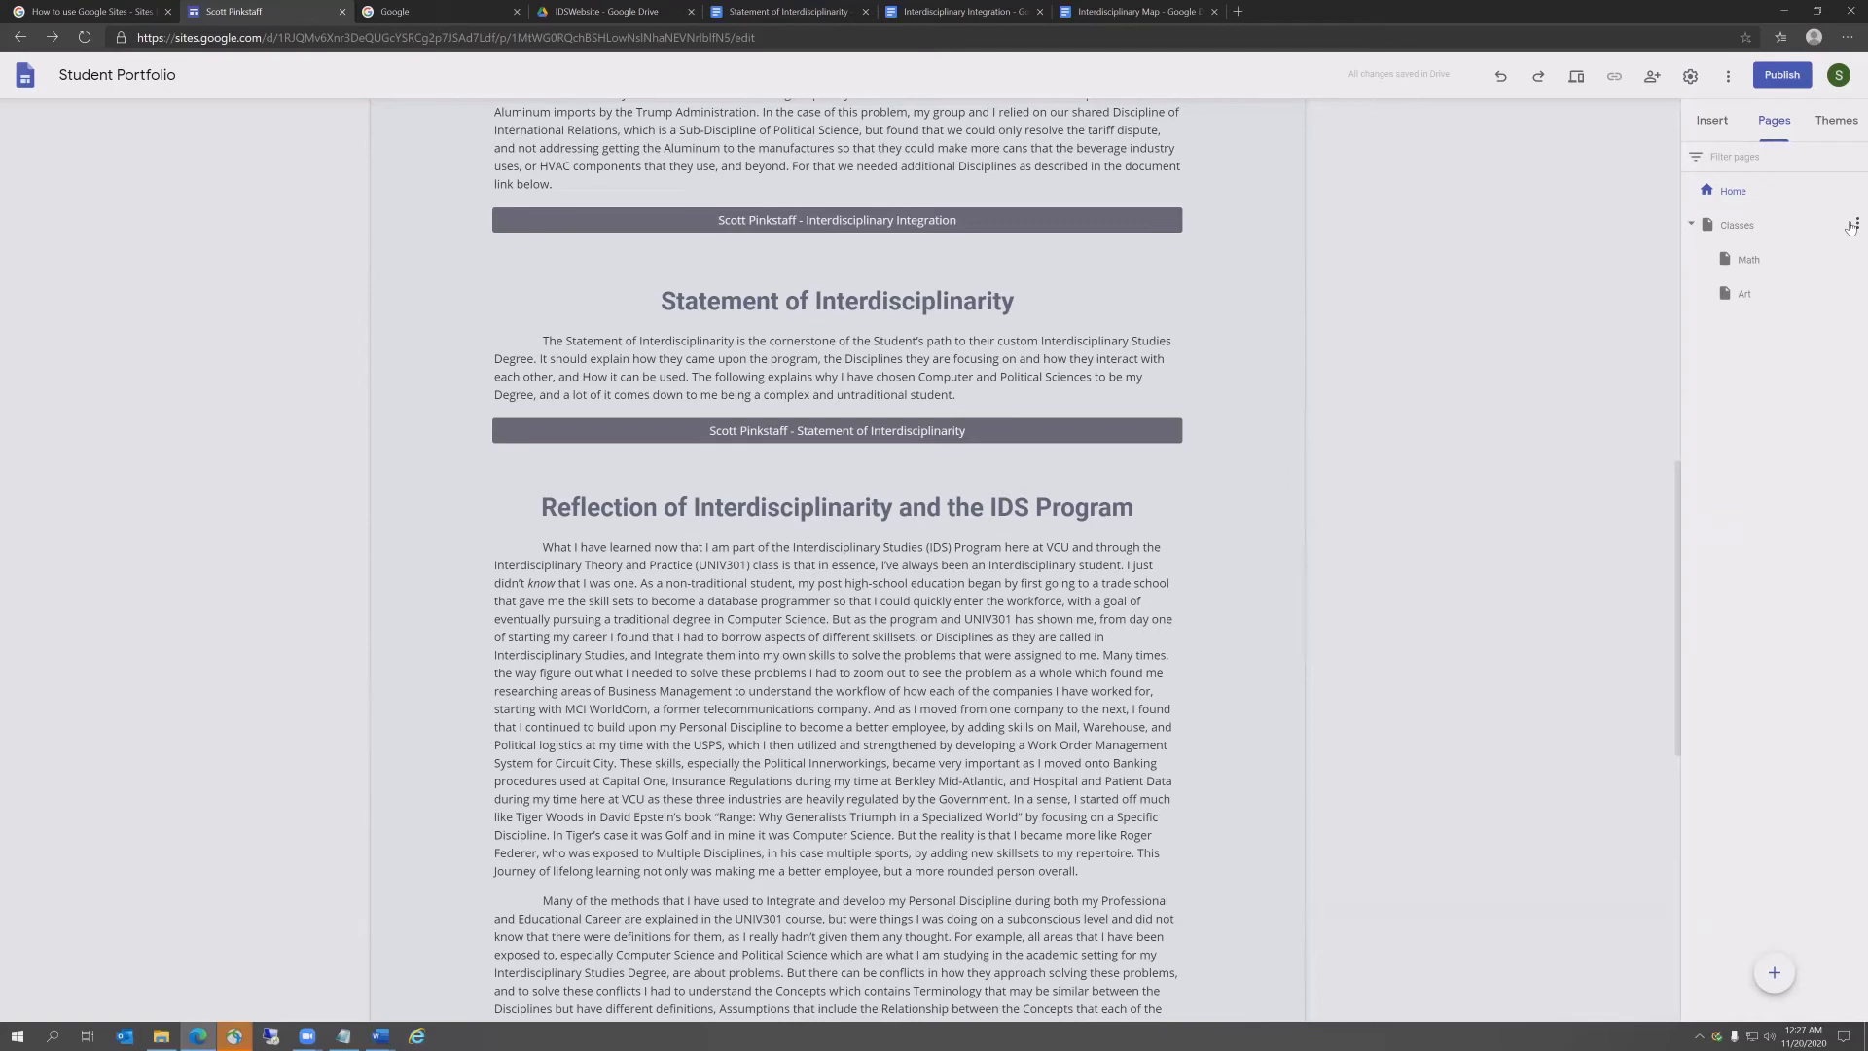
left_click(1854, 225)
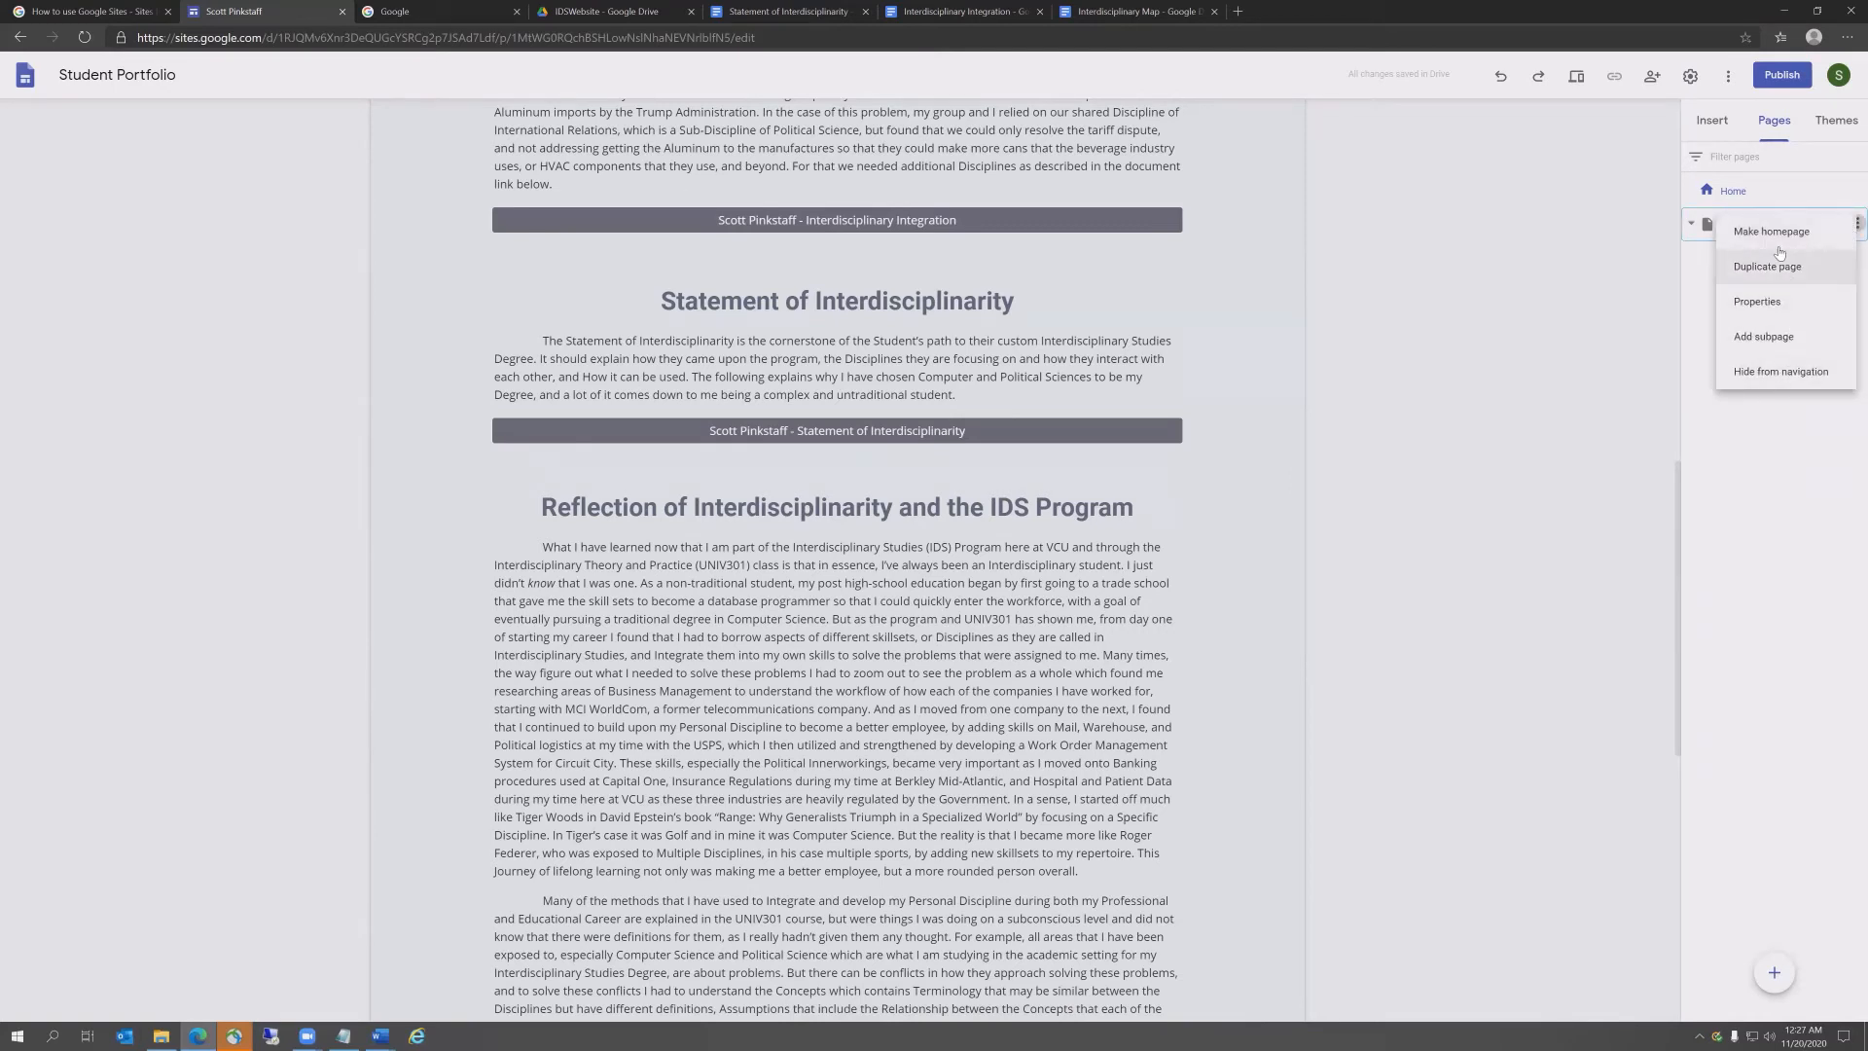
left_click(1760, 489)
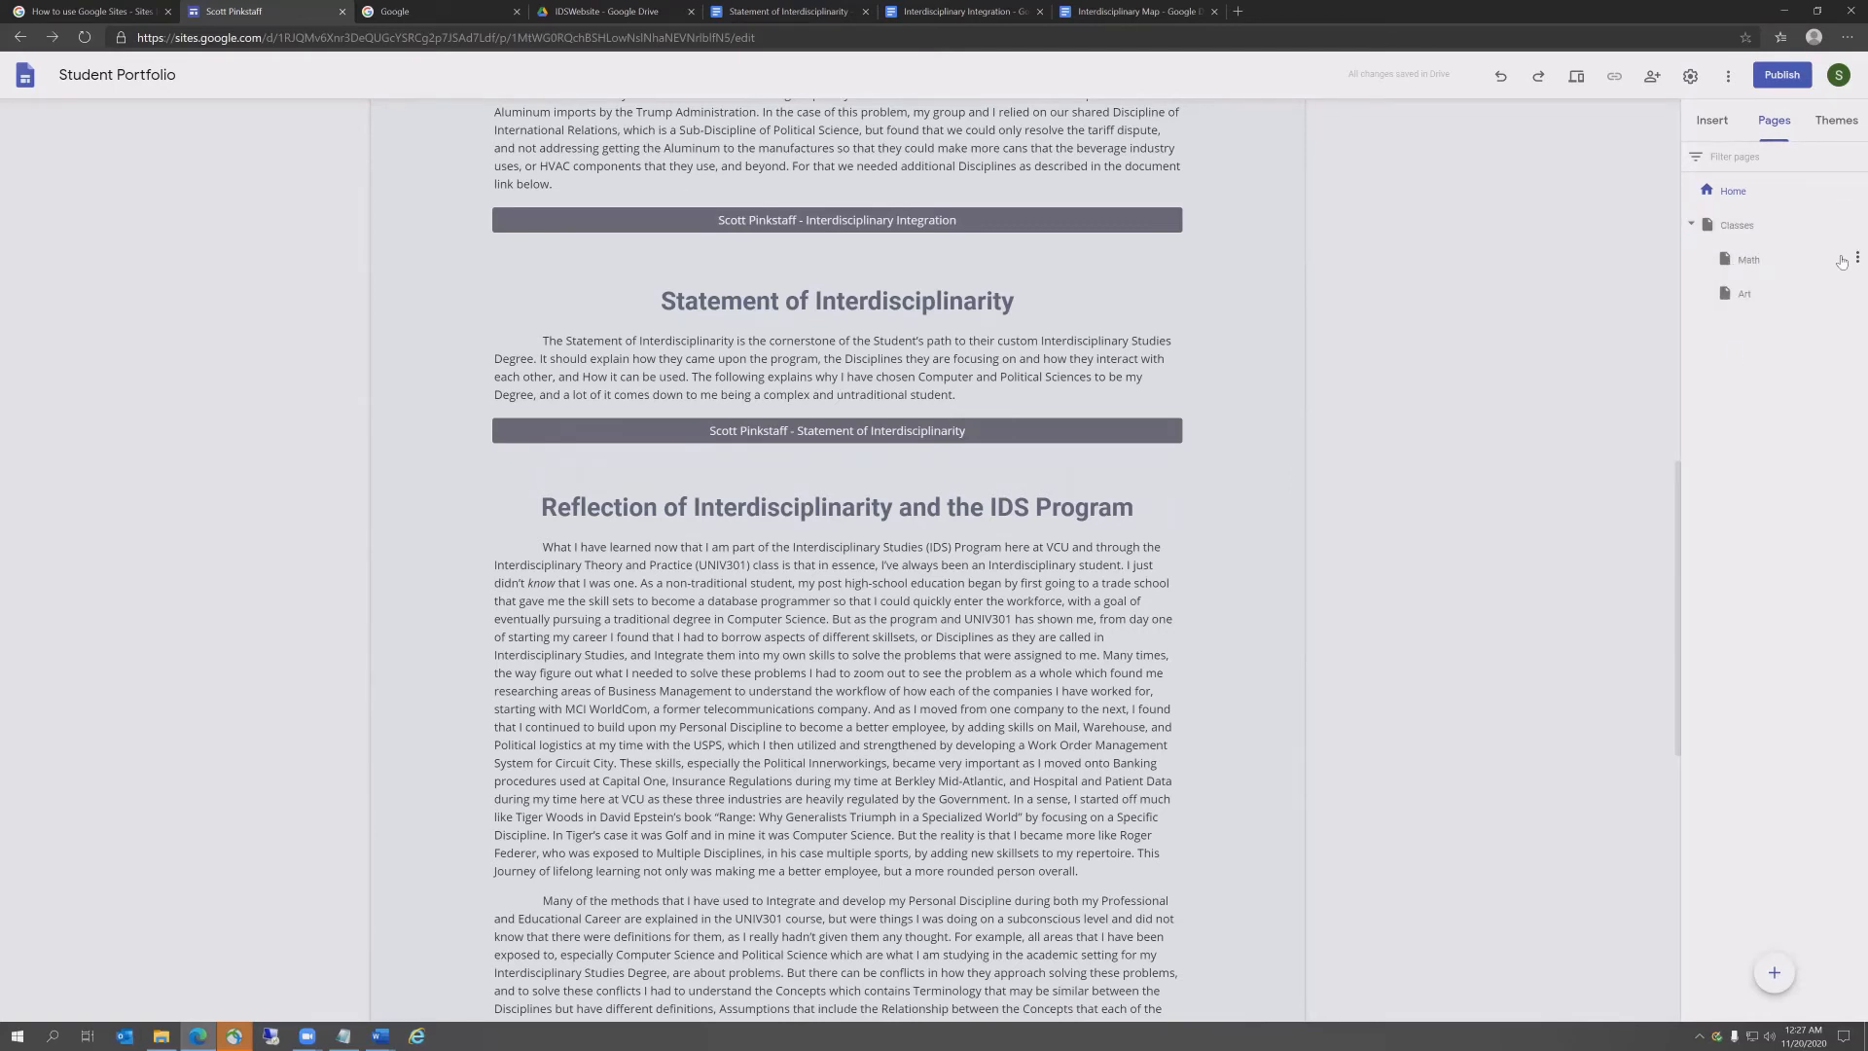
left_click(1857, 292)
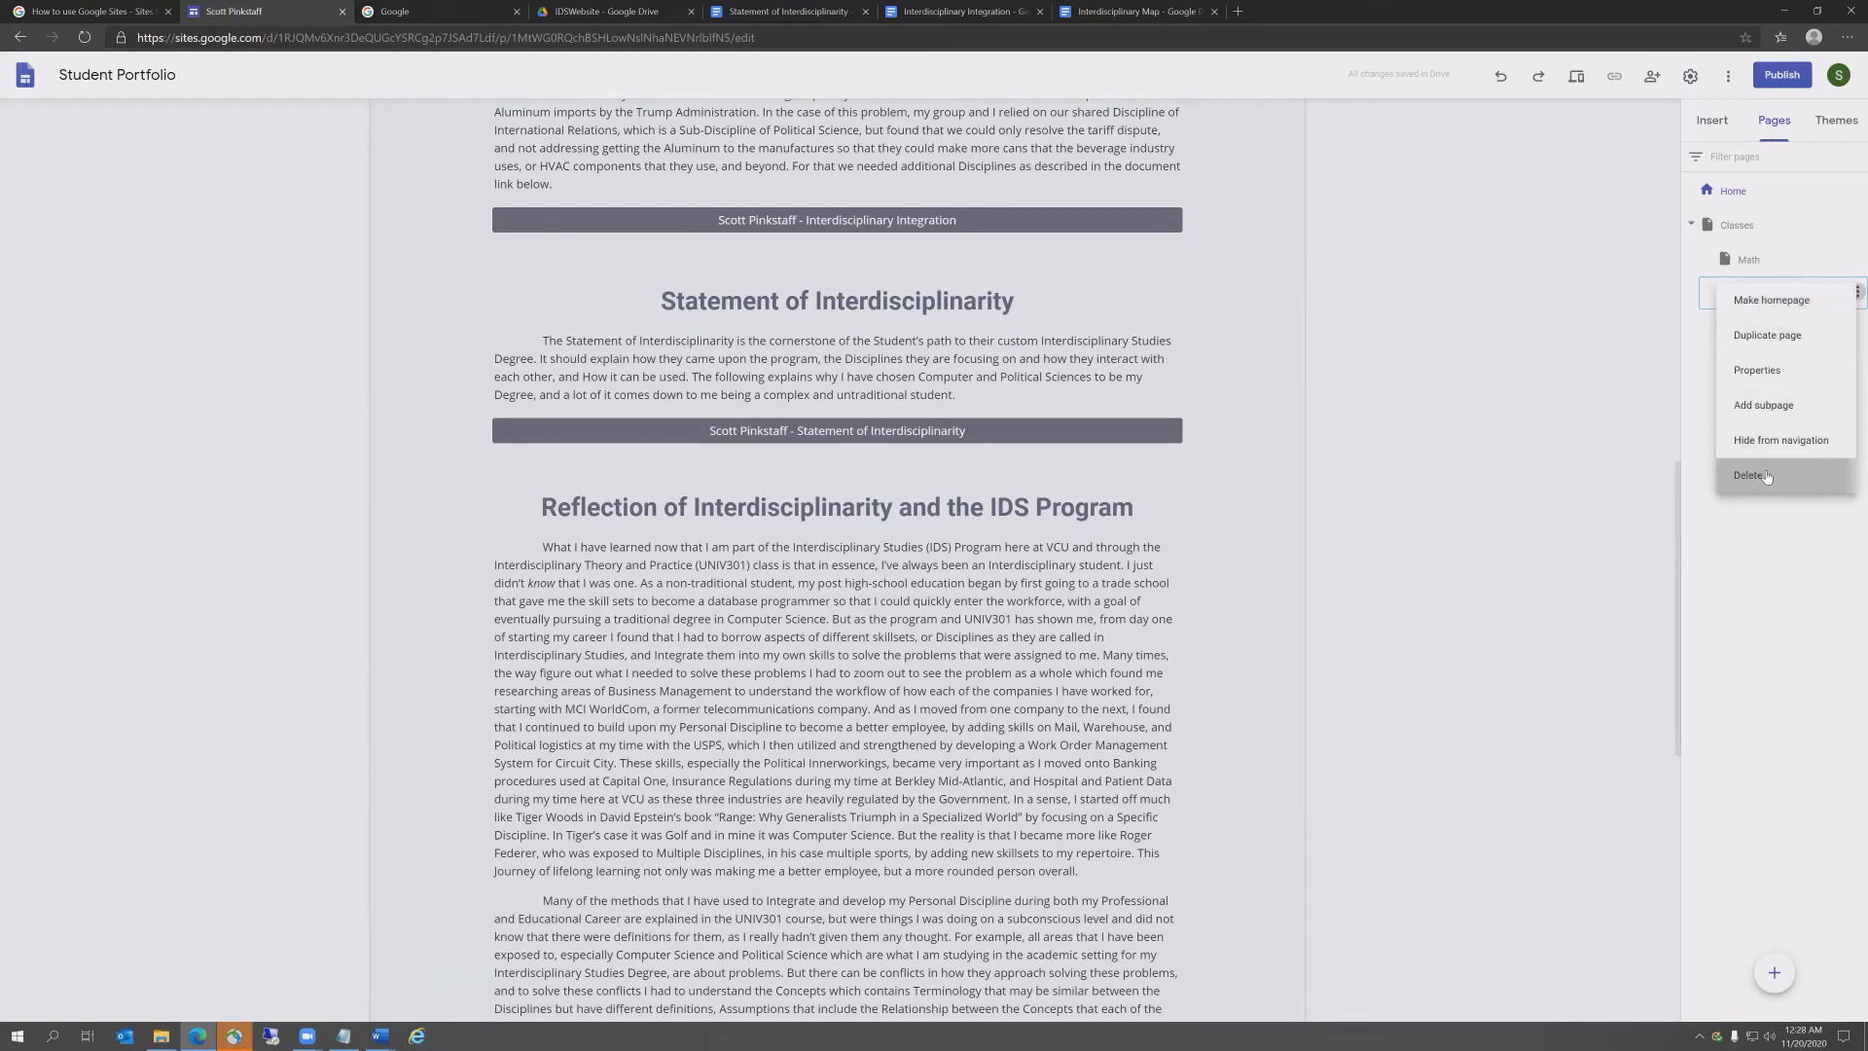
left_click(1766, 475)
left_click(1858, 258)
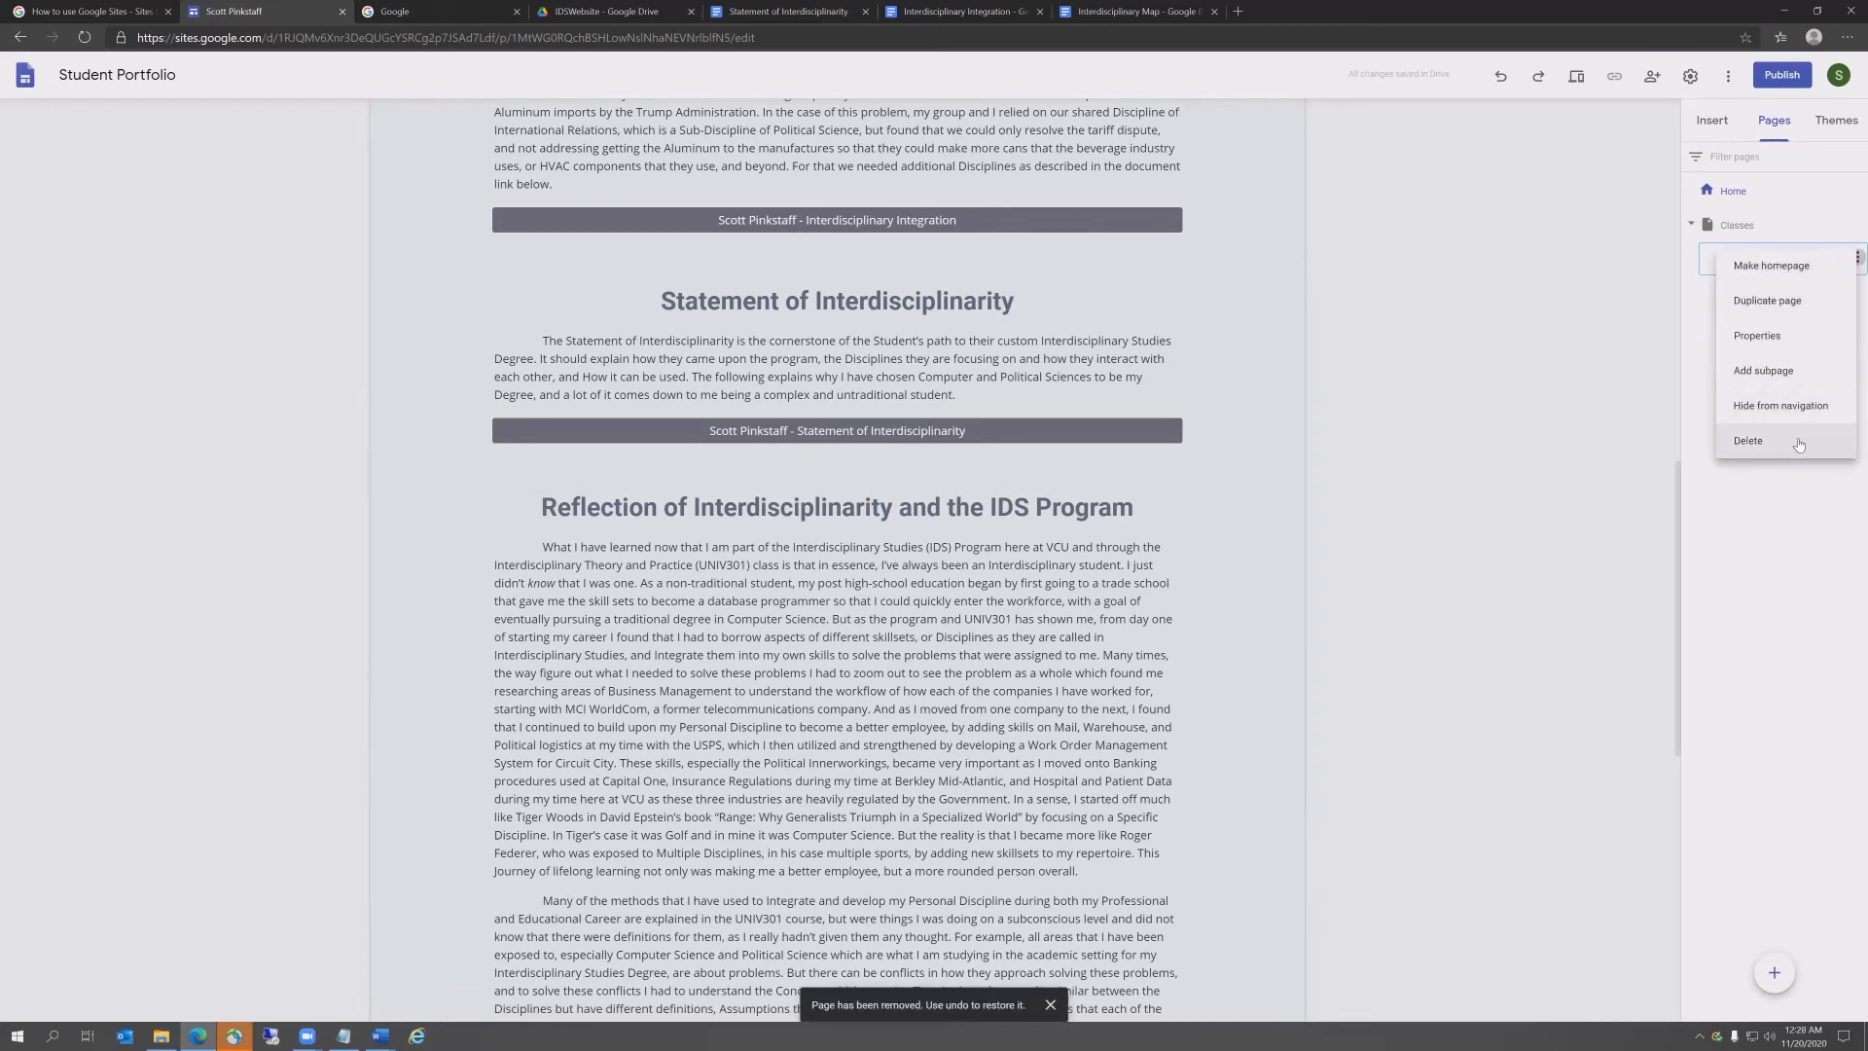
left_click(1748, 440)
Step: Delete the Classes page, leaving Home as the only page
left_click(1857, 224)
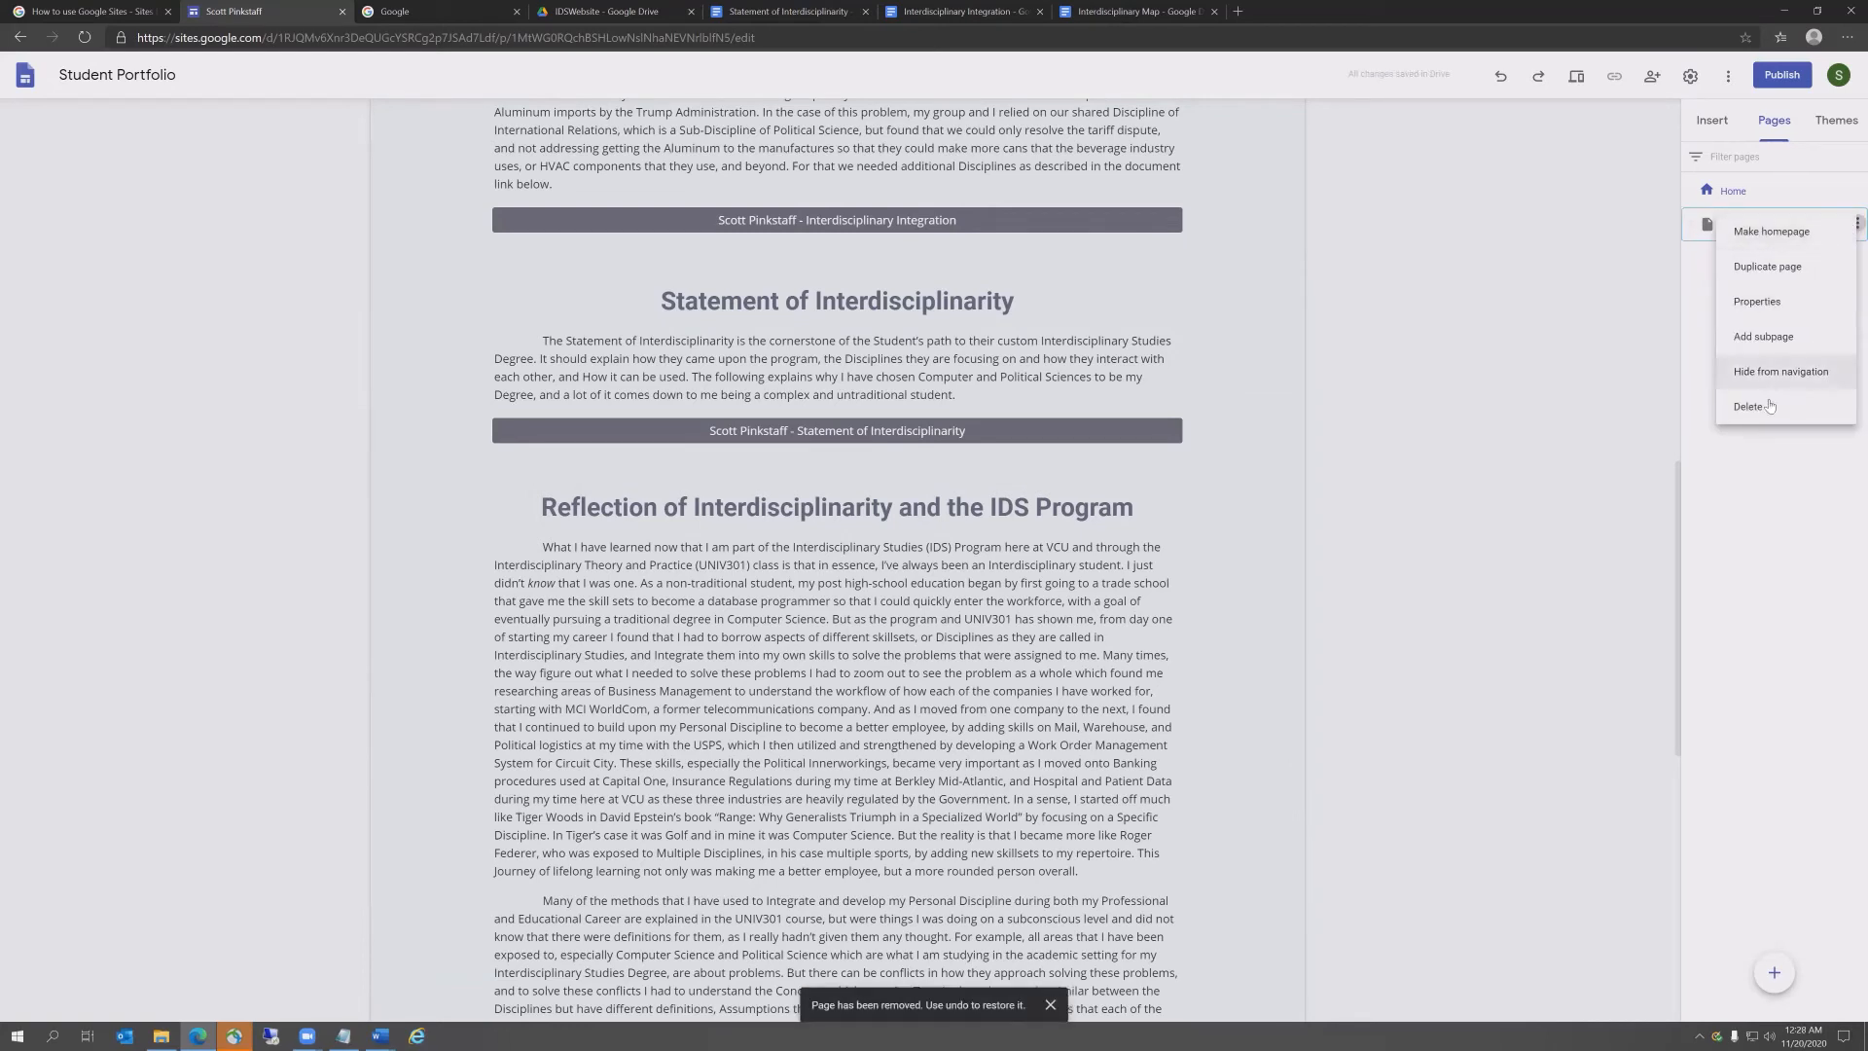
left_click(1770, 406)
scroll(1255, 418, "up", 5)
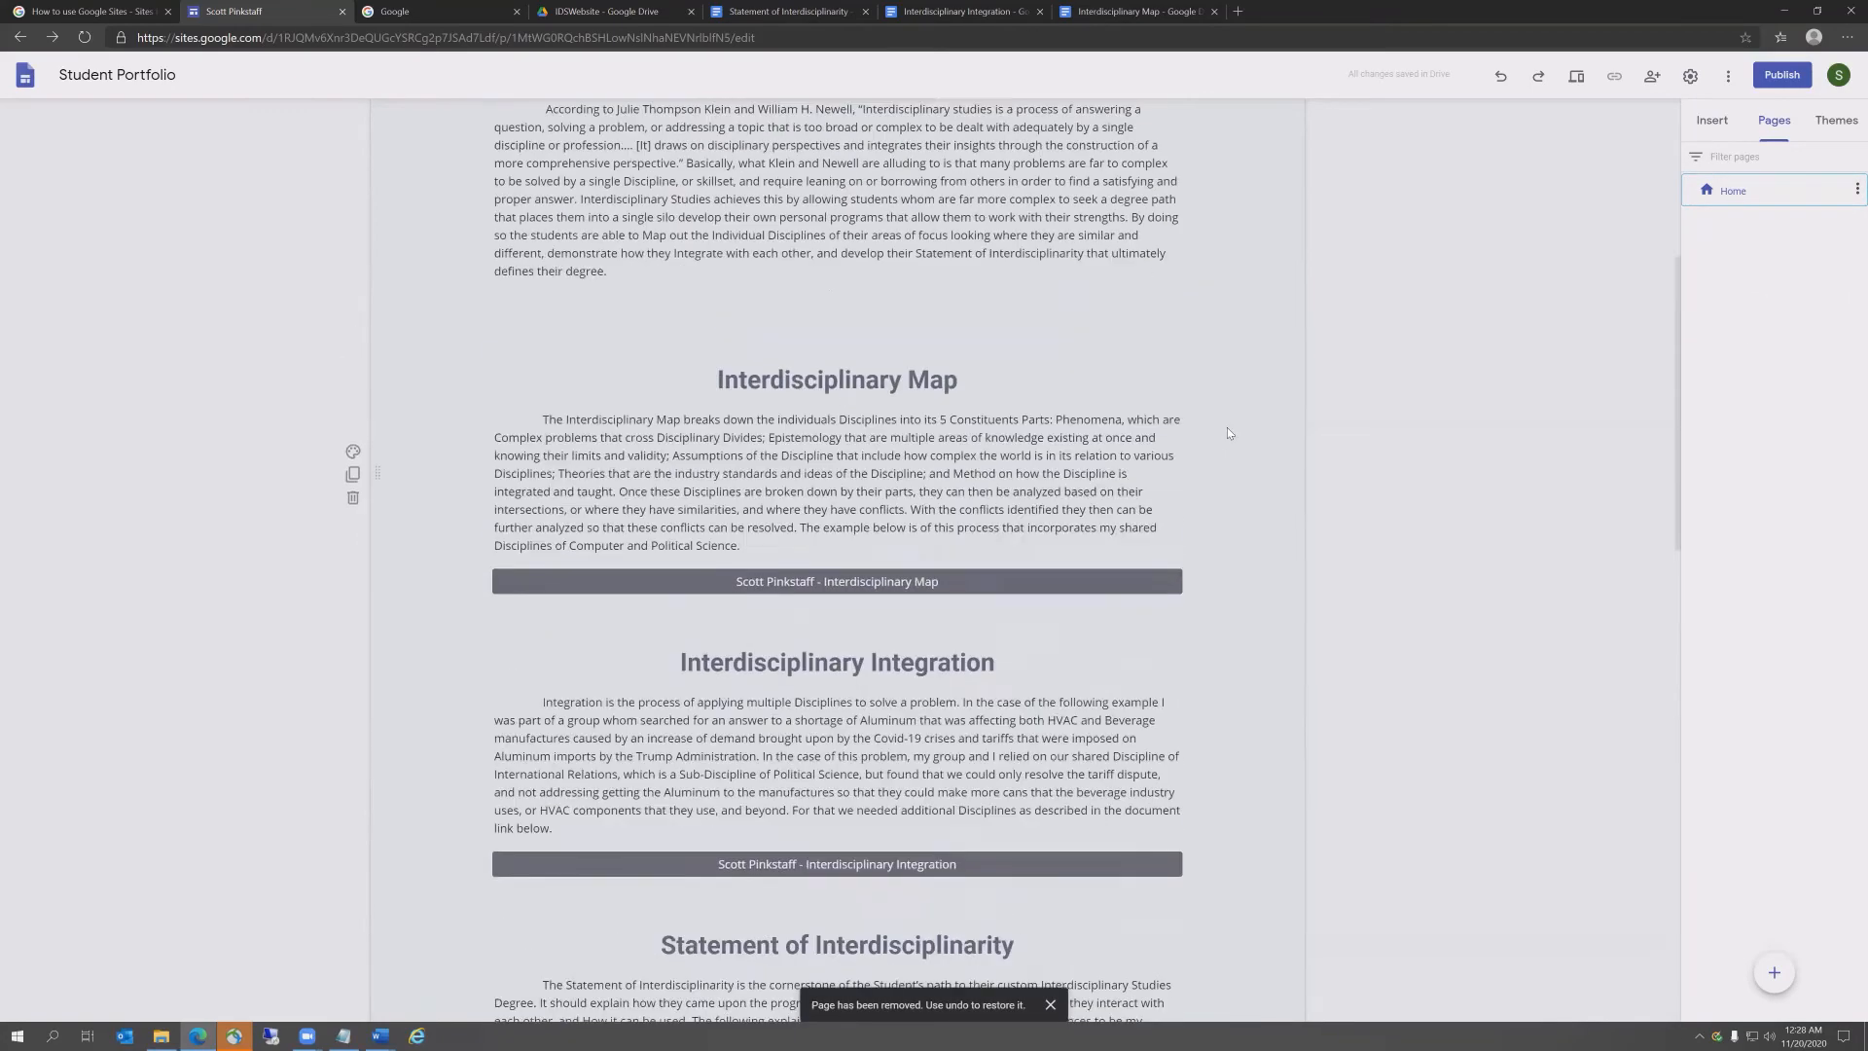
scroll(1228, 431, "up", 5)
scroll(1229, 435, "down", 15)
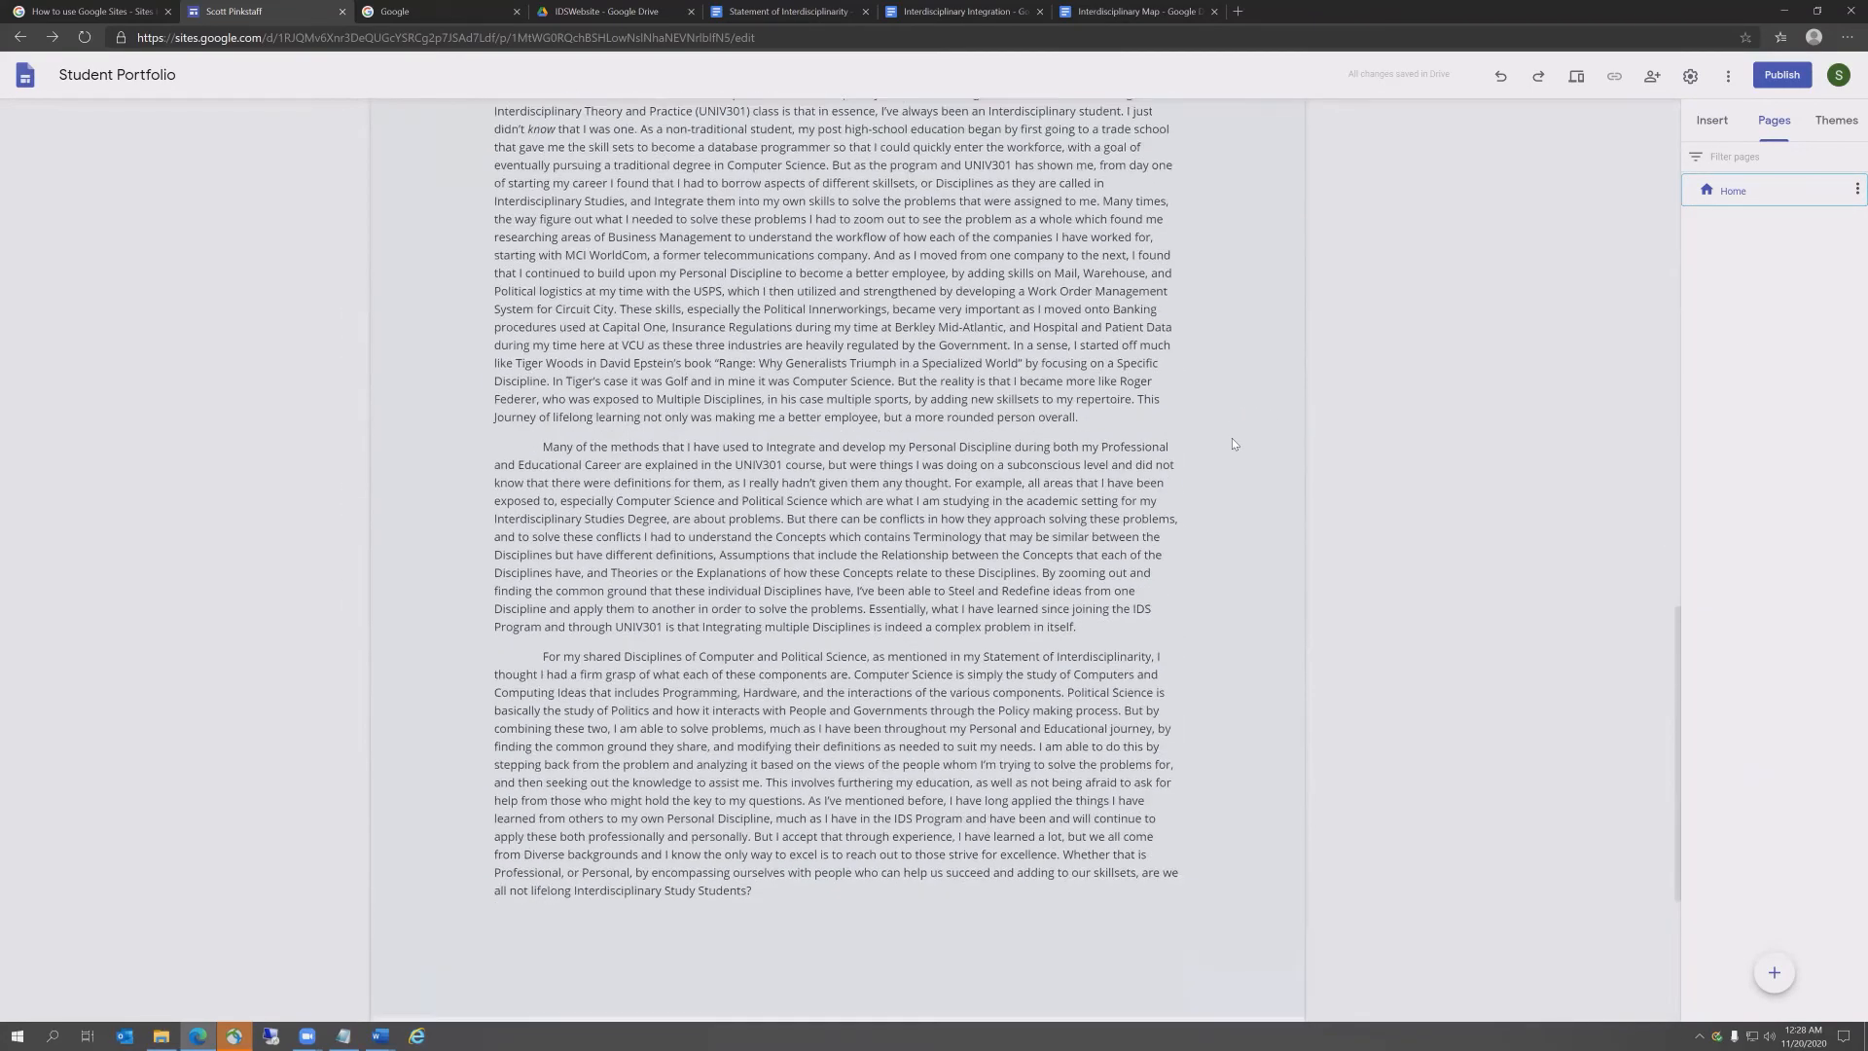
scroll(1231, 438, "down", 3)
scroll(1234, 441, "up", 15)
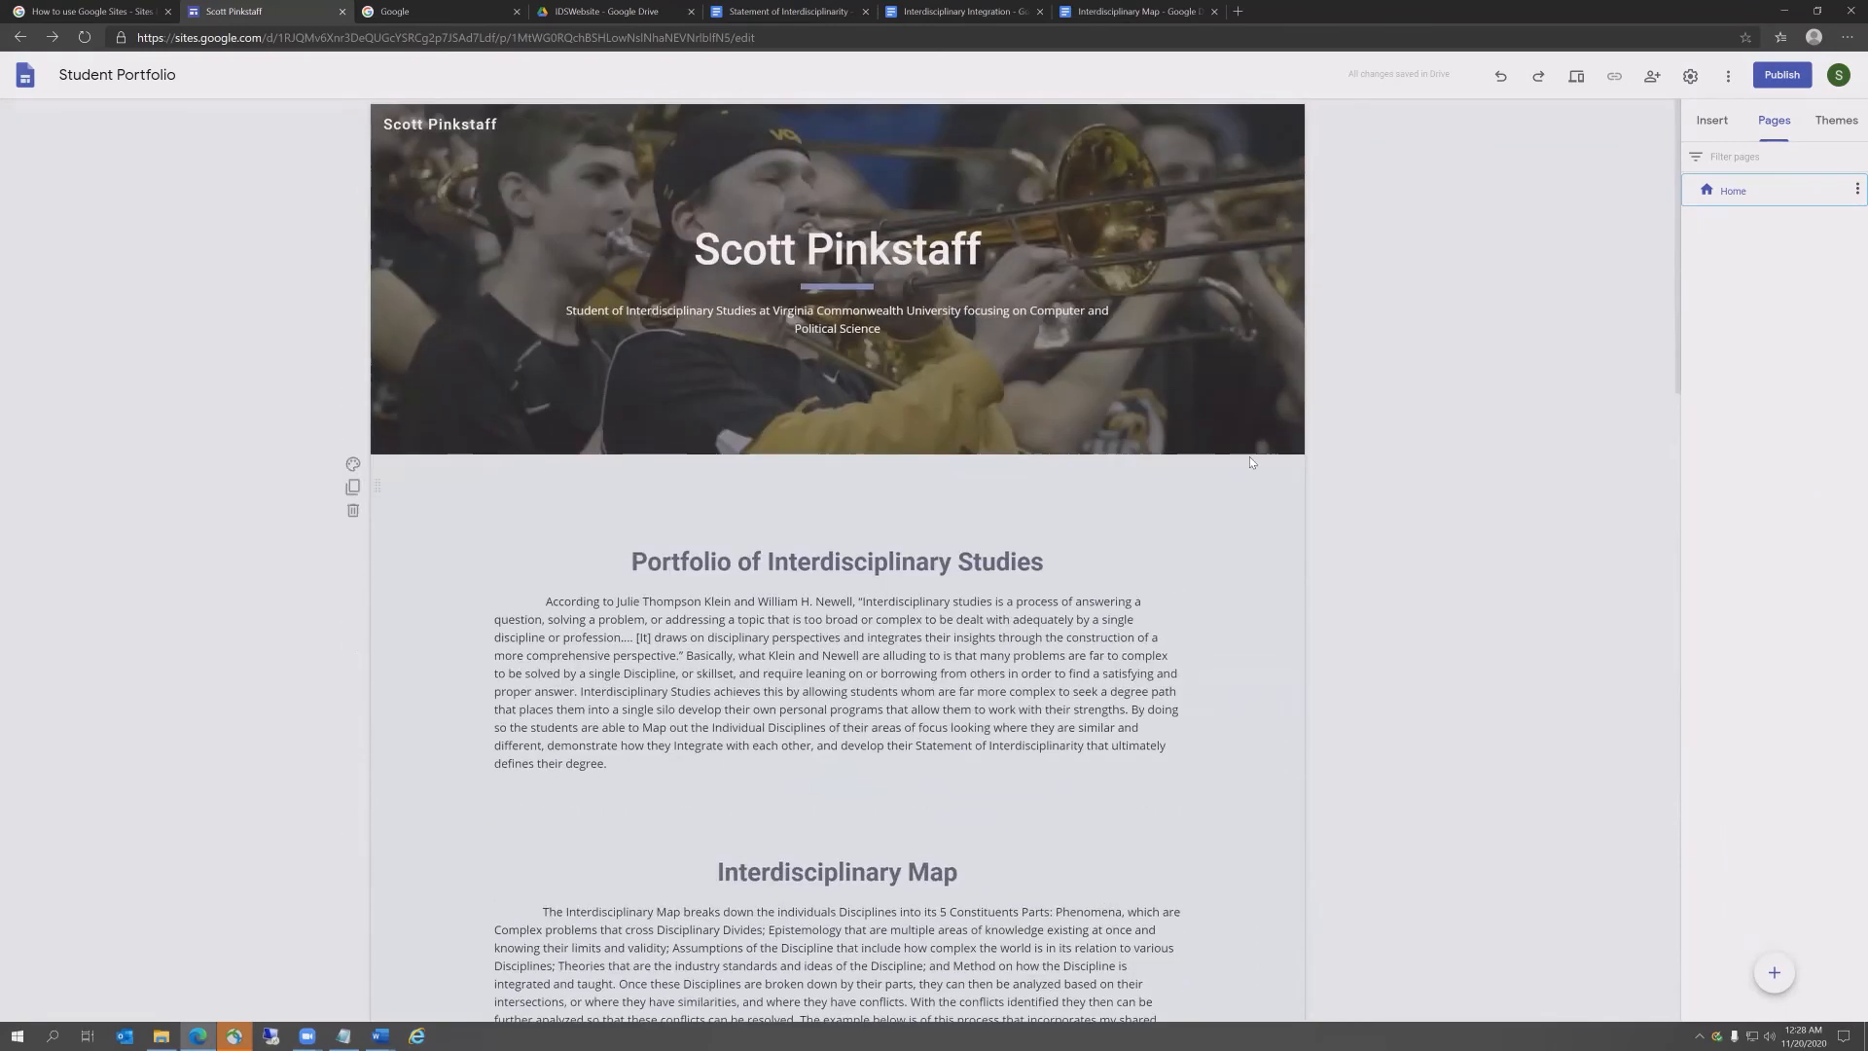
Step: Set an available web address ending in ids301 in the Publish dialog
left_click(1782, 78)
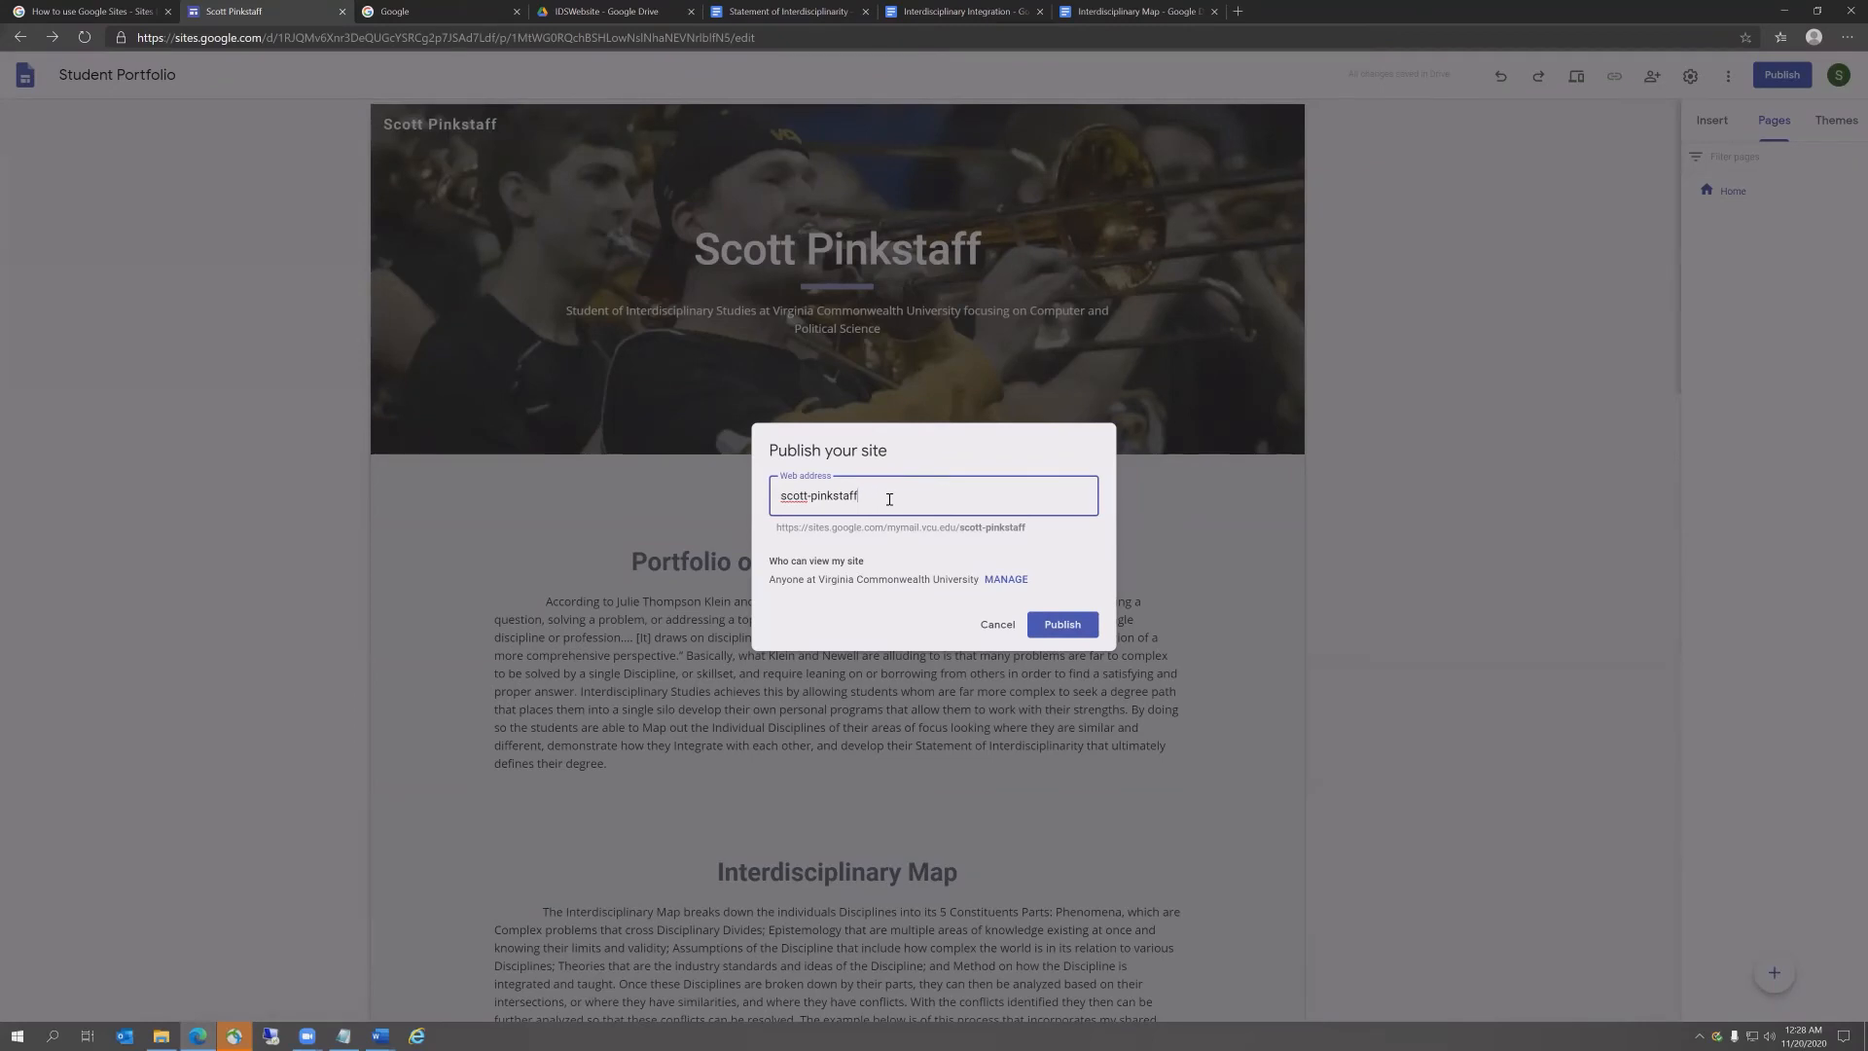
type("-ids")
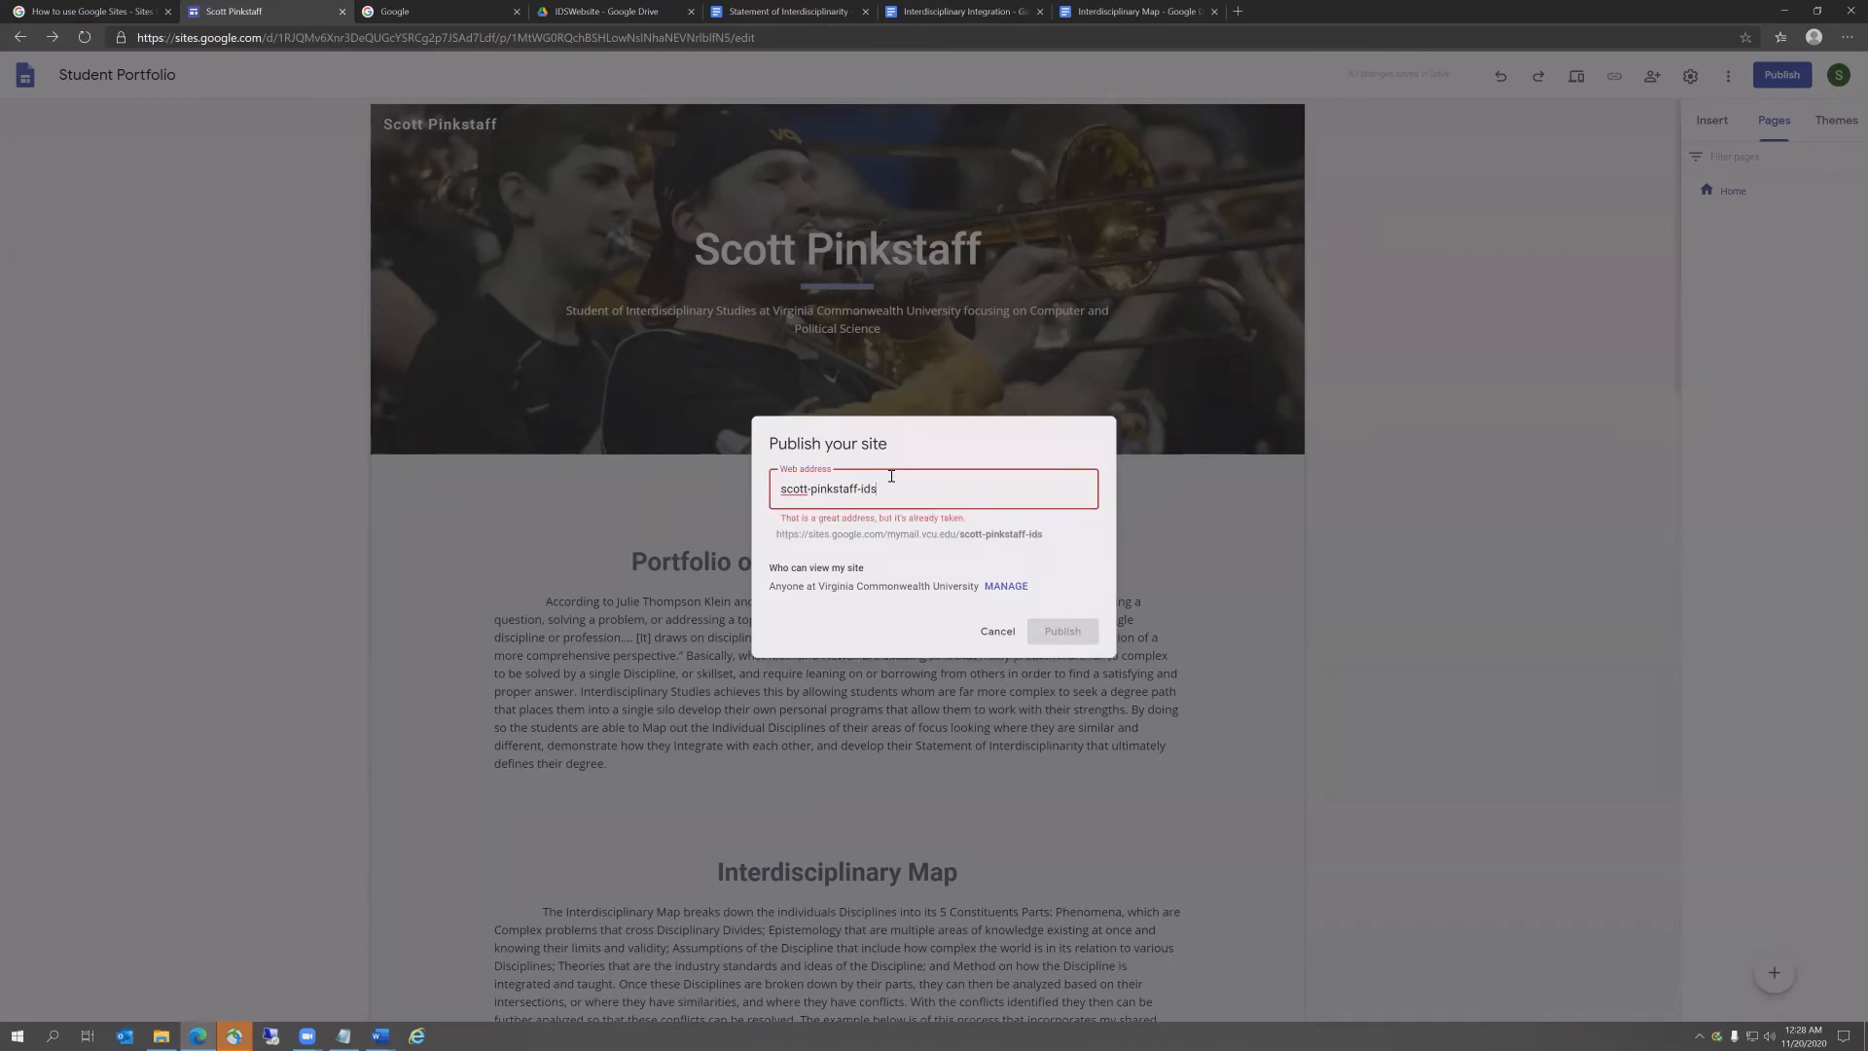
key("BackSpace")
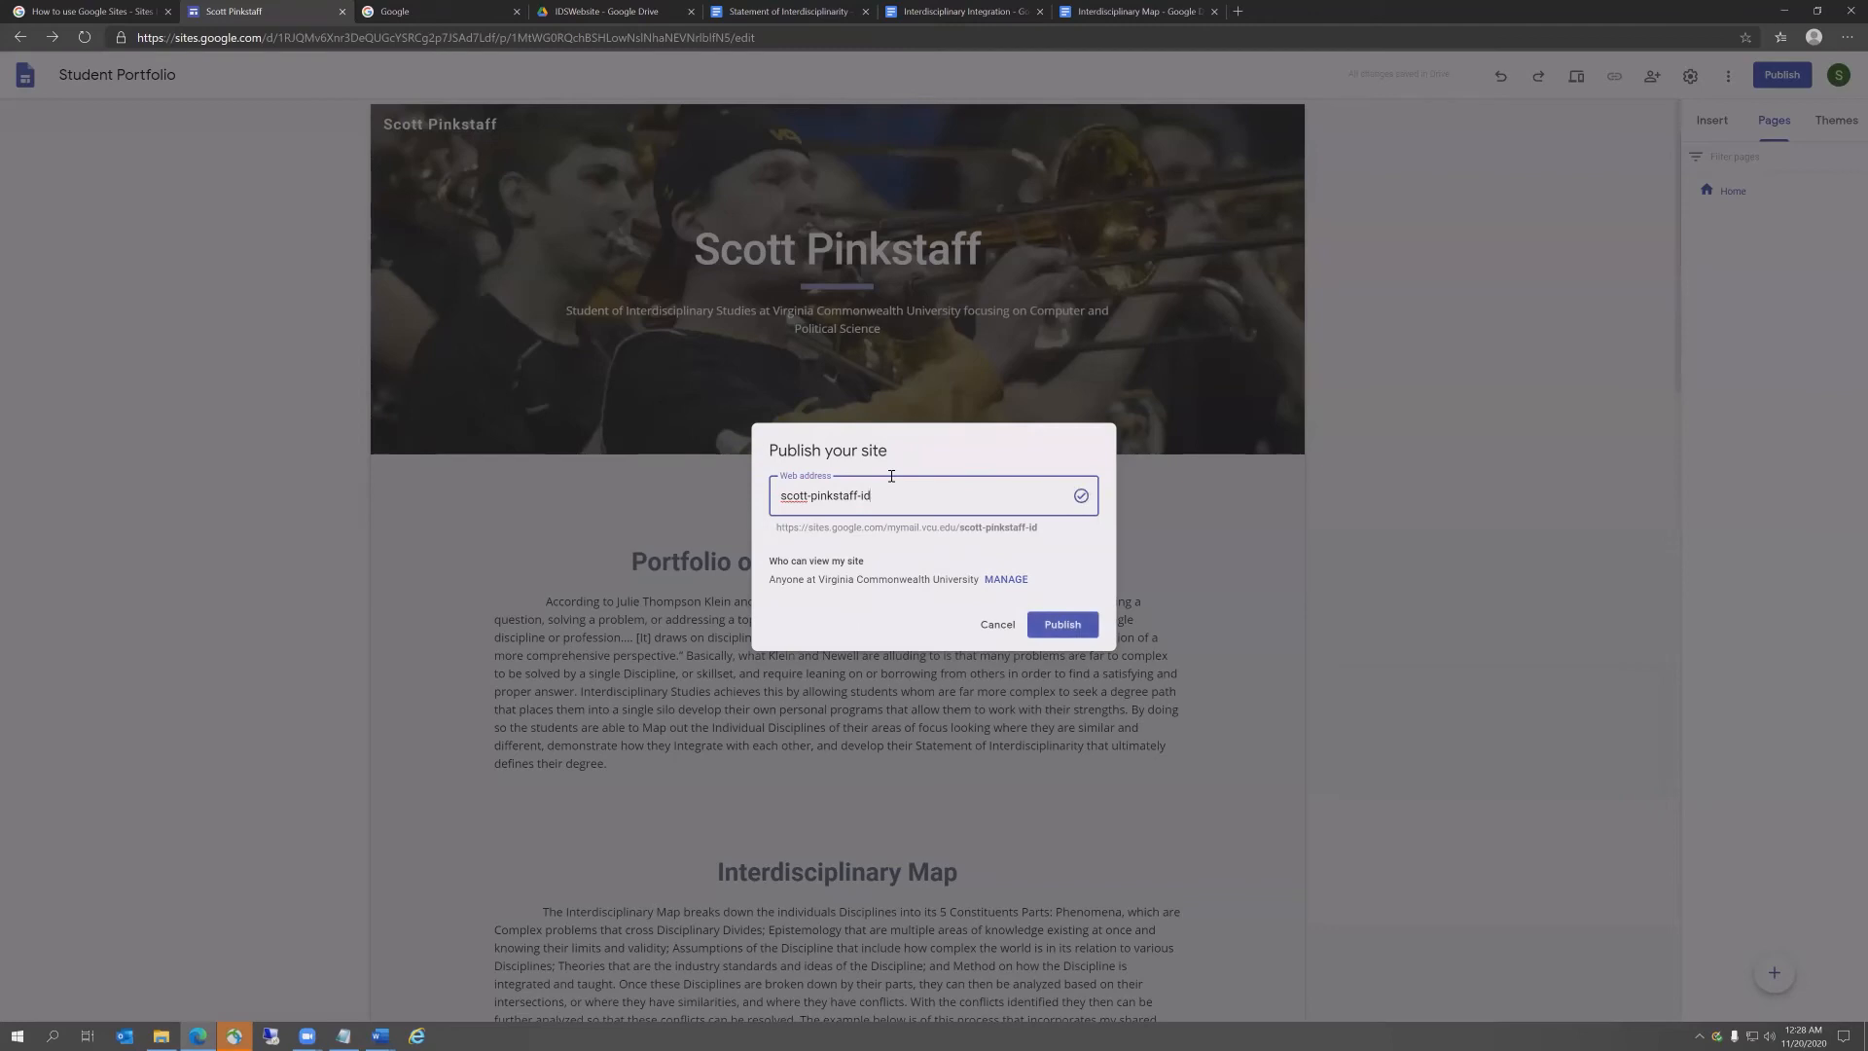
type("s301")
Step: Copy the full published site URL from the address preview
mouse_move(1066, 528)
left_mouse_down()
mouse_move(783, 532)
mouse_move(1059, 528)
left_mouse_up()
left_click(1060, 528)
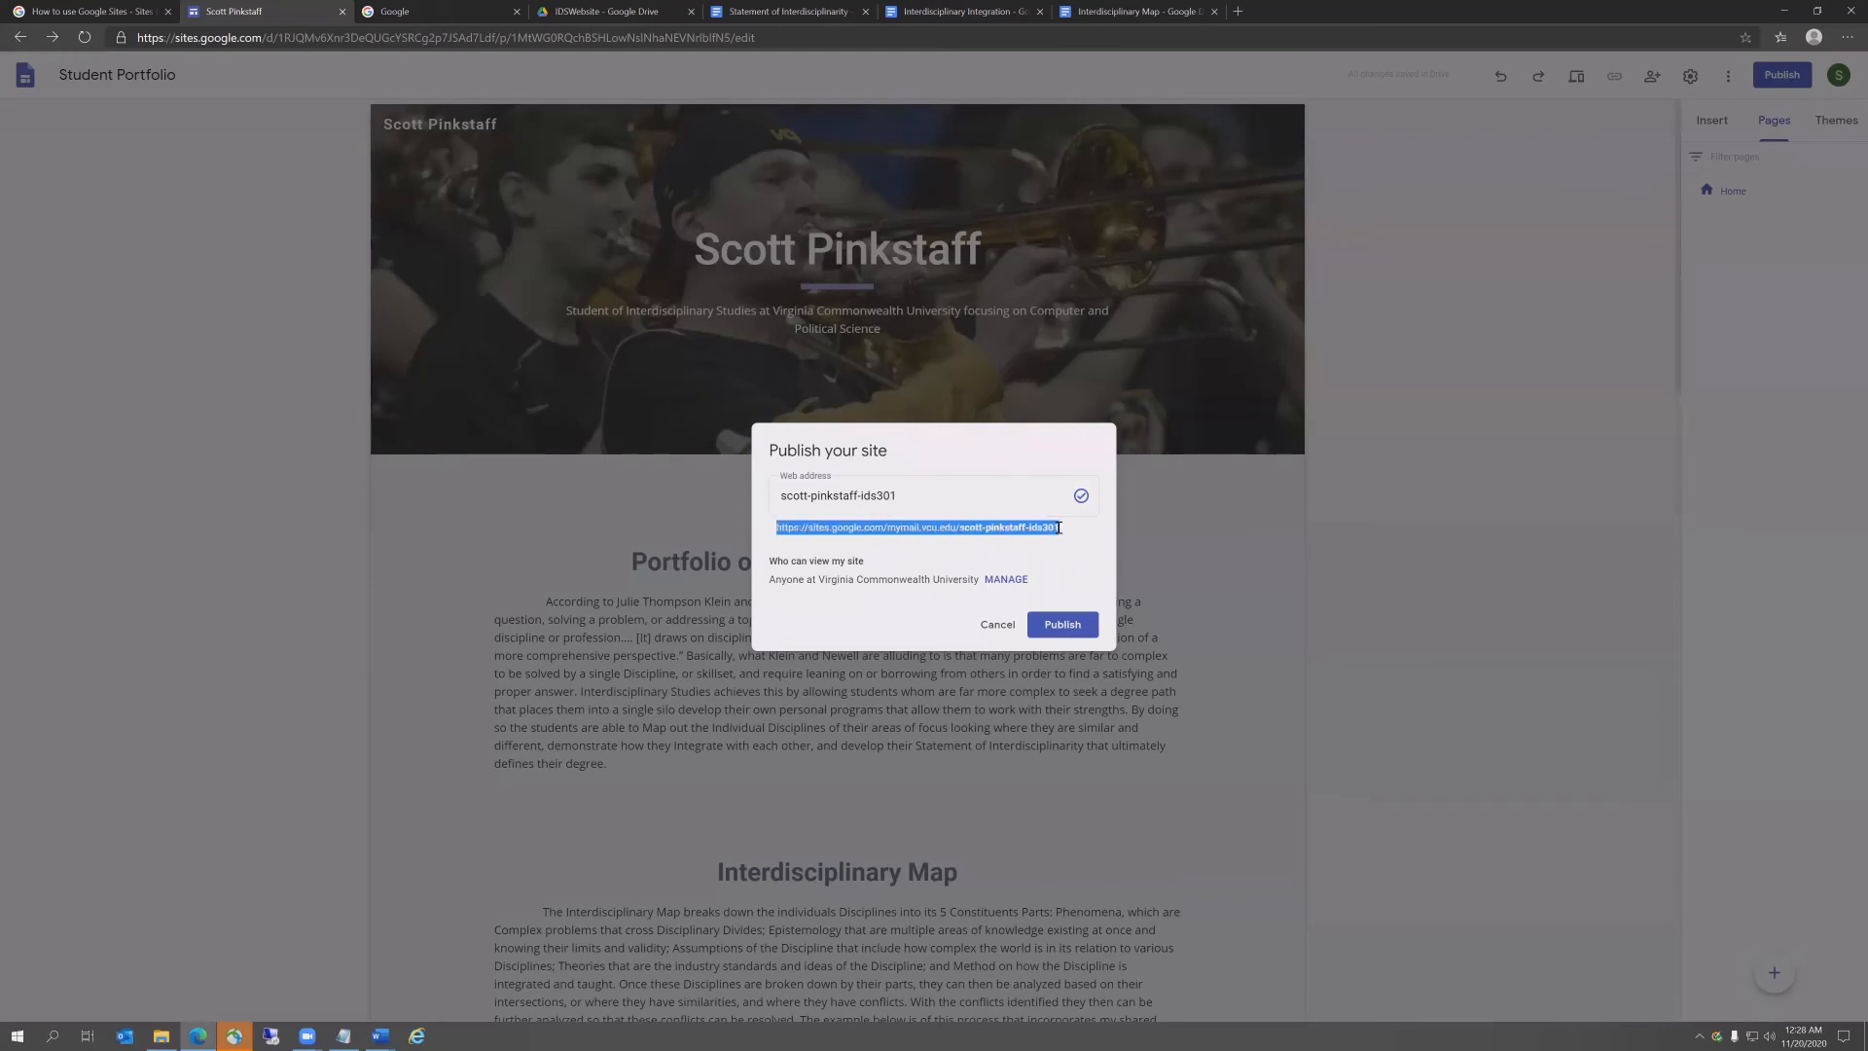
key("alt+Tab")
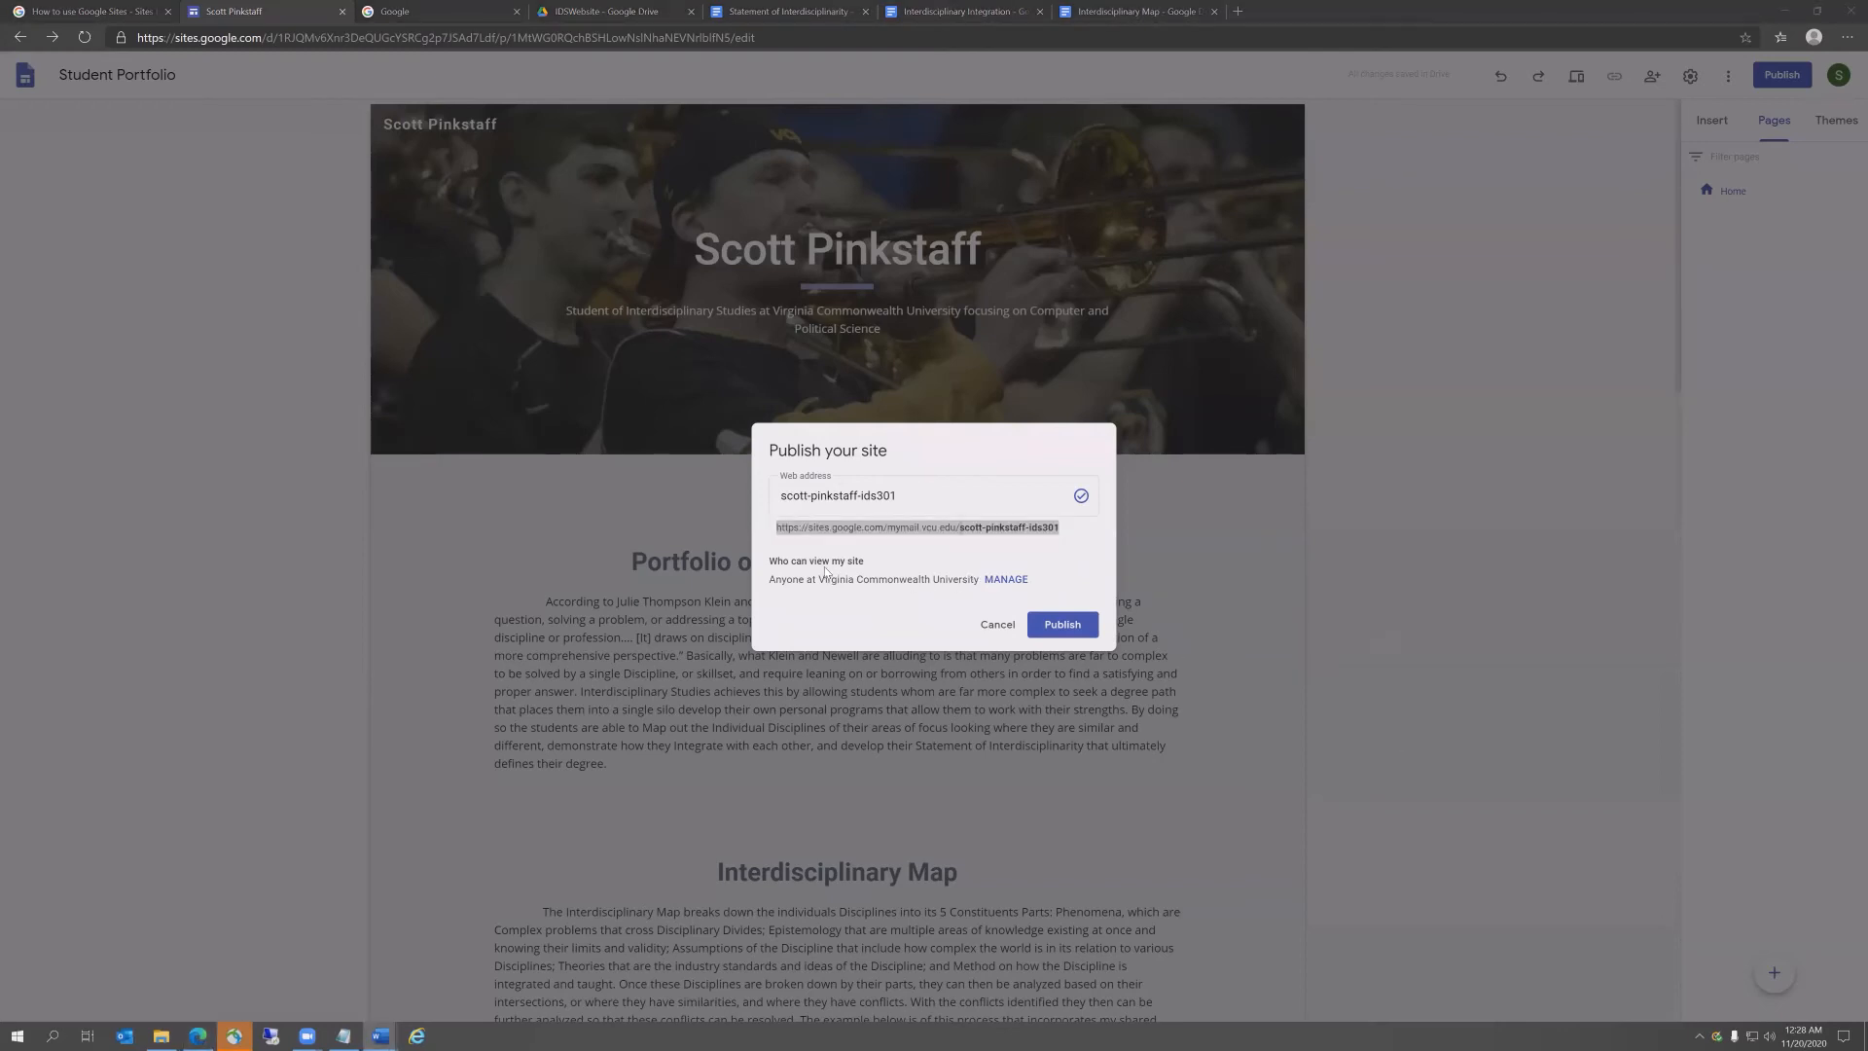
Step: Set the published site's visibility to Public and return to the Publish dialog
left_click(994, 581)
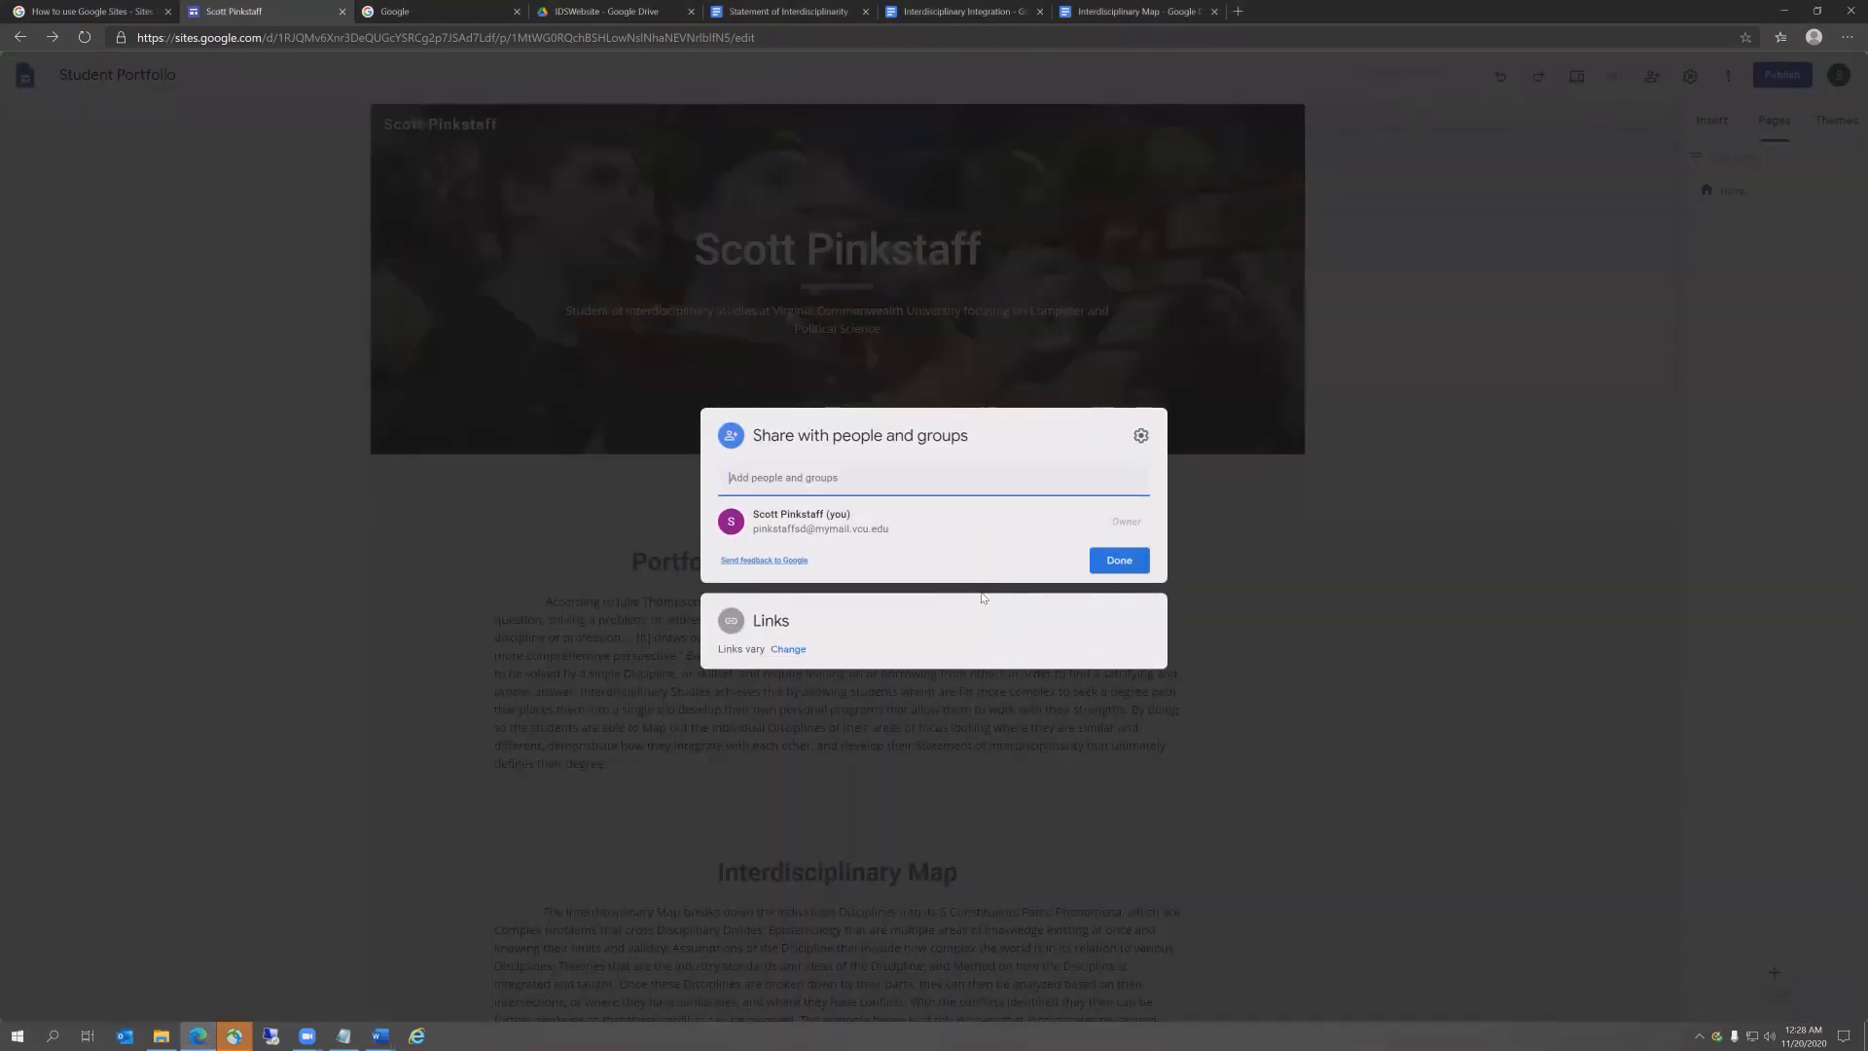
left_click(788, 649)
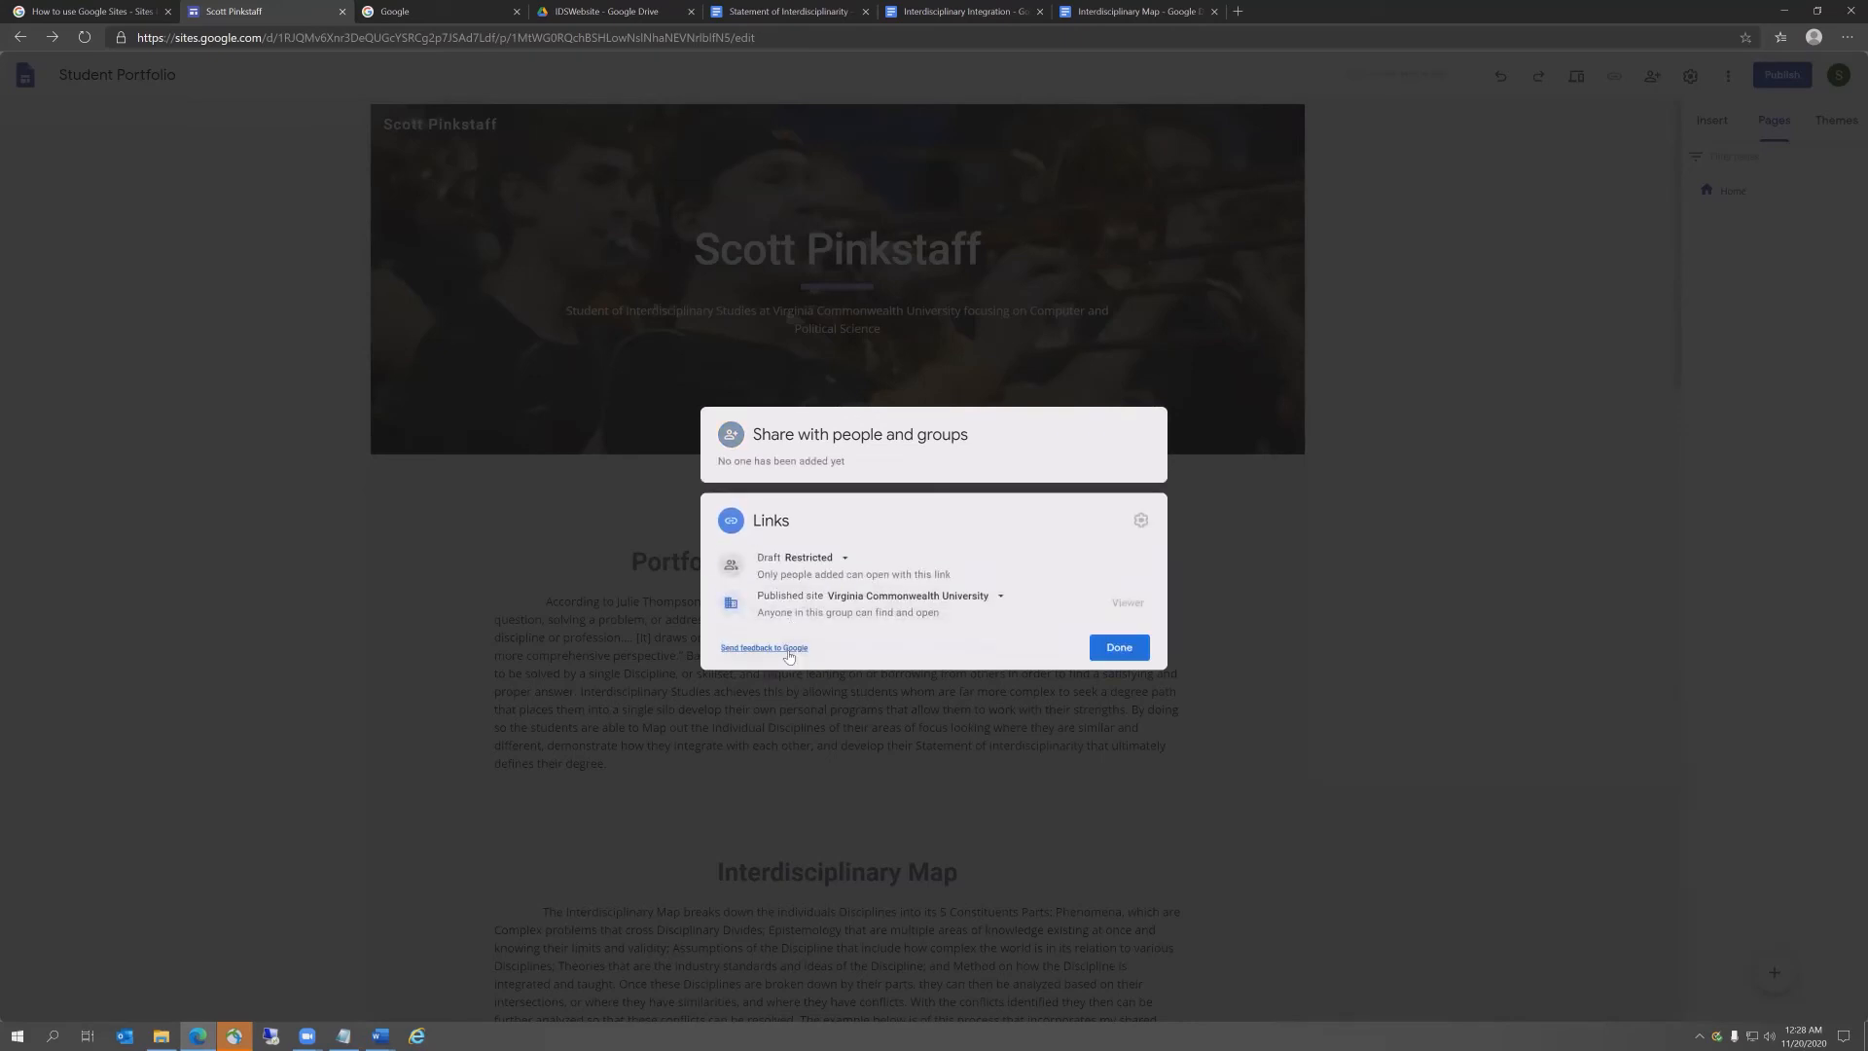
left_click(1000, 596)
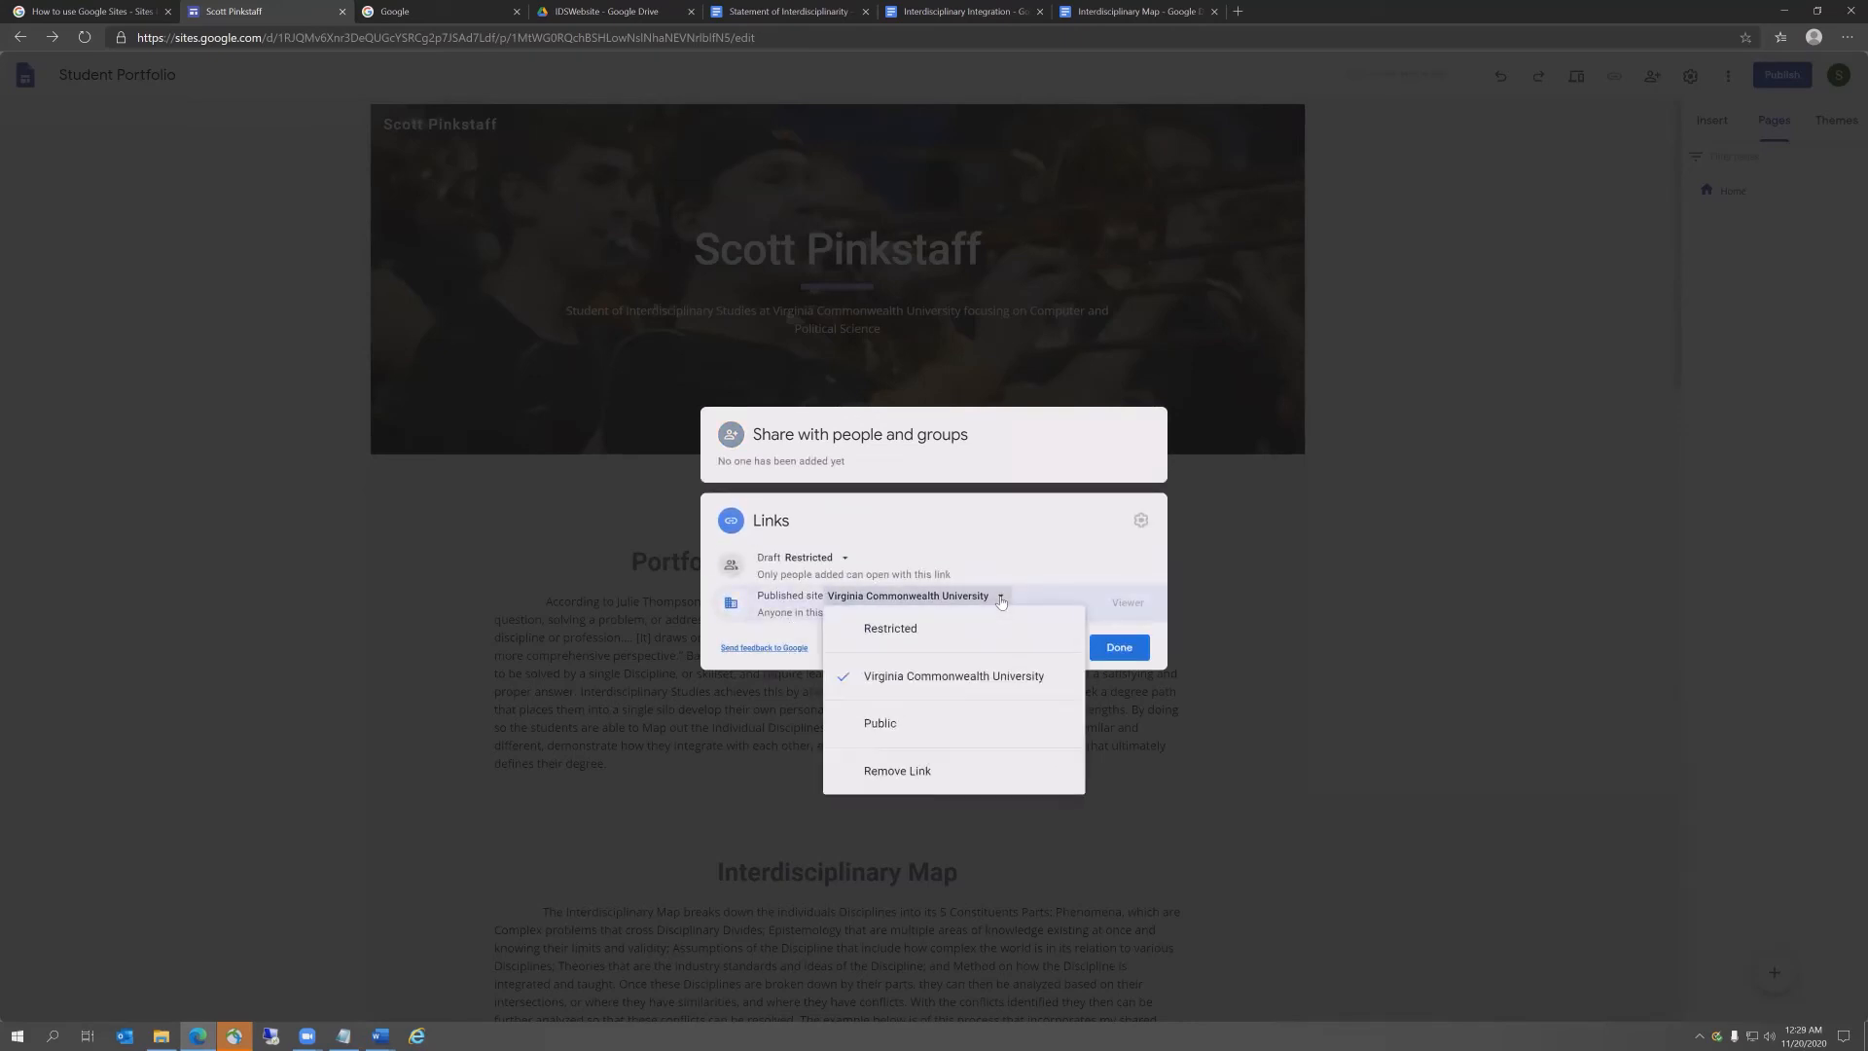
left_click(885, 725)
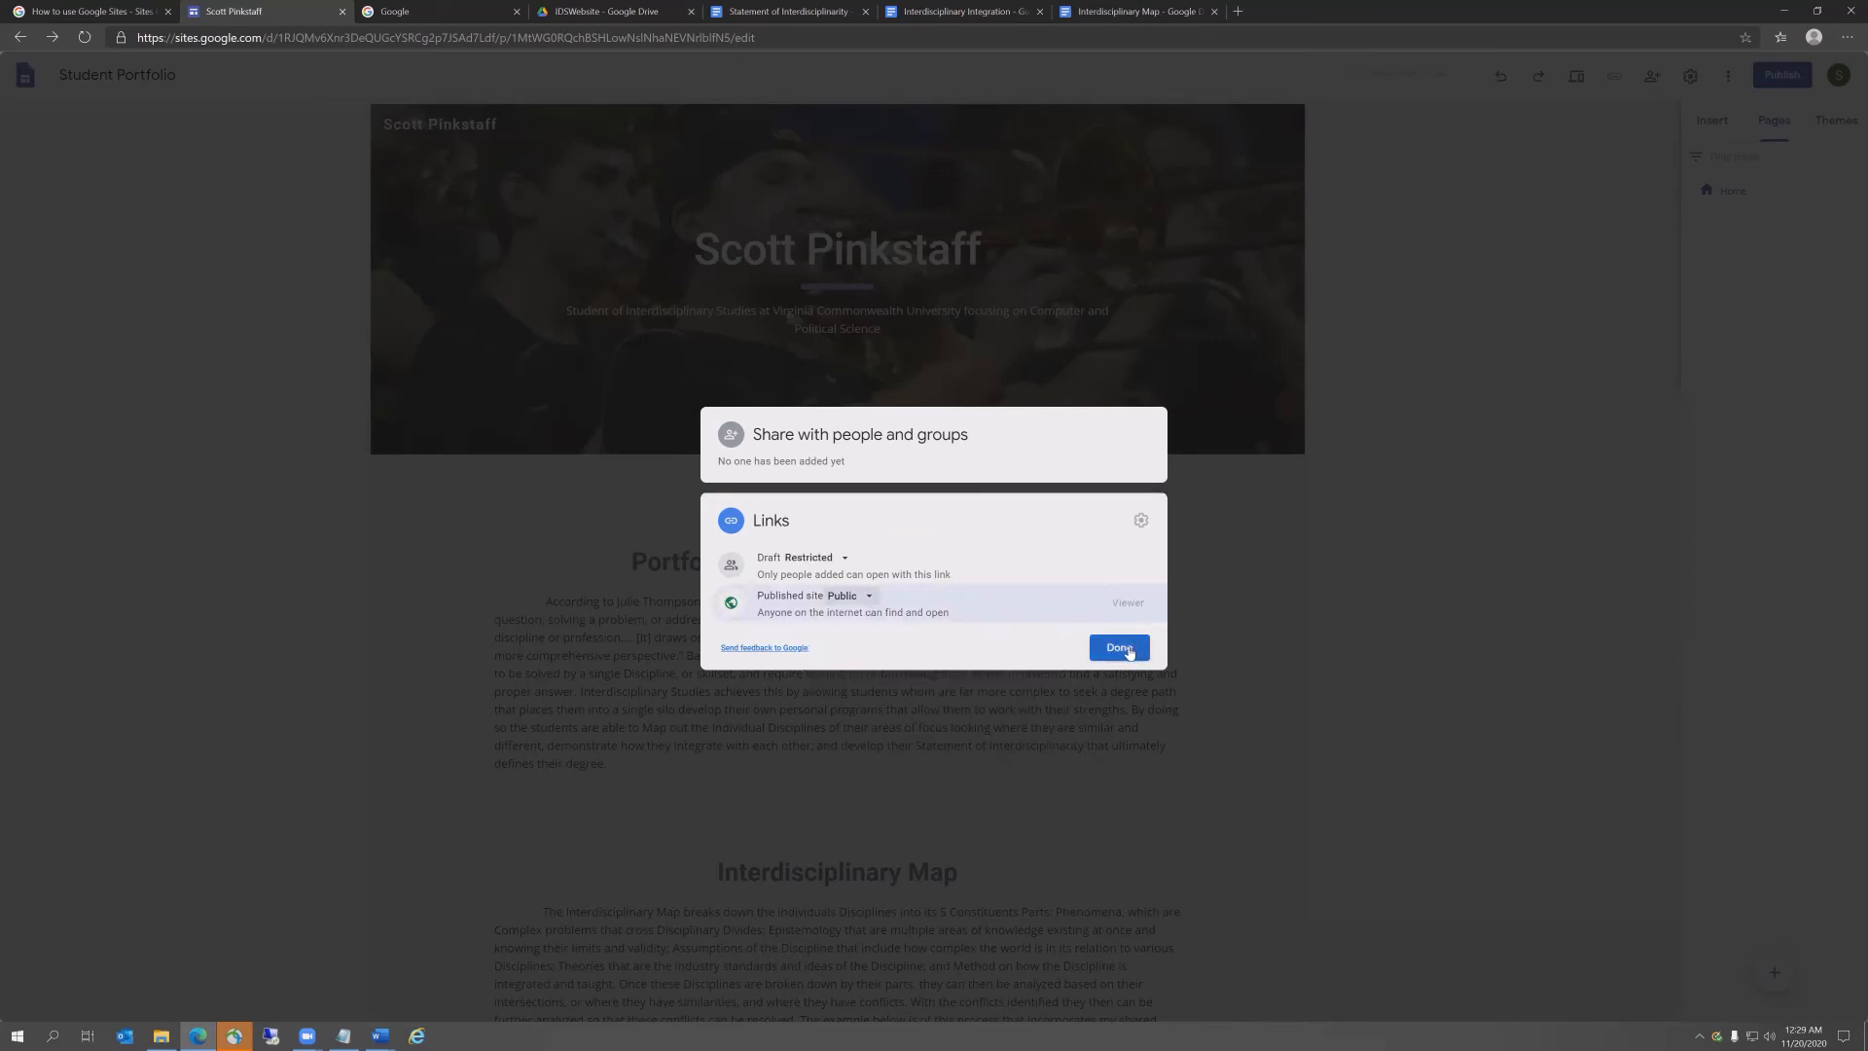
left_click(1131, 651)
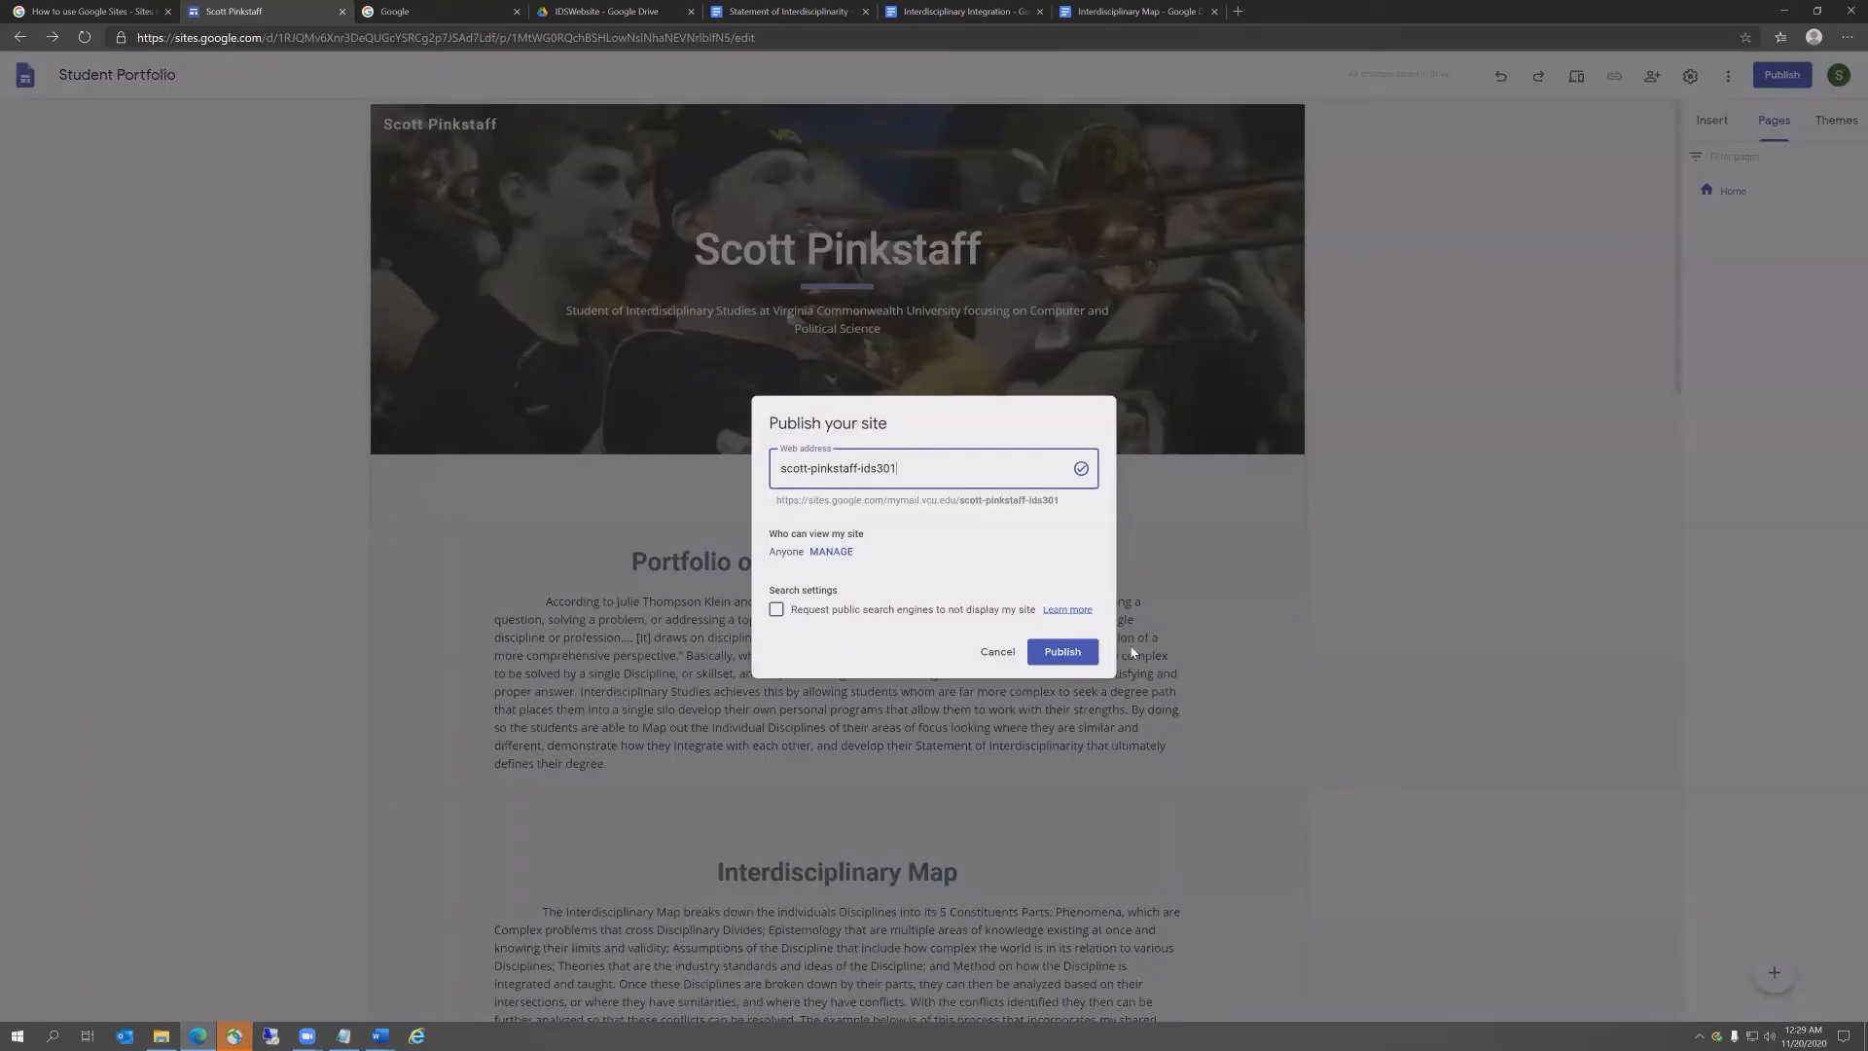
Step: Publish with 'Request public search engines to not display my site' ticked, then launch Internet Explorer
left_click(775, 609)
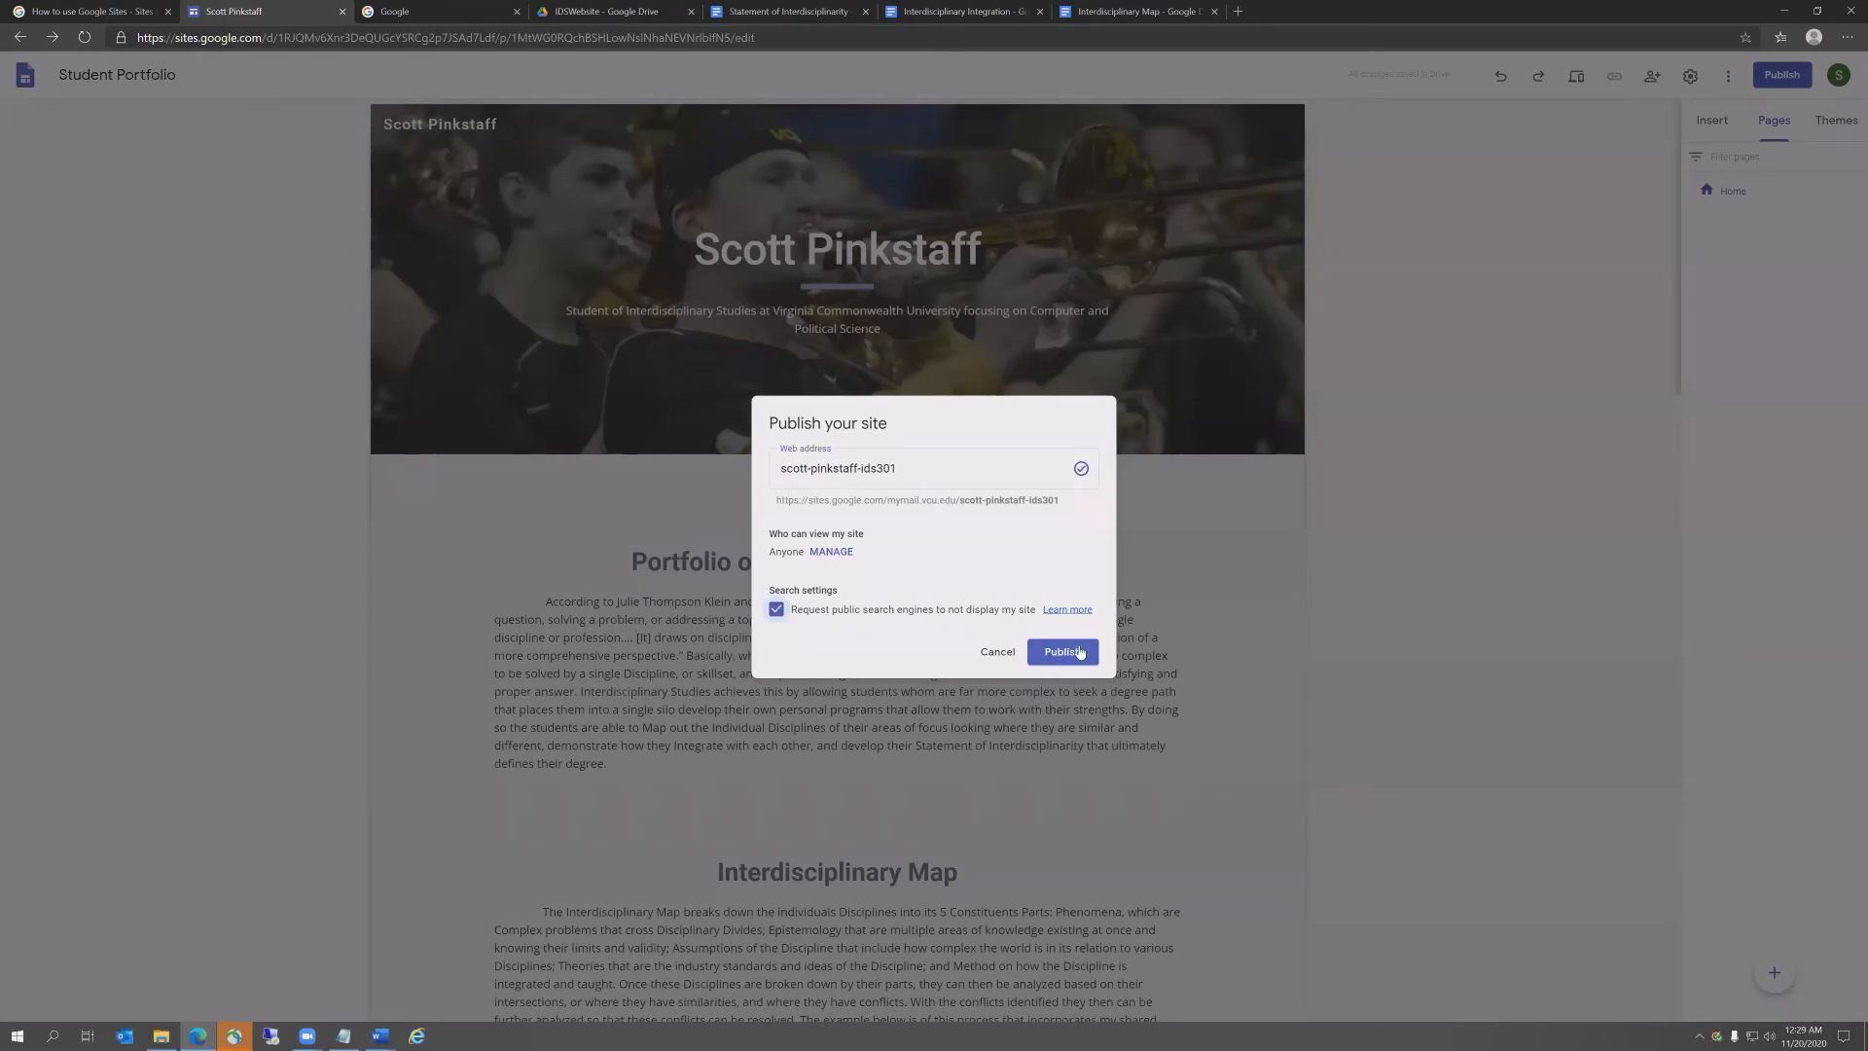
left_click(1080, 650)
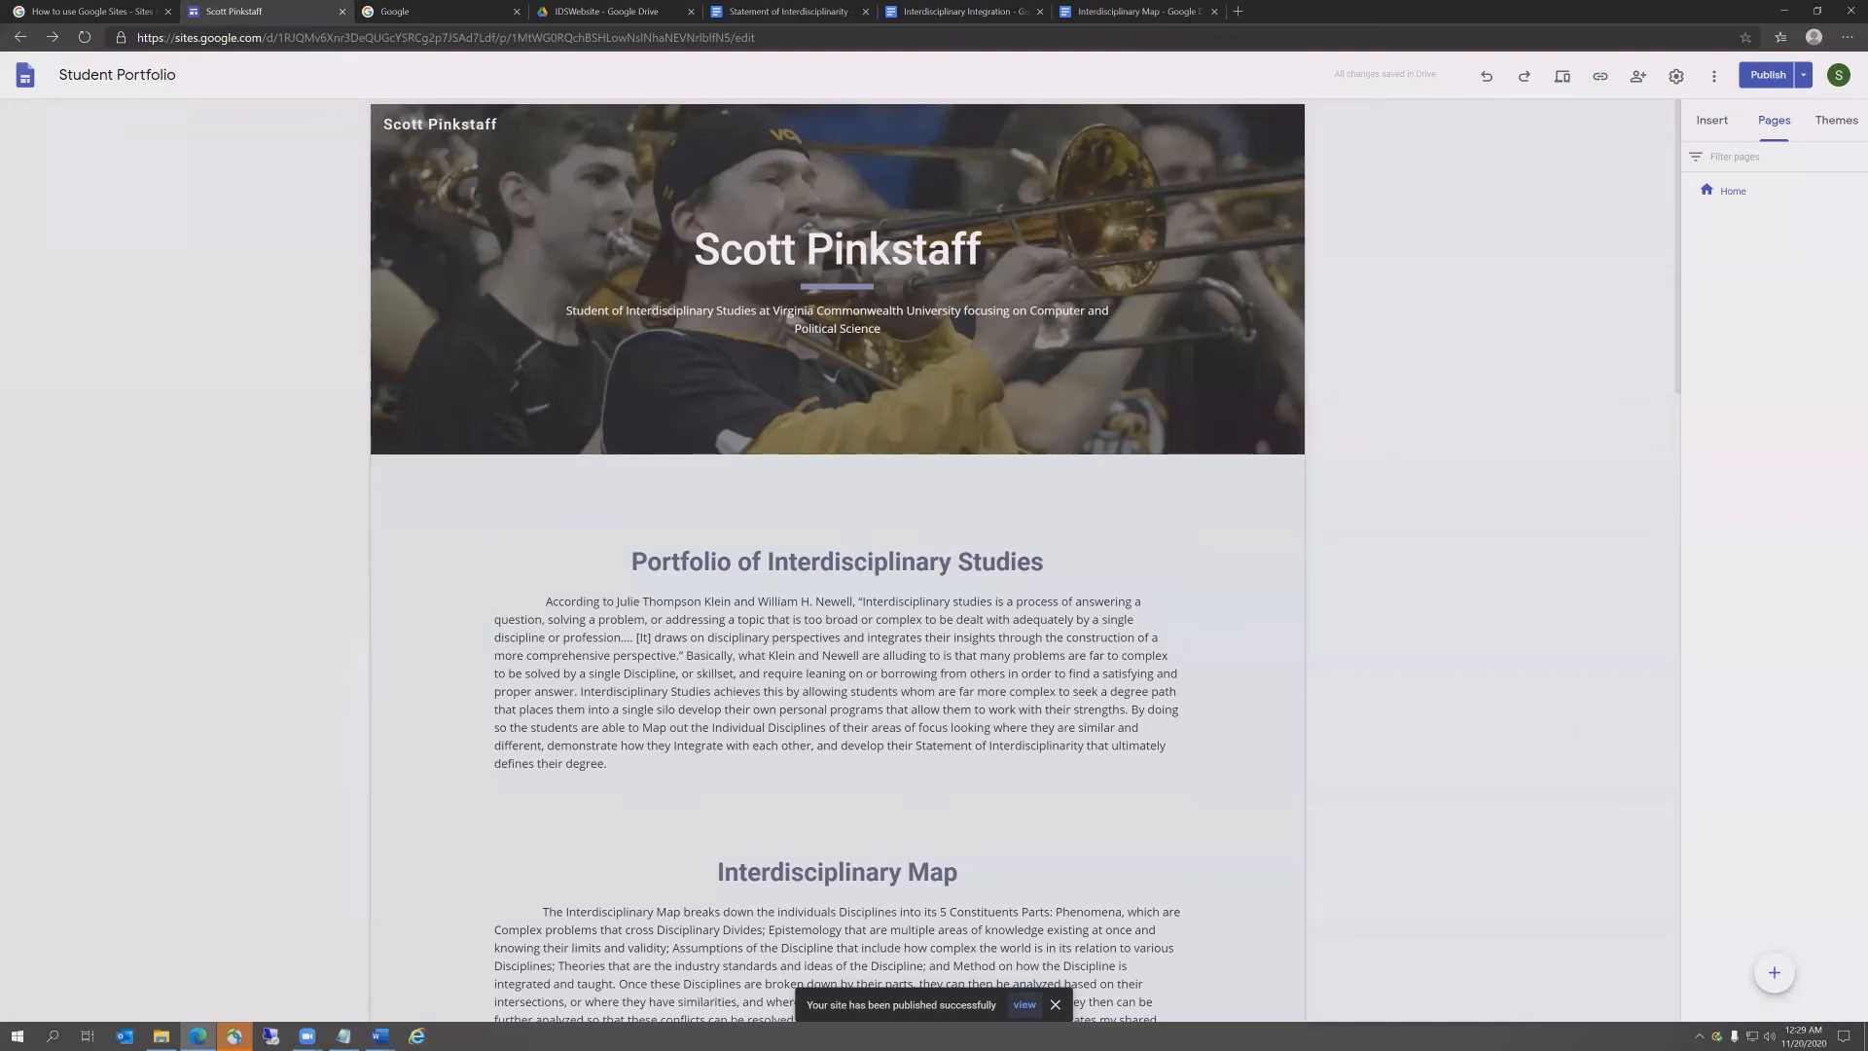
key("alt+Tab")
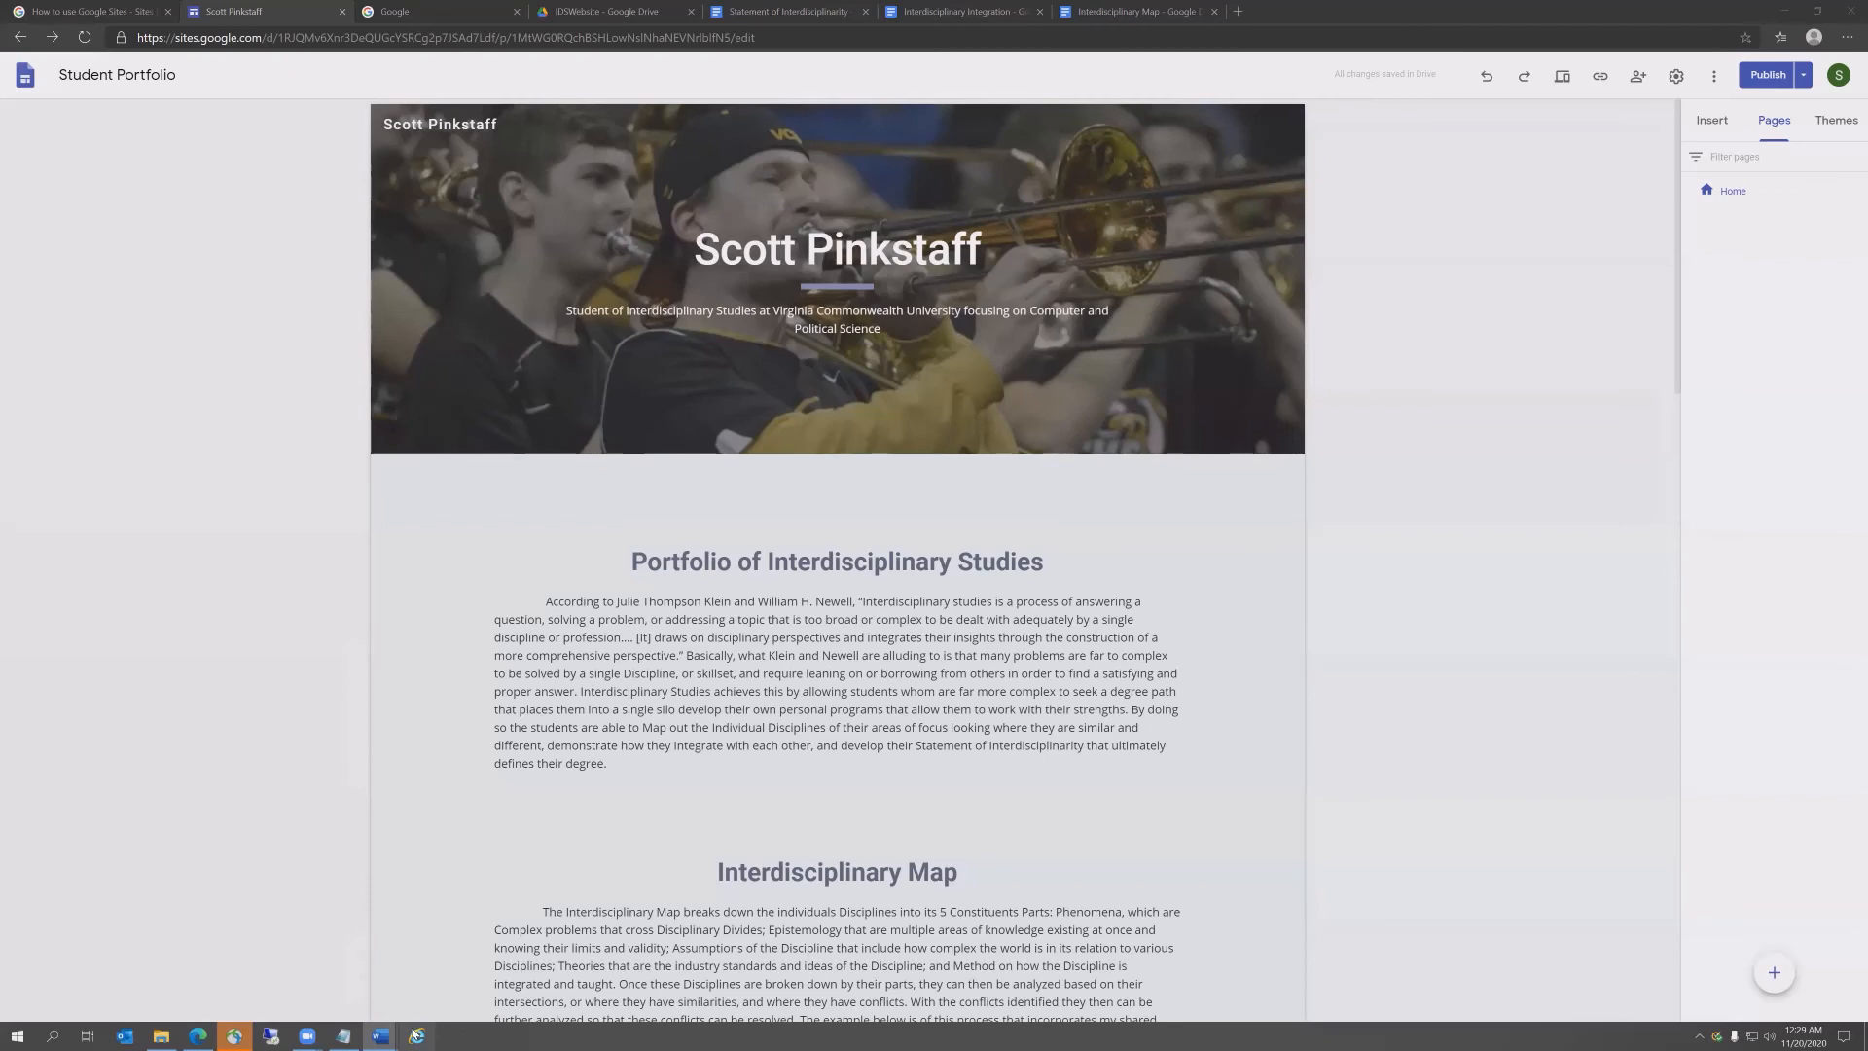
left_click(417, 1035)
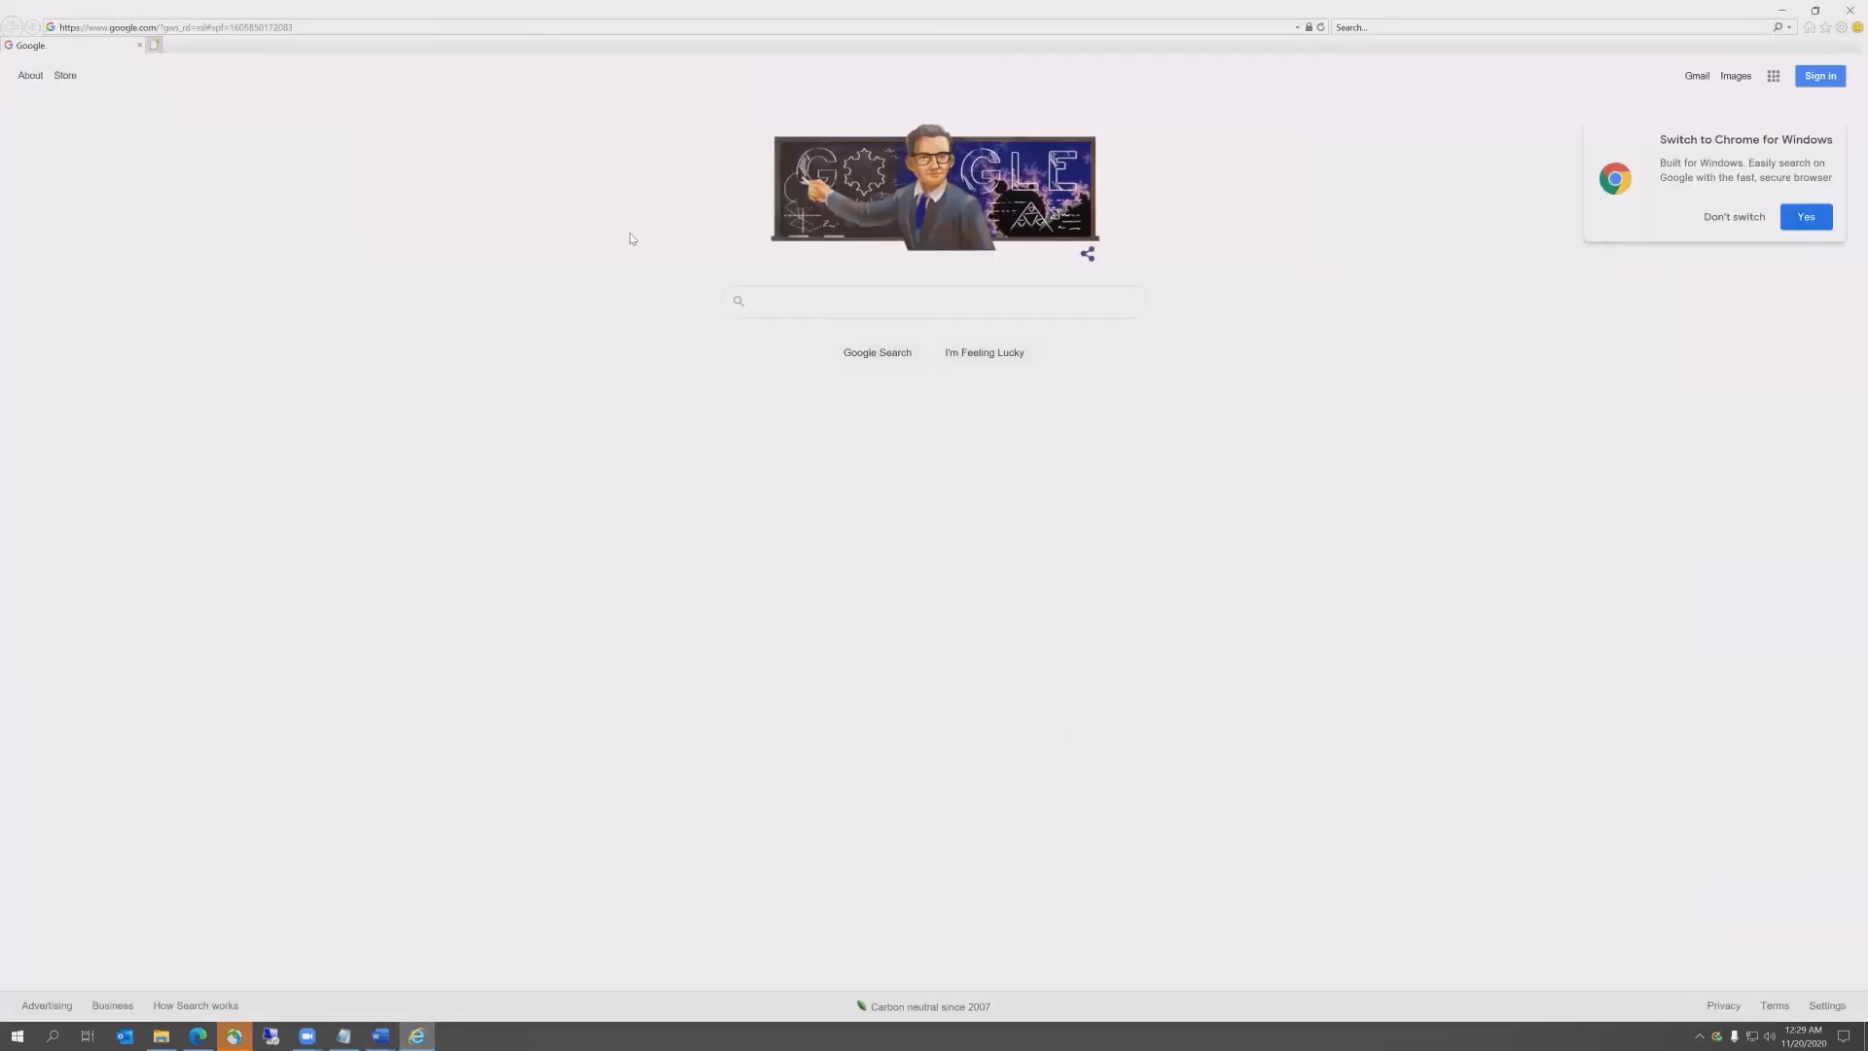
Step: Load the pasted sites.google.com portfolio address in Internet Explorer
left_click(436, 27)
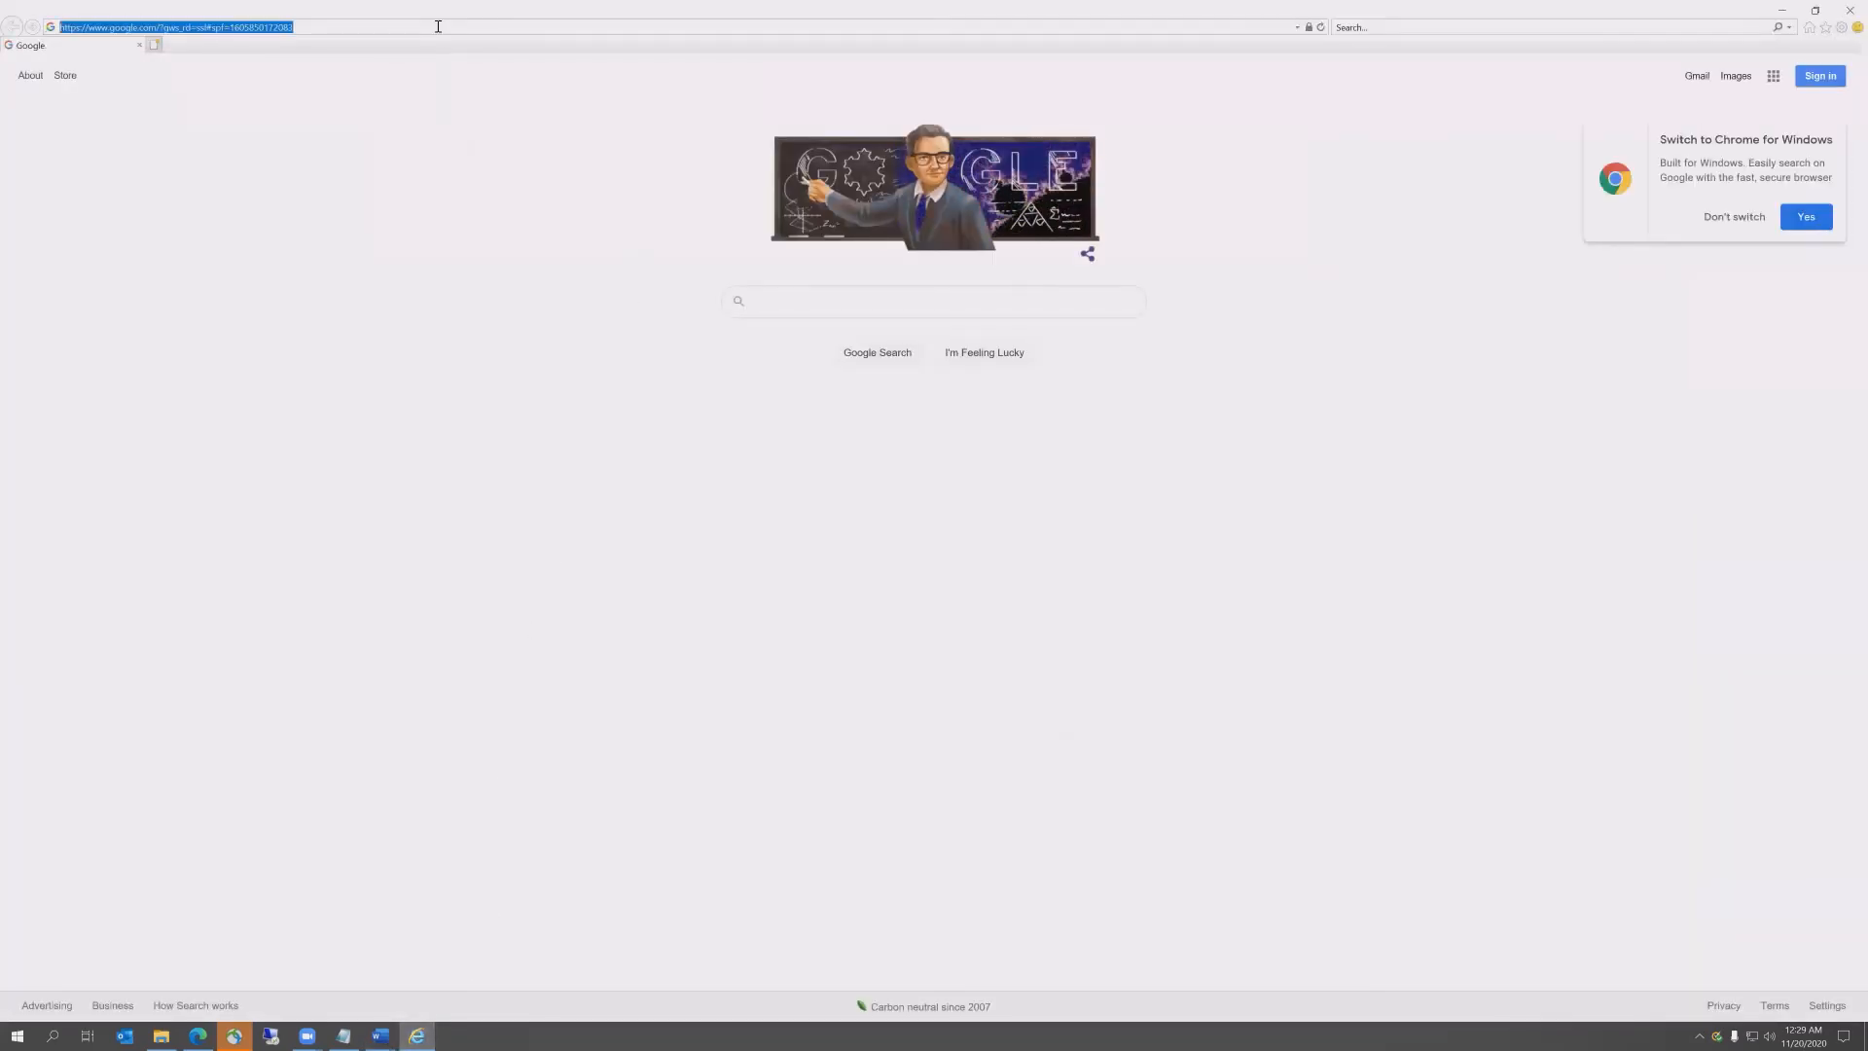
type("https://sites.google.com/mymail.vcu.edu/scott-pinkstaff-ids301")
key("Return")
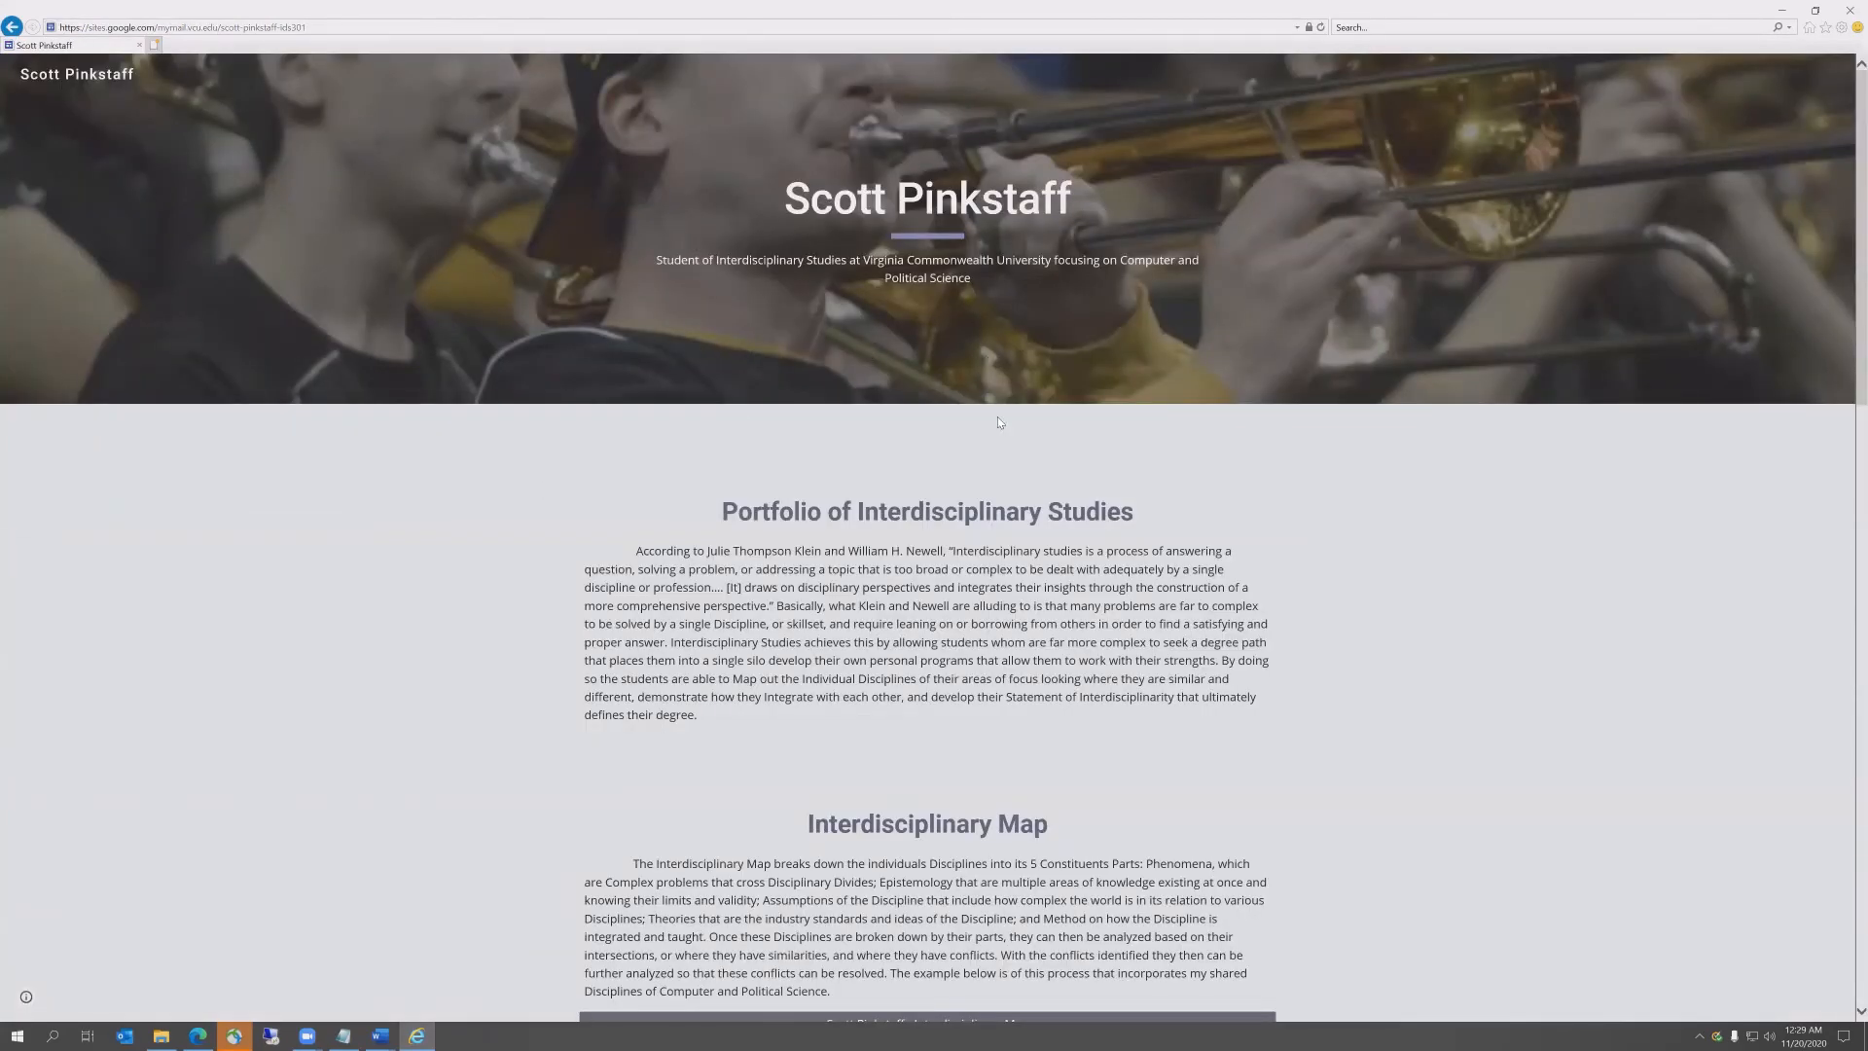
scroll(998, 422, "down", 6)
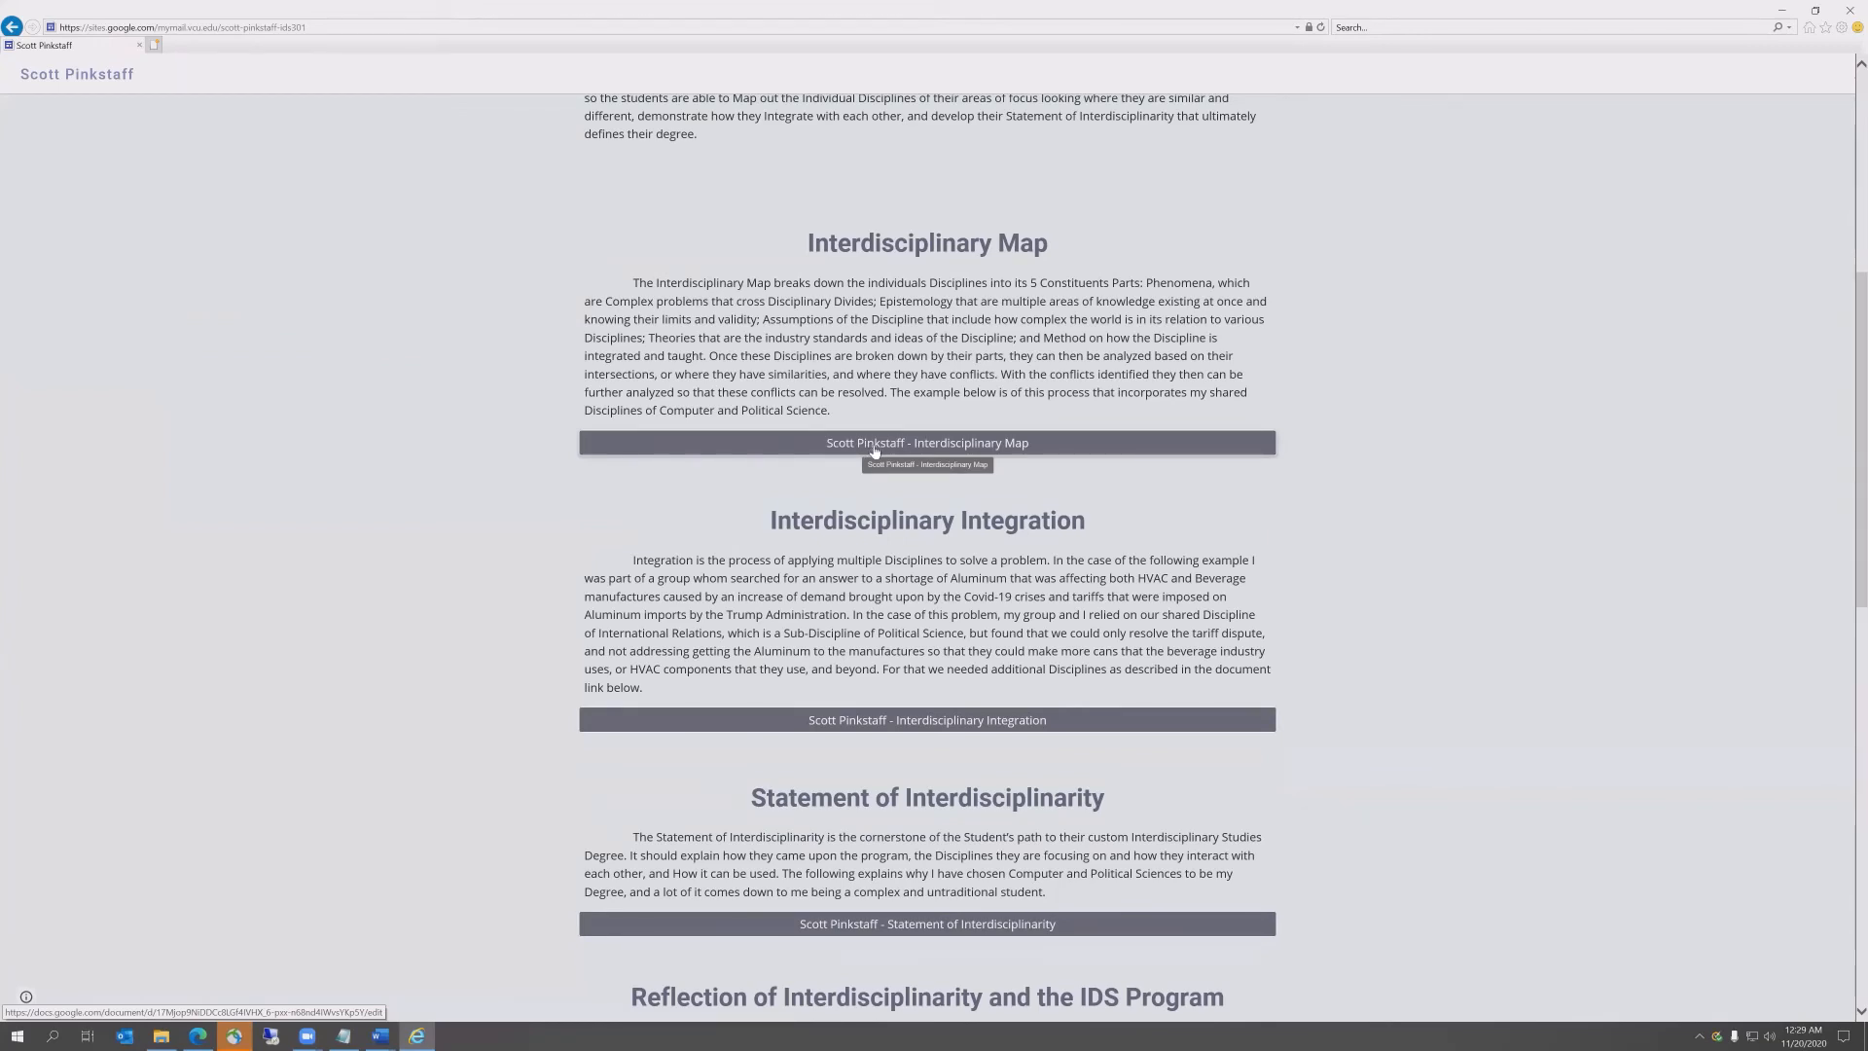
Step: Open the Interdisciplinary Map, Integration and Statement documents from the site's buttons, then minimize Internet Explorer
left_click(874, 446)
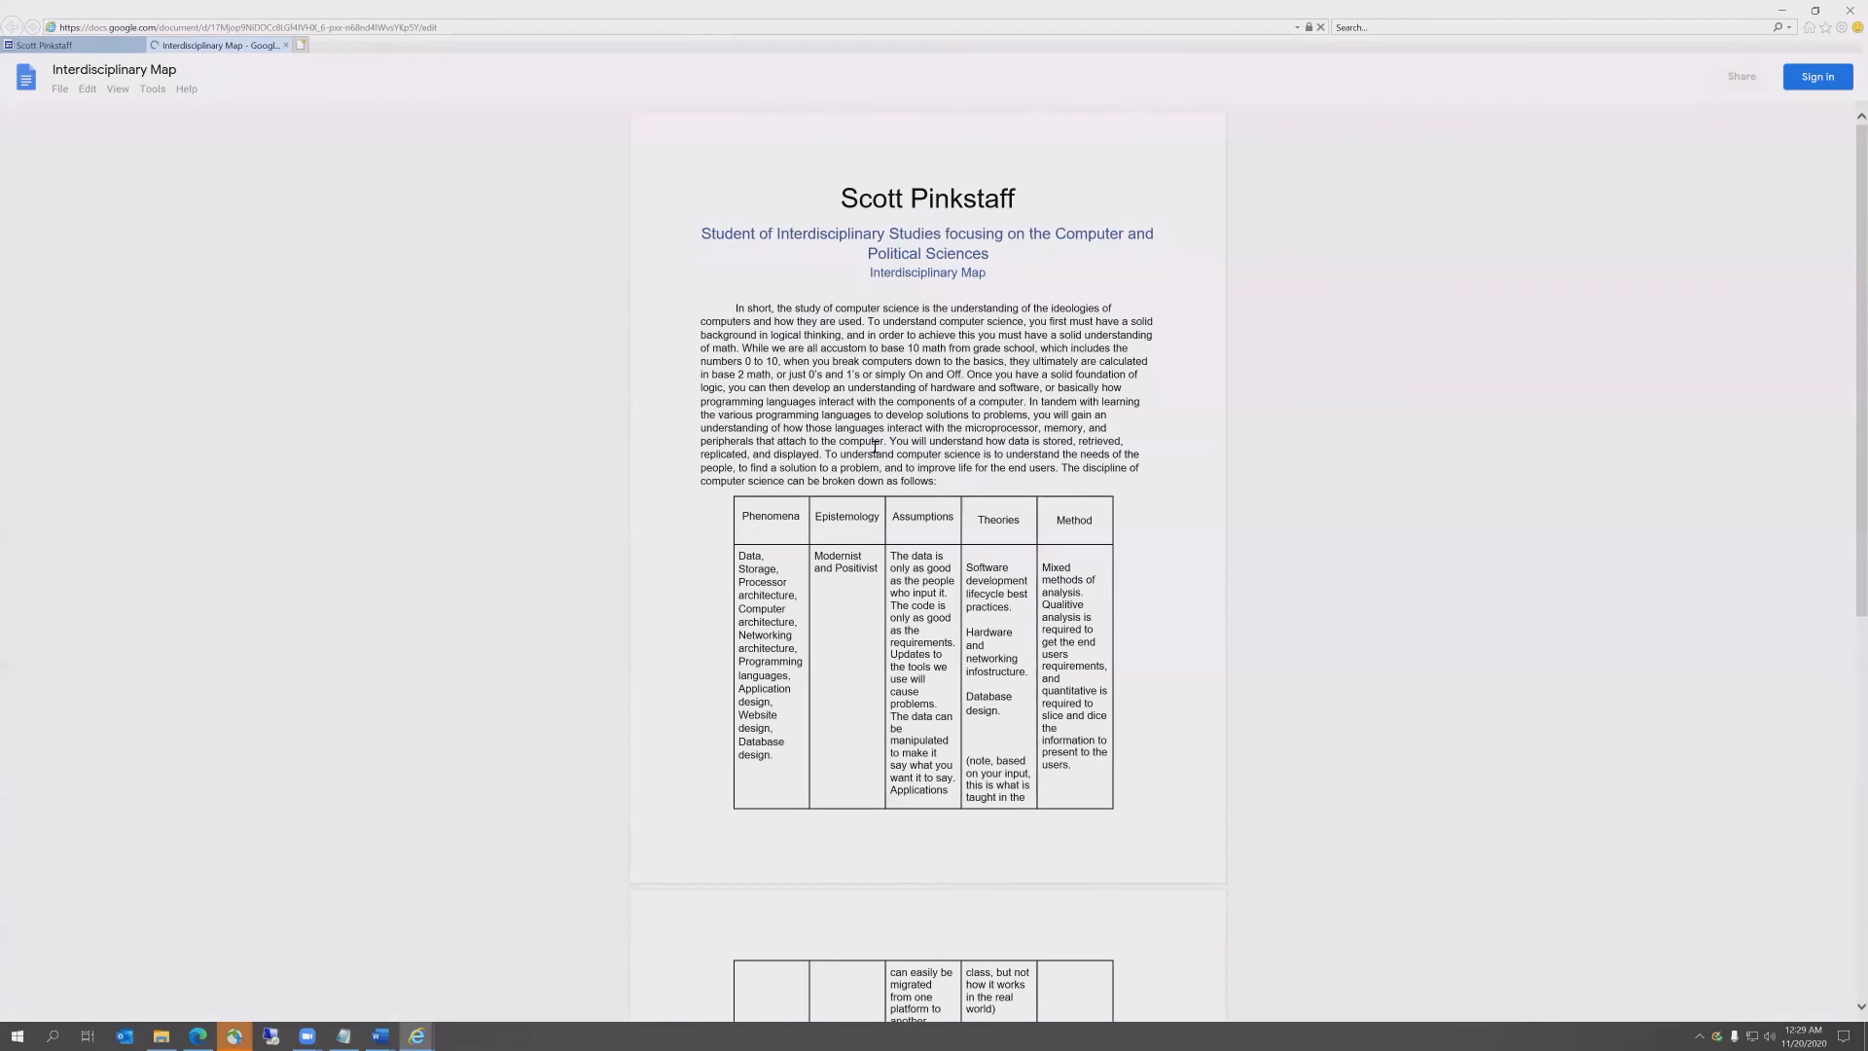
left_click(91, 46)
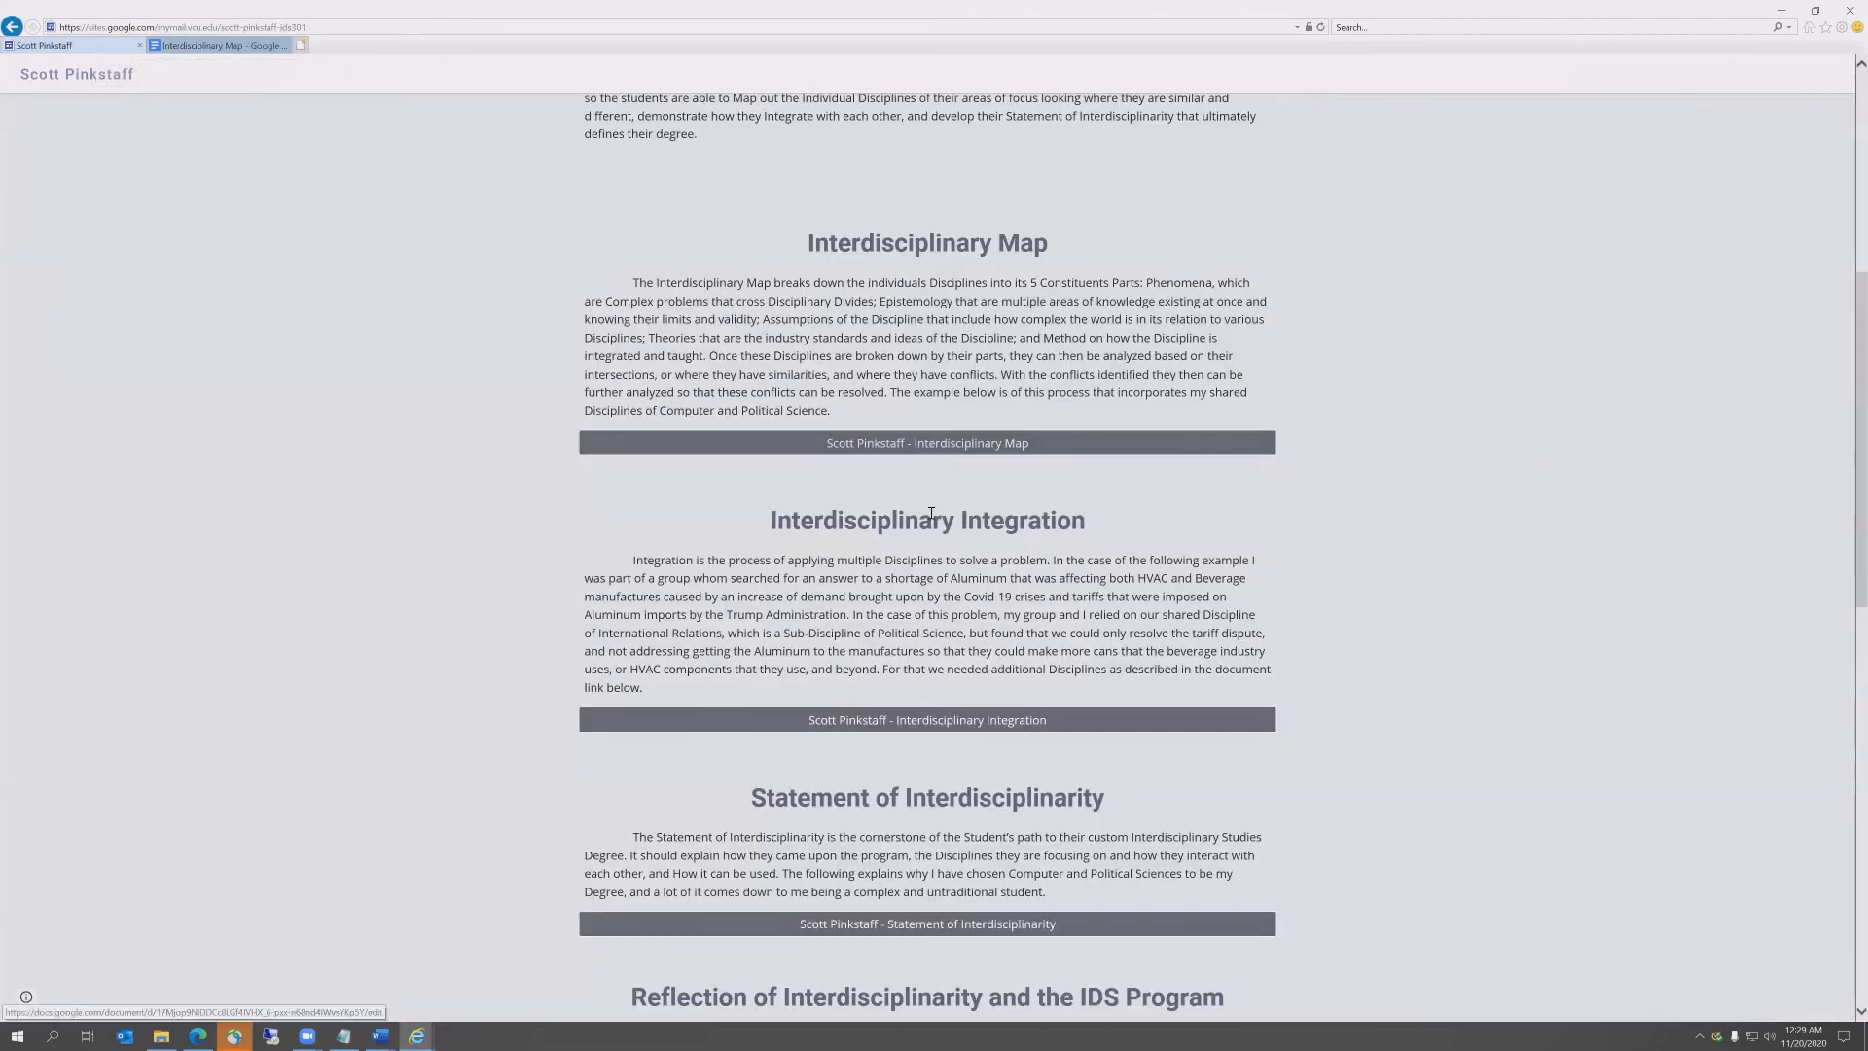
left_click(874, 579)
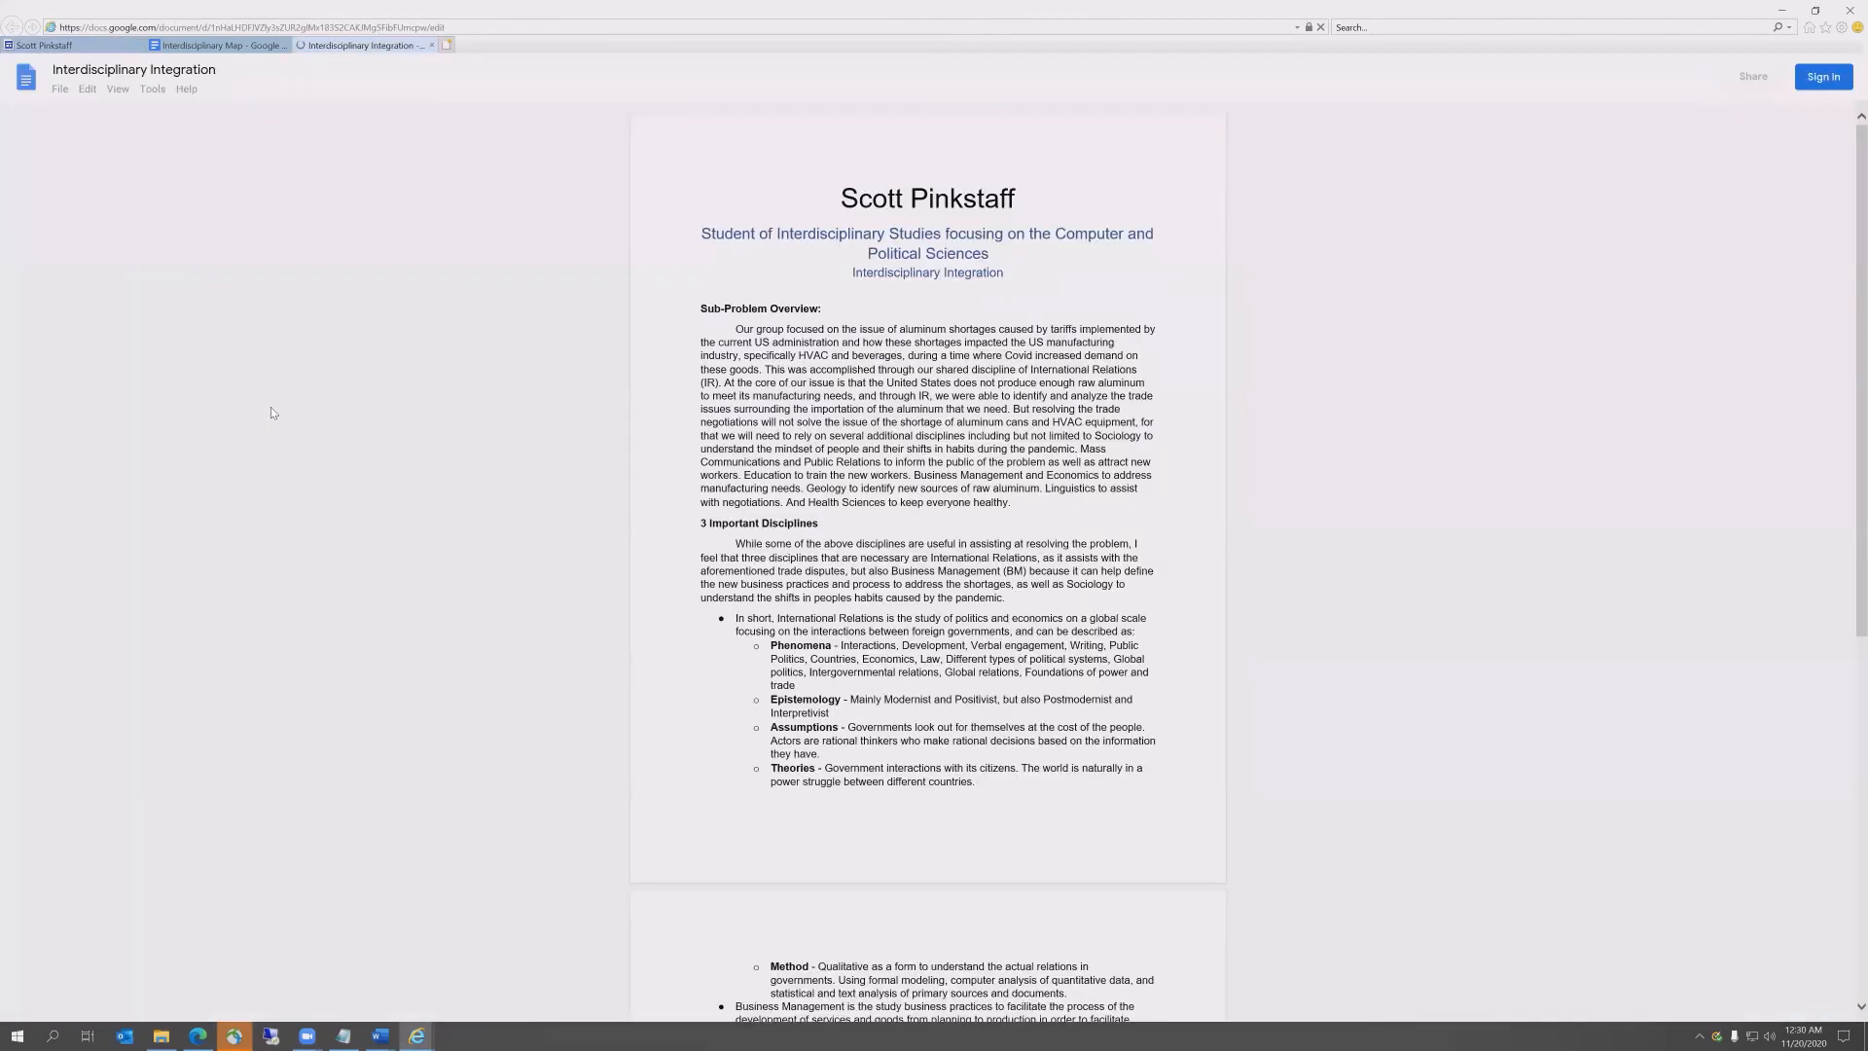
left_click(76, 45)
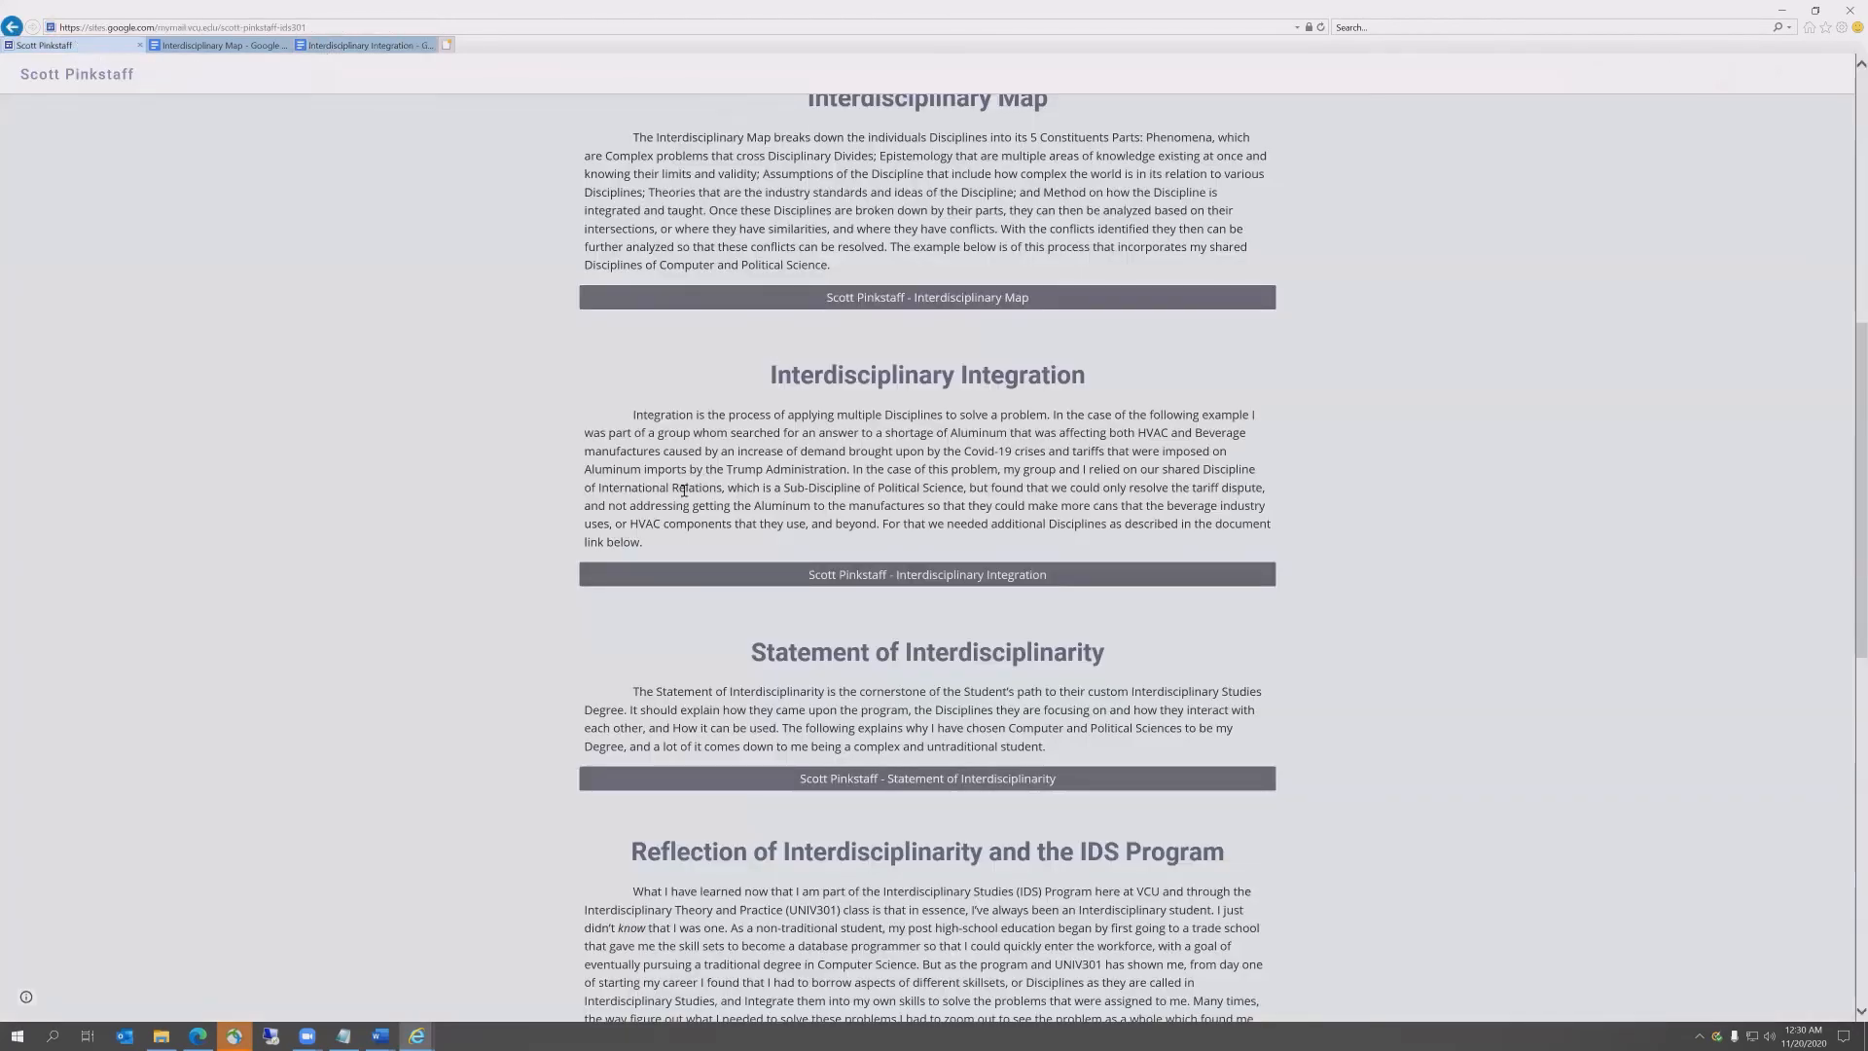
scroll(684, 490, "down", 4)
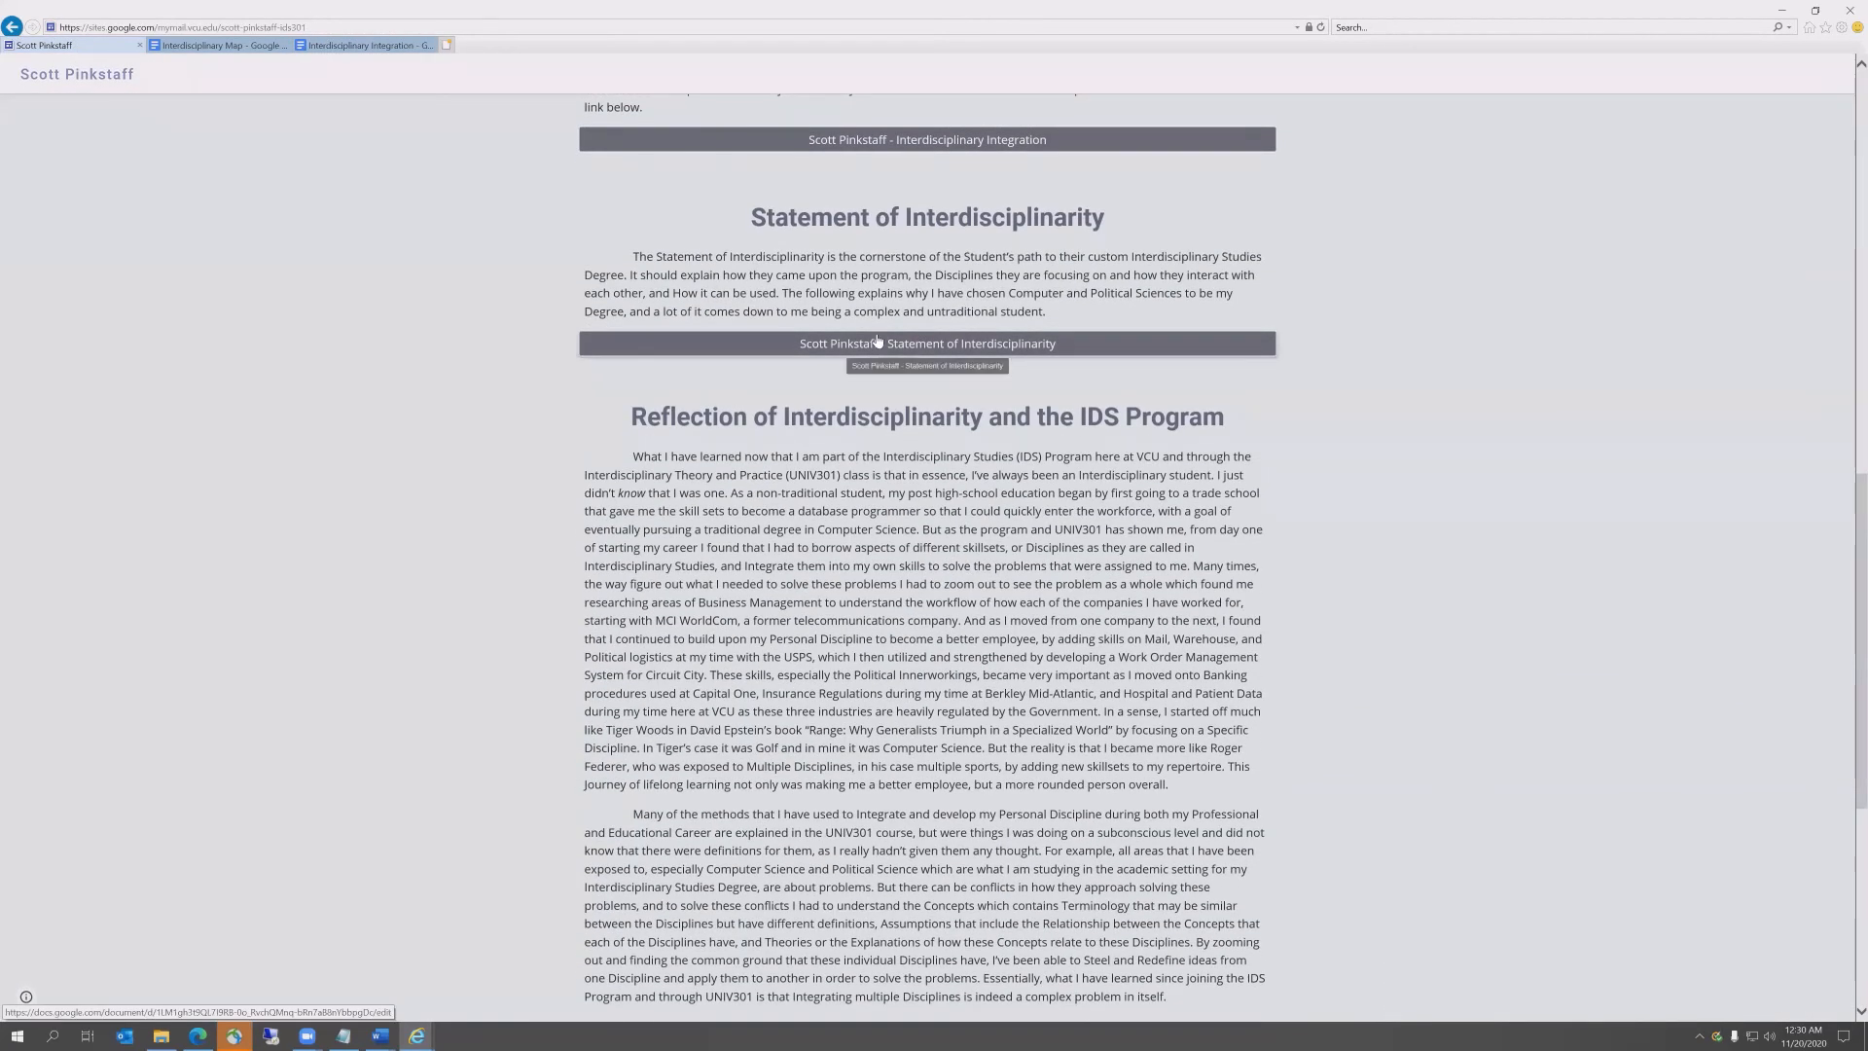
left_click(877, 341)
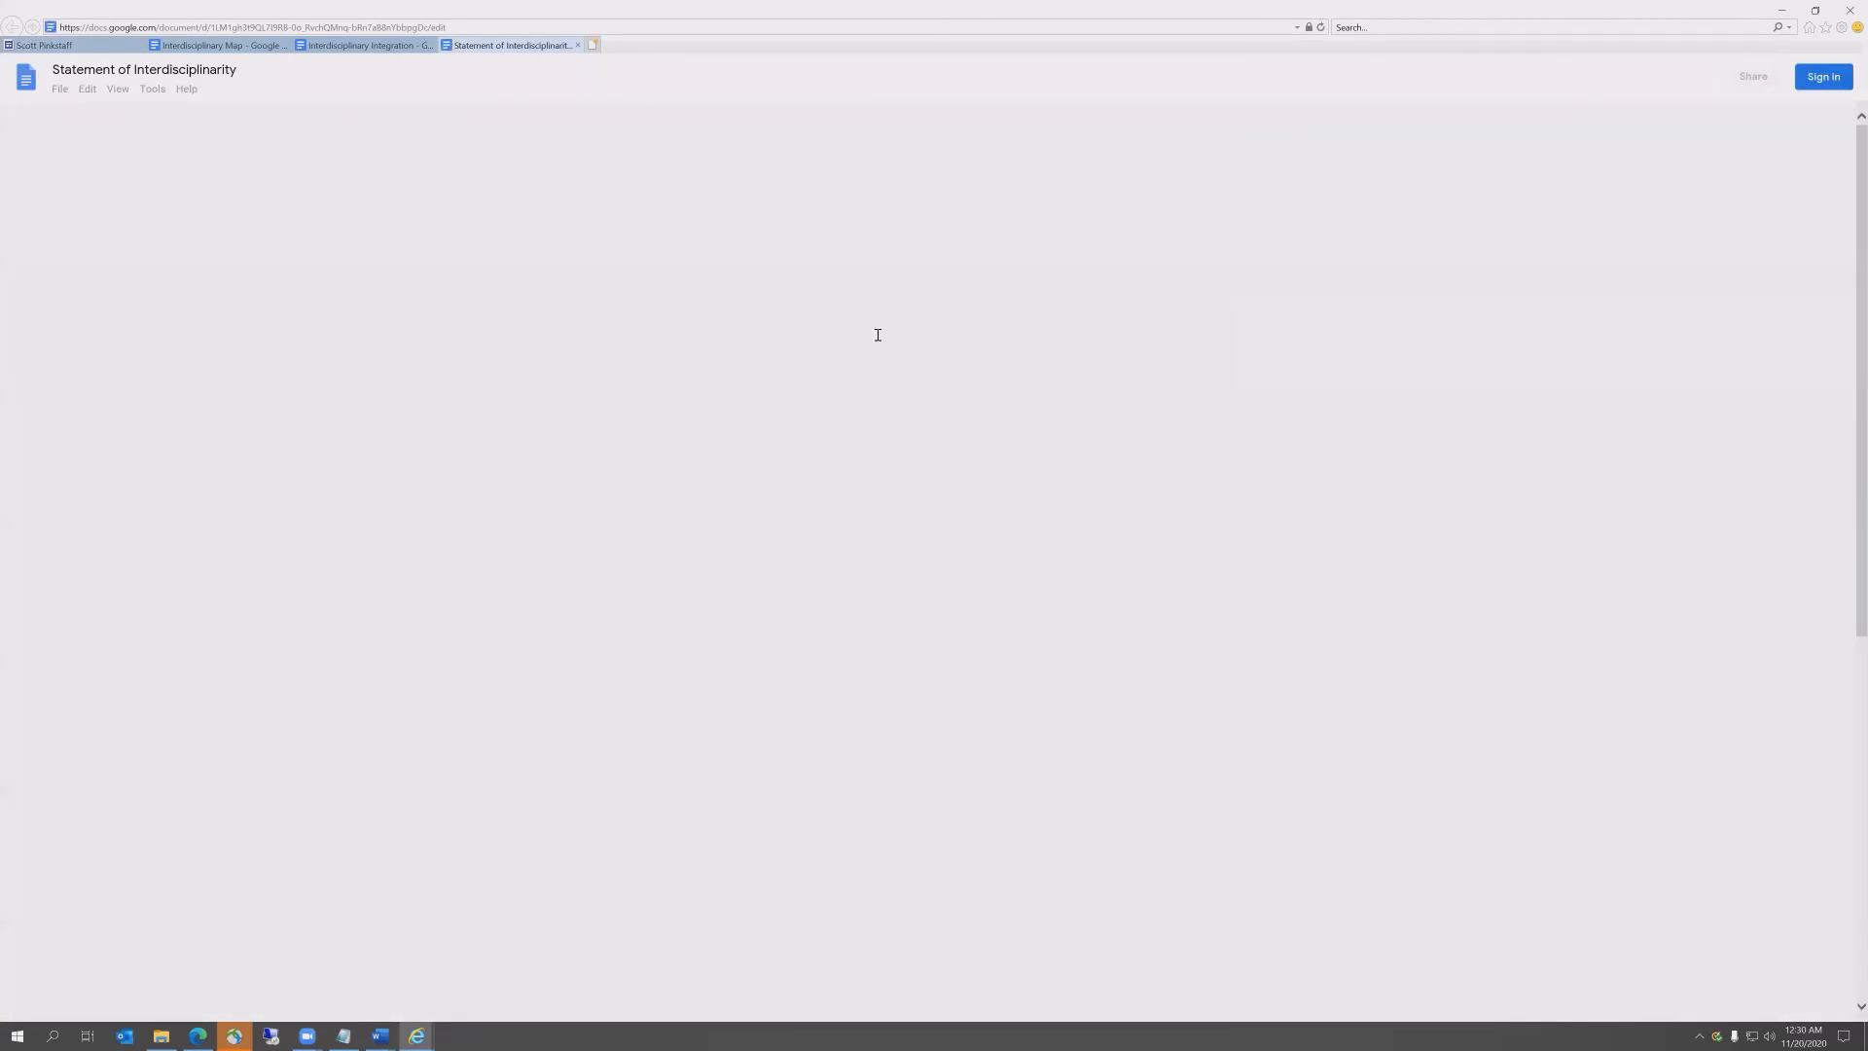
scroll(477, 329, "down", 4)
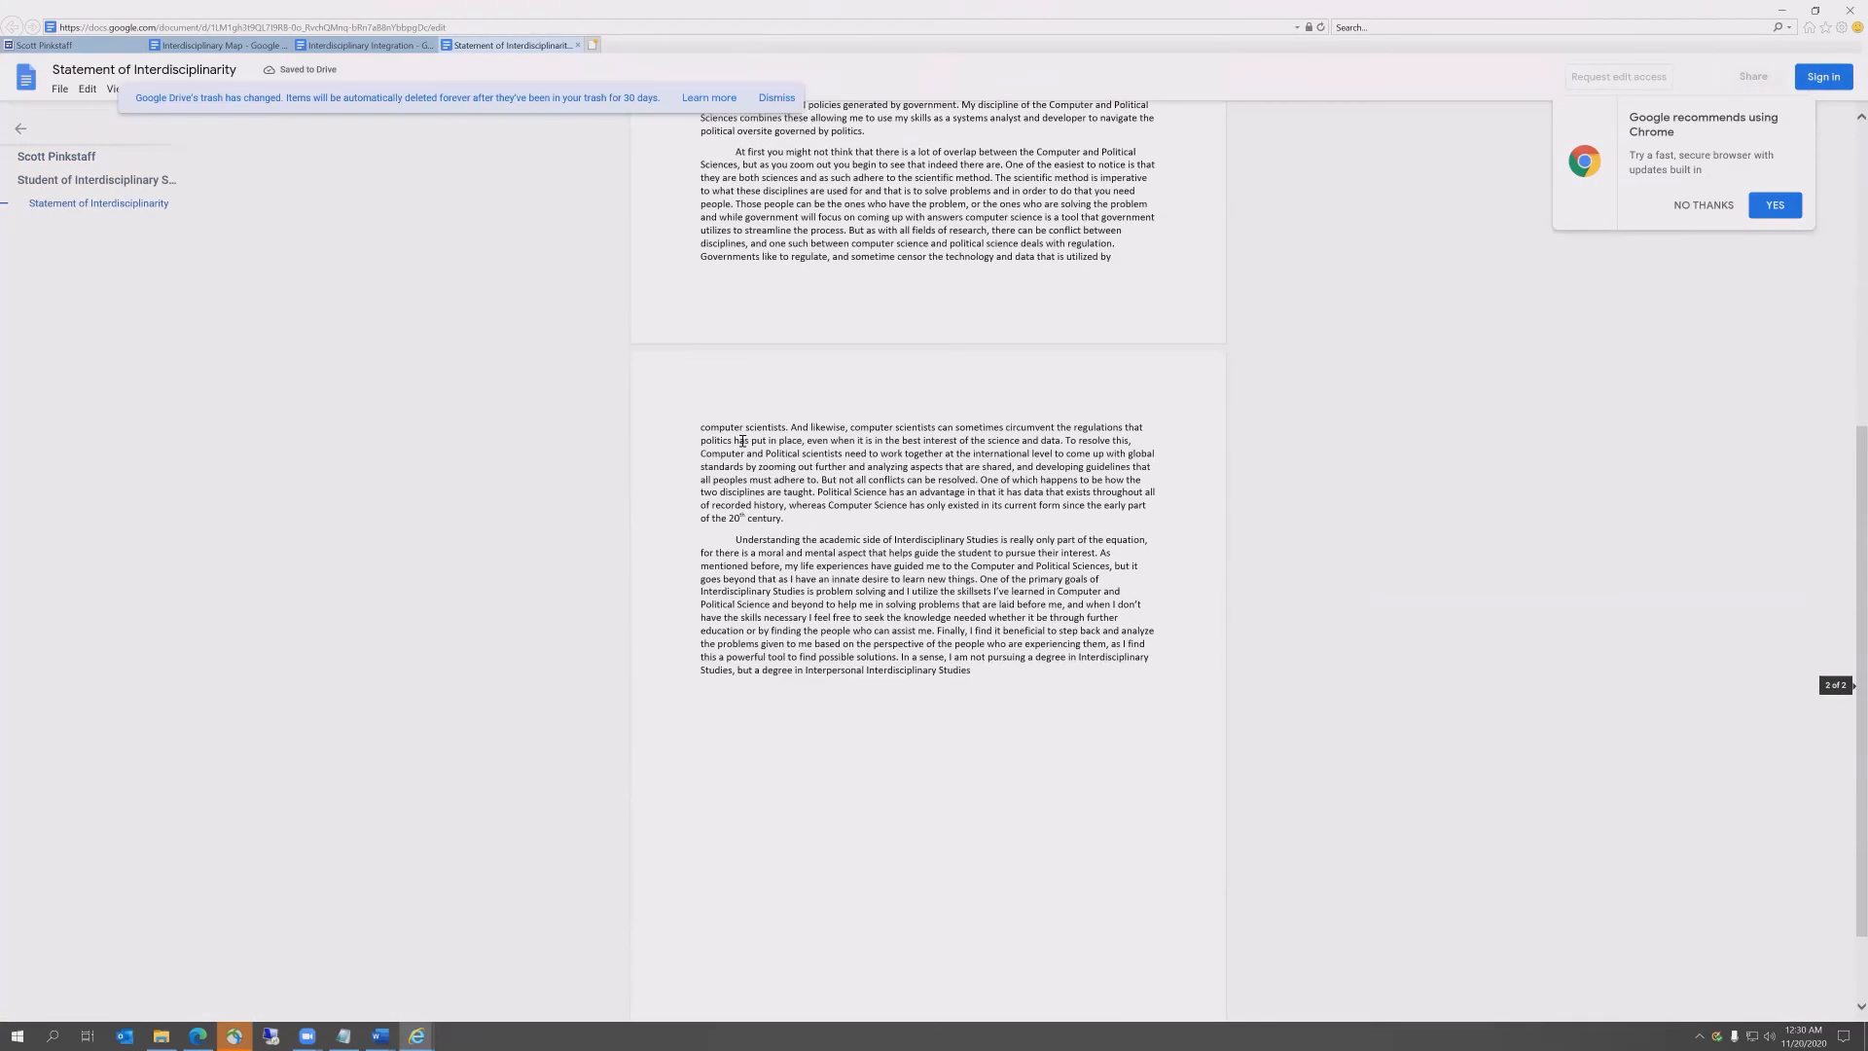
scroll(742, 441, "up", 5)
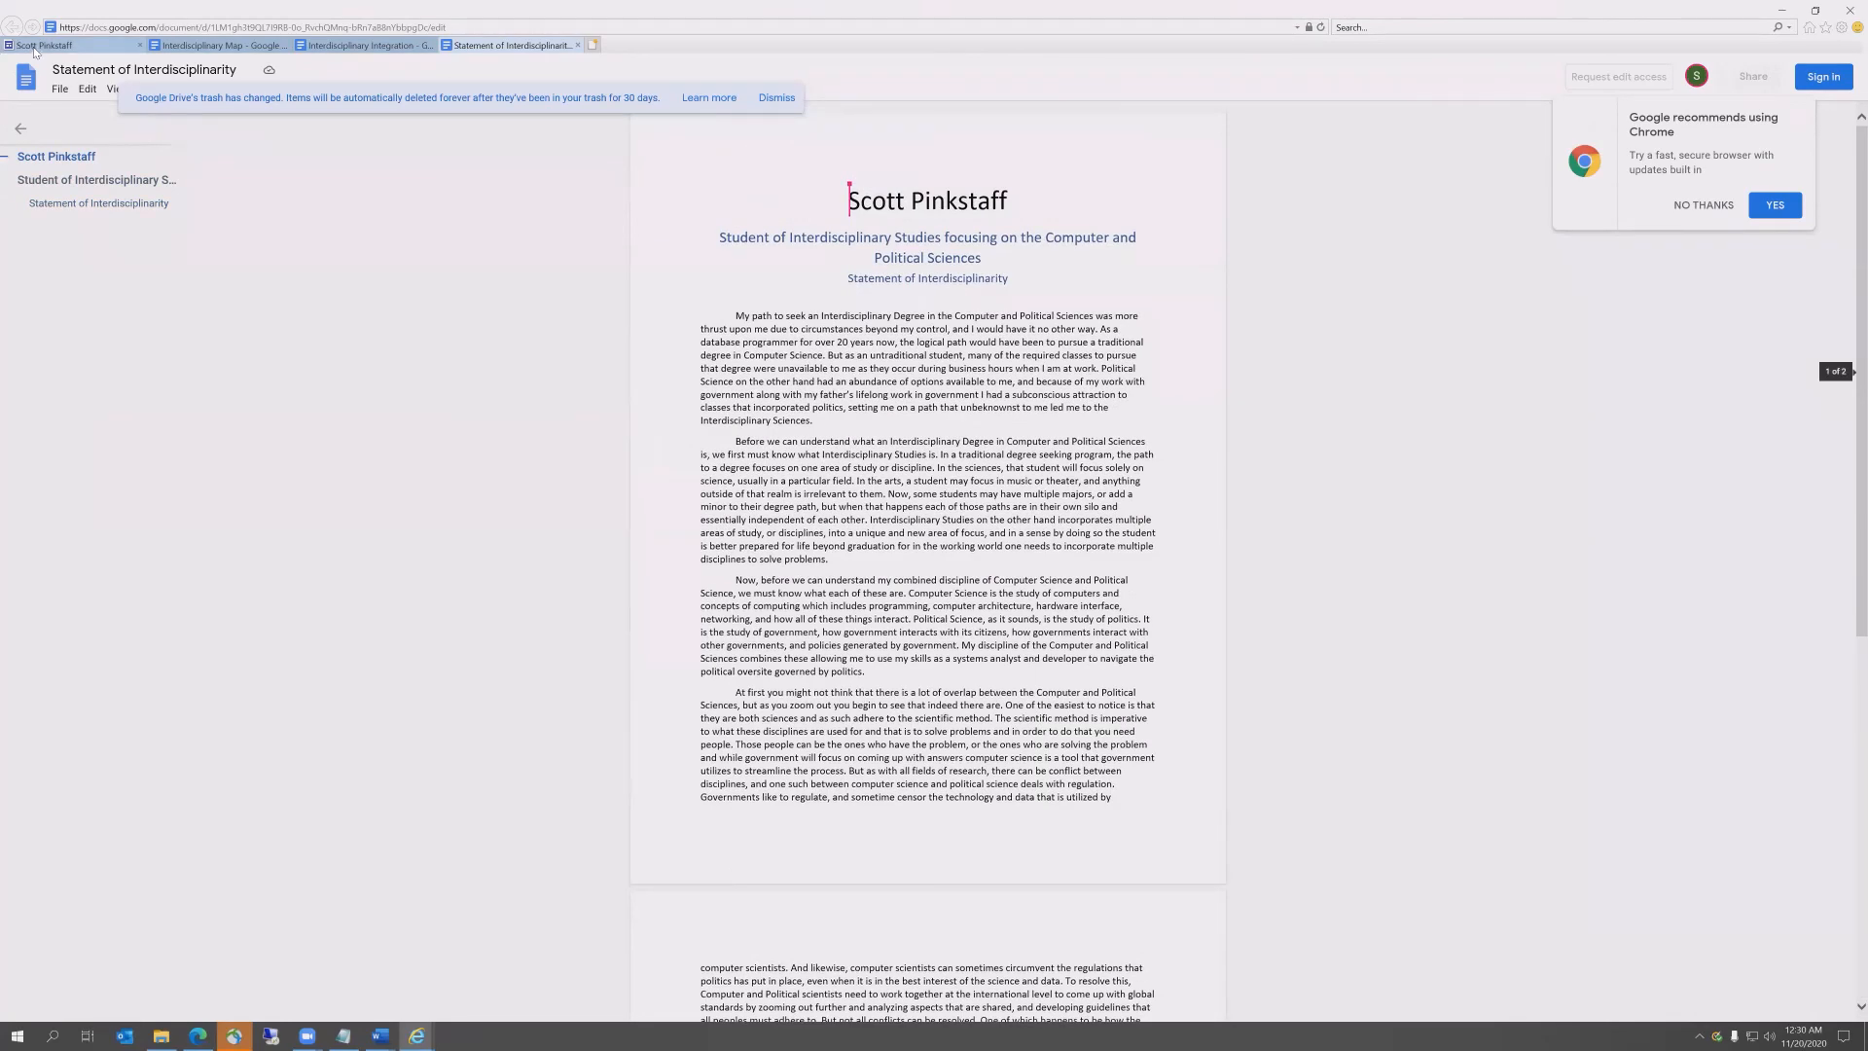
left_click(41, 44)
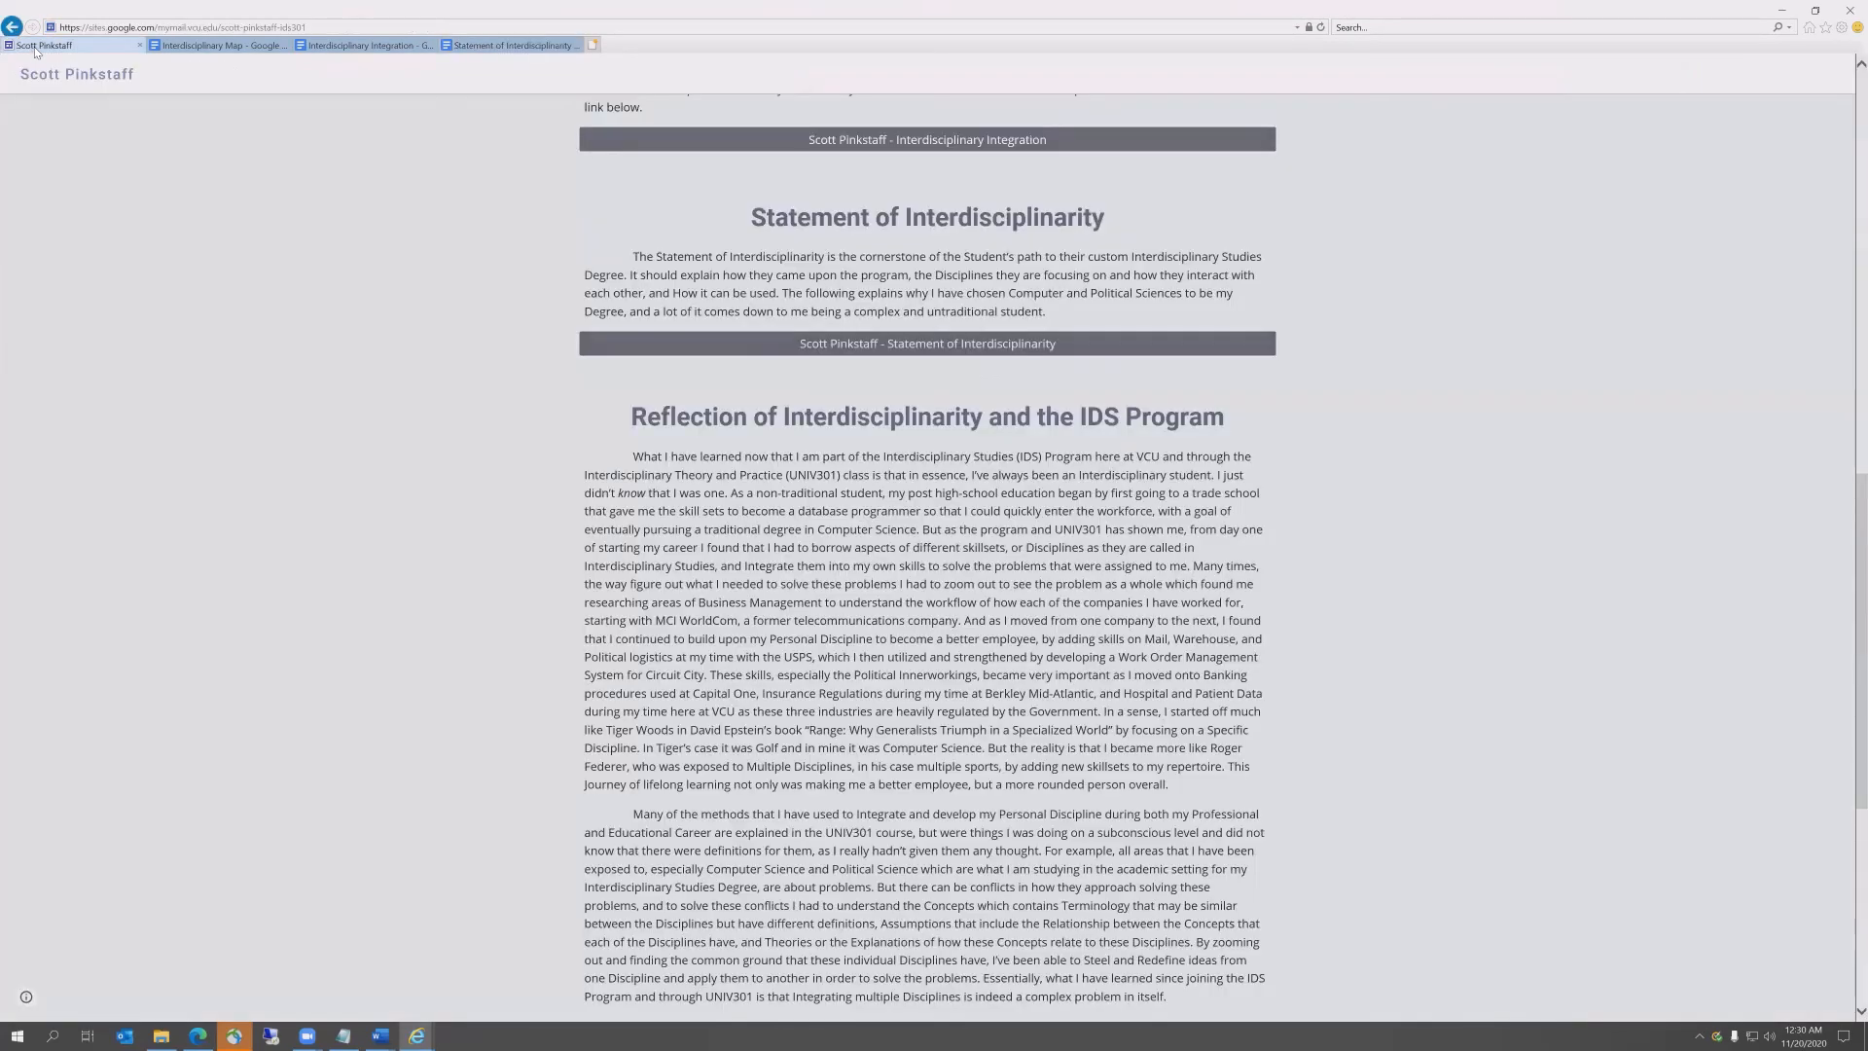
left_click(1779, 12)
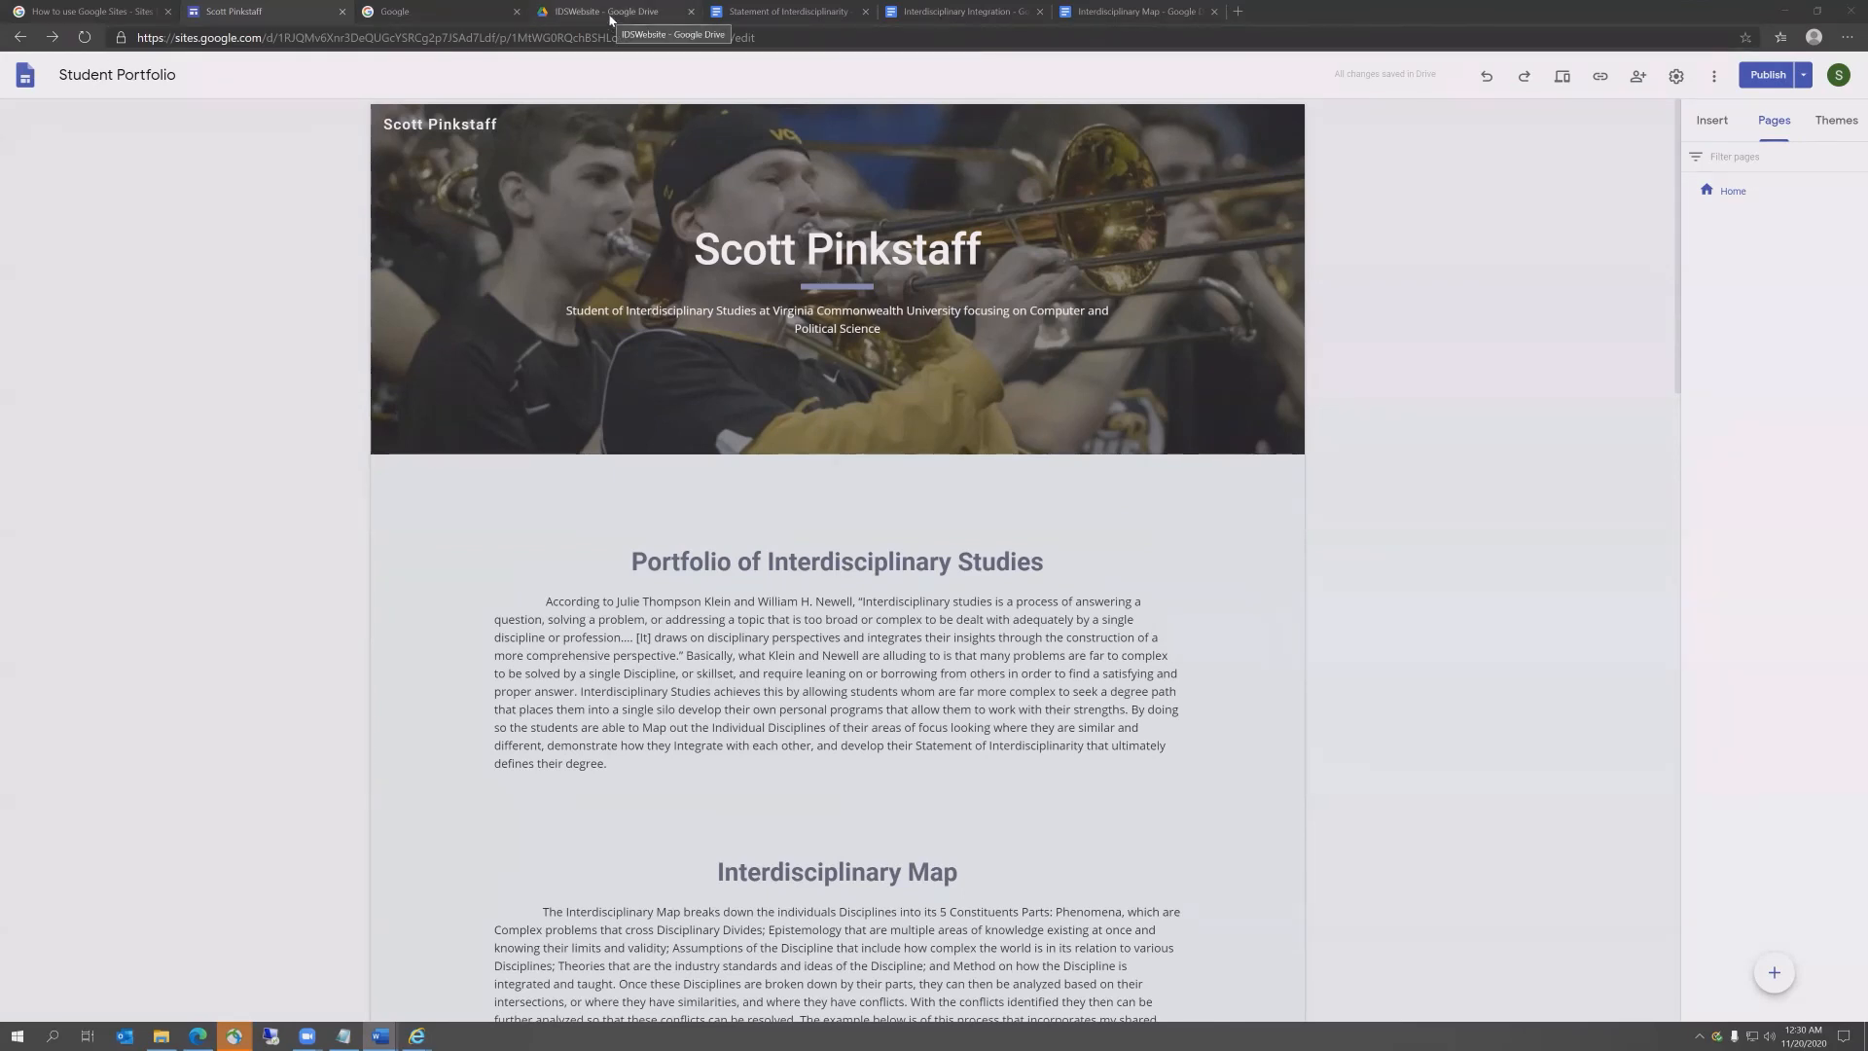
Step: Search 'google drive', go to My Drive and open the Student Portfolio site file
left_click(102, 19)
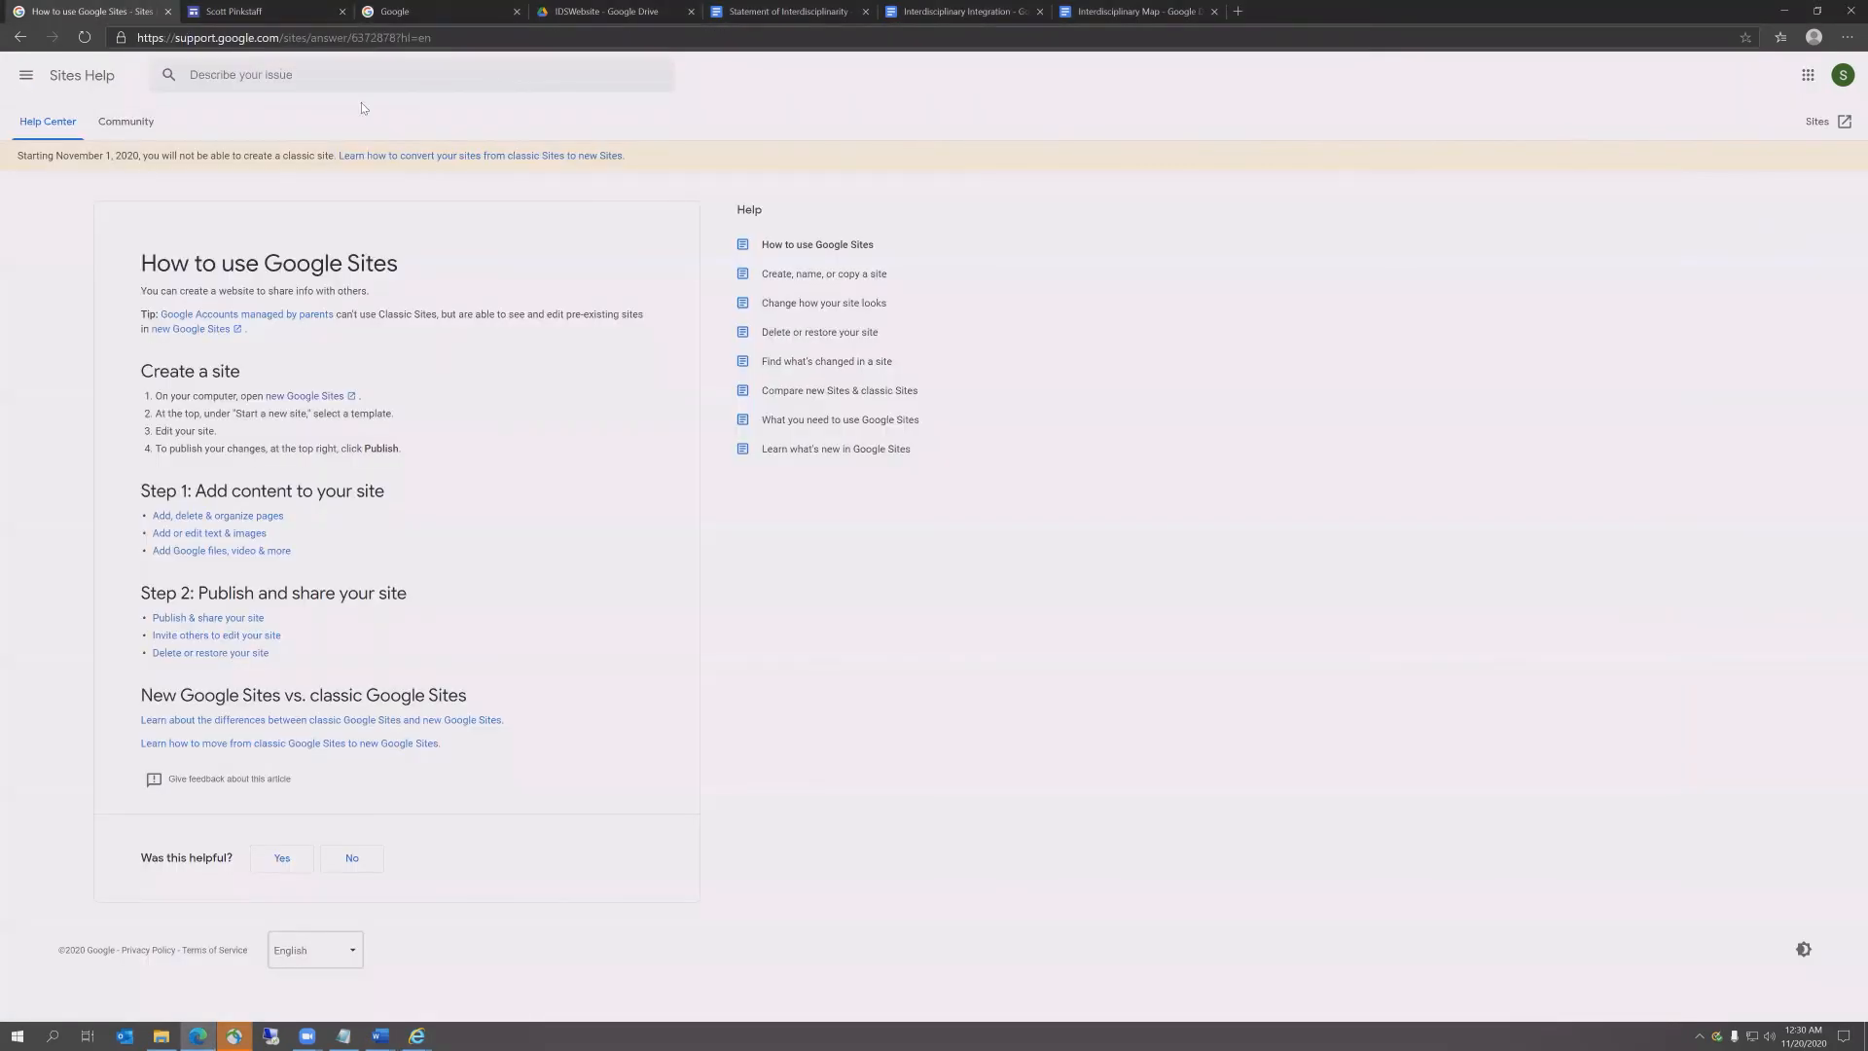
left_click(206, 36)
type("google drive")
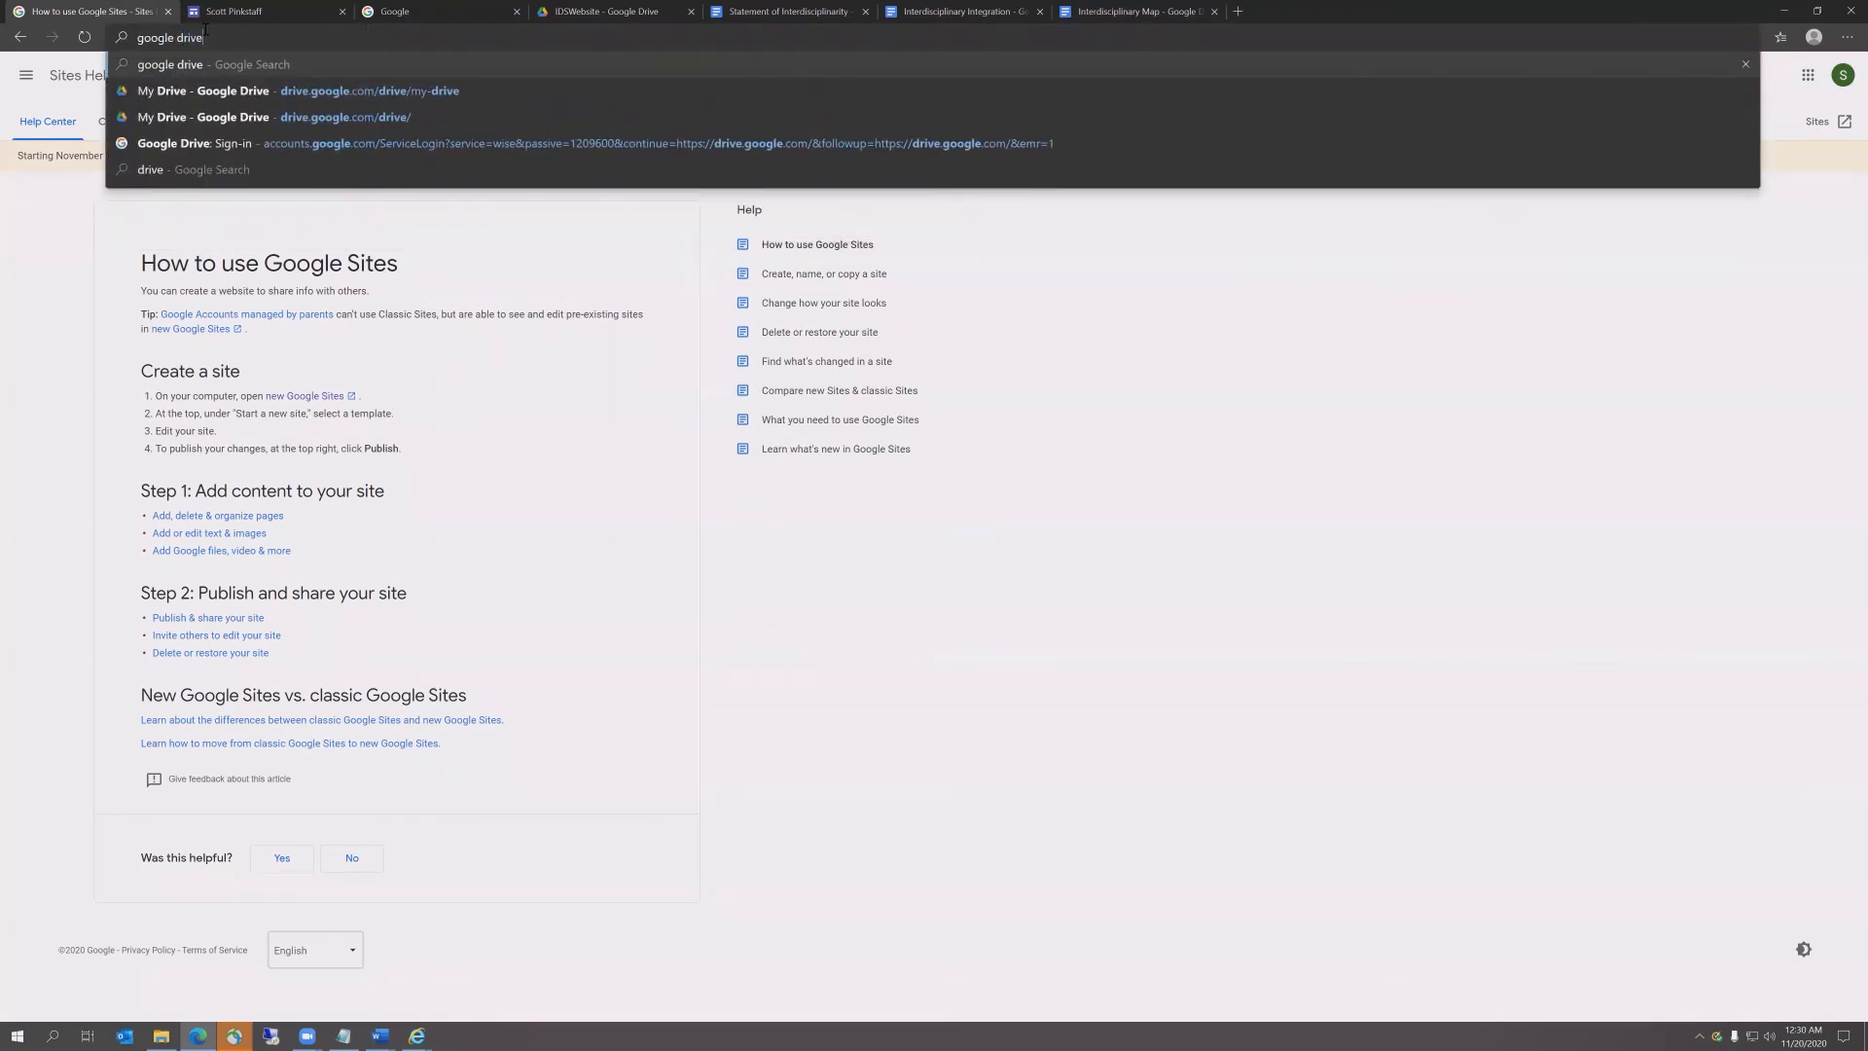
key("Return")
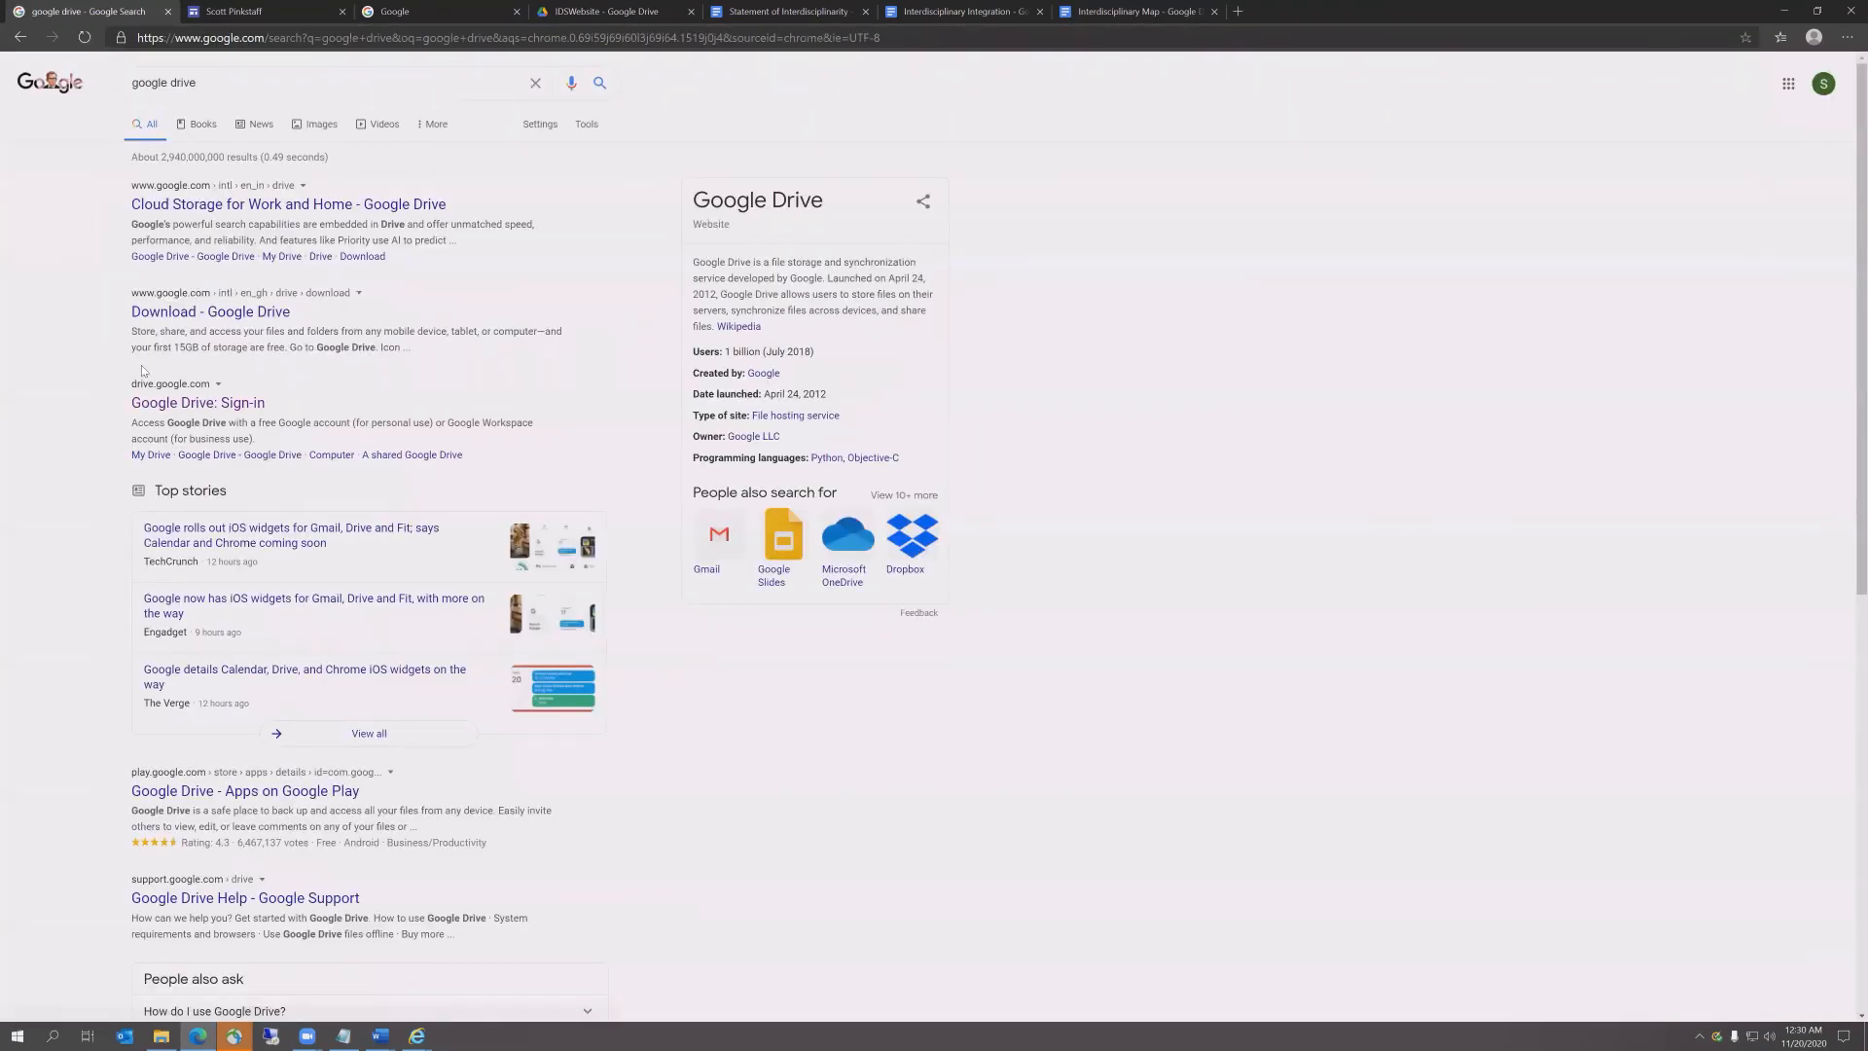
left_click(161, 403)
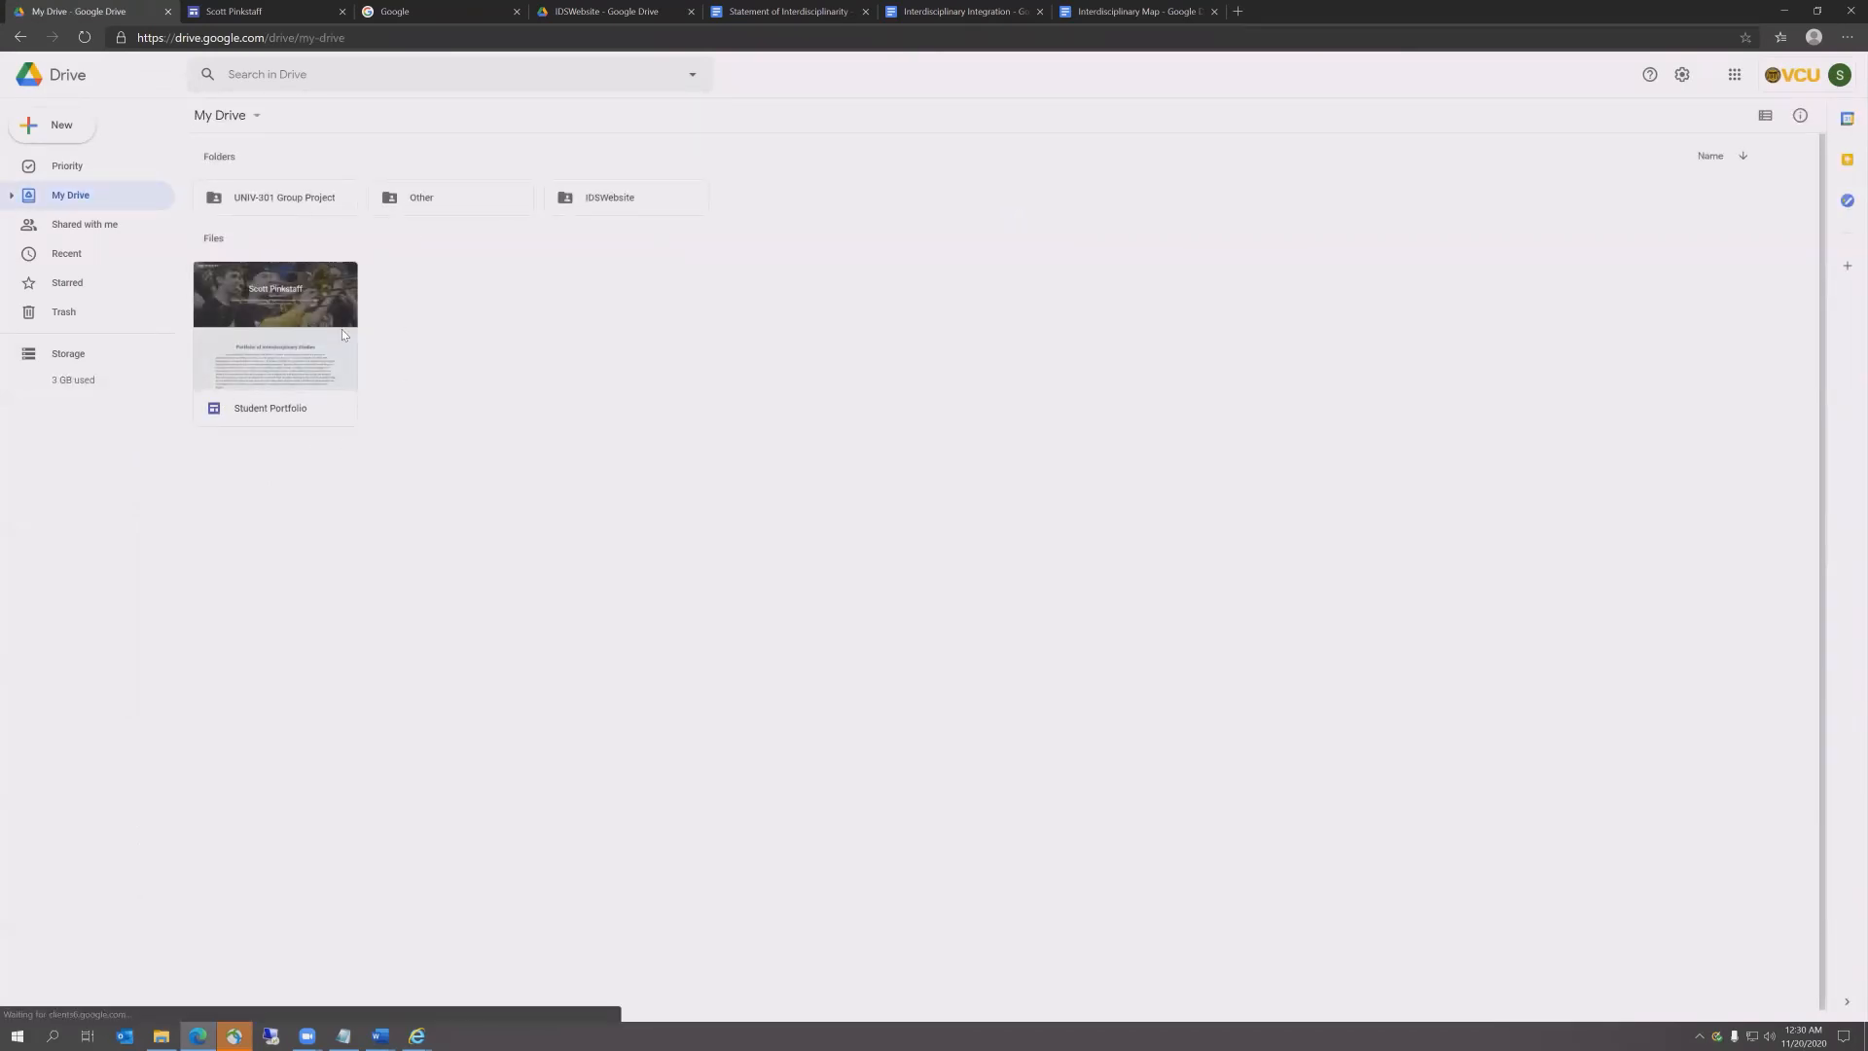
double_click(273, 327)
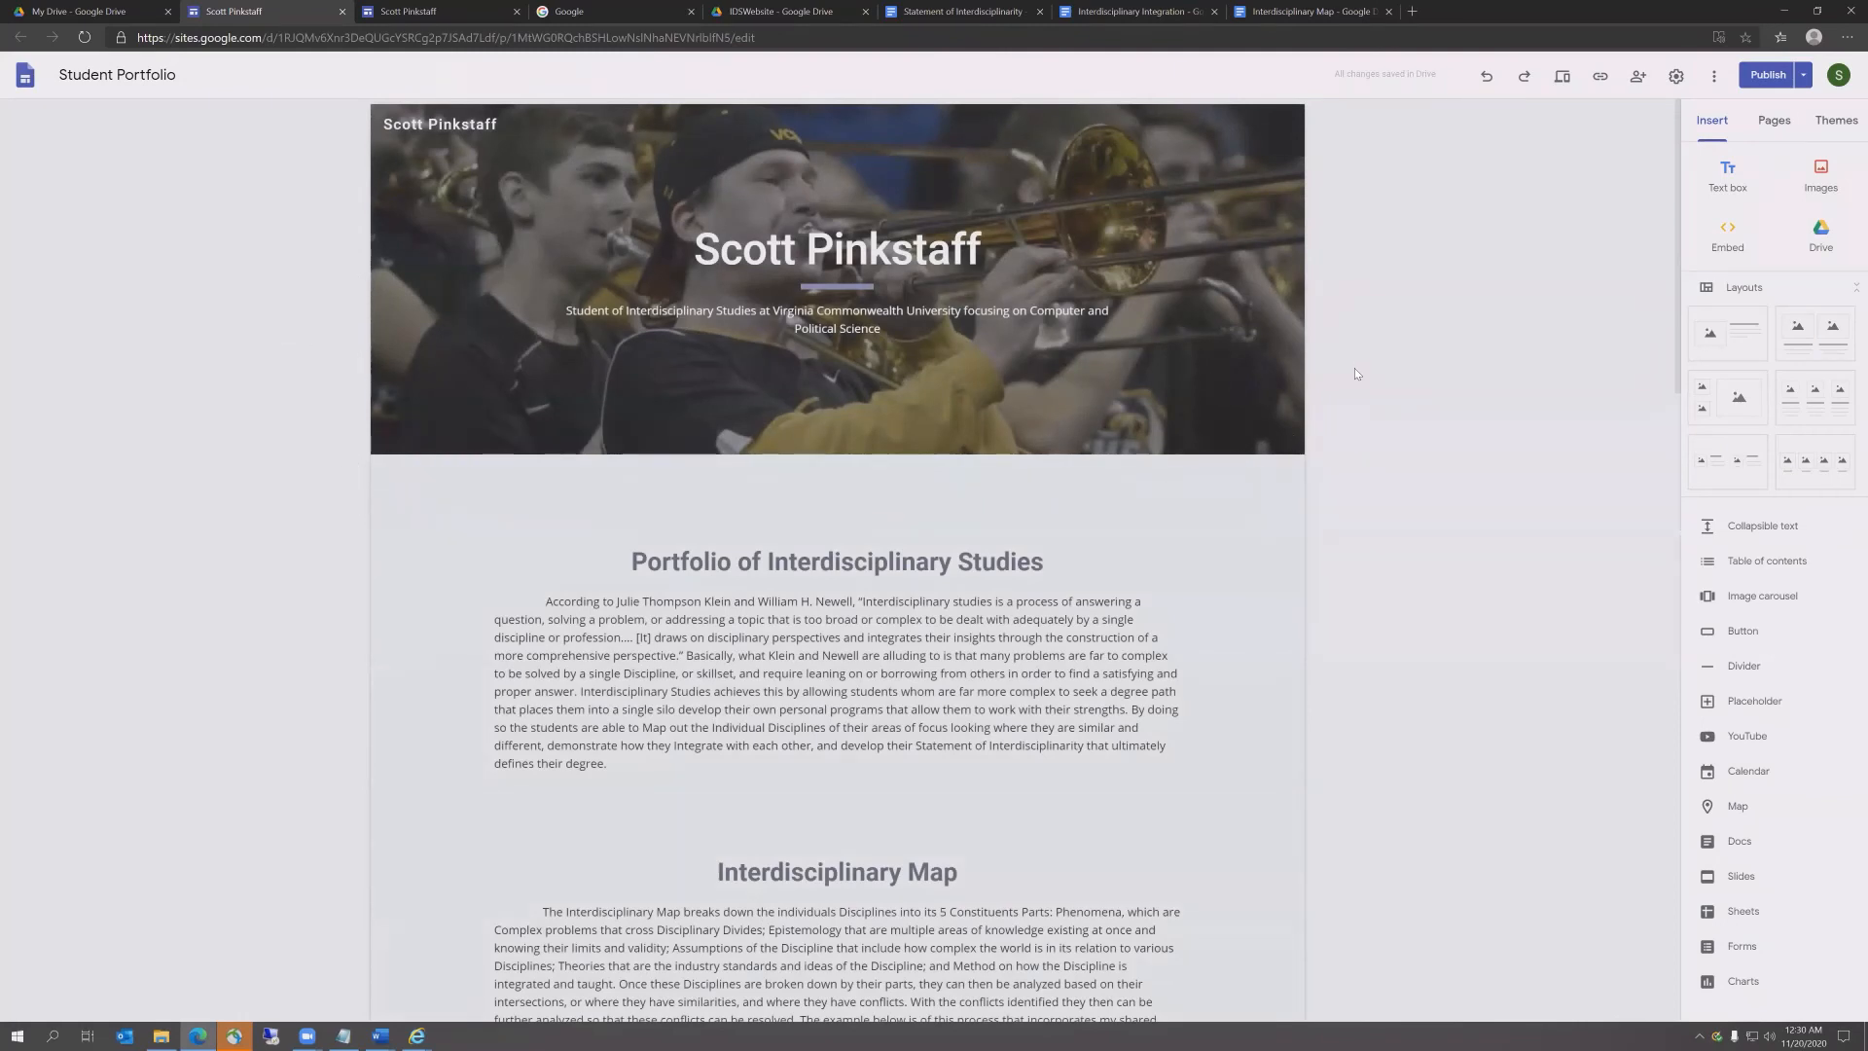
Step: Open View published site from the Publish dropdown and select its URL
left_click(1804, 76)
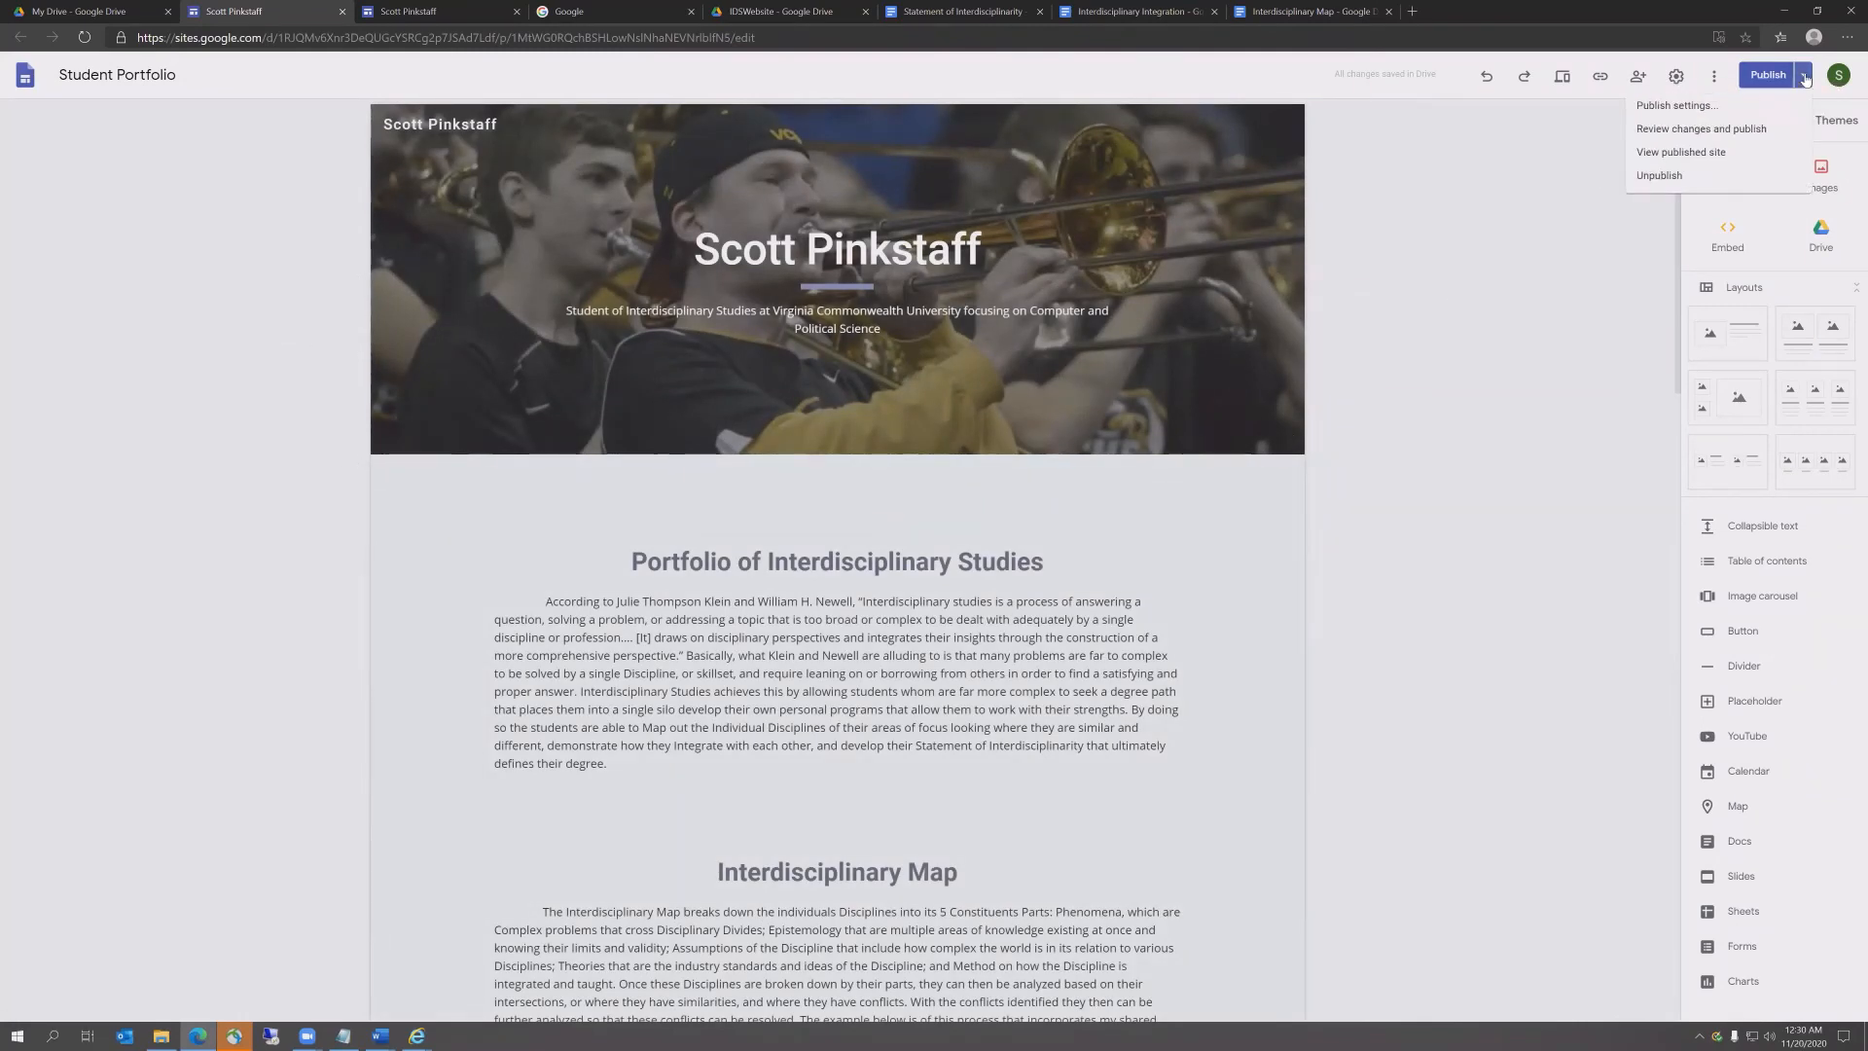
left_click(1684, 153)
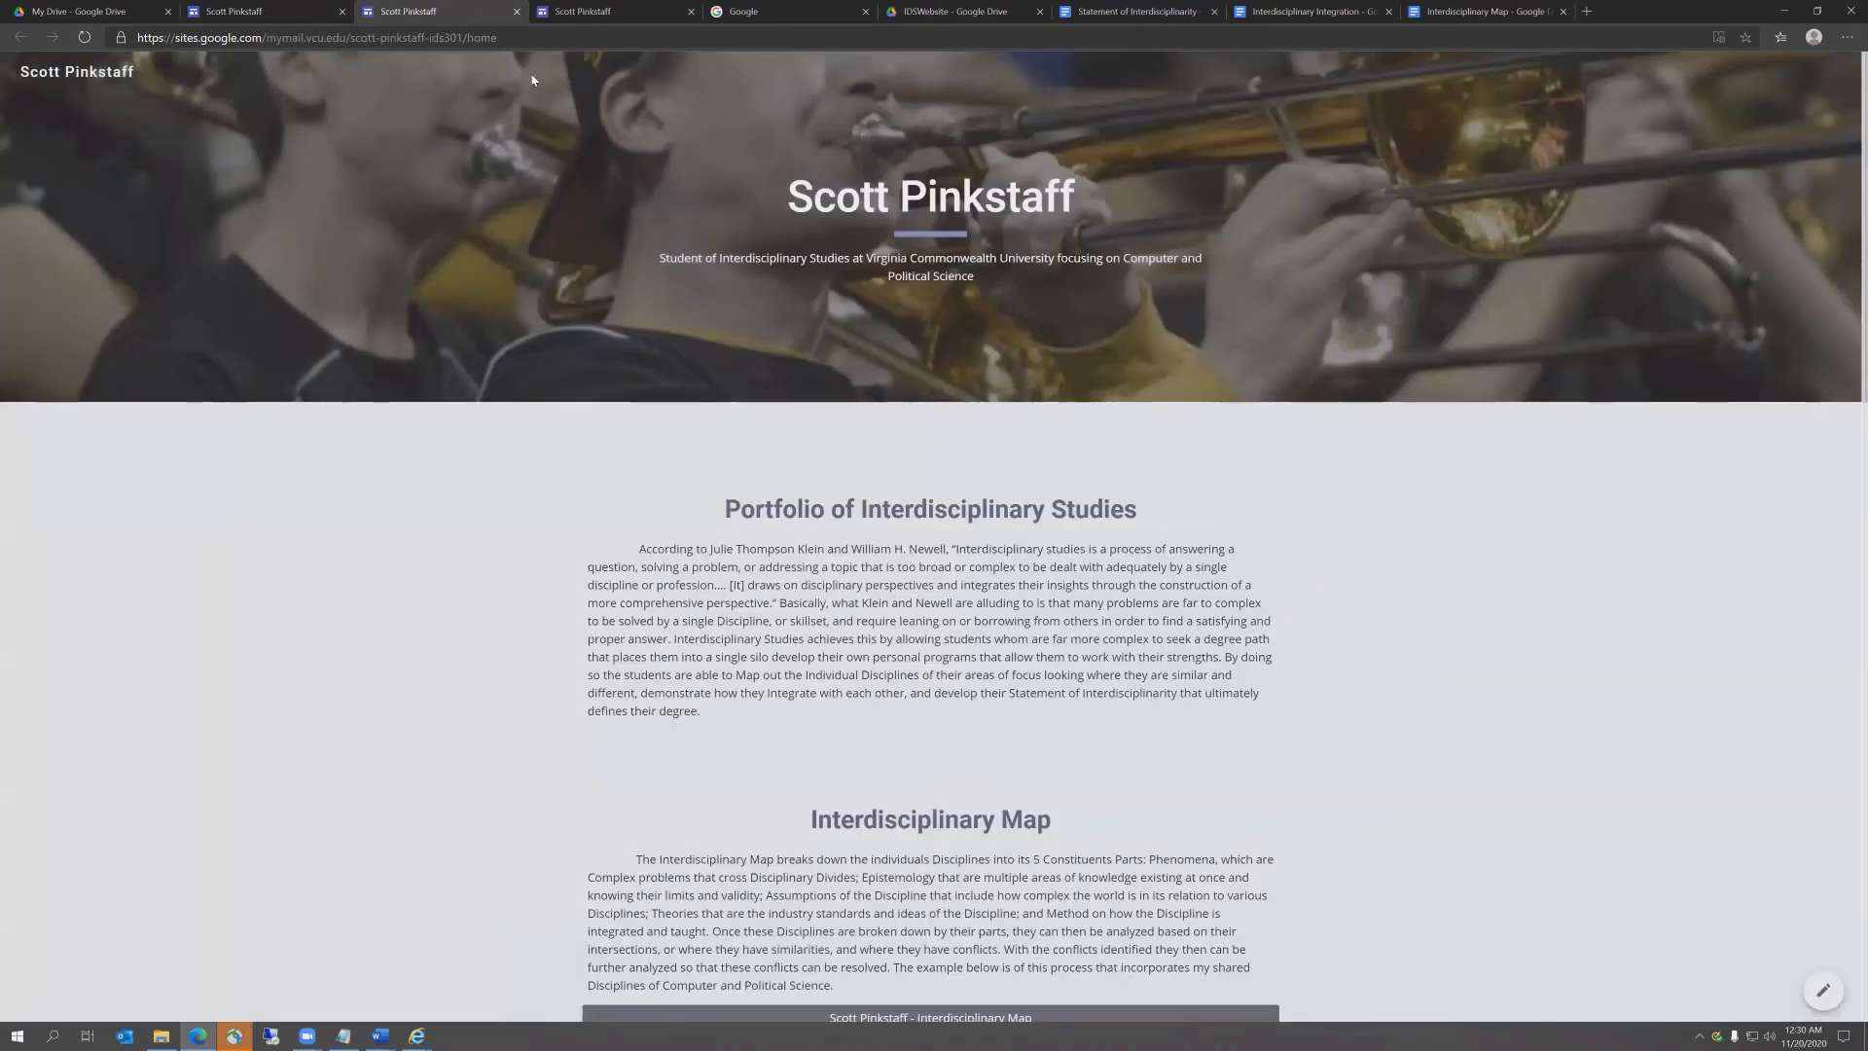
left_click(527, 36)
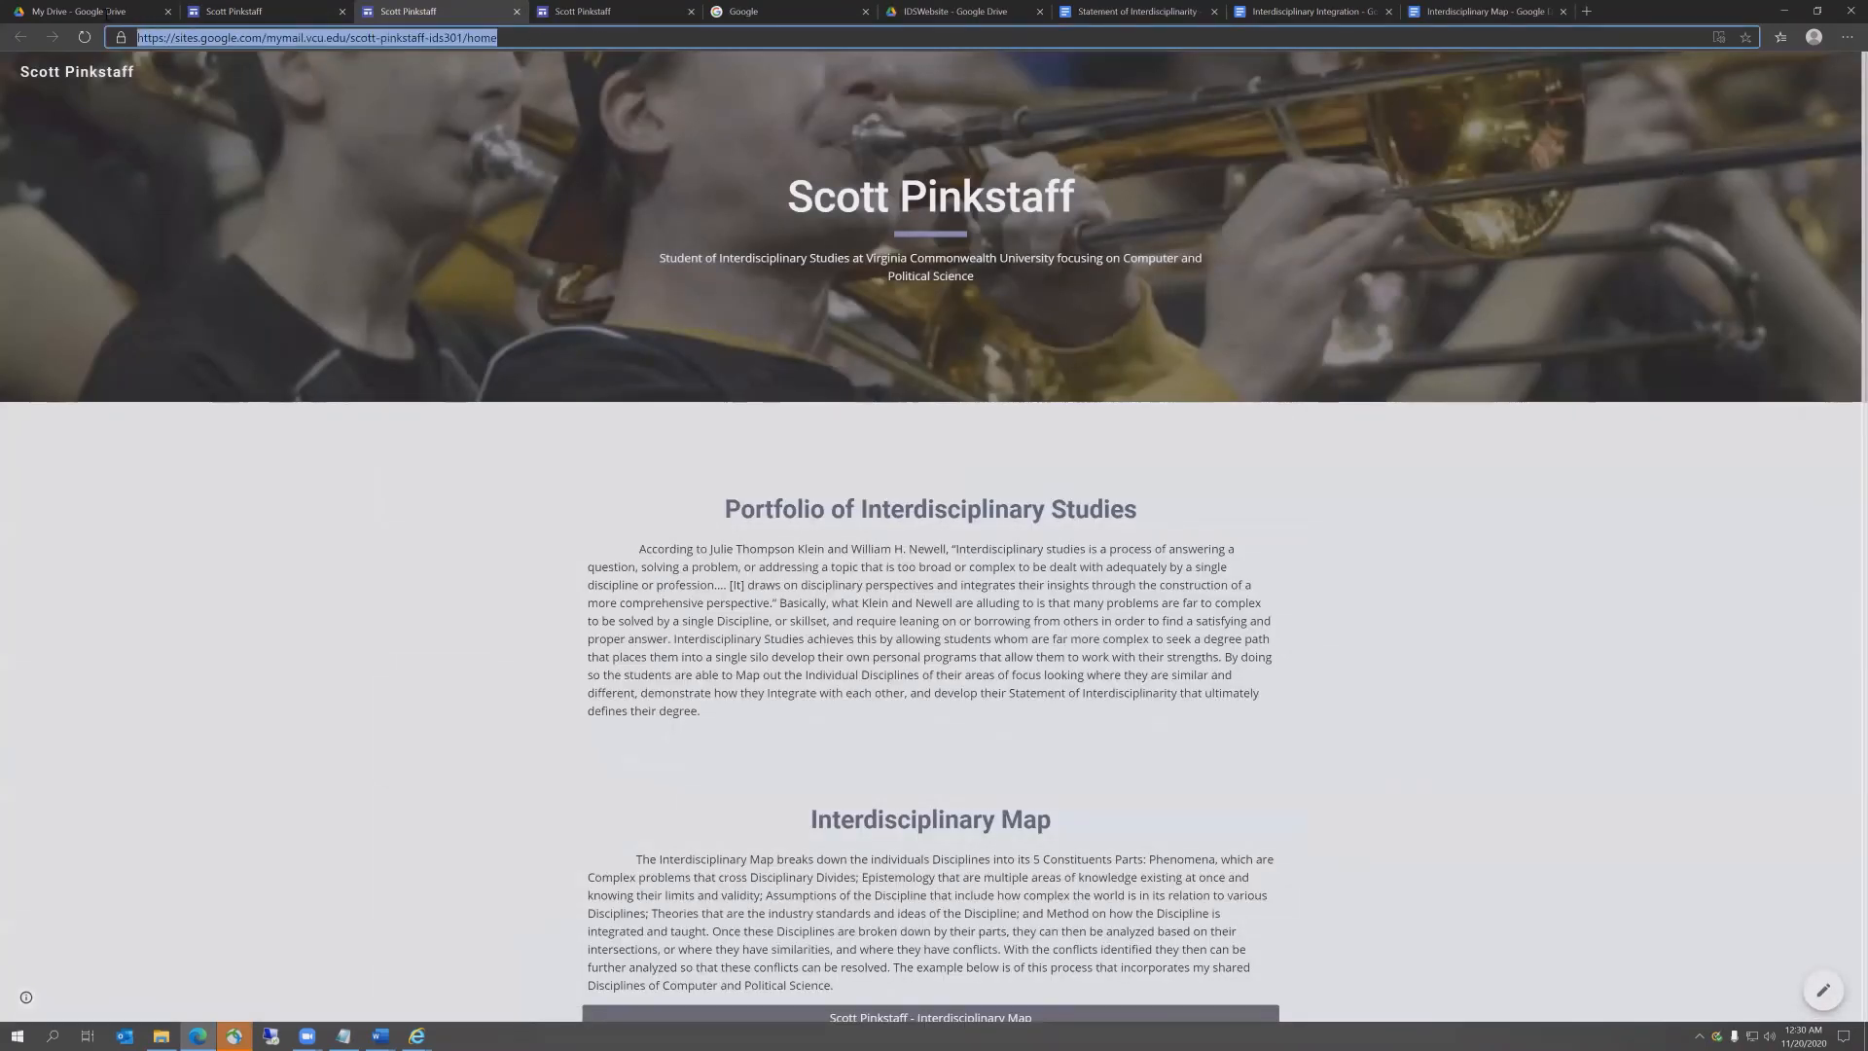